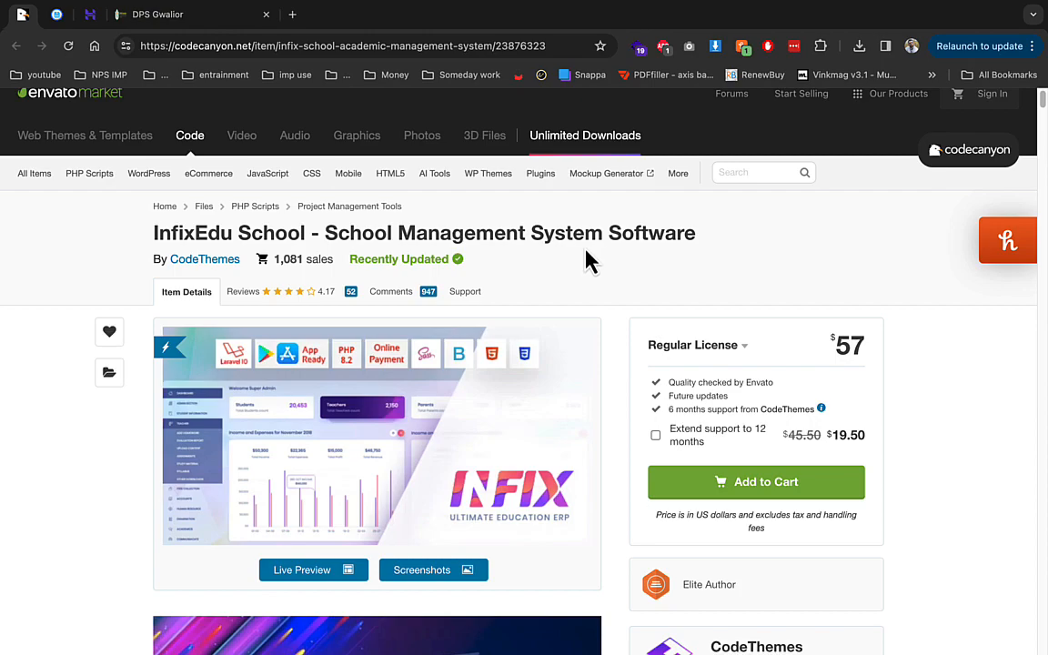
# Step: Select every item in the demo folder and delete it, then return to the file root
pyautogui.click(58, 24)
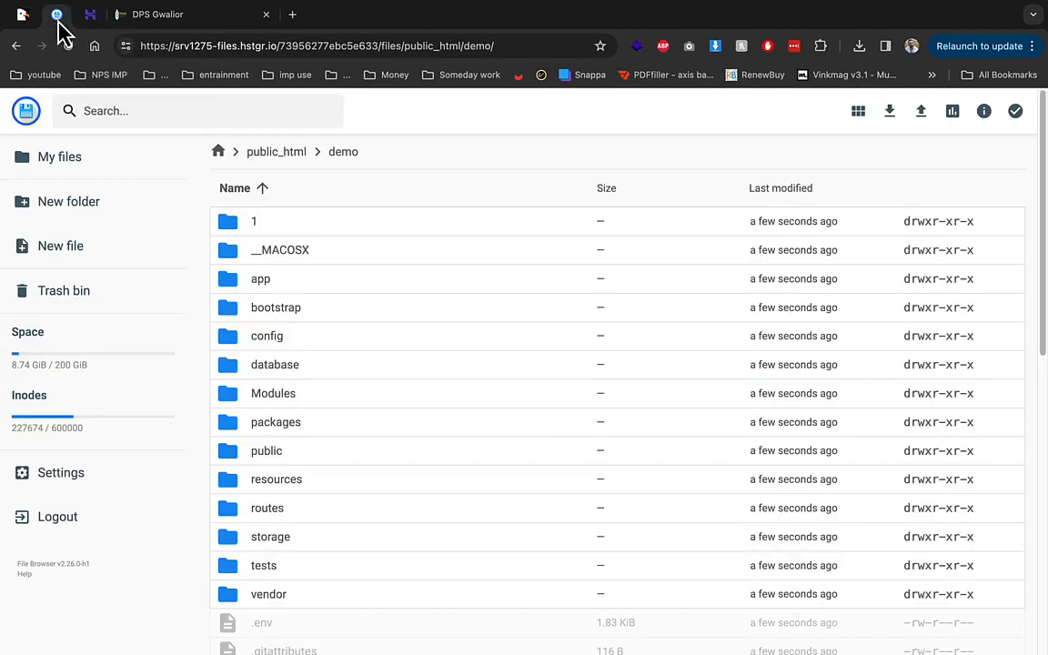
pyautogui.click(368, 300)
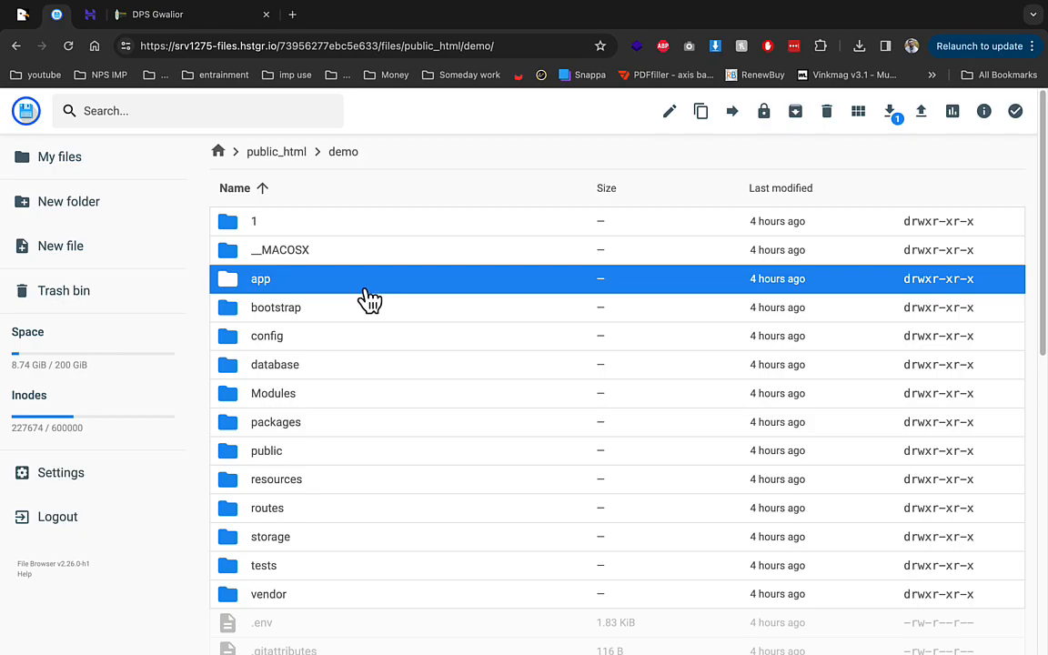
pyautogui.hotkey('ctrl', 'a')
pyautogui.click(827, 114)
pyautogui.click(620, 402)
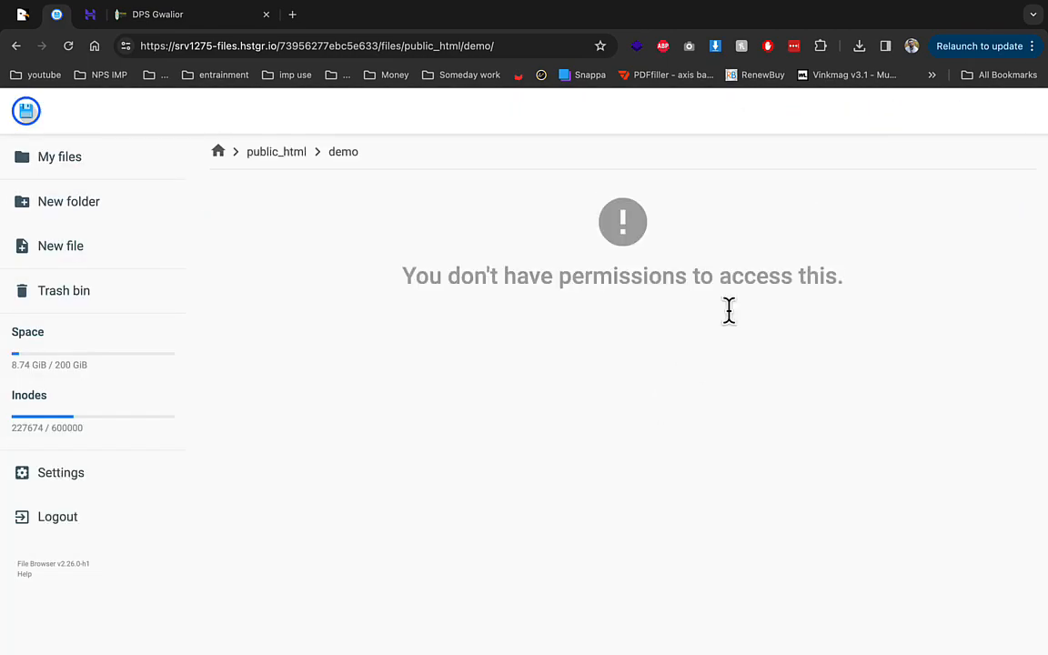
pyautogui.click(218, 151)
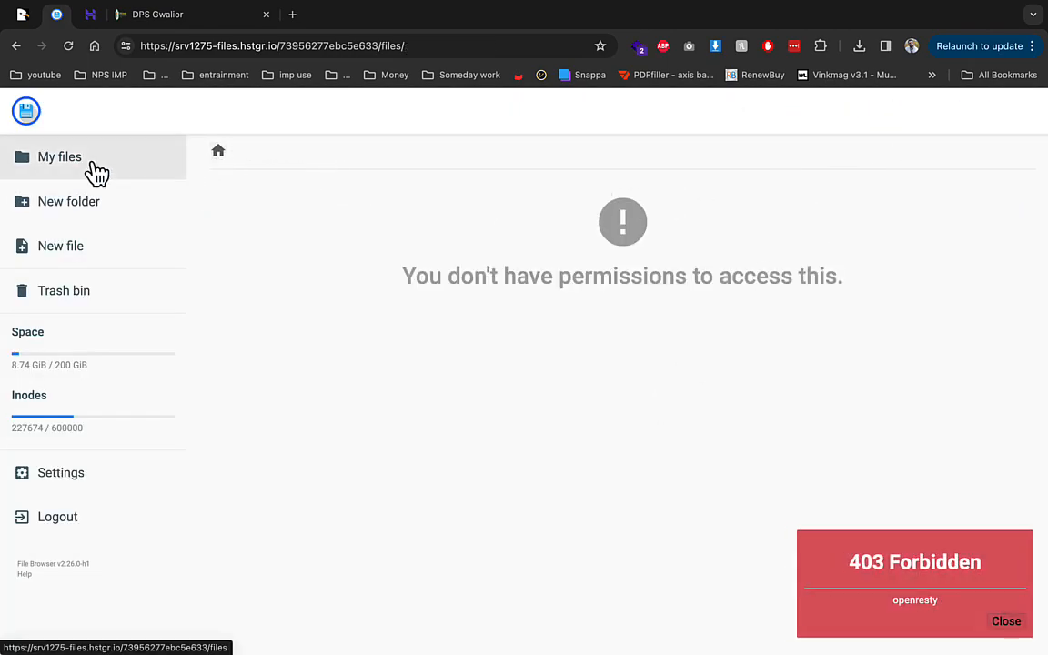
# Step: Close the stale tab, reopen public_html/demo in a fresh file browser and delete its 37 items
pyautogui.click(90, 14)
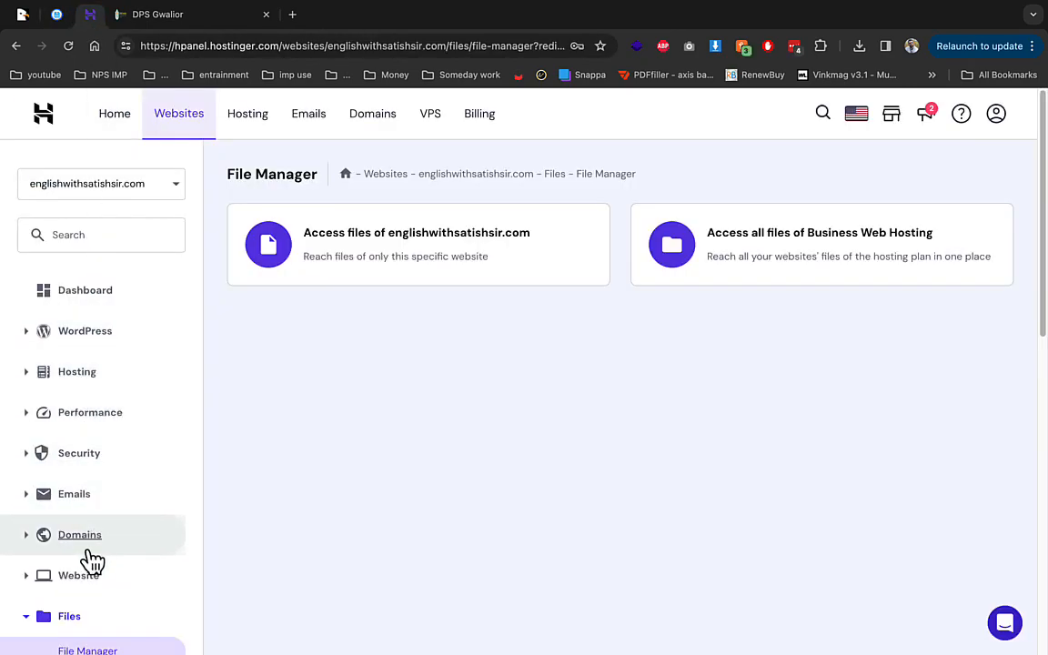
pyautogui.rightClick(60, 14)
pyautogui.click(111, 192)
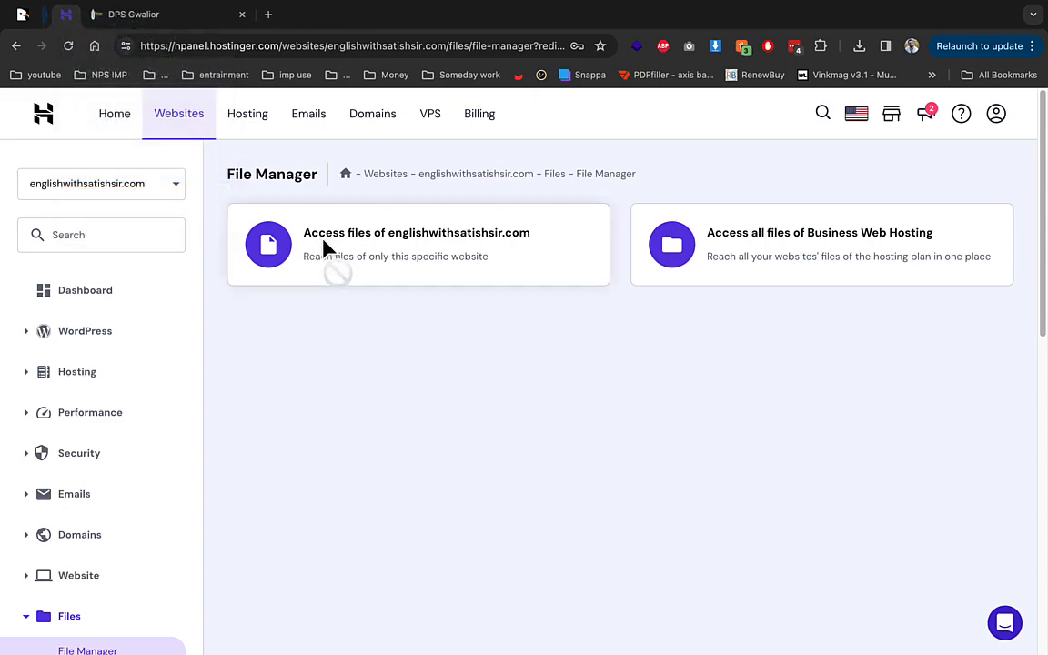
pyautogui.click(320, 242)
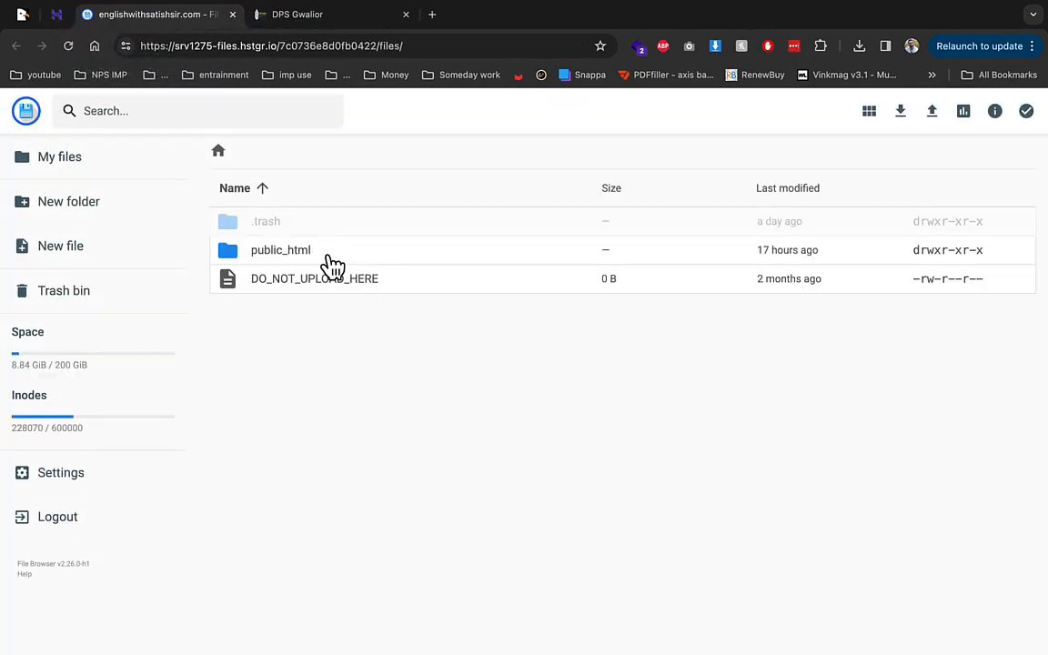
pyautogui.doubleClick(329, 258)
pyautogui.doubleClick(271, 251)
pyautogui.hotkey('ctrl', 'a')
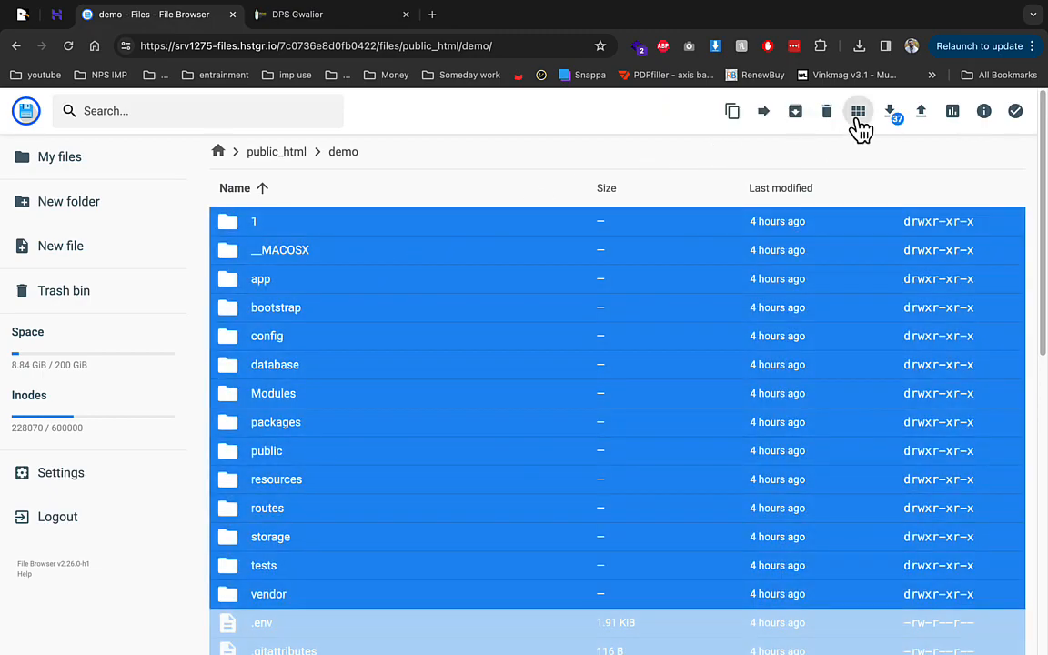
pyautogui.click(826, 111)
pyautogui.click(624, 405)
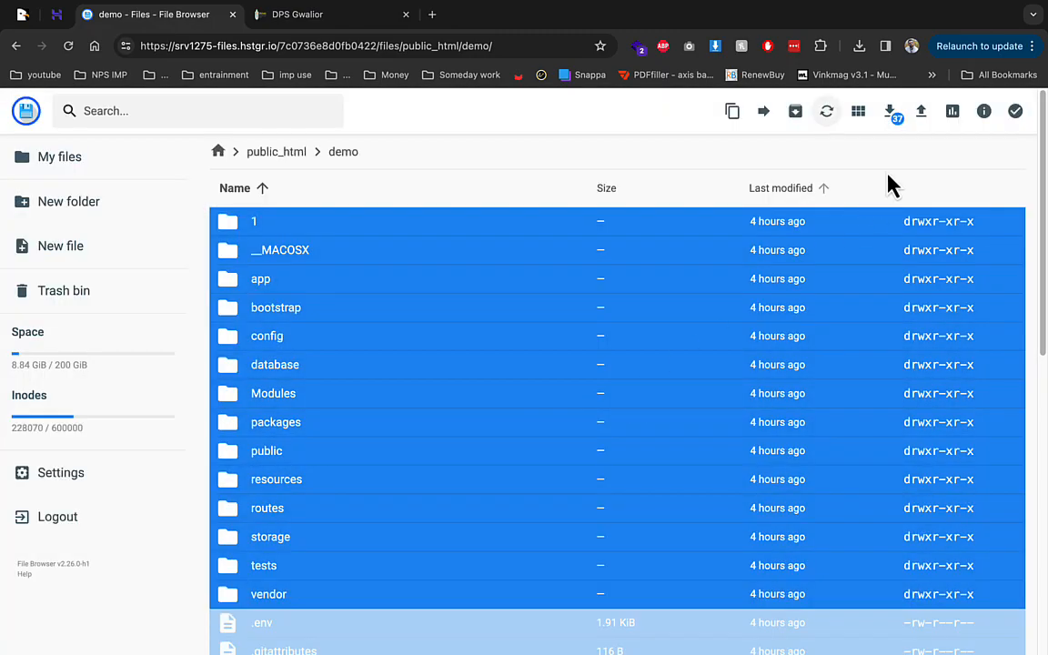
# Step: Upload Archive.zip from the Desktop into the demo folder
pyautogui.click(922, 111)
pyautogui.click(488, 389)
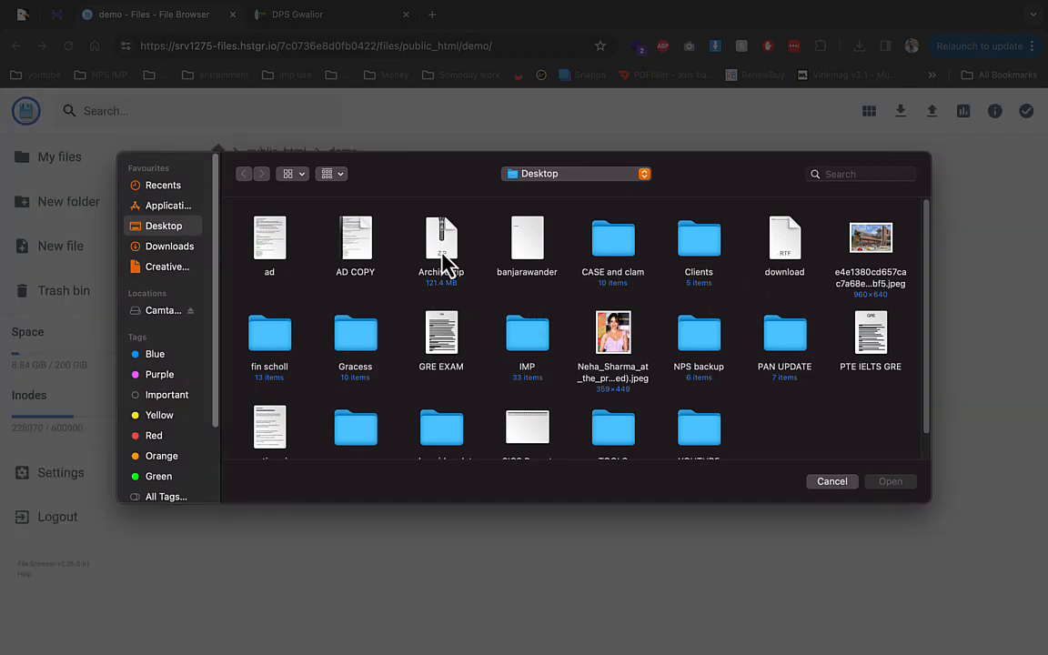
pyautogui.doubleClick(441, 250)
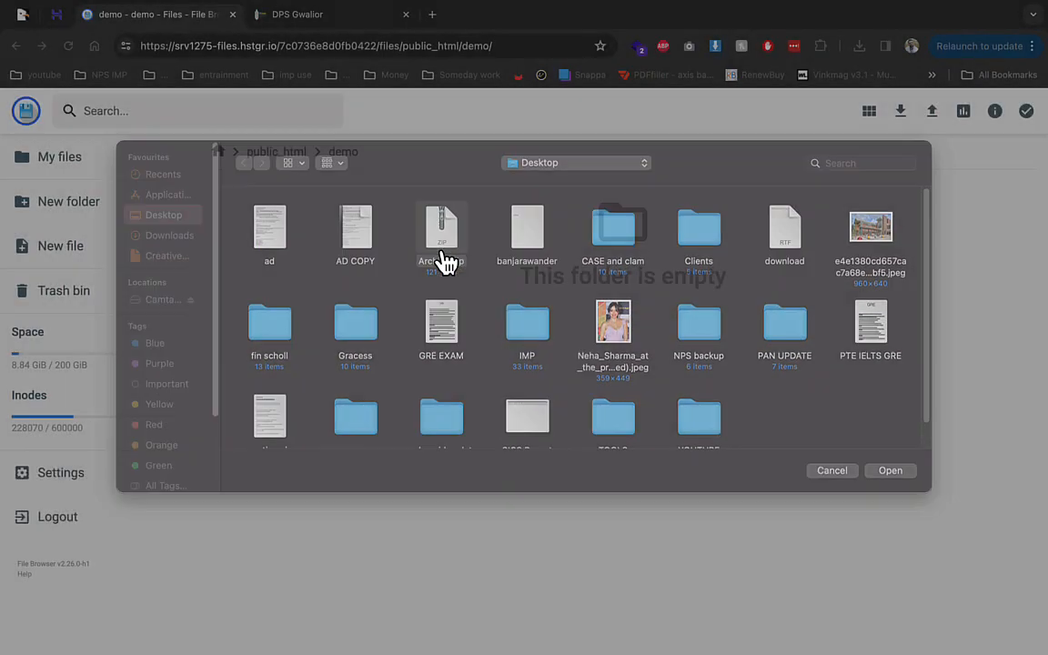
pyautogui.click(64, 18)
# Step: Create MySQL database demo1 with username demo1 and a password under Databases Management
pyautogui.scroll(-3, 65, 393)
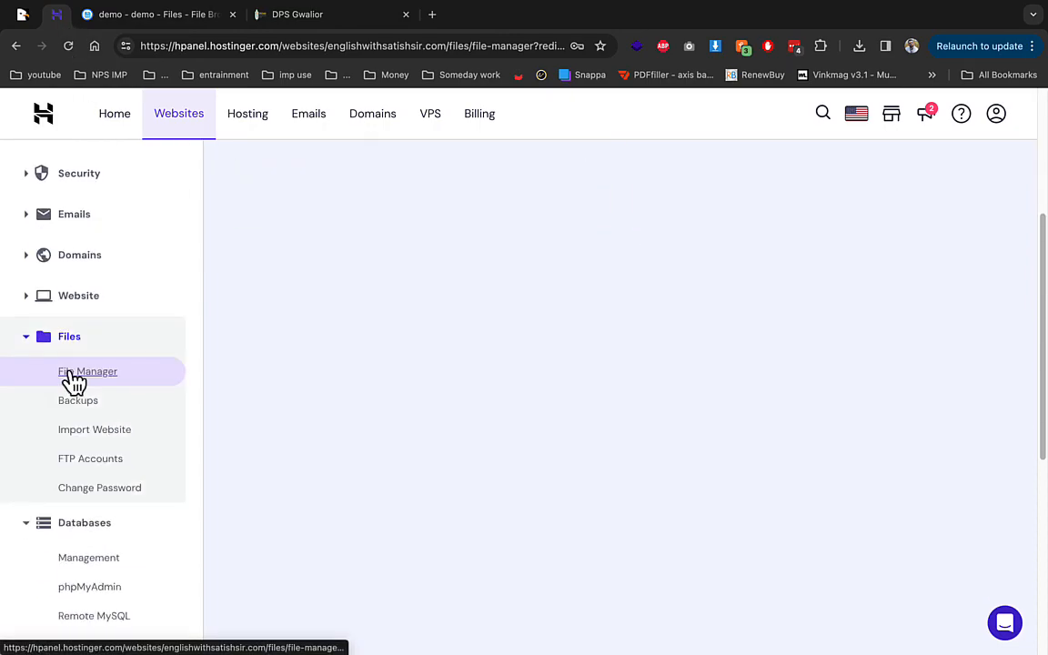
pyautogui.click(106, 564)
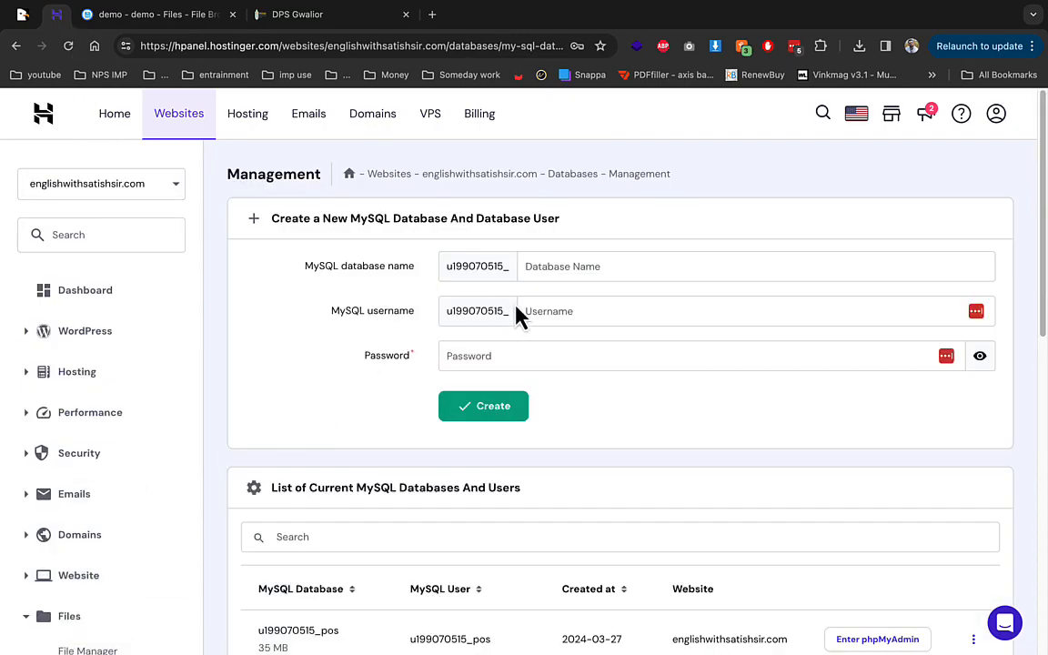
pyautogui.click(545, 266)
pyautogui.write('demo1')
pyautogui.press('Tab')
pyautogui.write('demo1')
pyautogui.press('Tab')
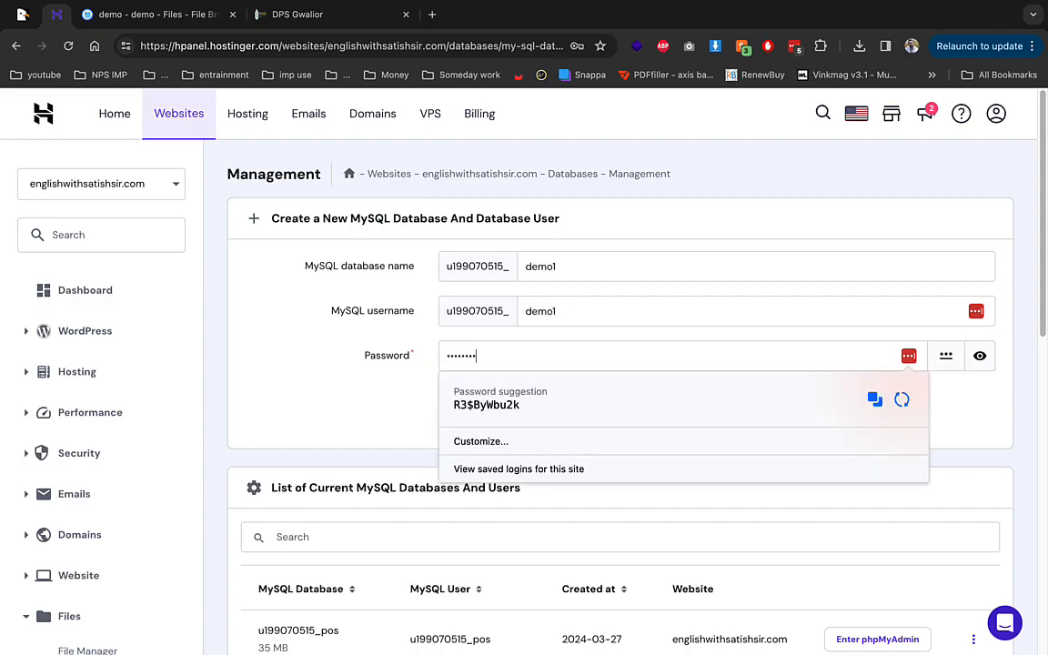
pyautogui.press('Return')
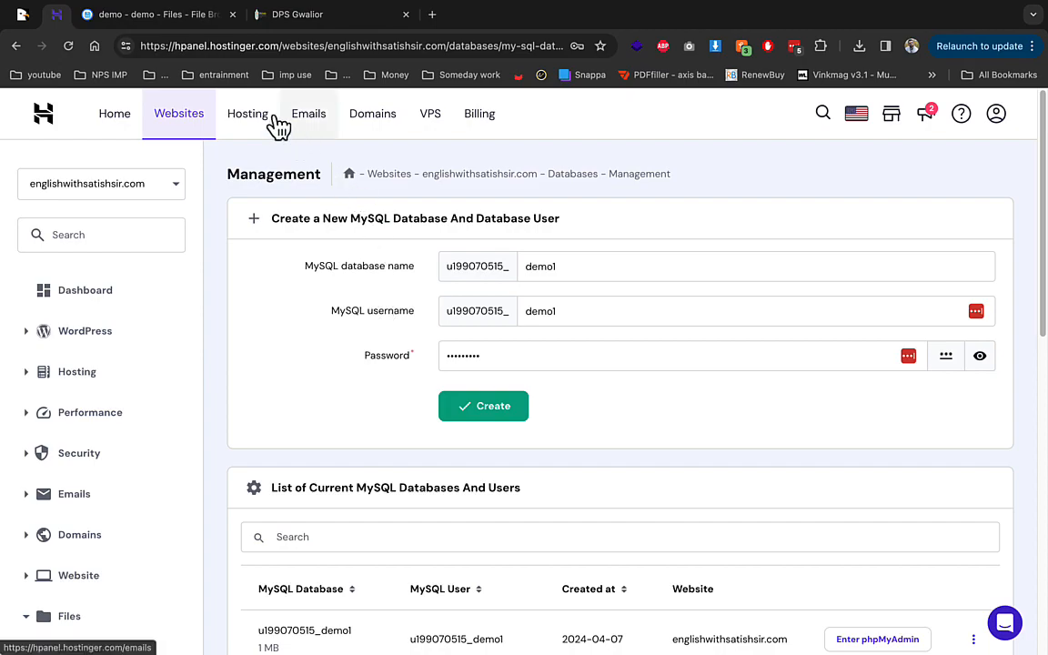
pyautogui.click(194, 25)
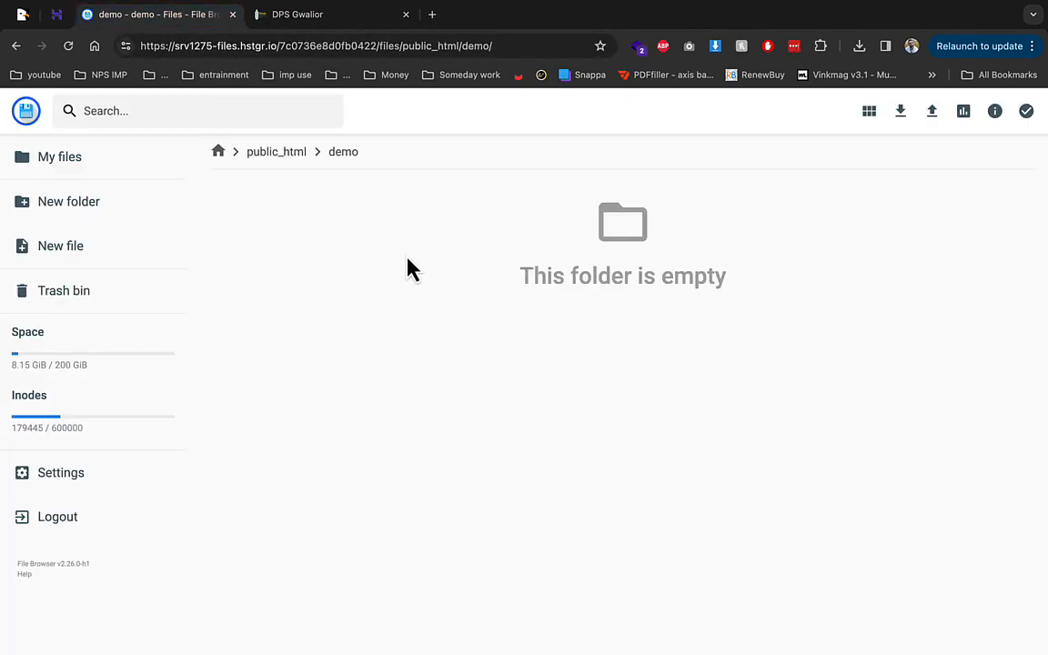
# Step: Upload Archive.zip to demo and extract it there into a new folder named 1
pyautogui.click(933, 112)
pyautogui.click(488, 373)
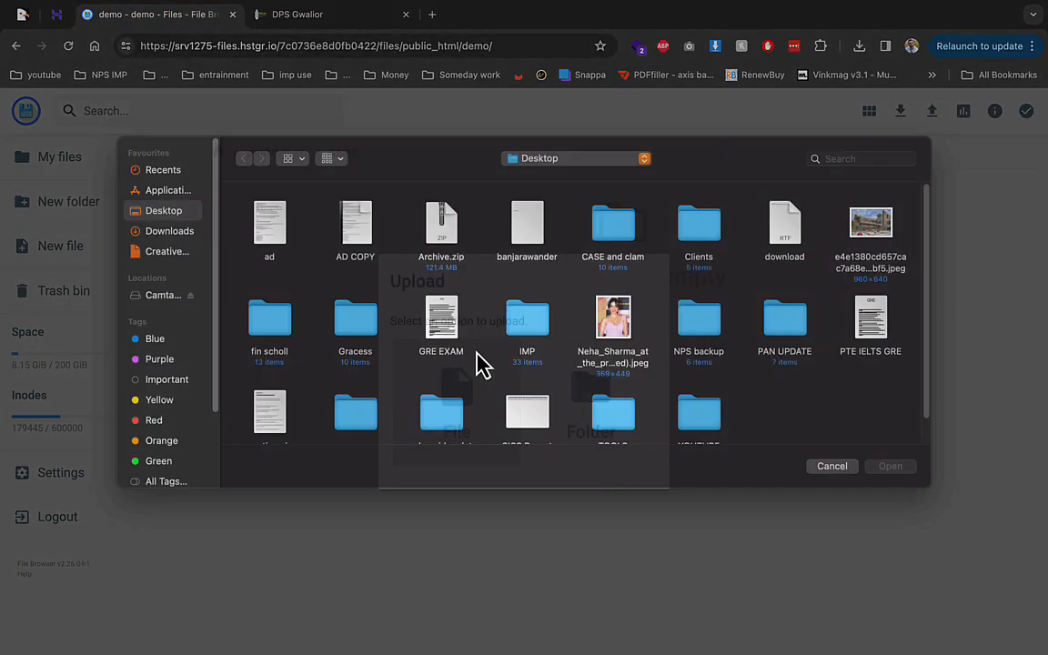
pyautogui.doubleClick(446, 233)
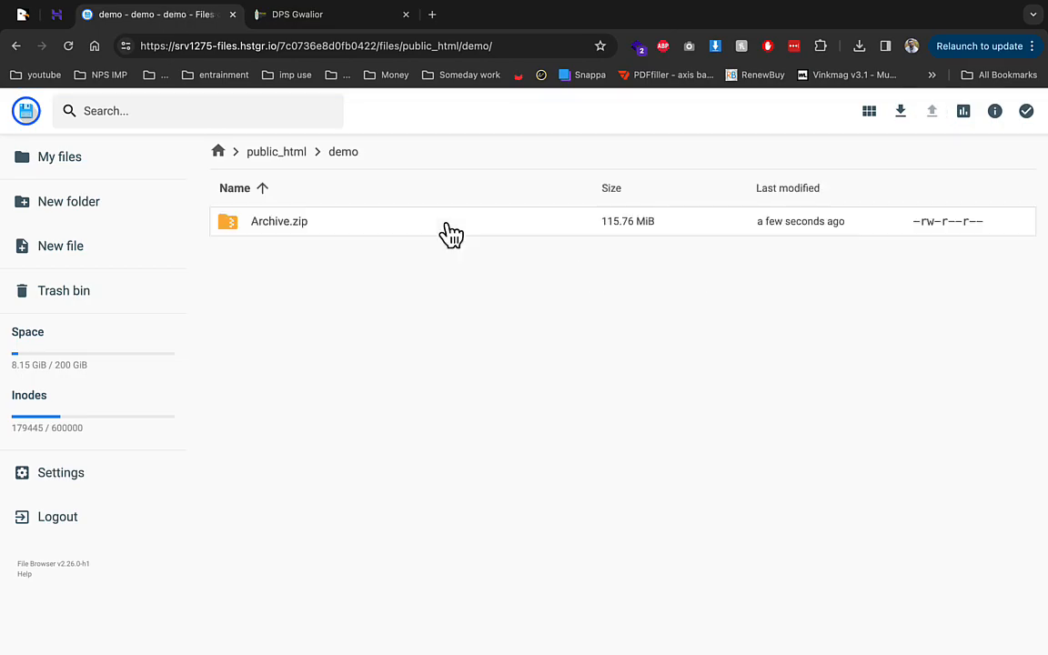
pyautogui.rightClick(451, 234)
pyautogui.click(511, 426)
pyautogui.click(456, 319)
pyautogui.write('1')
pyautogui.doubleClick(452, 391)
pyautogui.click(449, 355)
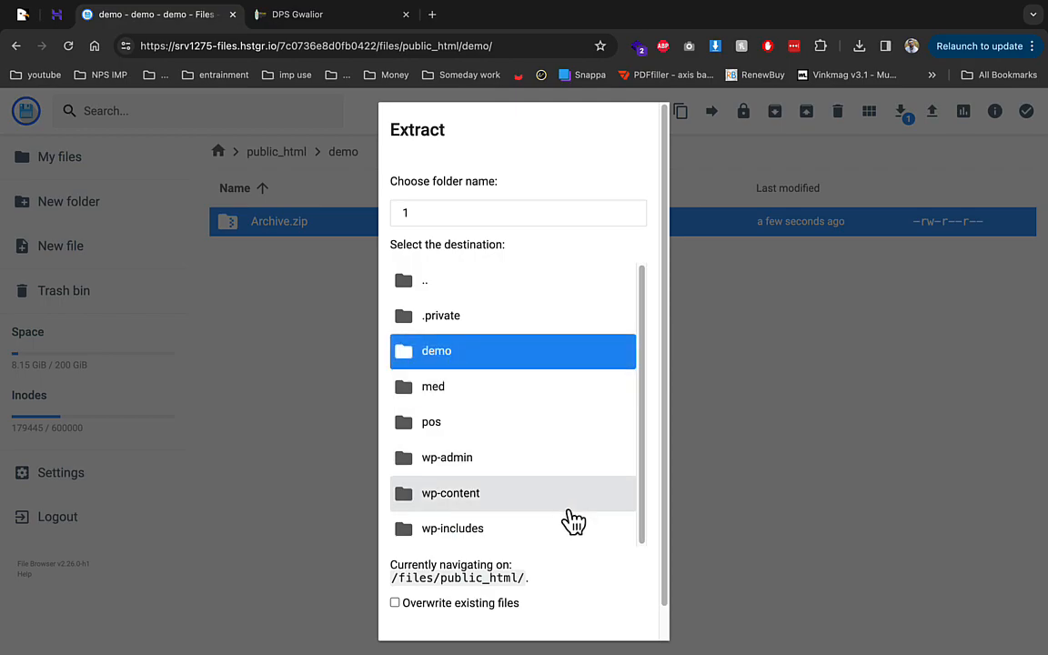
pyautogui.scroll(-1, 636, 636)
pyautogui.click(637, 608)
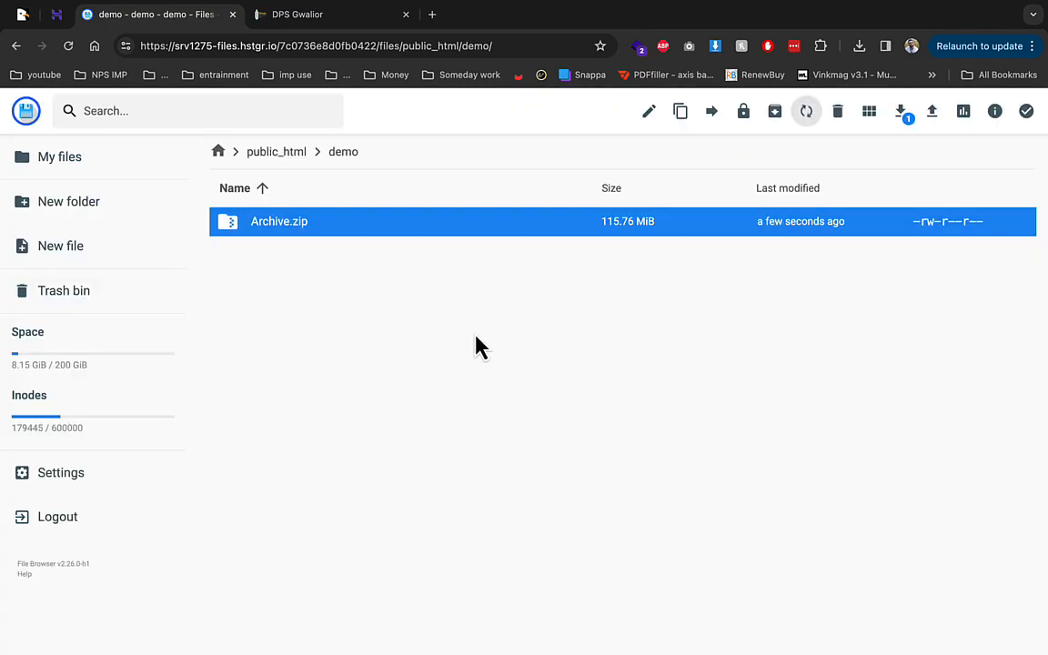
# Step: Move all 35 items from folder 1 up into the demo folder
pyautogui.doubleClick(373, 223)
pyautogui.hotkey('ctrl', 'a')
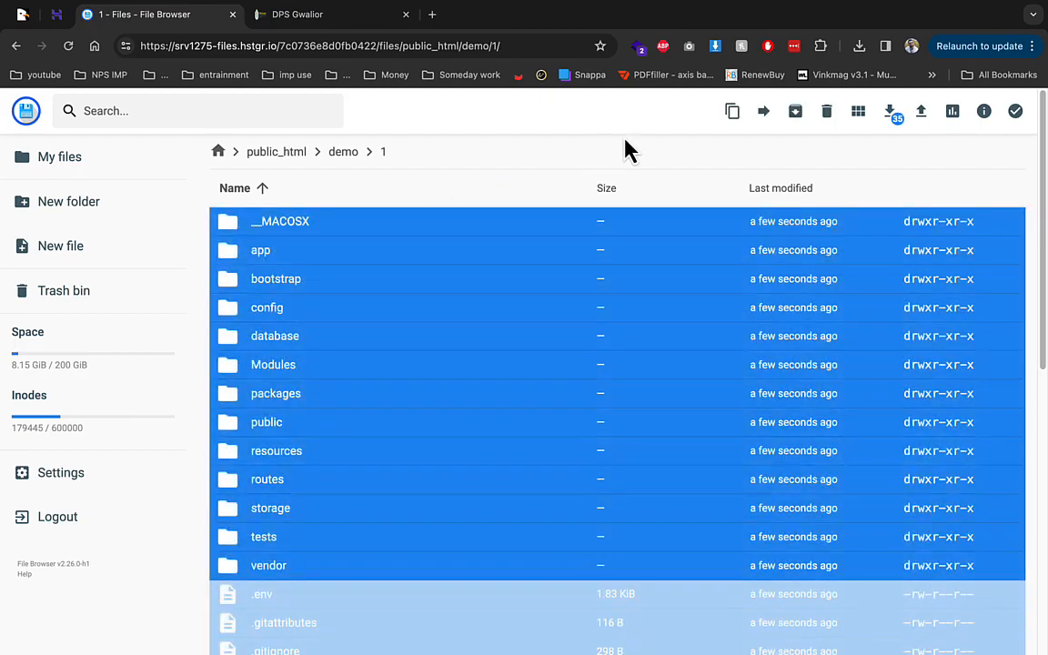
pyautogui.click(763, 111)
pyautogui.click(449, 223)
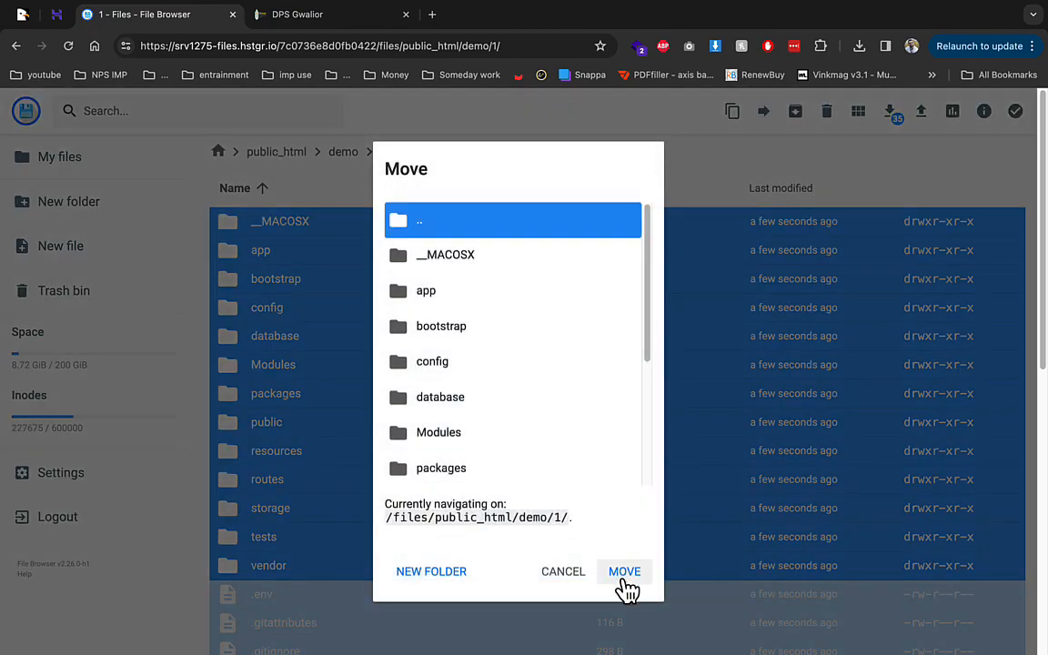
pyautogui.click(626, 572)
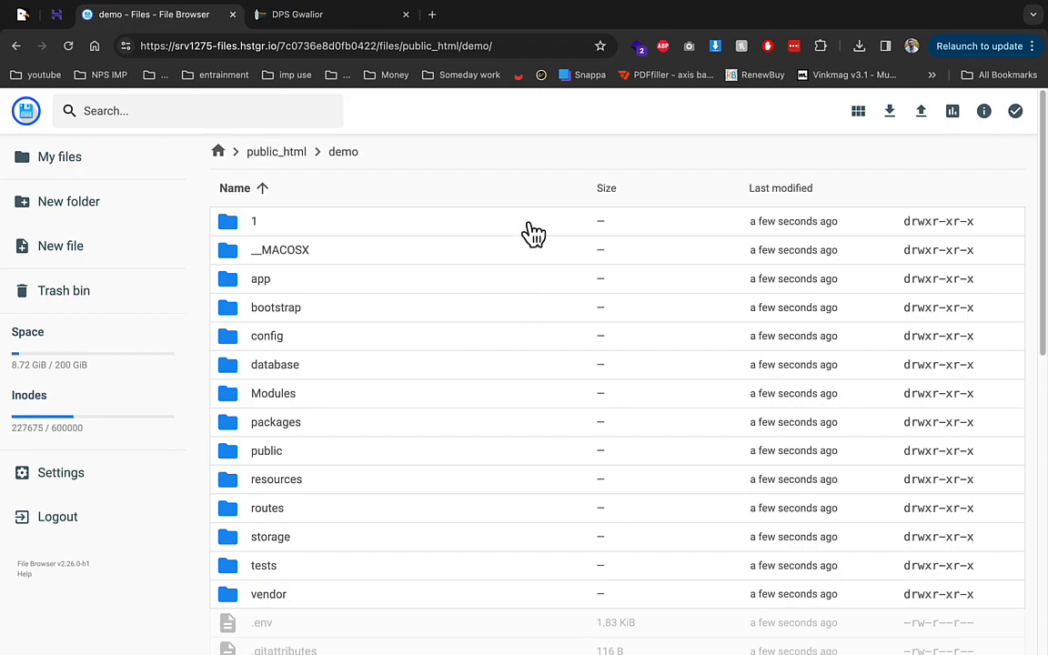
pyautogui.click(578, 42)
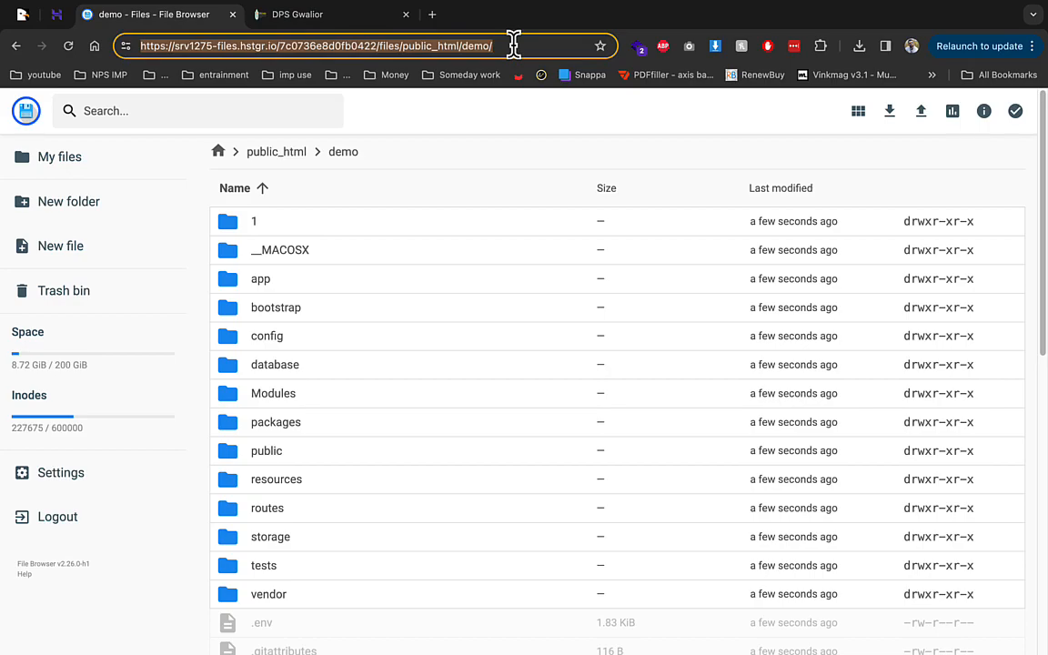
# Step: Load the demo site address and proceed through the InfixEdu installer to Database Setup
pyautogui.write('demo')
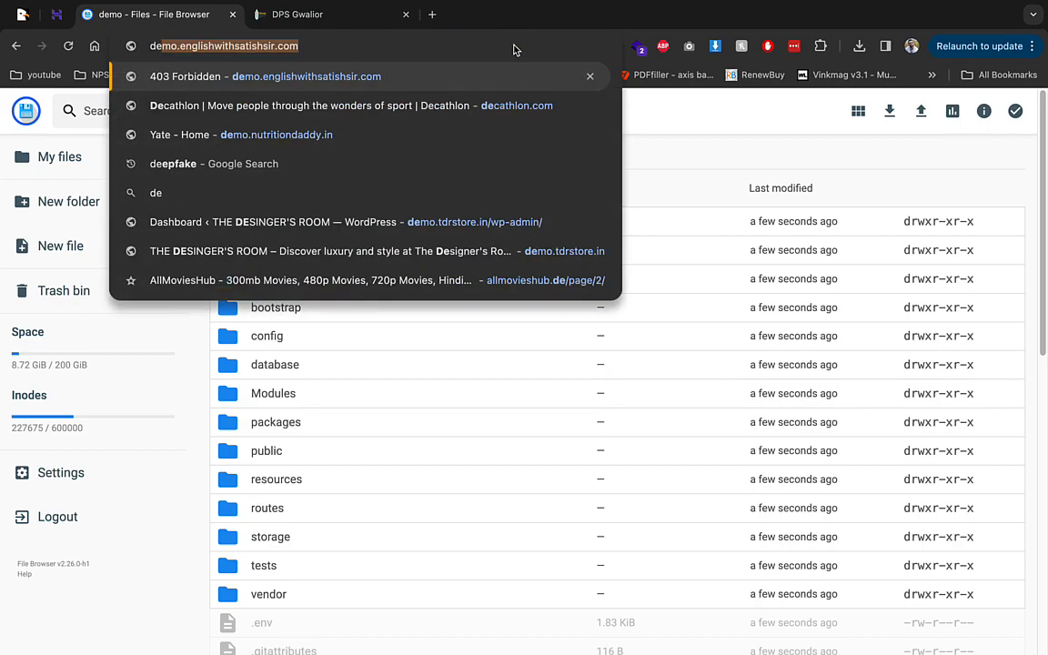
pyautogui.press('Return')
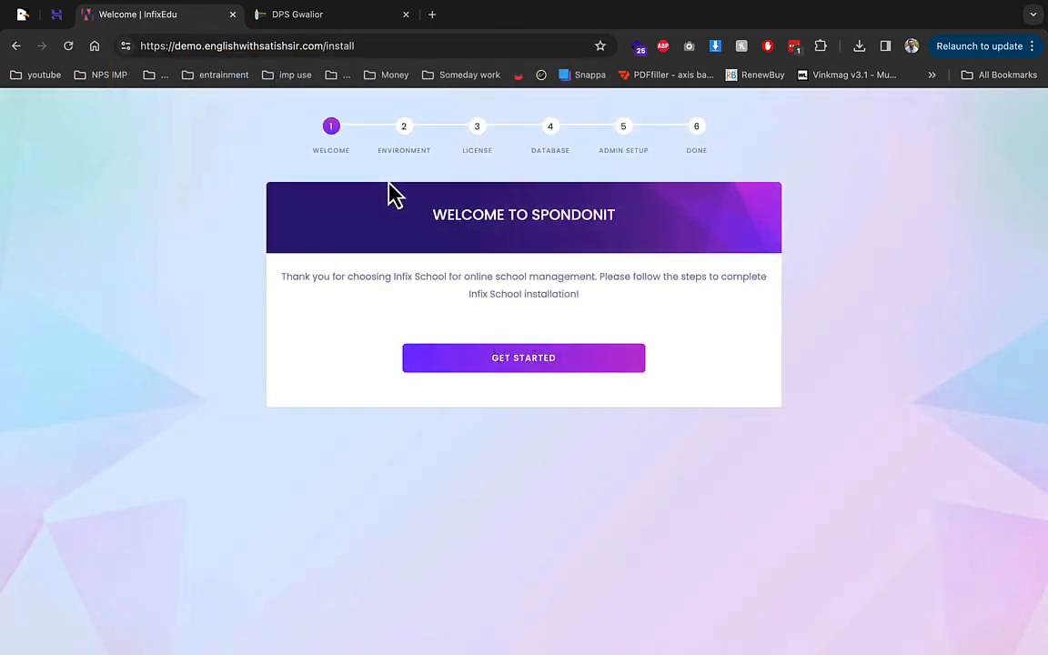
pyautogui.click(523, 368)
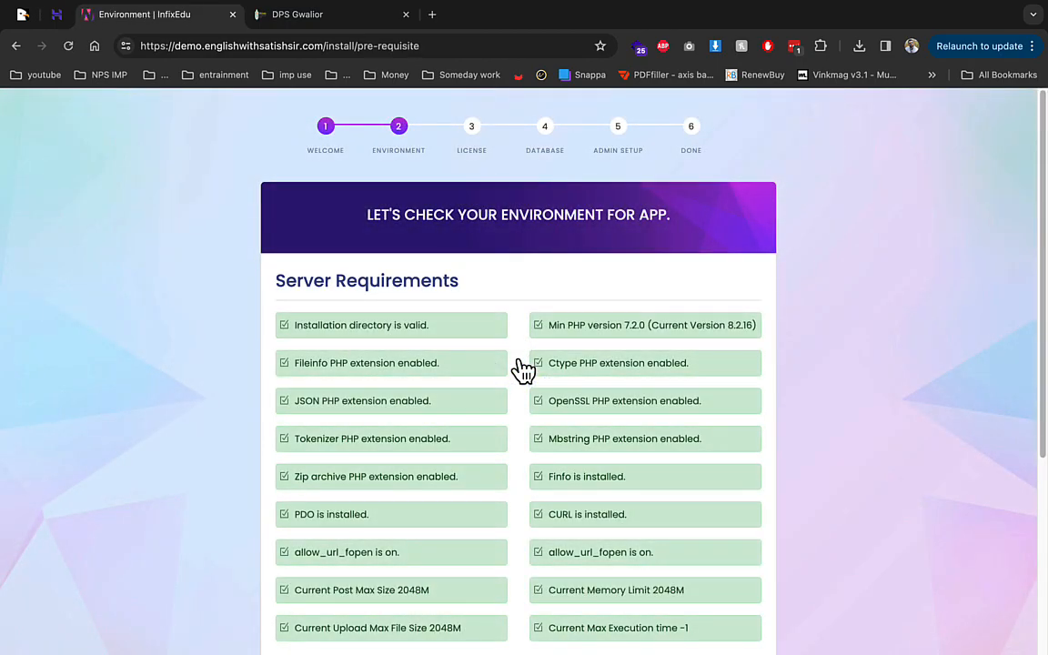
pyautogui.scroll(-3, 323, 345)
pyautogui.scroll(-1, 570, 379)
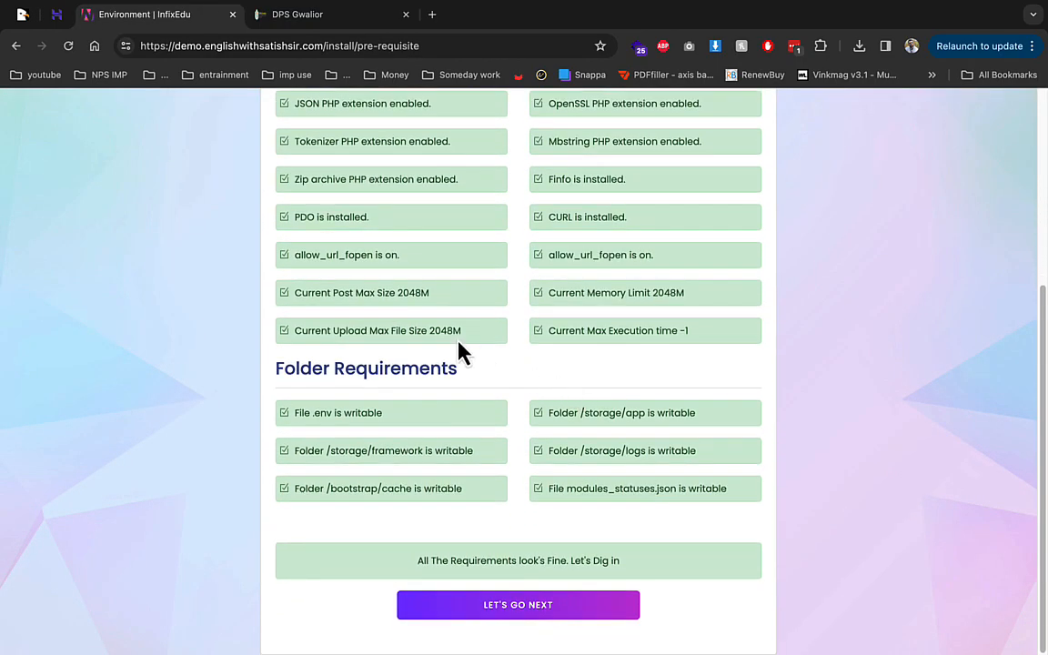
pyautogui.scroll(2, 482, 400)
pyautogui.scroll(1, 501, 459)
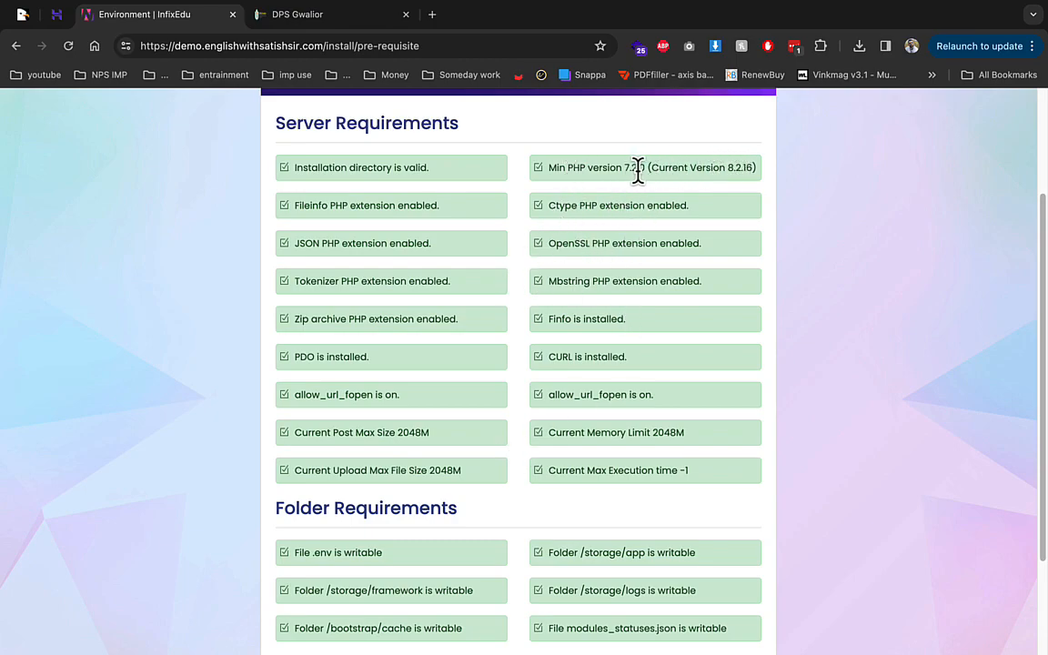
pyautogui.scroll(-2, 591, 351)
pyautogui.click(544, 607)
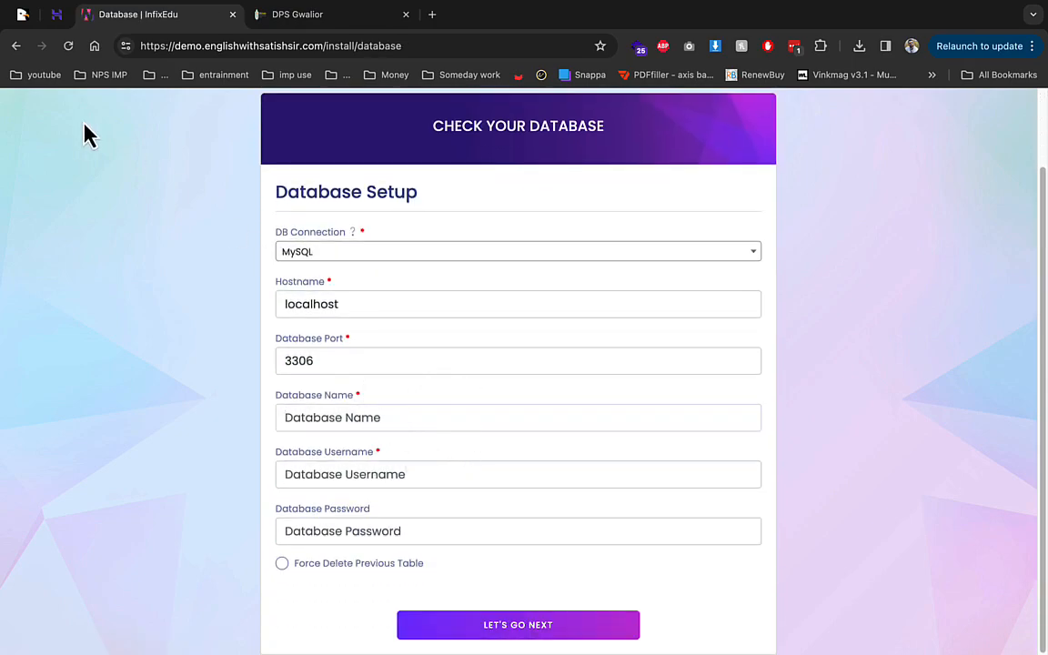
# Step: Enter demo1 as Database Name and Username, add the password, and submit
pyautogui.click(56, 14)
pyautogui.scroll(-2, 313, 533)
pyautogui.doubleClick(323, 535)
pyautogui.click(173, 46)
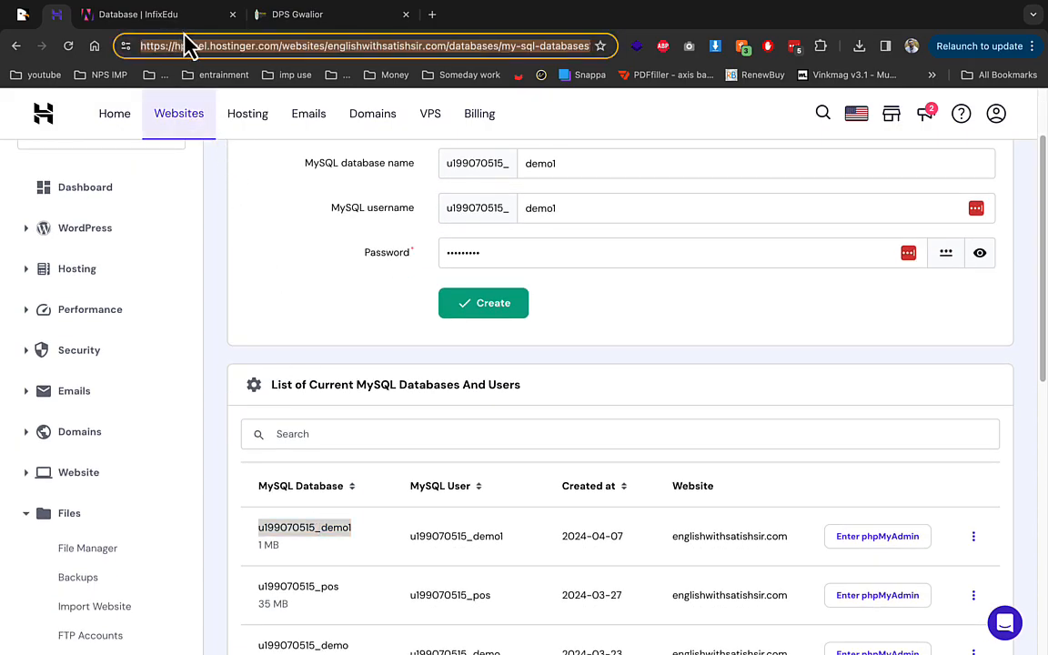
pyautogui.click(155, 14)
pyautogui.hotkey('ctrl', 'v')
pyautogui.click(381, 471)
pyautogui.hotkey('ctrl', 'v')
pyautogui.press('Tab')
pyautogui.write('a')
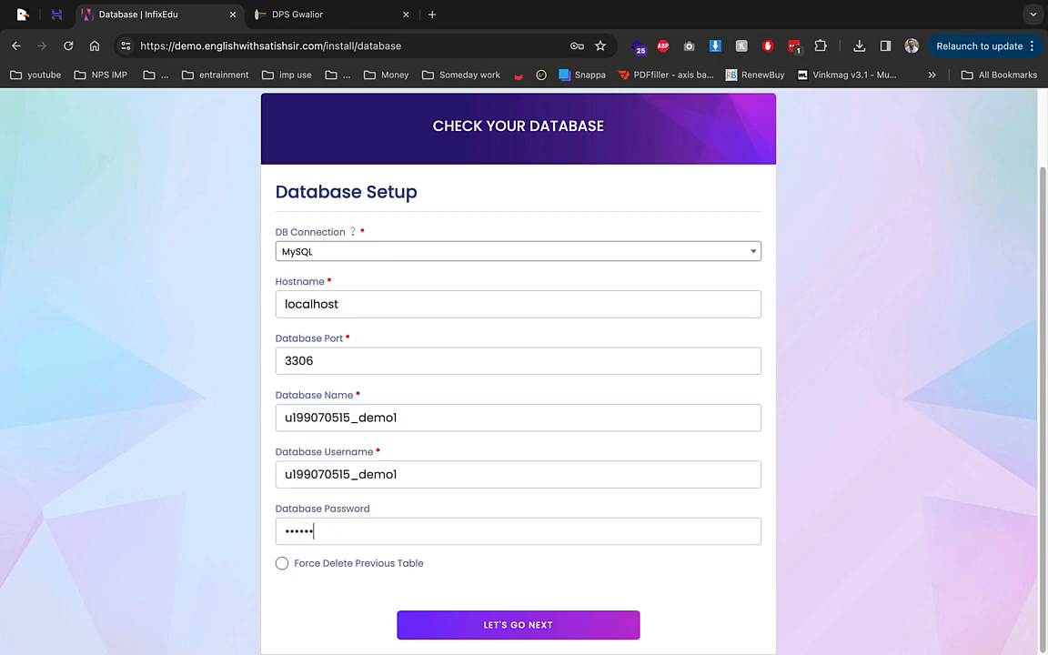
pyautogui.press('Return')
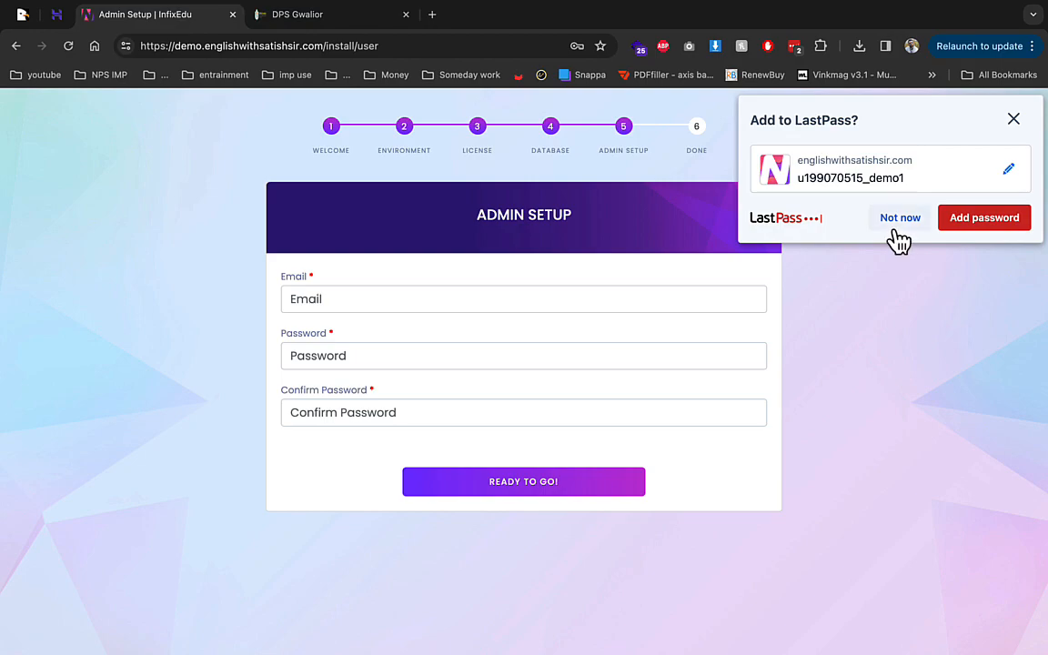
# Step: Set the super admin email and a confirmed password, then decline the password manager prompt
pyautogui.click(435, 304)
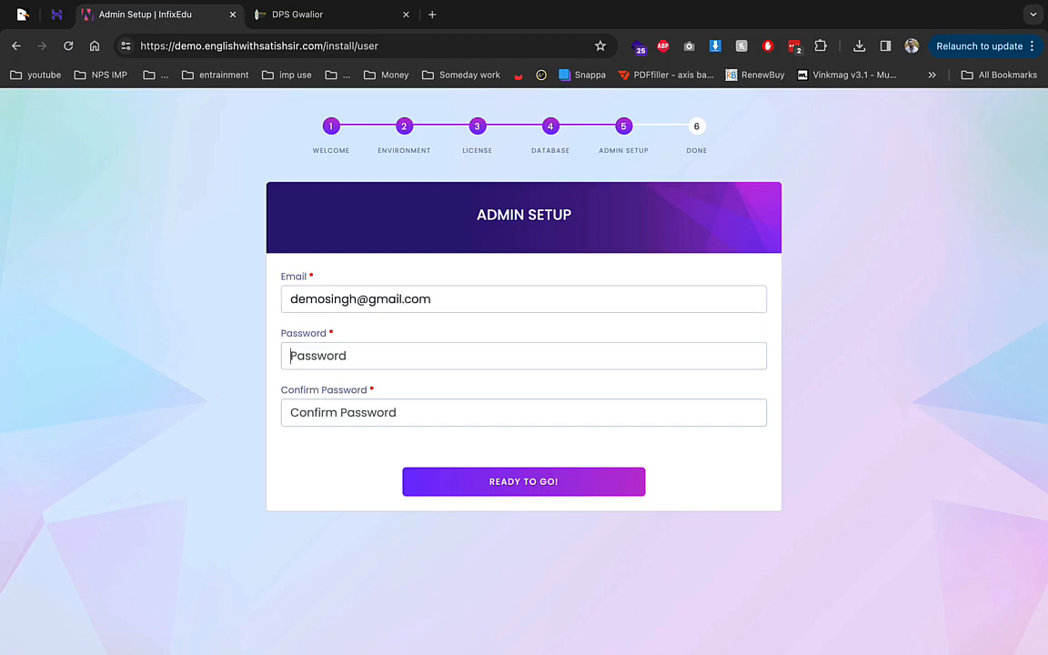
pyautogui.press('Tab')
pyautogui.write('•')
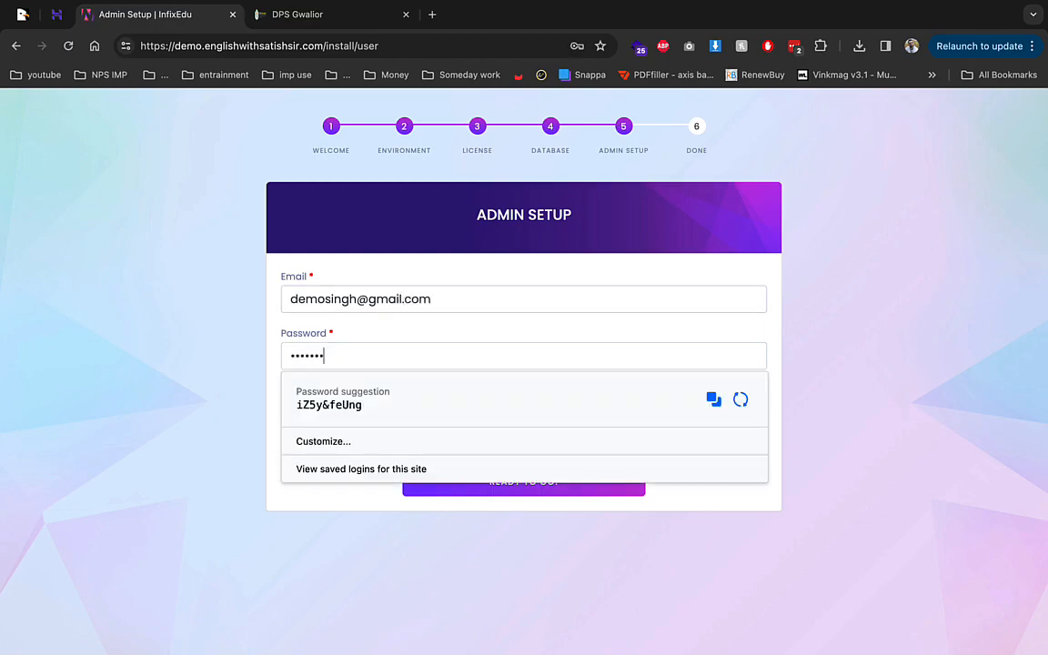
pyautogui.click(462, 271)
pyautogui.click(484, 401)
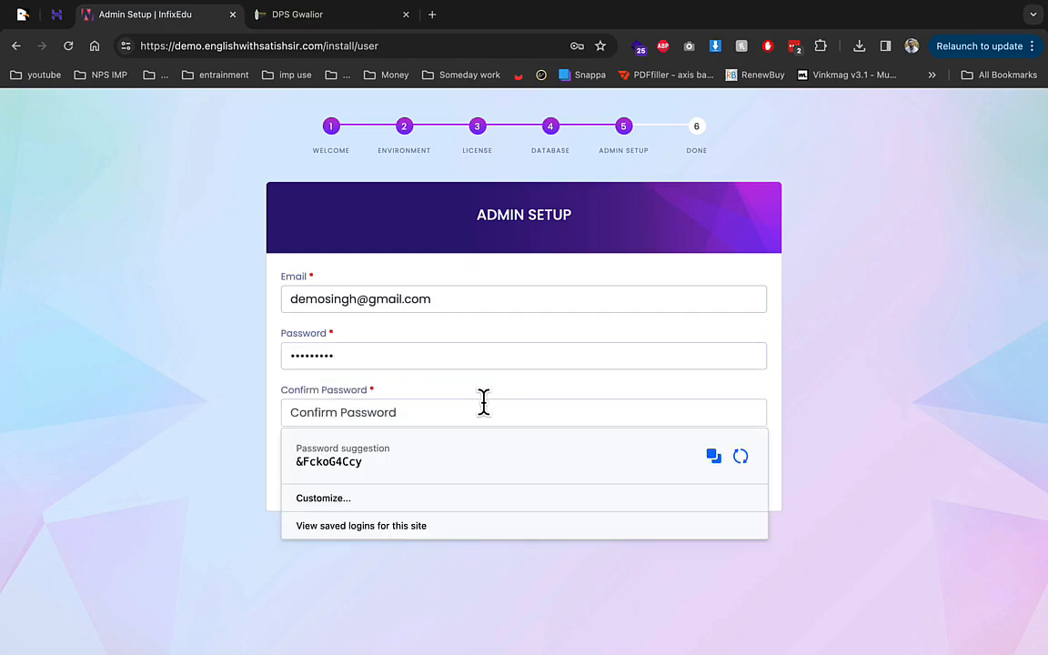
pyautogui.write('••')
pyautogui.press('Return')
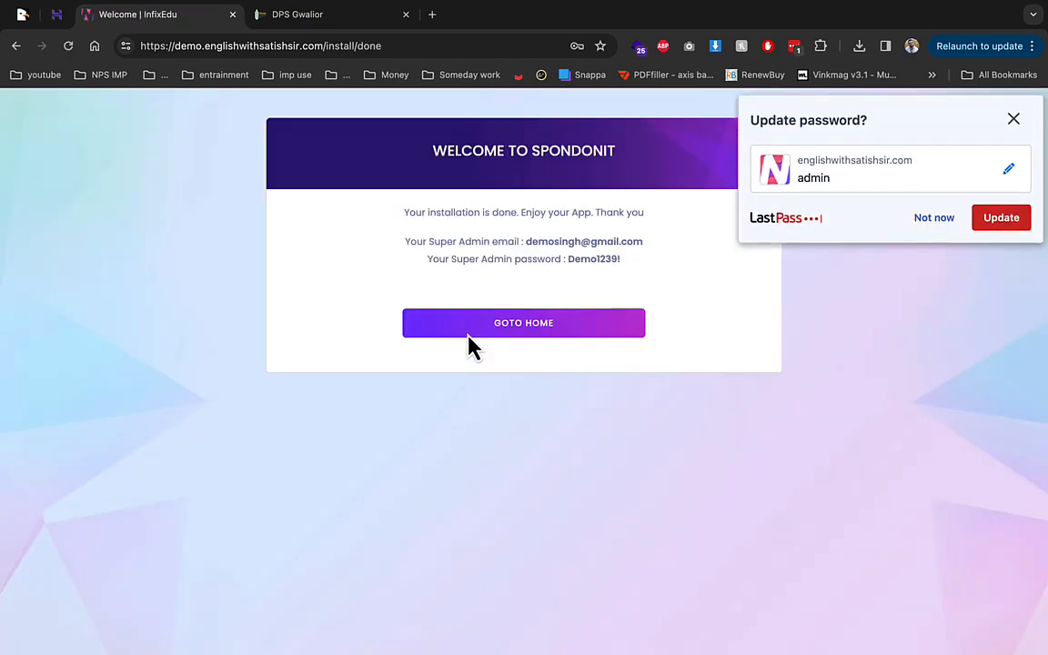
pyautogui.click(928, 221)
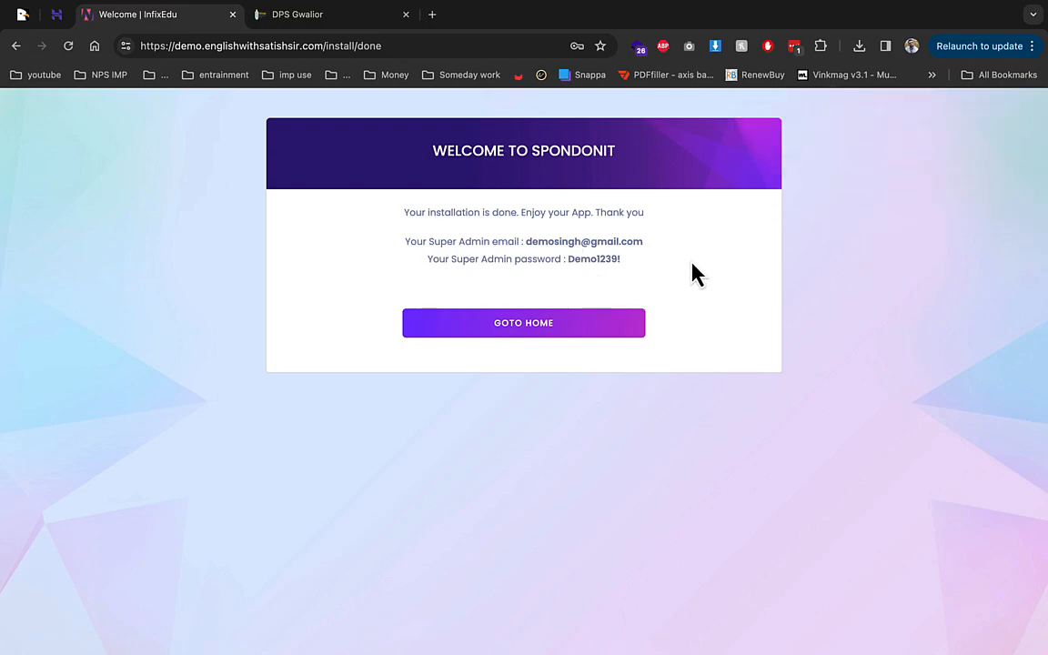
# Step: Highlight the shown super admin email and scroll down the new home page
pyautogui.moveTo(522, 241); pyautogui.dragTo(659, 257)
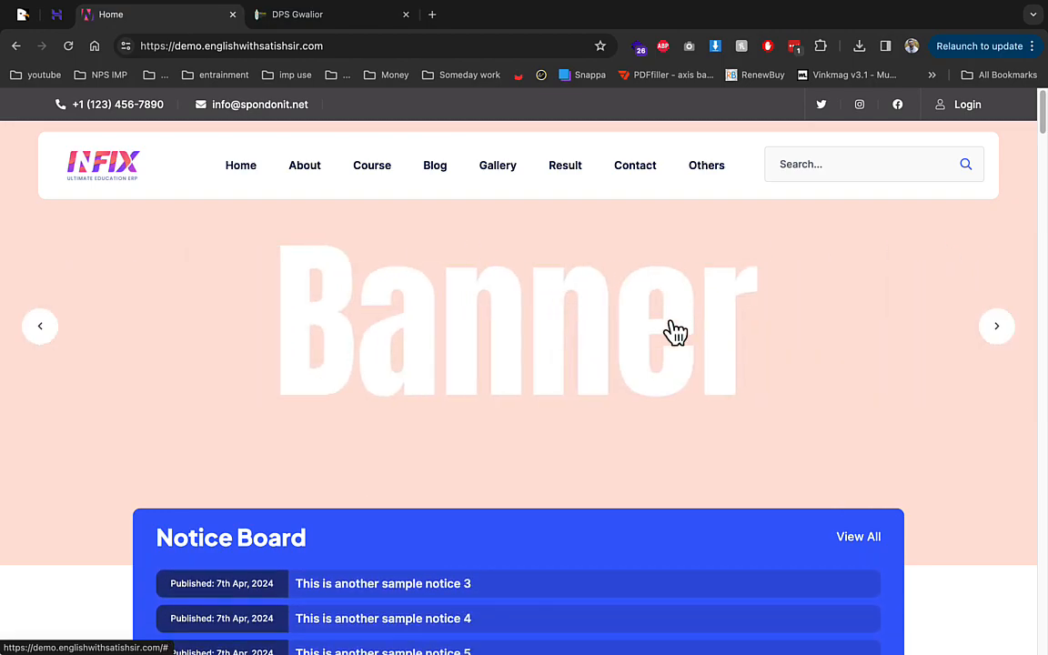
pyautogui.scroll(-5, 533, 339)
pyautogui.scroll(3, 402, 266)
pyautogui.scroll(-3, 316, 320)
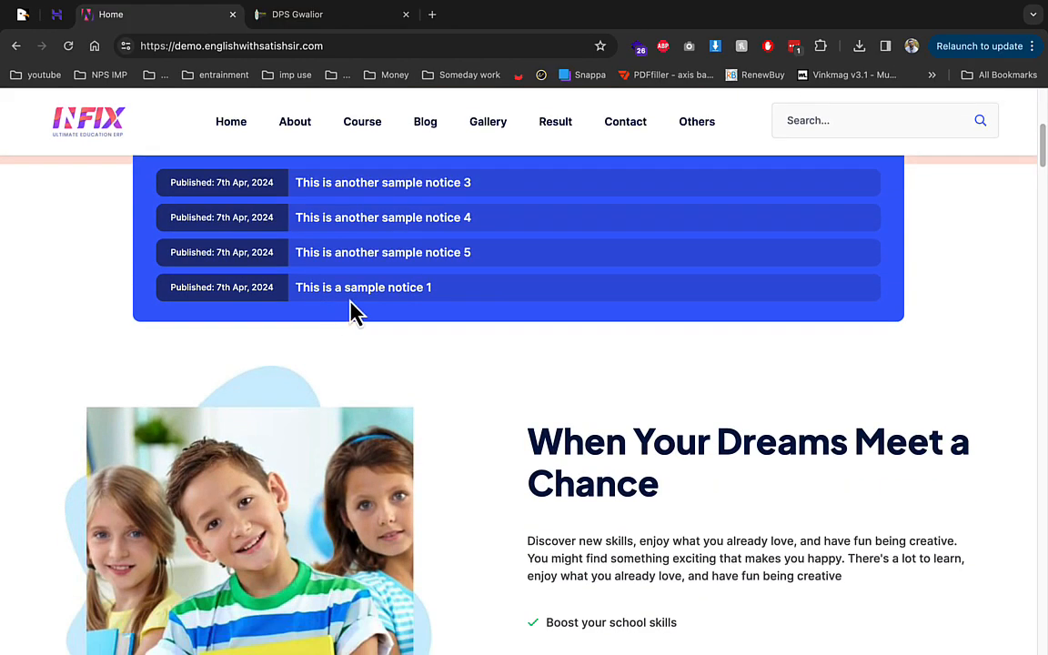
pyautogui.scroll(-3, 391, 315)
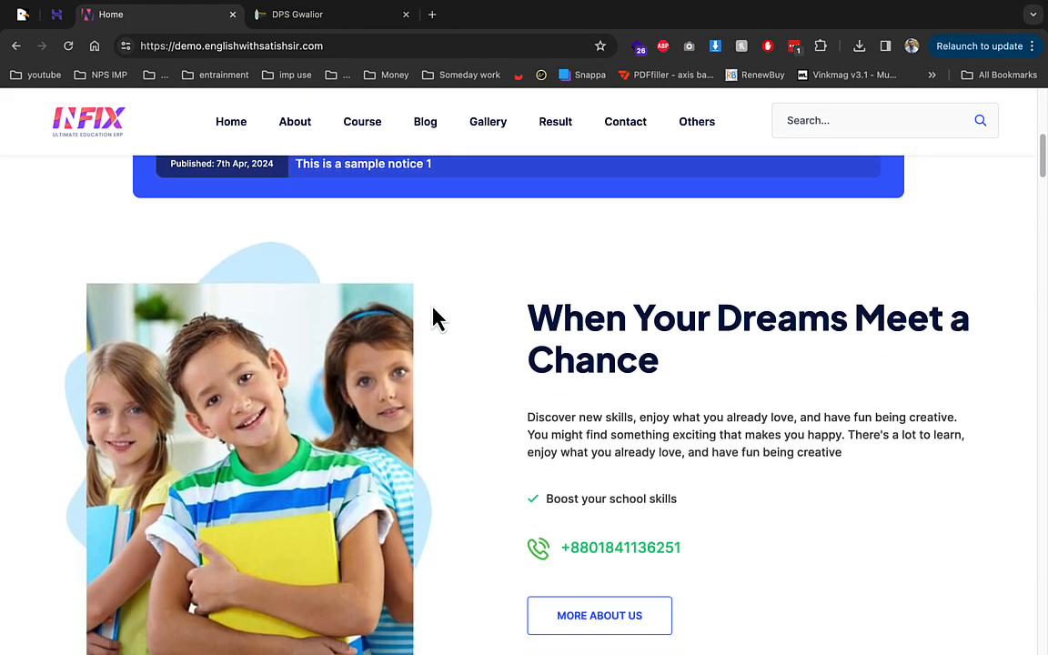
pyautogui.scroll(-6, 517, 351)
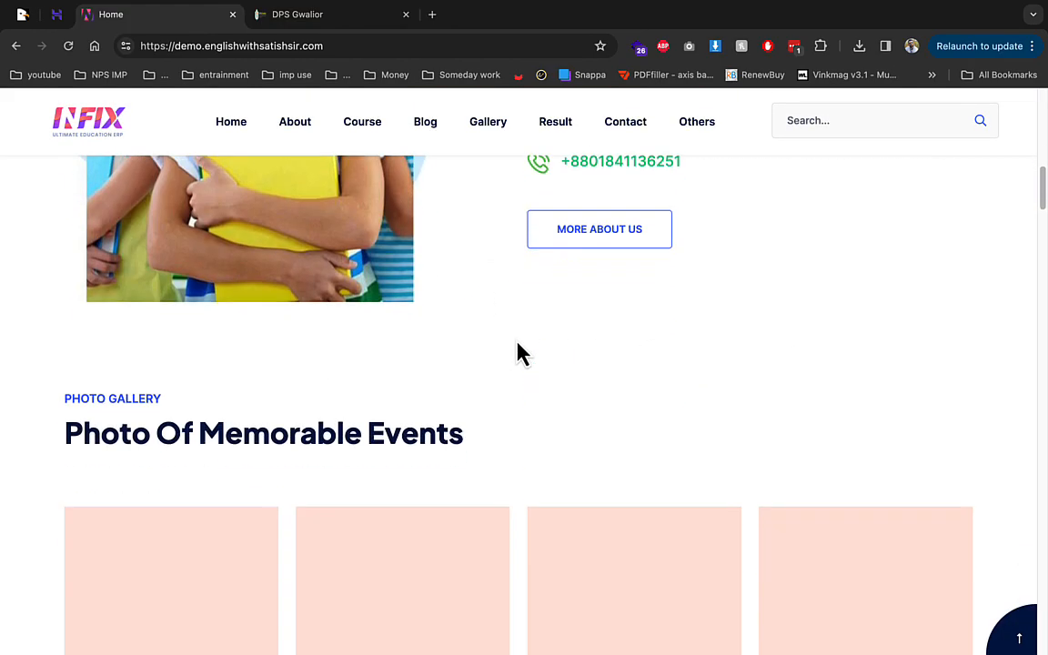
pyautogui.moveTo(227, 292); pyautogui.dragTo(491, 338)
pyautogui.scroll(-3, 491, 338)
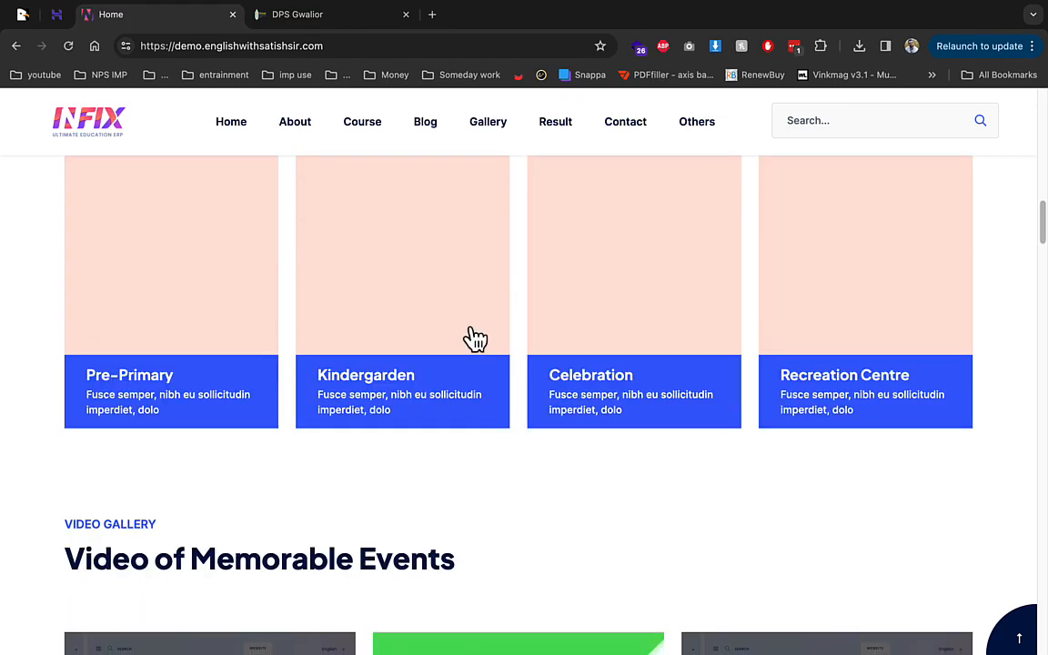
pyautogui.scroll(-3, 435, 334)
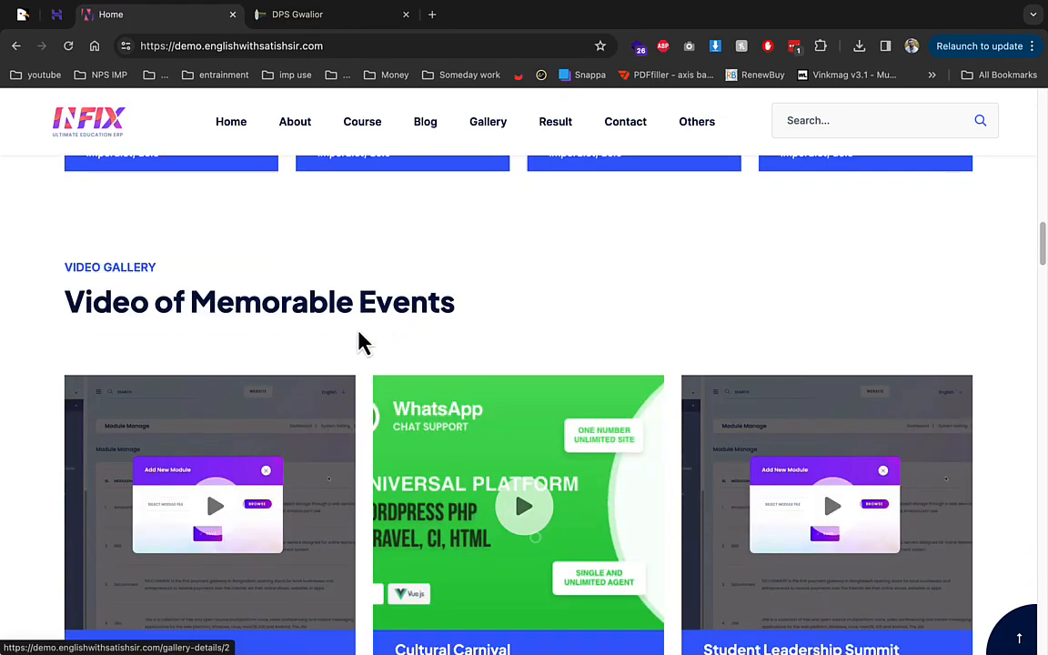
pyautogui.scroll(-3, 237, 361)
pyautogui.scroll(-3, 234, 359)
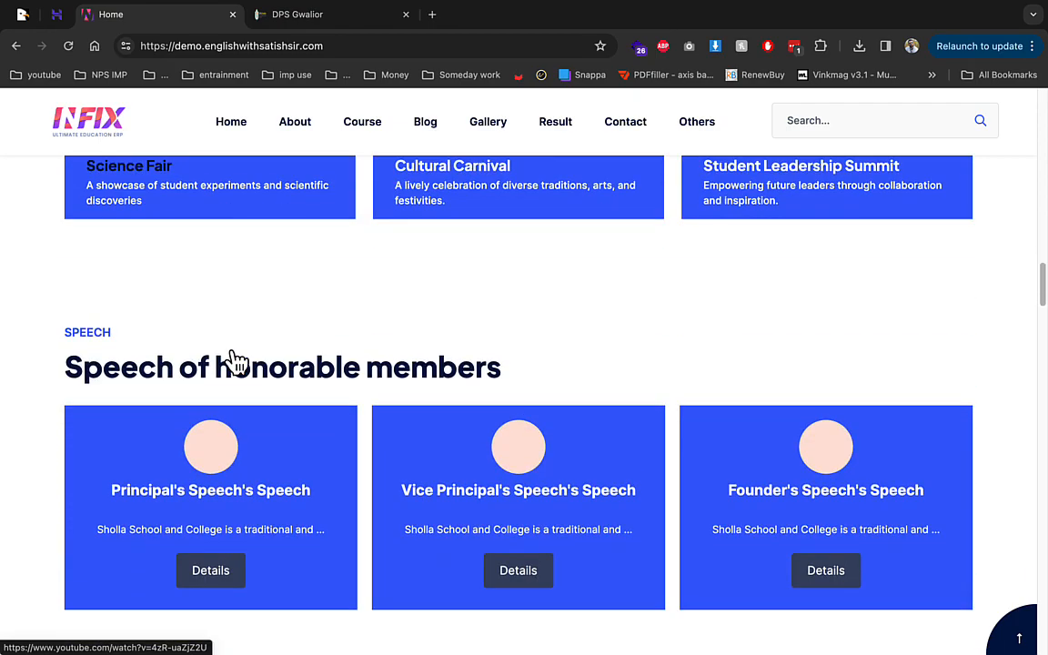
pyautogui.scroll(-3, 245, 362)
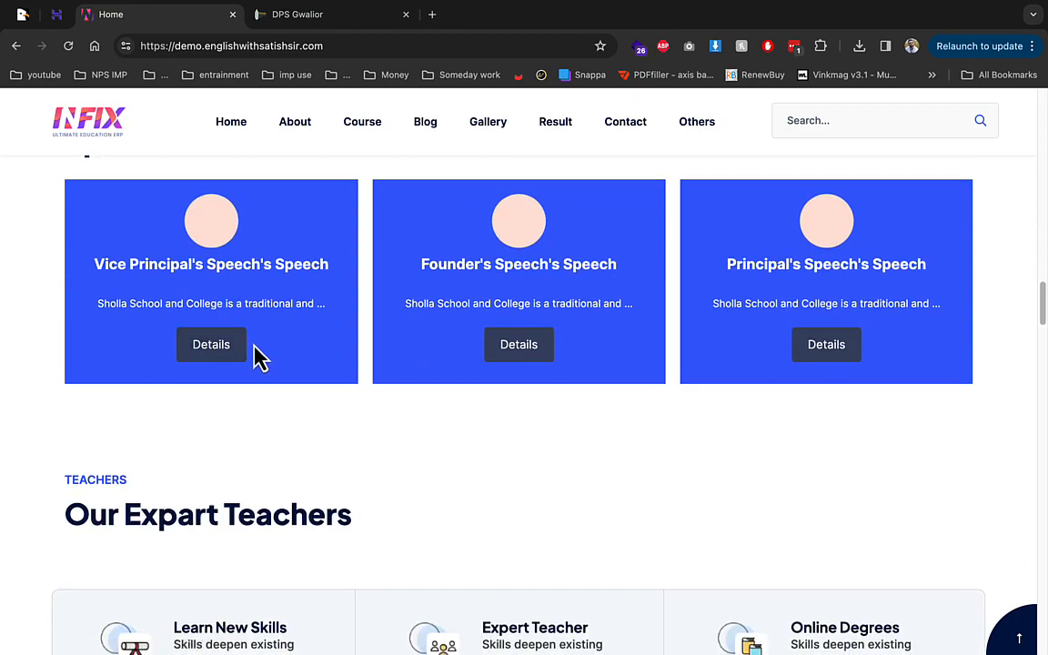
# Step: Swipe the speech carousel and scroll through the rest of the home page
pyautogui.moveTo(215, 300); pyautogui.dragTo(396, 296)
pyautogui.moveTo(273, 285); pyautogui.dragTo(452, 284)
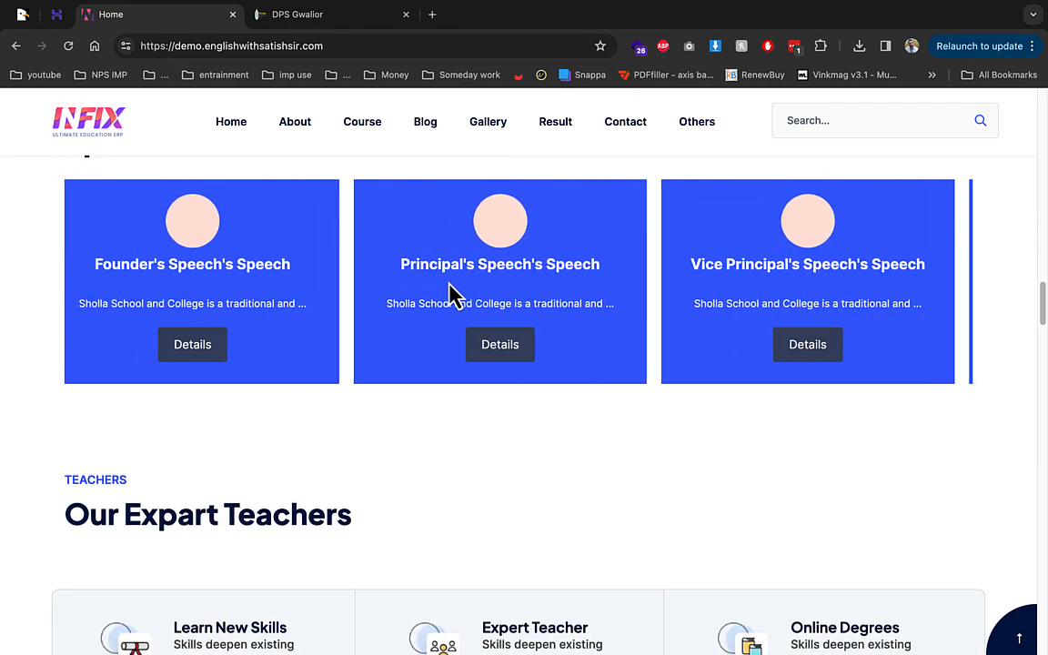
pyautogui.scroll(-7, 270, 304)
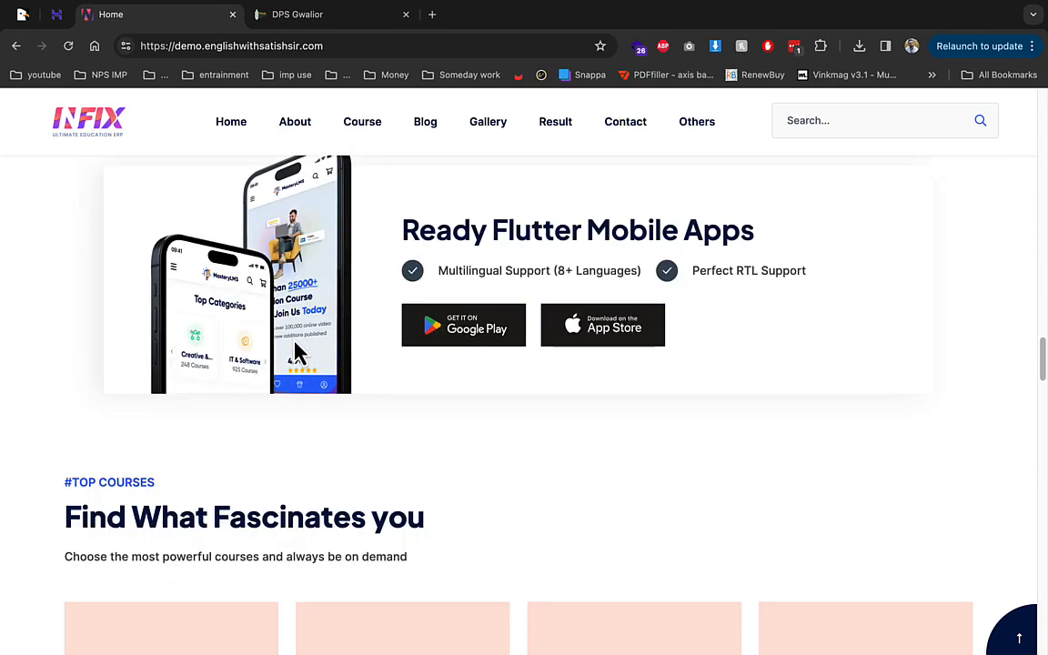
pyautogui.scroll(1, 463, 351)
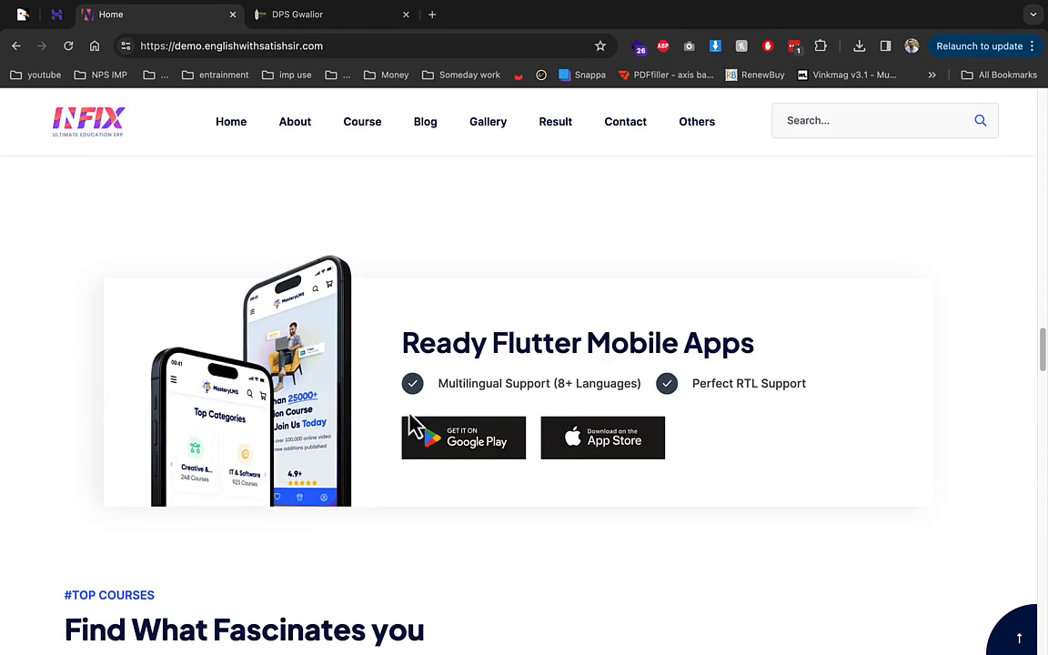
pyautogui.scroll(-3, 416, 425)
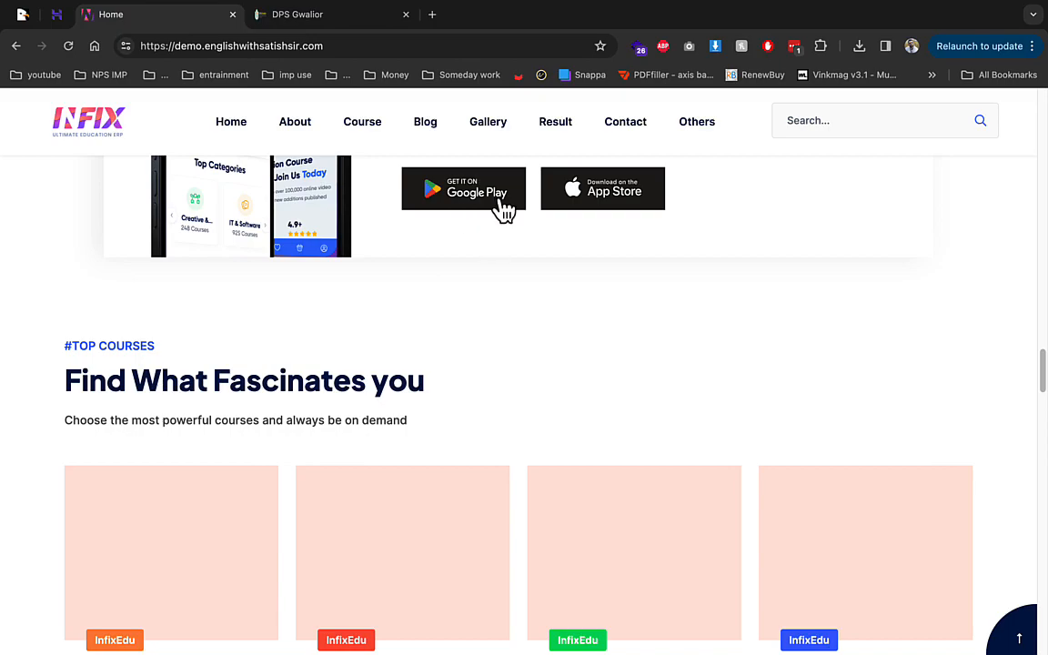
pyautogui.scroll(-1, 451, 324)
pyautogui.scroll(2, 459, 336)
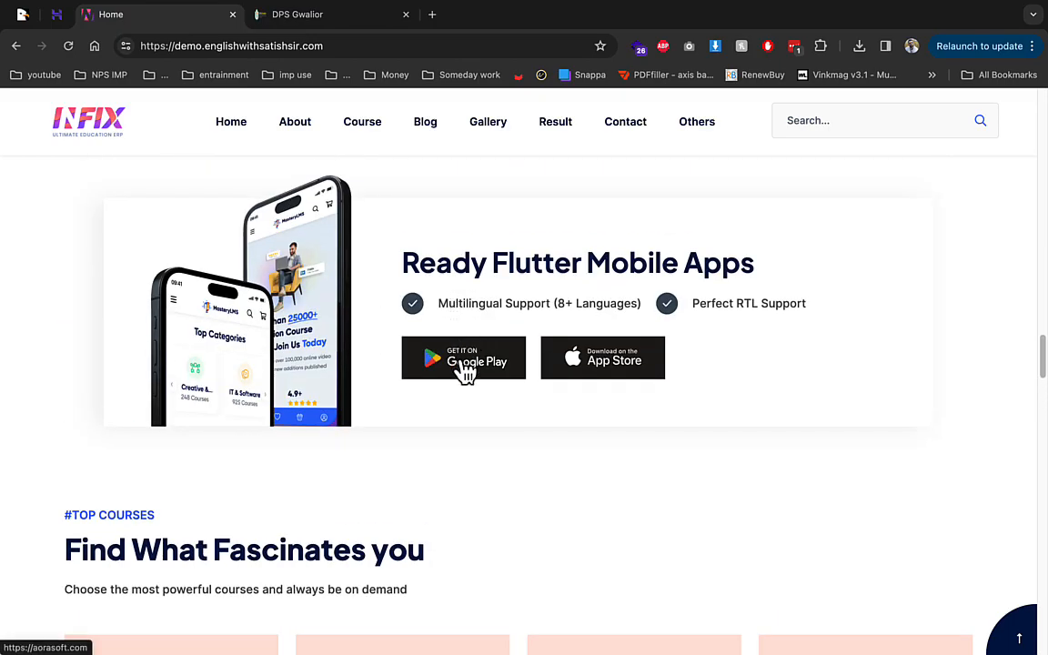
pyautogui.scroll(-2, 458, 430)
pyautogui.scroll(-3, 458, 429)
pyautogui.scroll(-3, 459, 425)
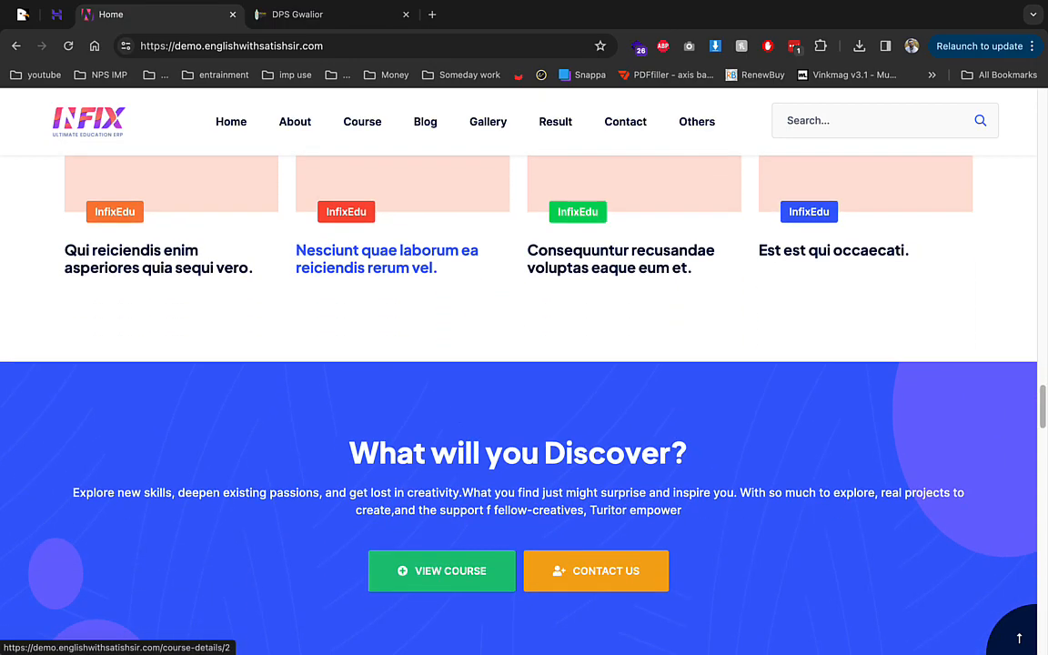
pyautogui.scroll(-9, 459, 420)
pyautogui.scroll(-15, 455, 410)
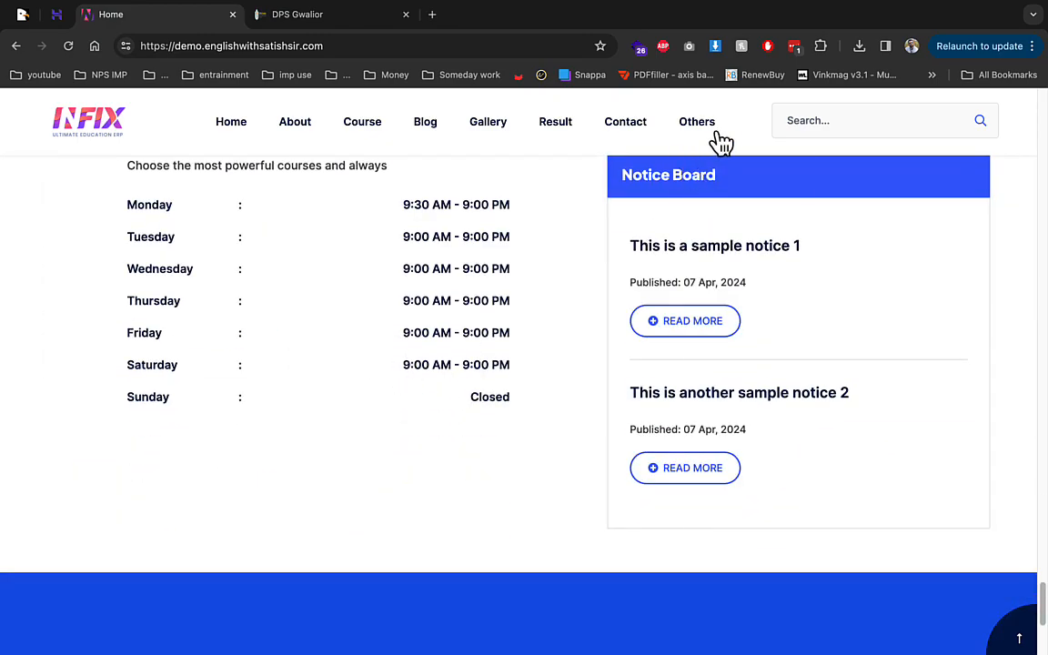
# Step: Open the public Student List and choose academic year 2024, checking class and section options
pyautogui.moveTo(717, 128)
pyautogui.moveTo(707, 178)
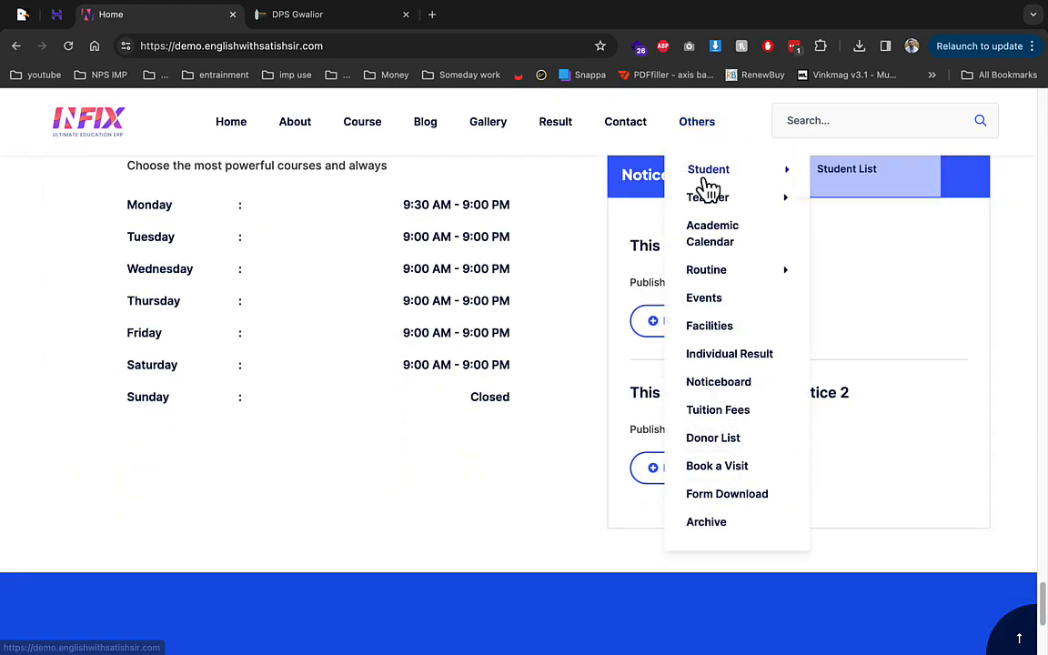
pyautogui.click(827, 174)
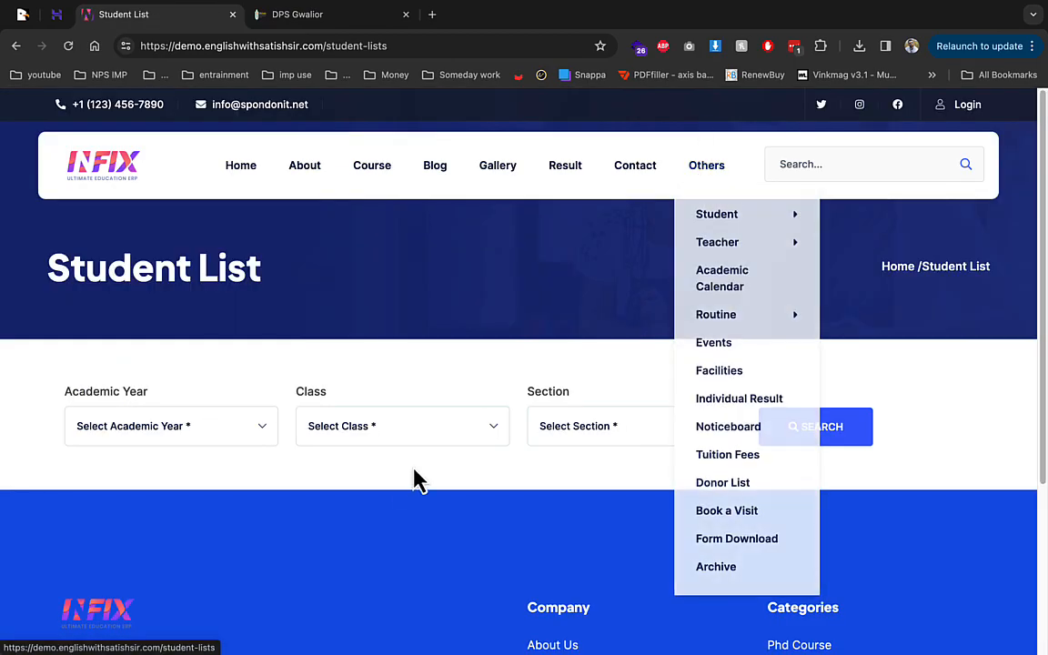
pyautogui.click(199, 435)
pyautogui.click(191, 492)
pyautogui.click(370, 446)
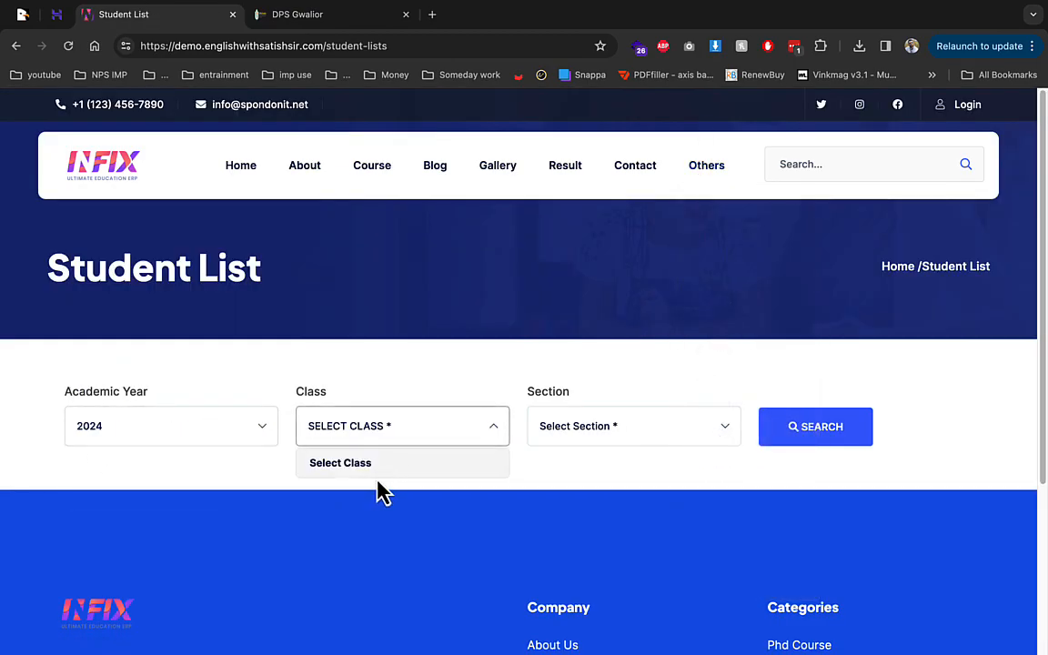
pyautogui.click(559, 432)
# Step: Visit the public Teacher List and Form Download pages from the Others menu
pyautogui.moveTo(732, 187)
pyautogui.moveTo(733, 243)
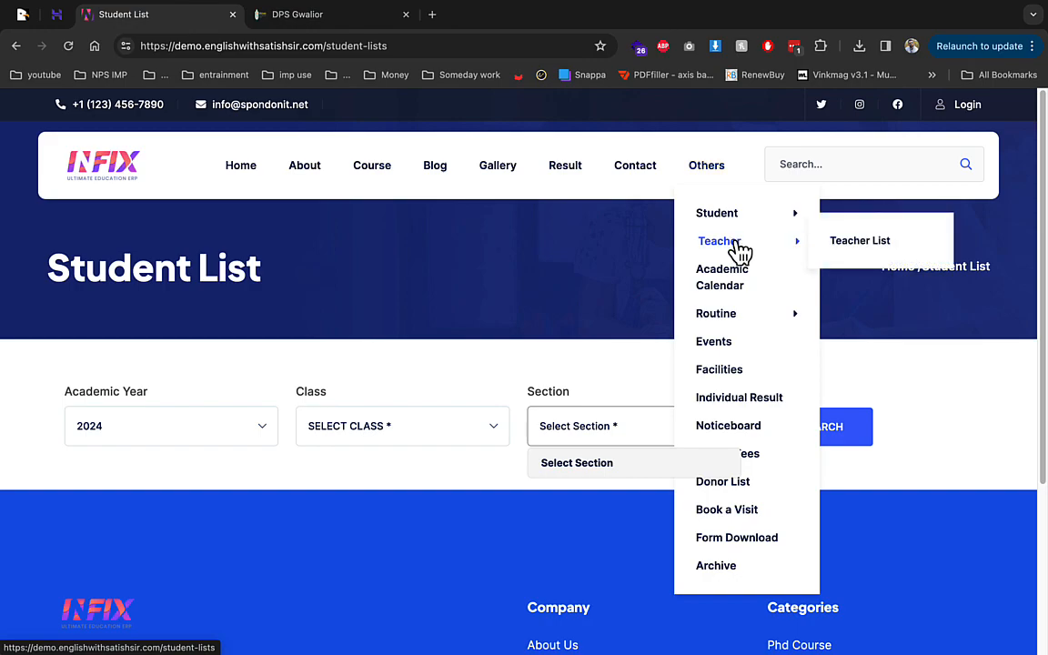
pyautogui.click(866, 244)
pyautogui.moveTo(733, 223)
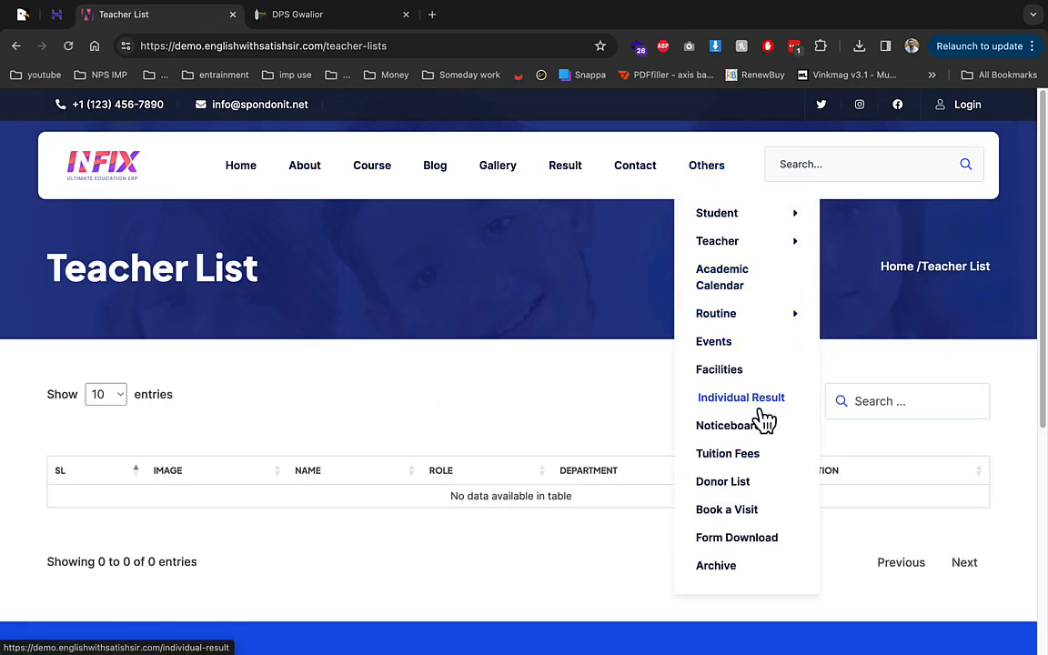
pyautogui.click(762, 537)
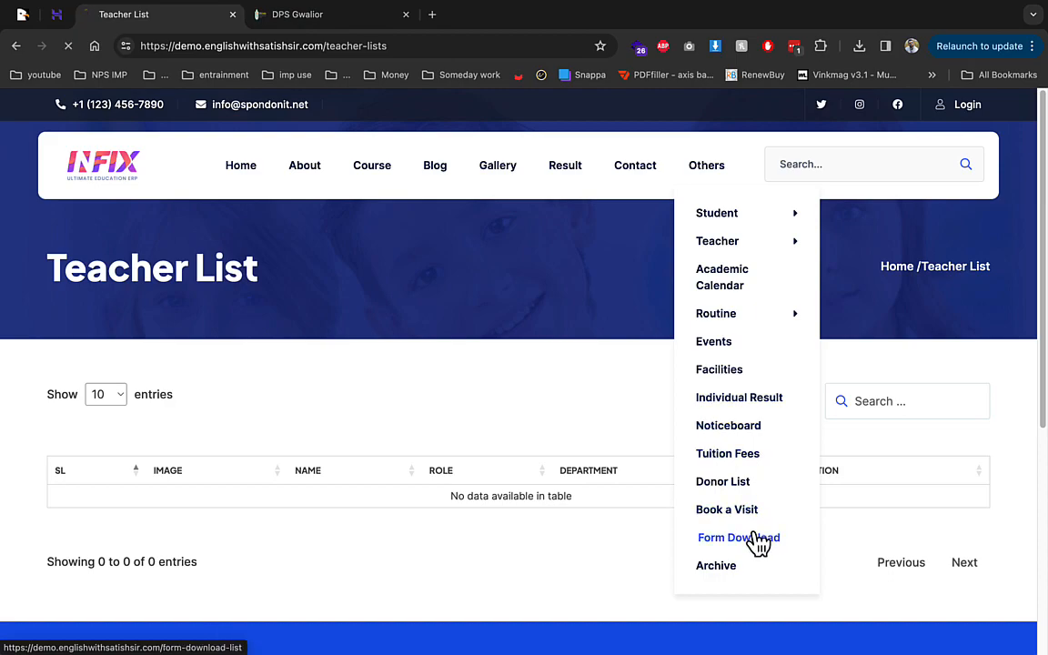
pyautogui.scroll(-3, 736, 426)
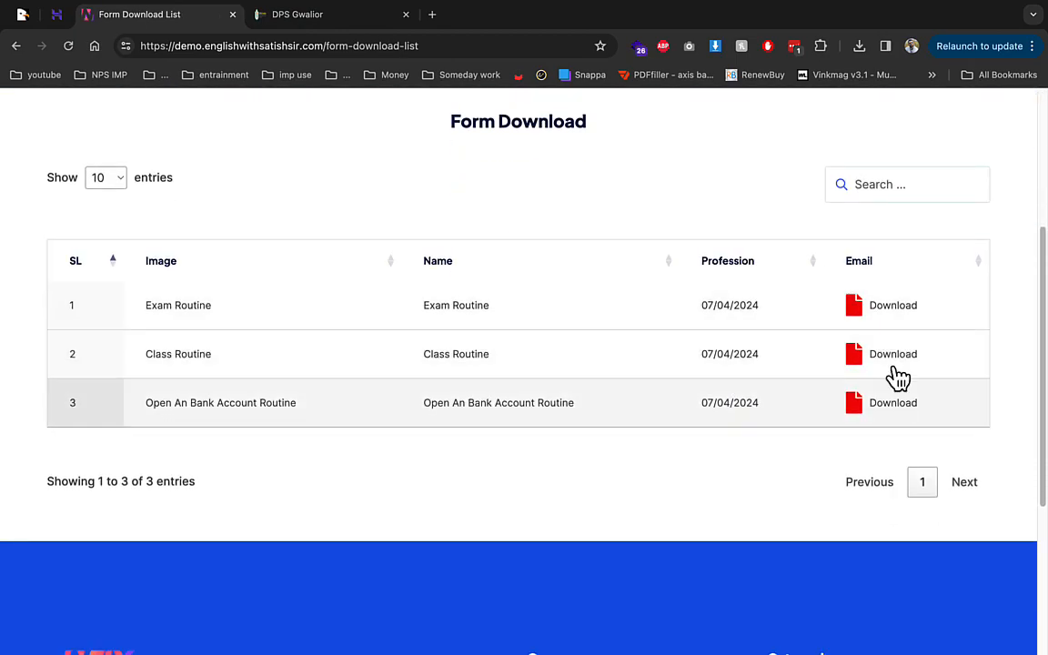
pyautogui.scroll(3, 904, 397)
# Step: Open the Book a Visit page and view its appointment form
pyautogui.moveTo(725, 180)
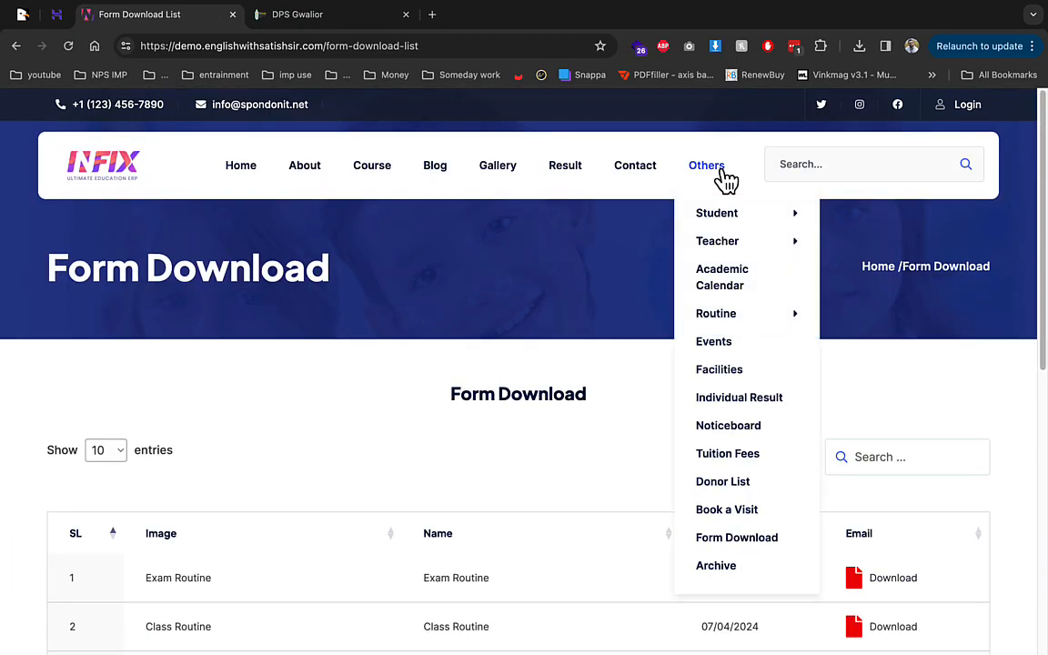
pyautogui.click(744, 517)
pyautogui.scroll(-3, 637, 503)
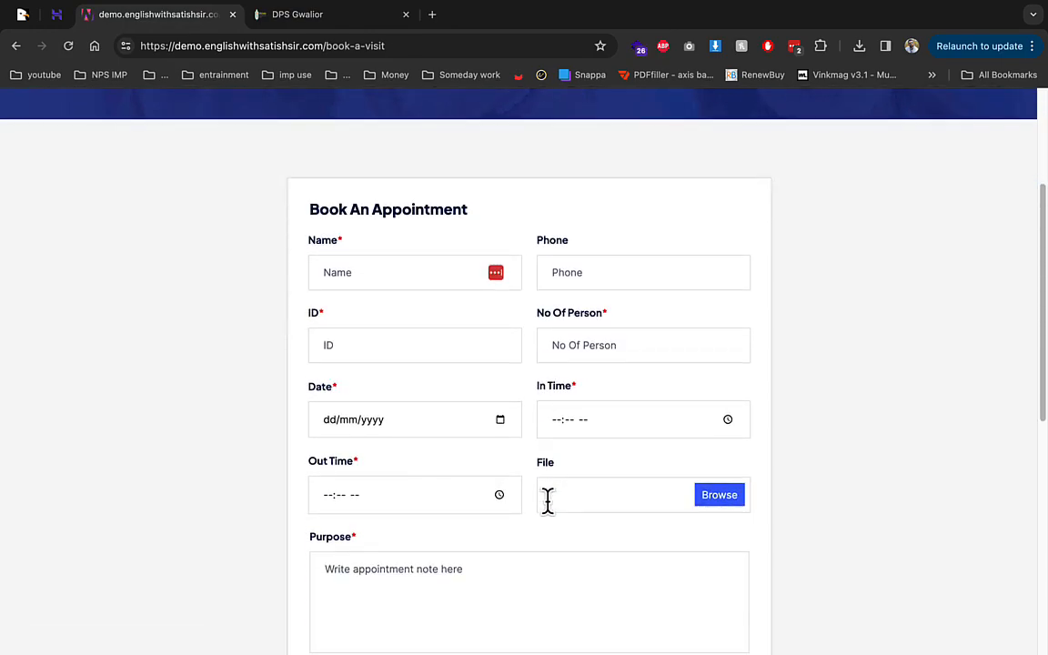
pyautogui.scroll(2, 637, 463)
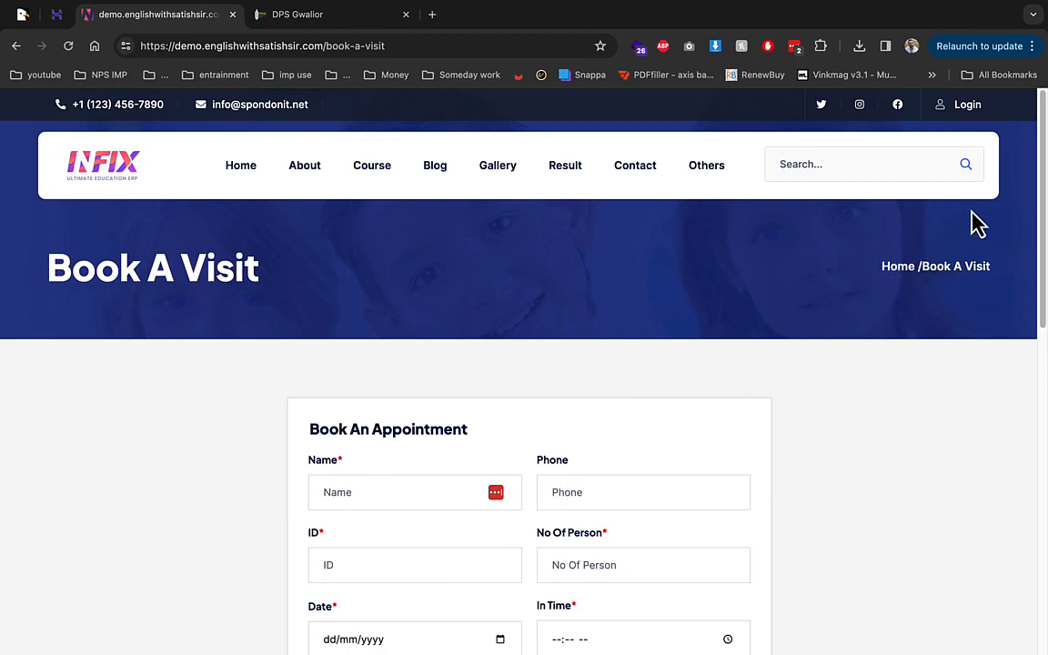
# Step: Sign in as super admin with the pasted email and password, dismissing the save prompt
pyautogui.click(972, 107)
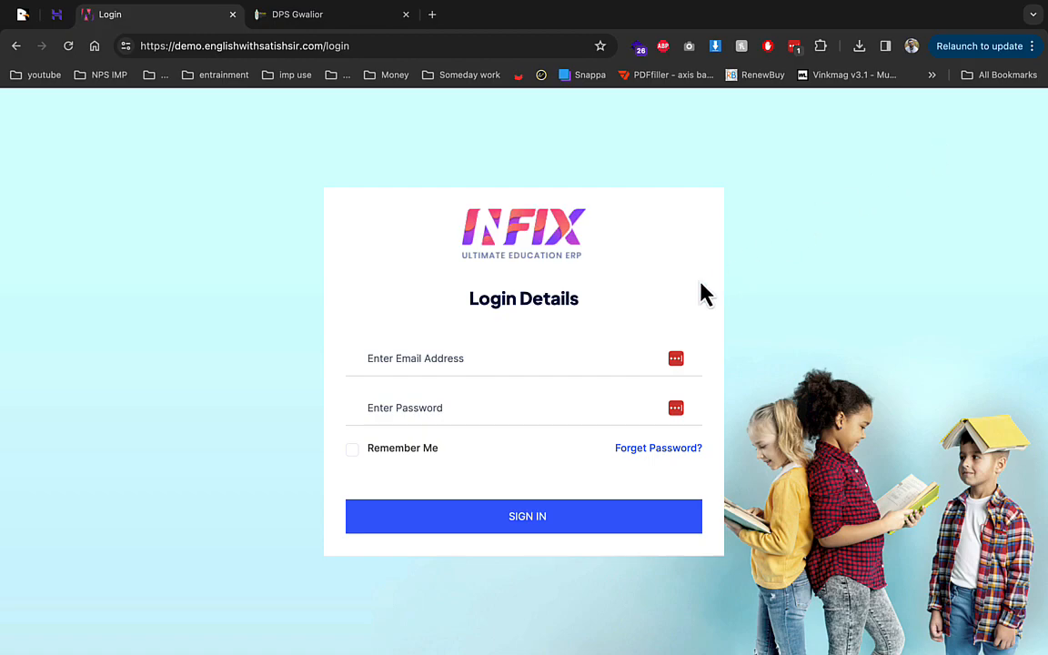
pyautogui.click(613, 350)
pyautogui.press('super+v')
pyautogui.press('Tab')
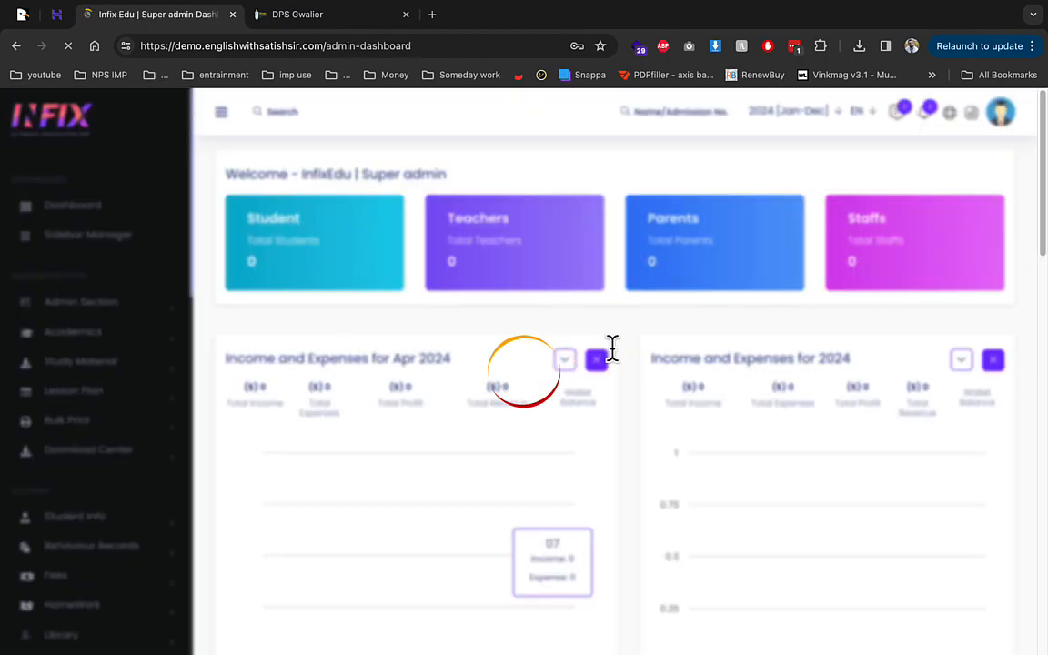
pyautogui.click(898, 218)
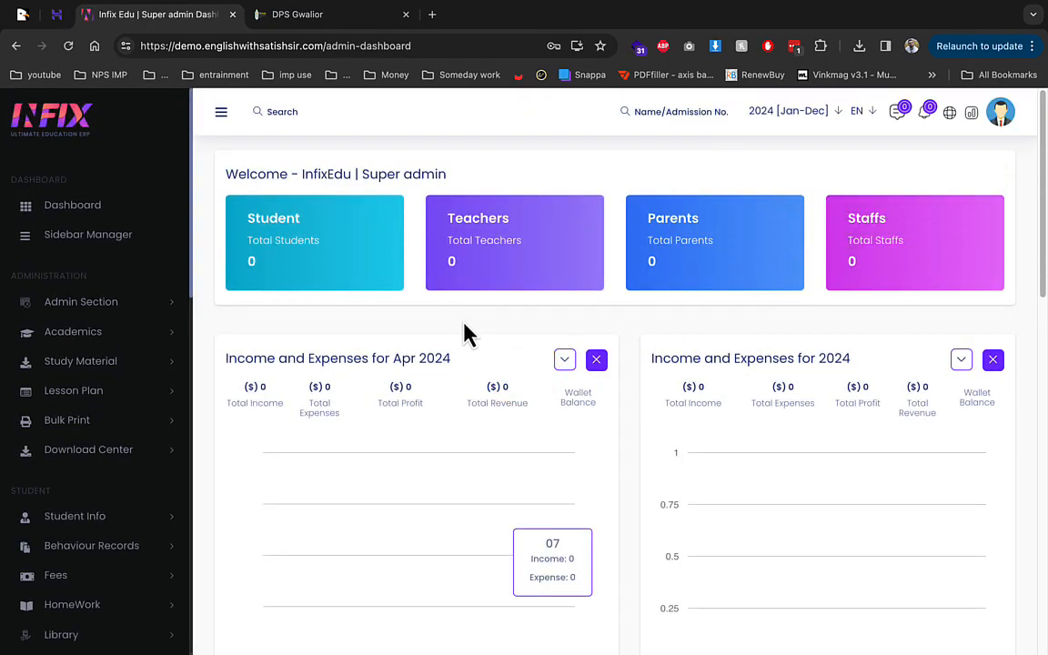
pyautogui.scroll(-6, 130, 379)
pyautogui.scroll(6, 132, 360)
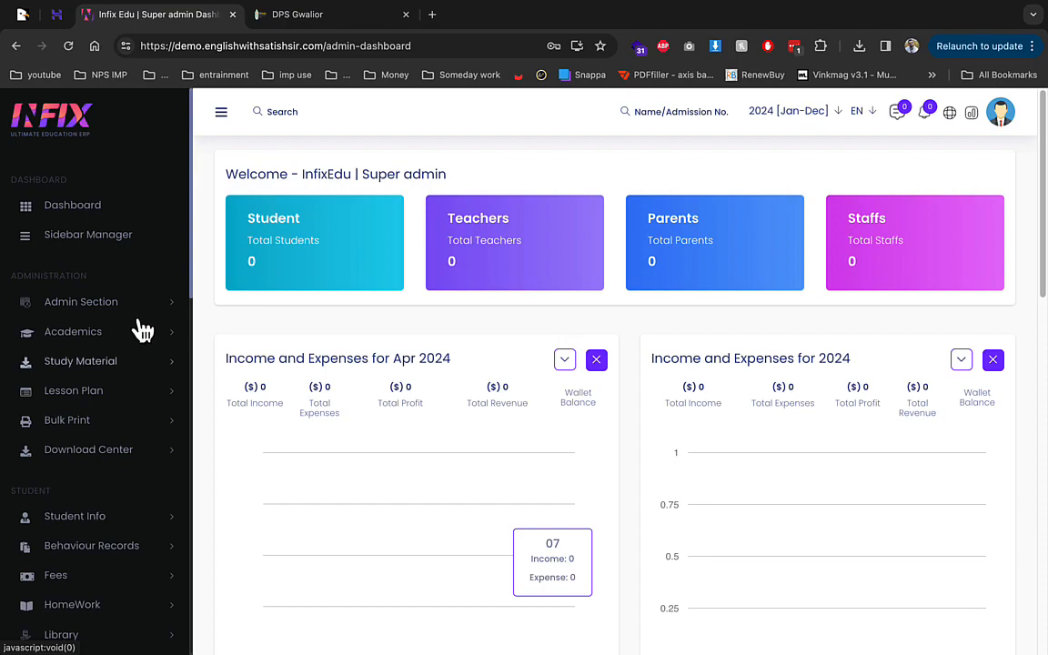
# Step: Open Sidebar Manager and look through the listed menu sections
pyautogui.click(126, 244)
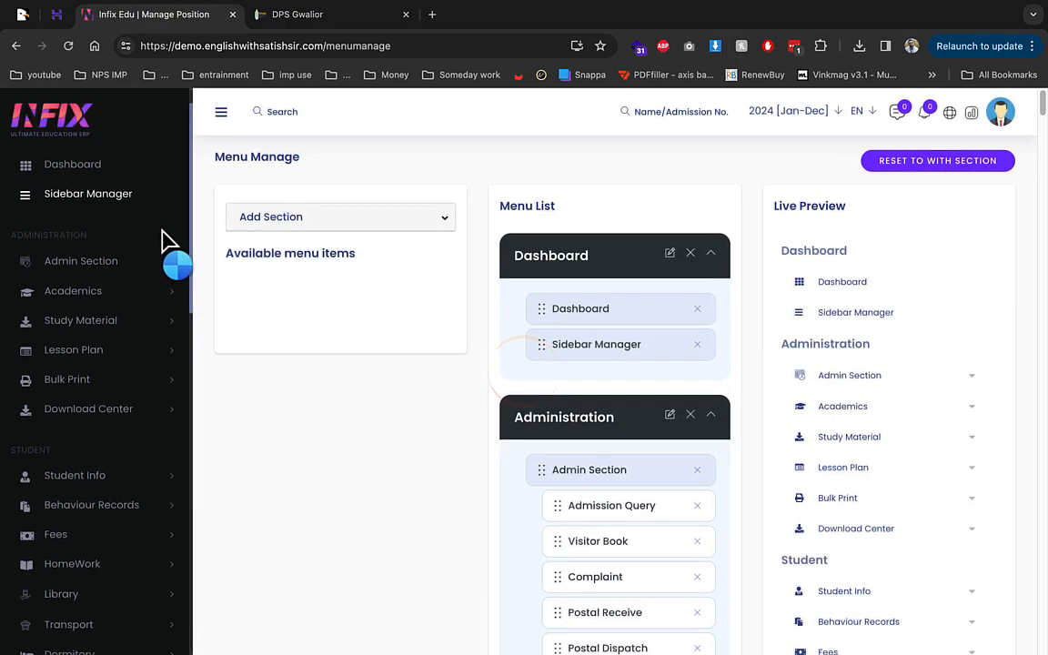
pyautogui.scroll(-8, 585, 400)
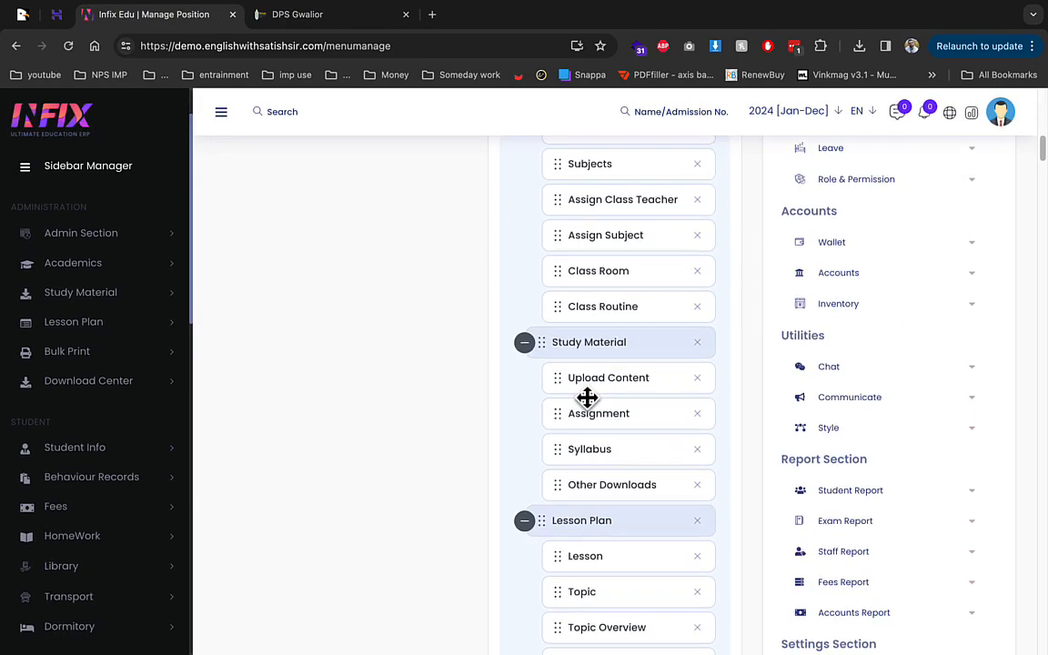
pyautogui.scroll(-2, 655, 394)
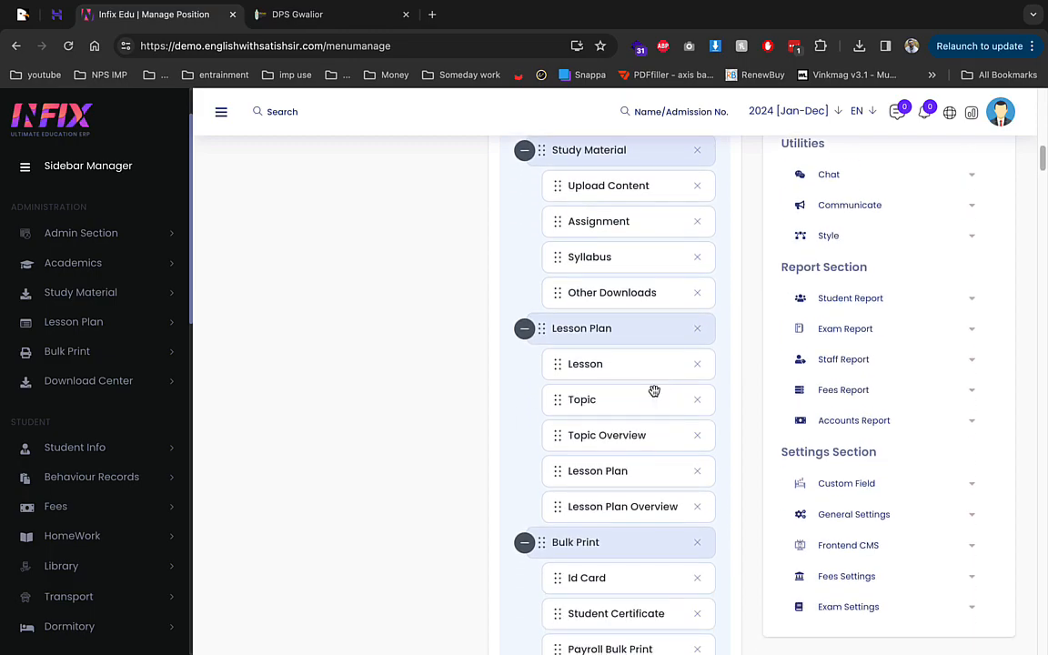
pyautogui.scroll(-5, 654, 391)
pyautogui.scroll(-8, 416, 374)
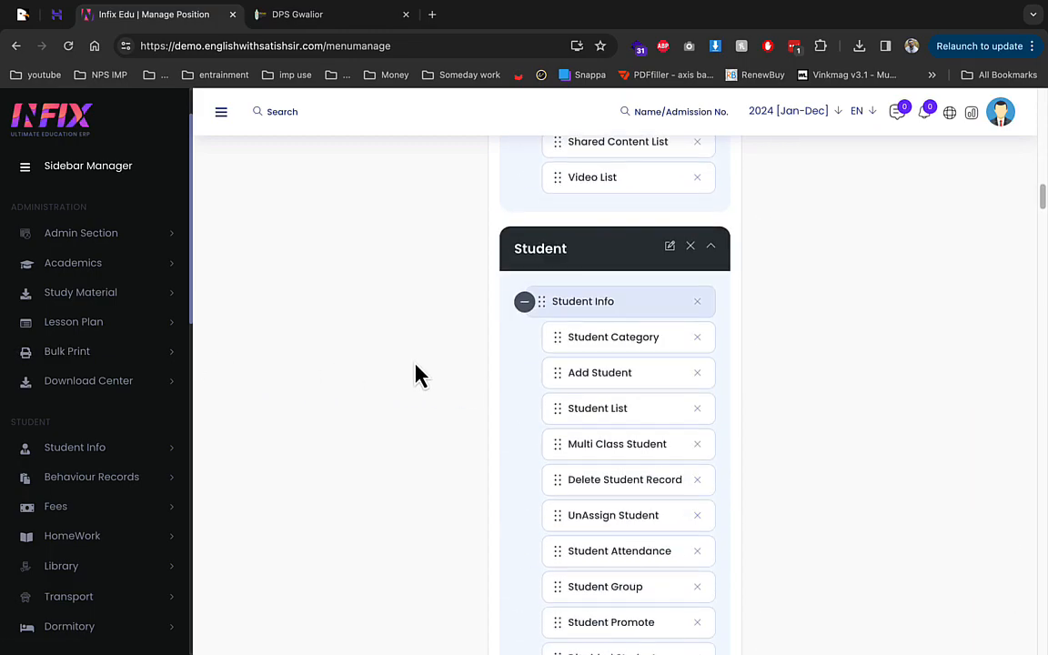
pyautogui.scroll(2, 25, 333)
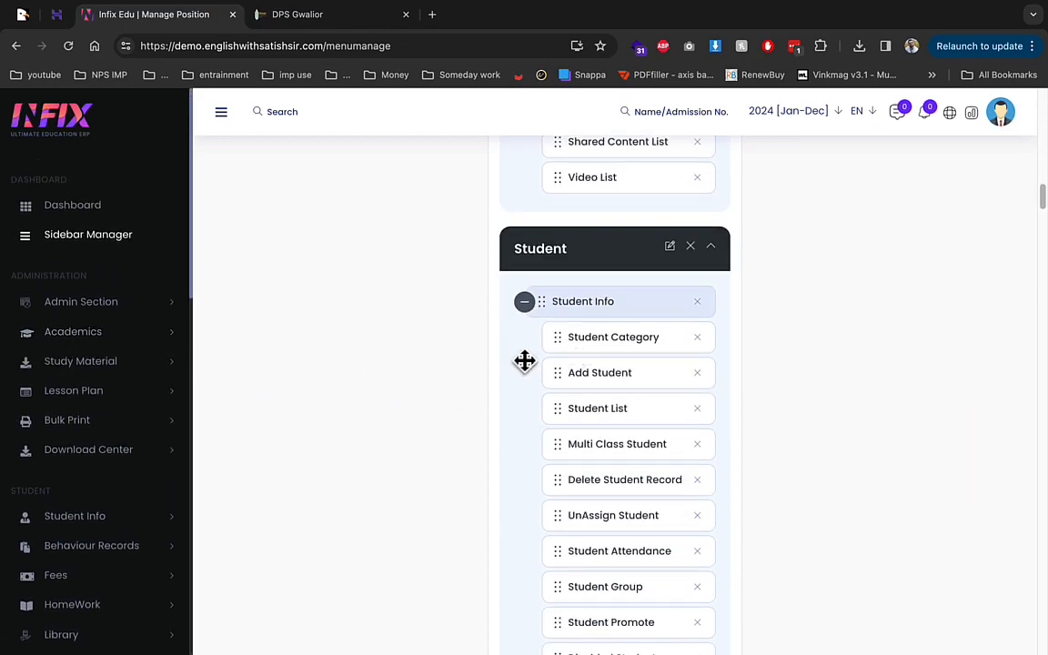
pyautogui.scroll(15, 123, 306)
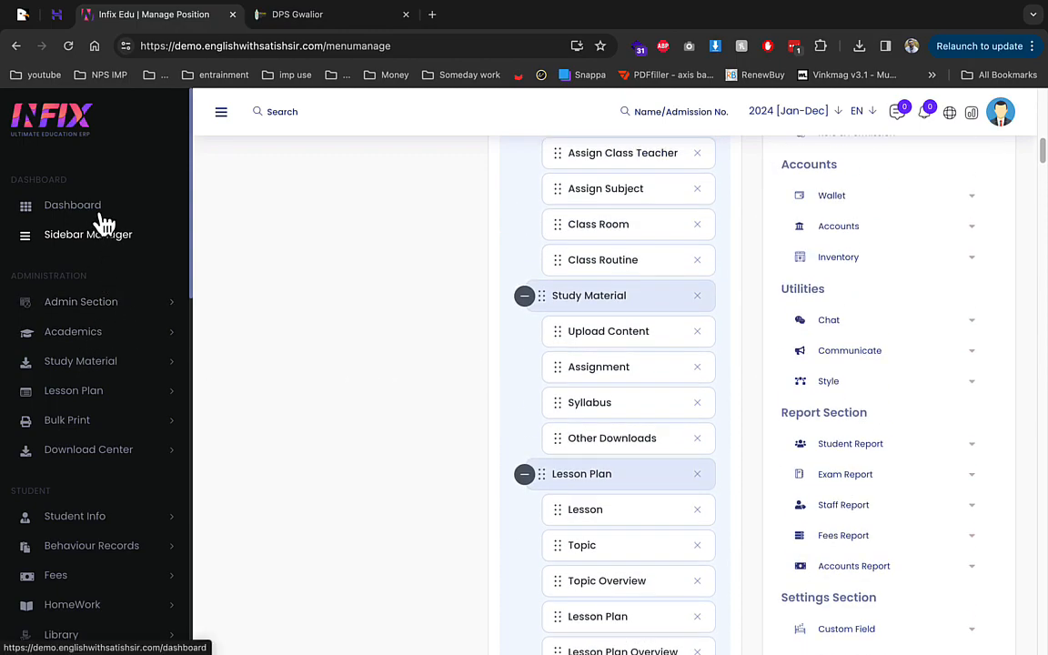
# Step: Return to the dashboard and keep 2024 [Jan-Dec] as the academic session
pyautogui.click(56, 211)
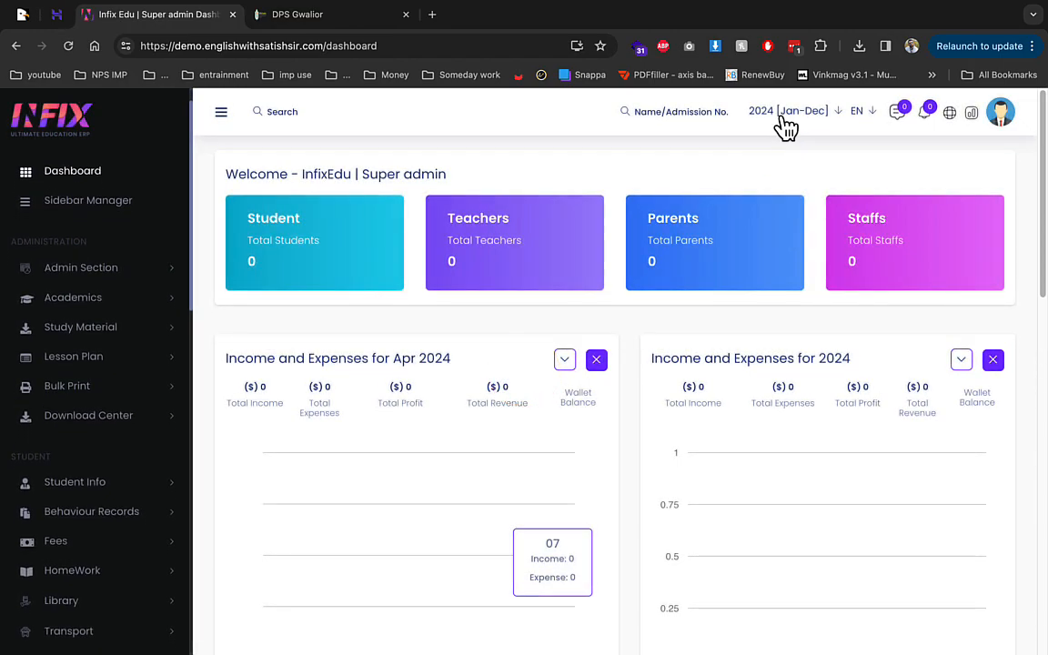
pyautogui.click(812, 116)
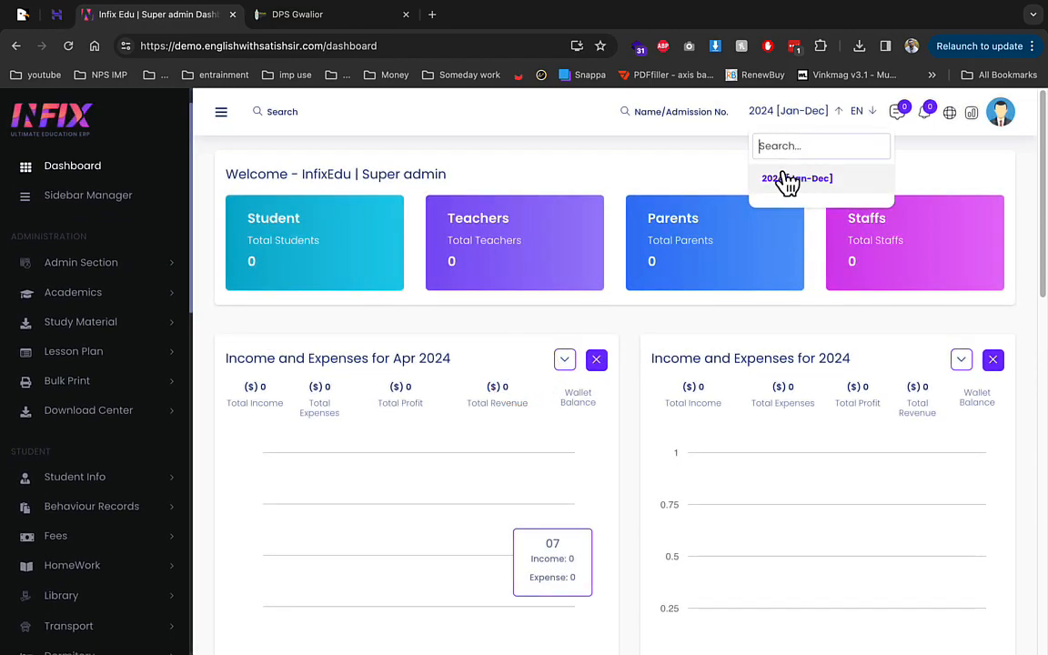
pyautogui.click(687, 164)
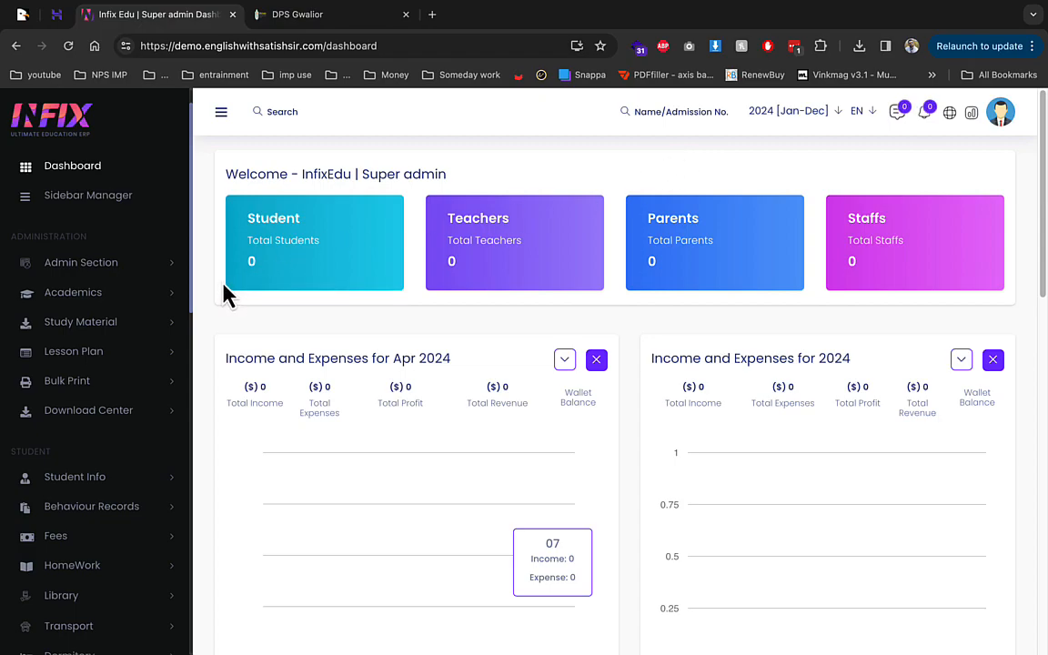
# Step: Expand General Settings and open the Student Settings admission field page
pyautogui.scroll(-2, 105, 345)
pyautogui.scroll(-4, 114, 350)
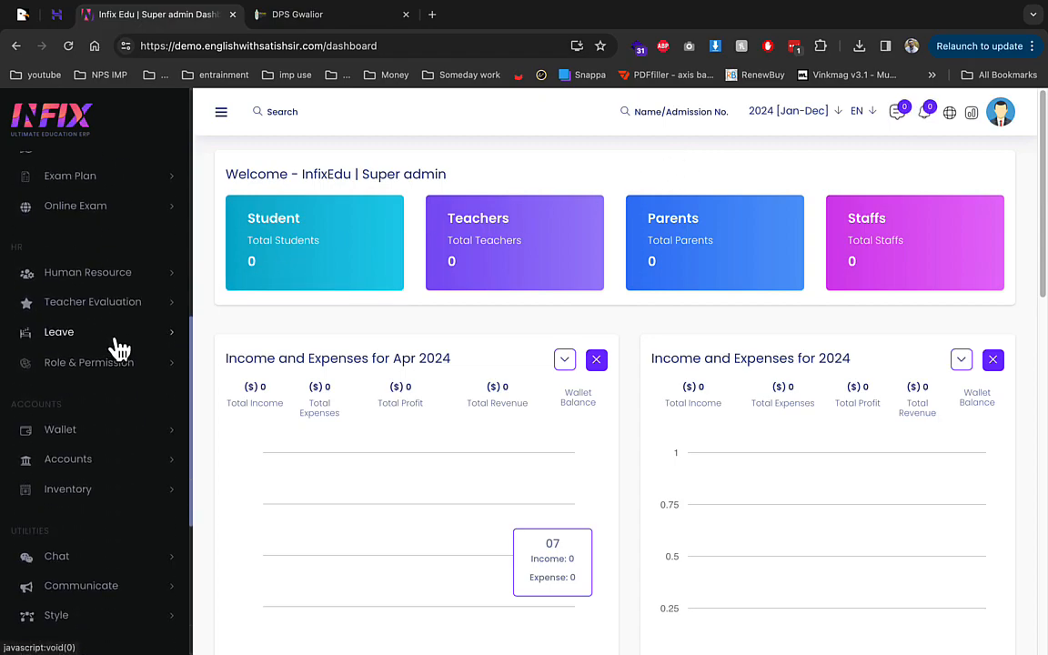
pyautogui.scroll(-5, 116, 346)
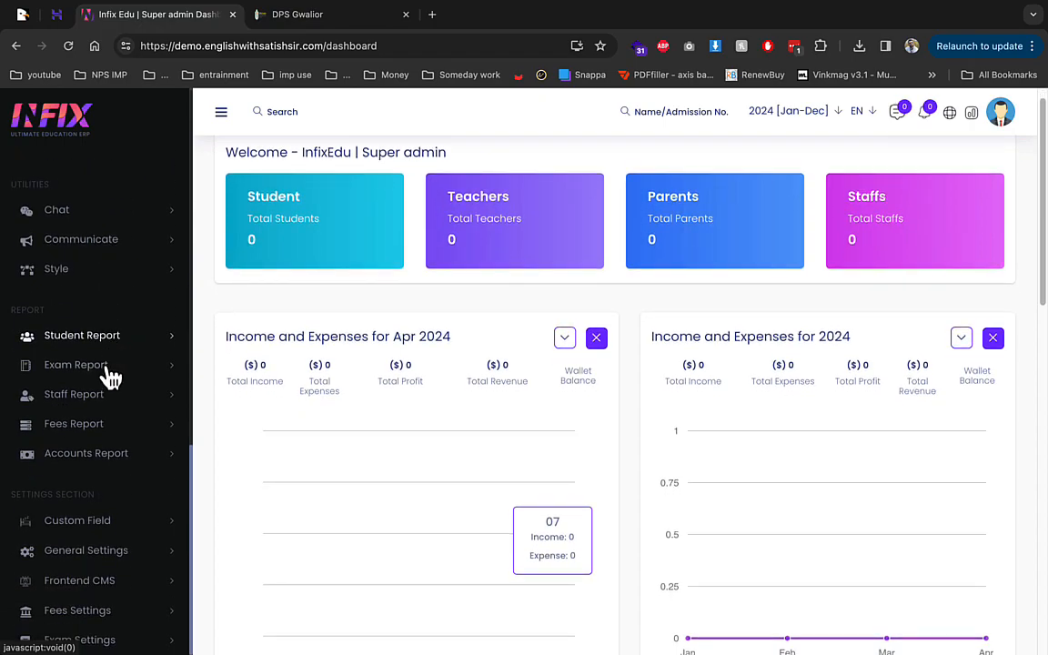
pyautogui.scroll(-2, 119, 417)
pyautogui.click(111, 551)
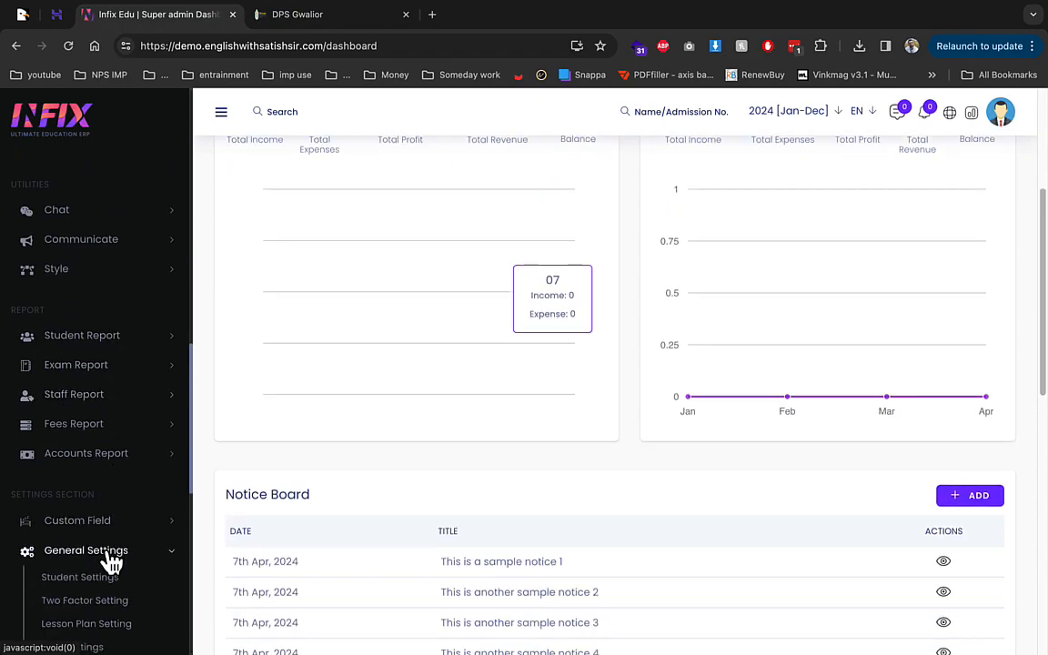
pyautogui.scroll(-1, 122, 509)
pyautogui.click(117, 463)
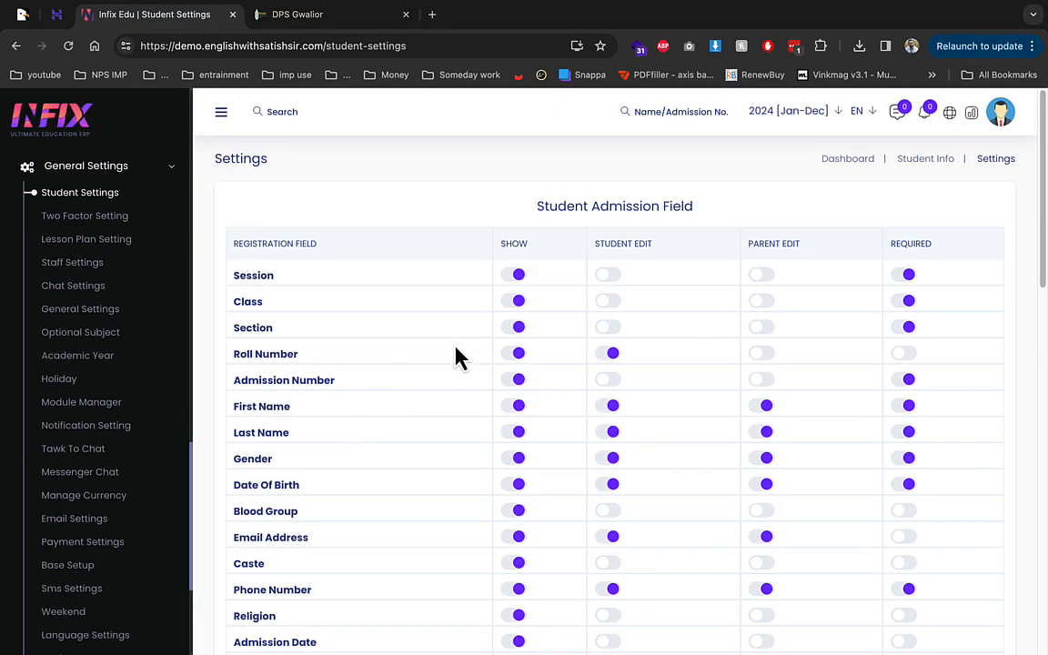
# Step: Review the Student Settings admission fields, then check Two Factor Setting: OTP off, Email, 300 seconds
pyautogui.scroll(-1, 514, 429)
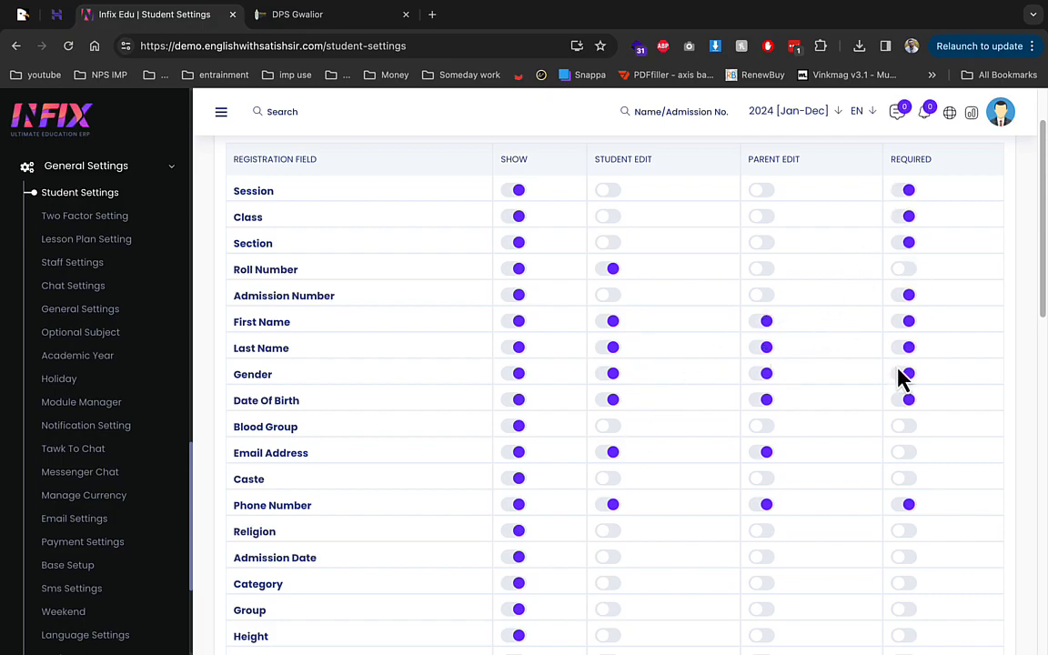
pyautogui.scroll(-3, 895, 378)
pyautogui.scroll(-1, 910, 334)
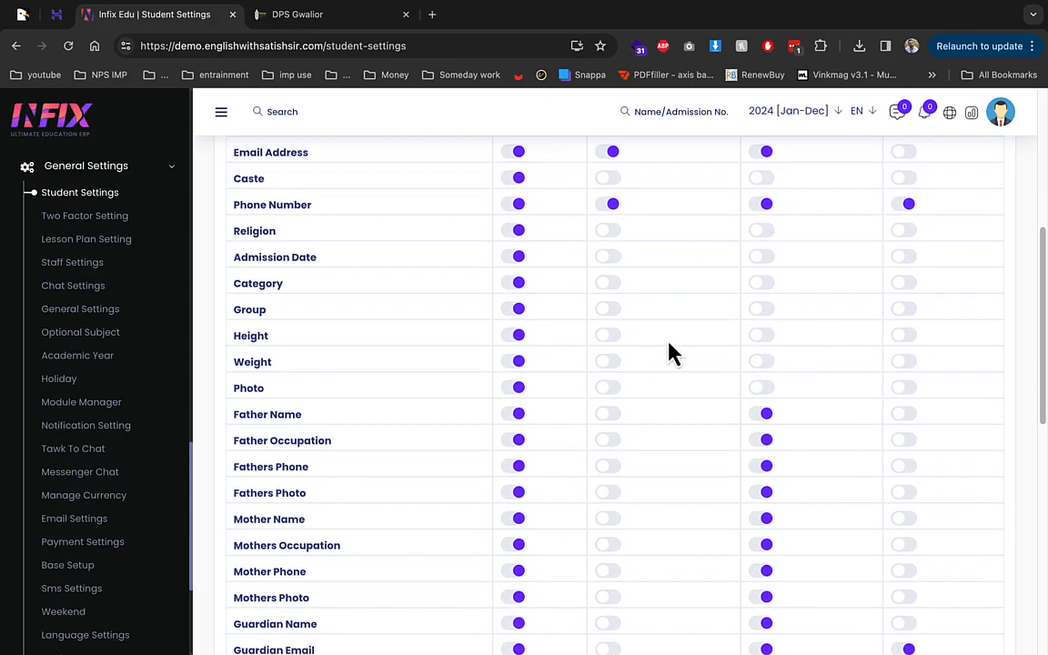
pyautogui.click(87, 218)
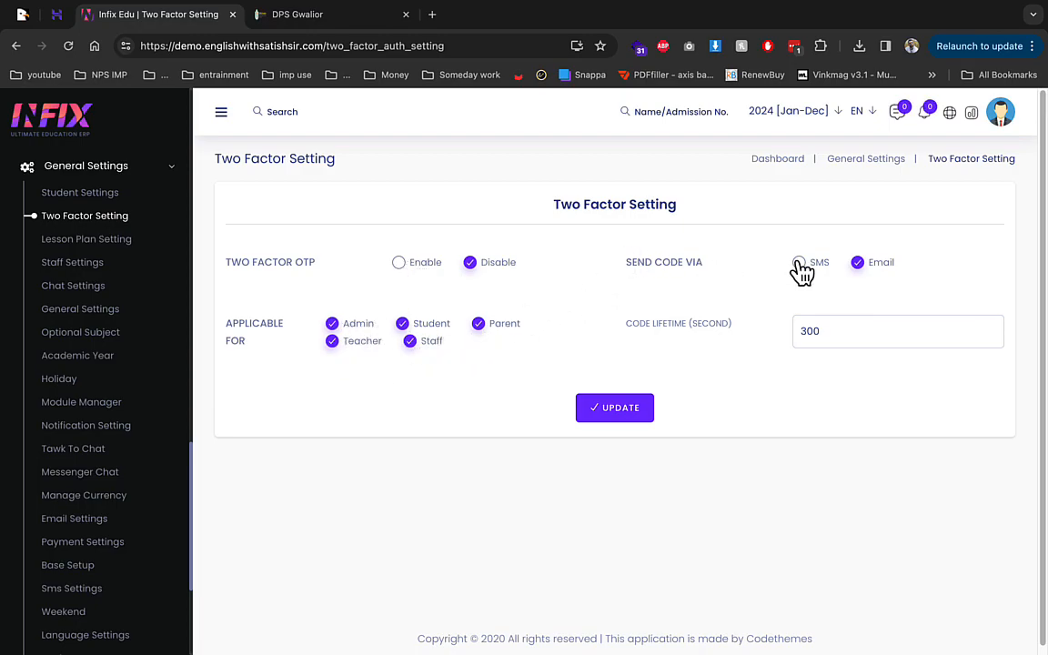
pyautogui.scroll(1, 141, 303)
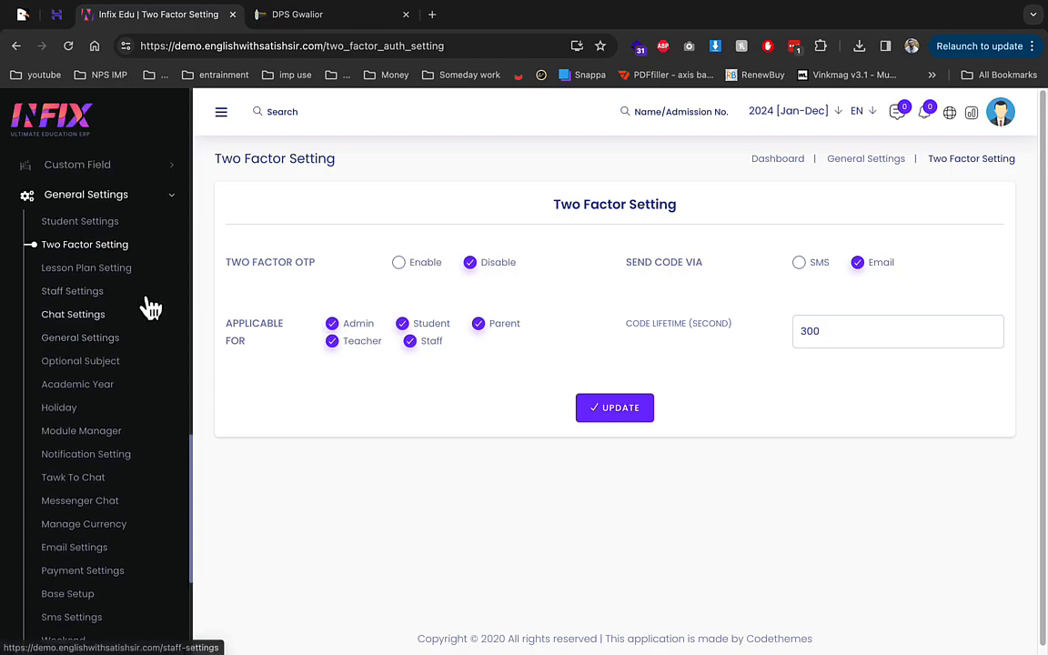
# Step: Review the Staff Settings information field toggles down to the Teacher Information View section
pyautogui.click(72, 294)
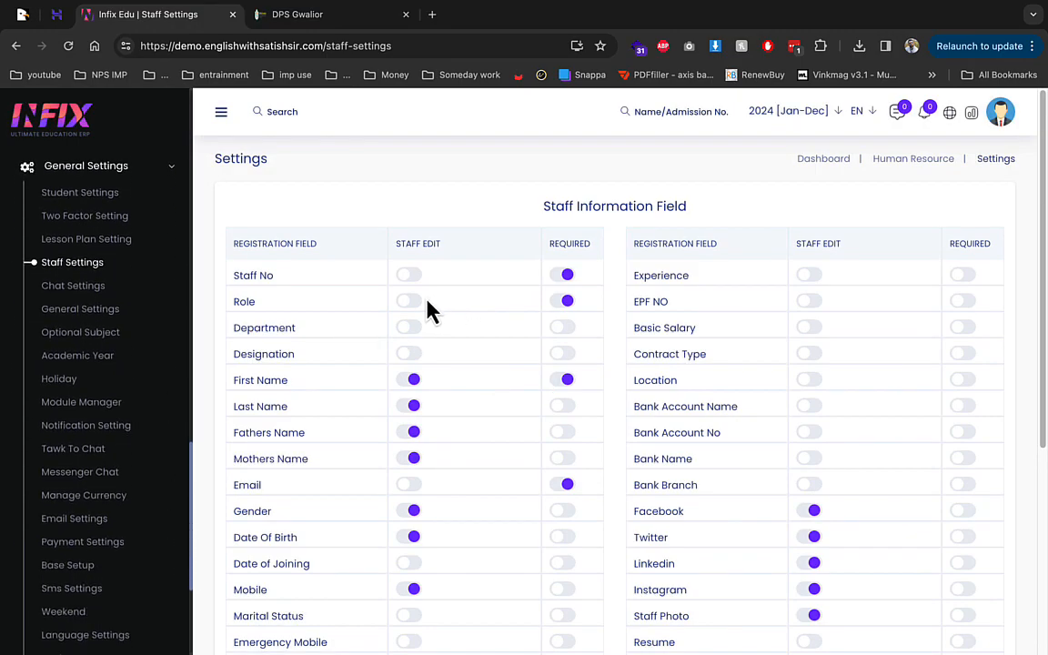
pyautogui.scroll(-1, 433, 312)
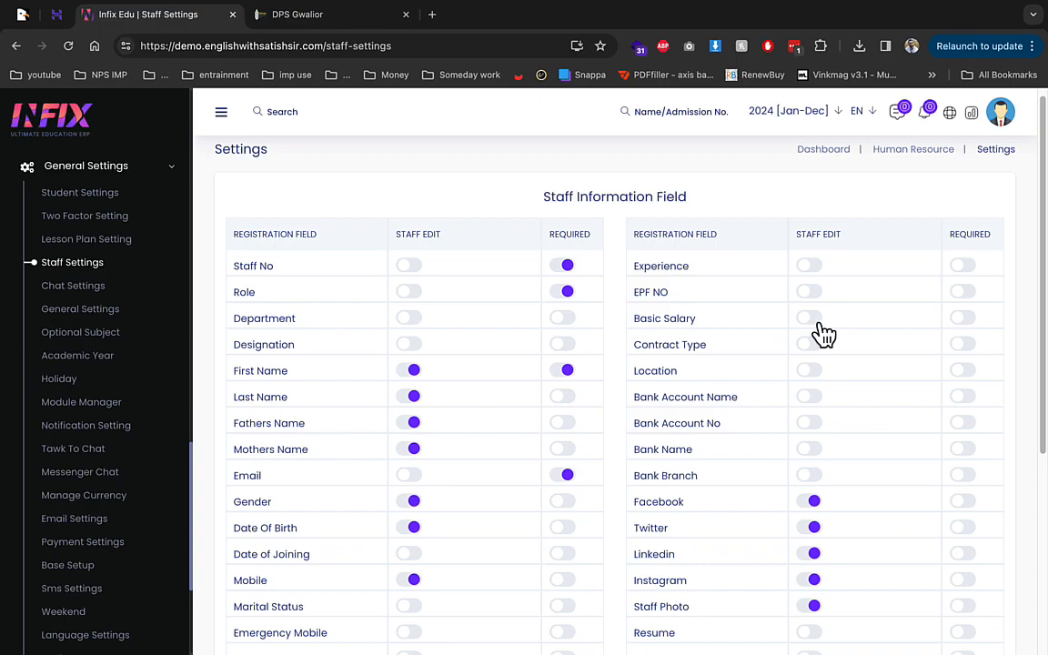
pyautogui.scroll(-4, 718, 386)
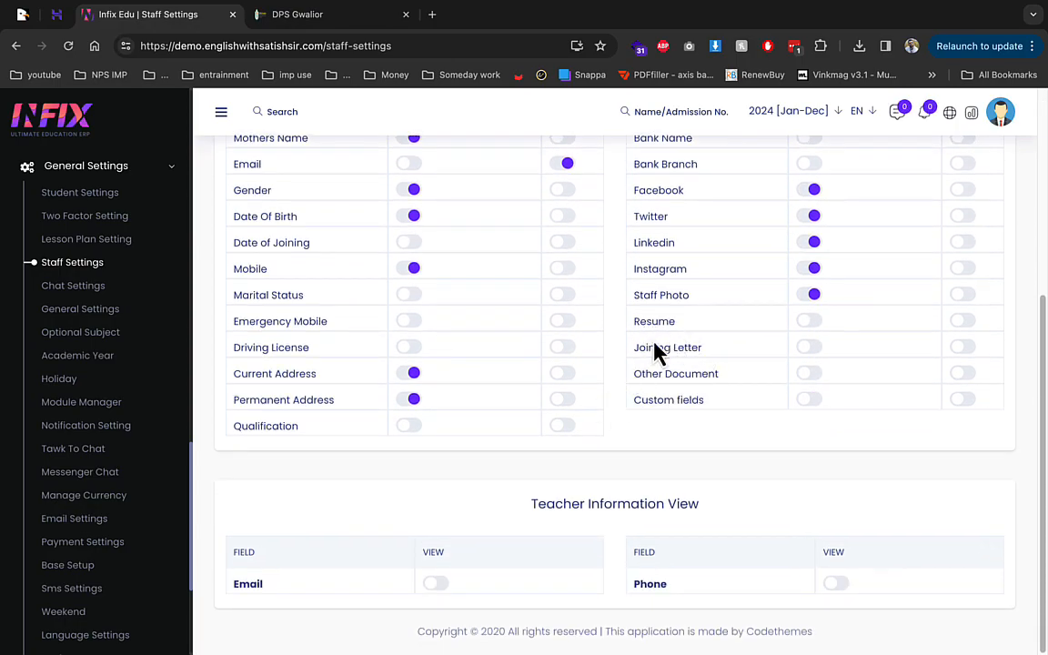
pyautogui.click(115, 312)
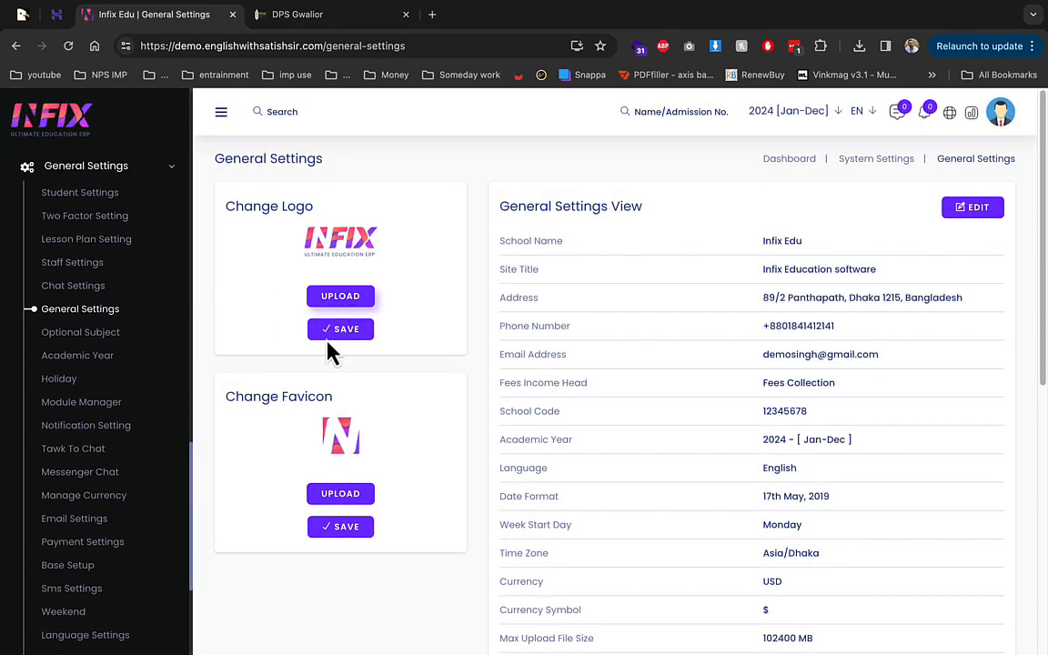
pyautogui.scroll(-1, 333, 359)
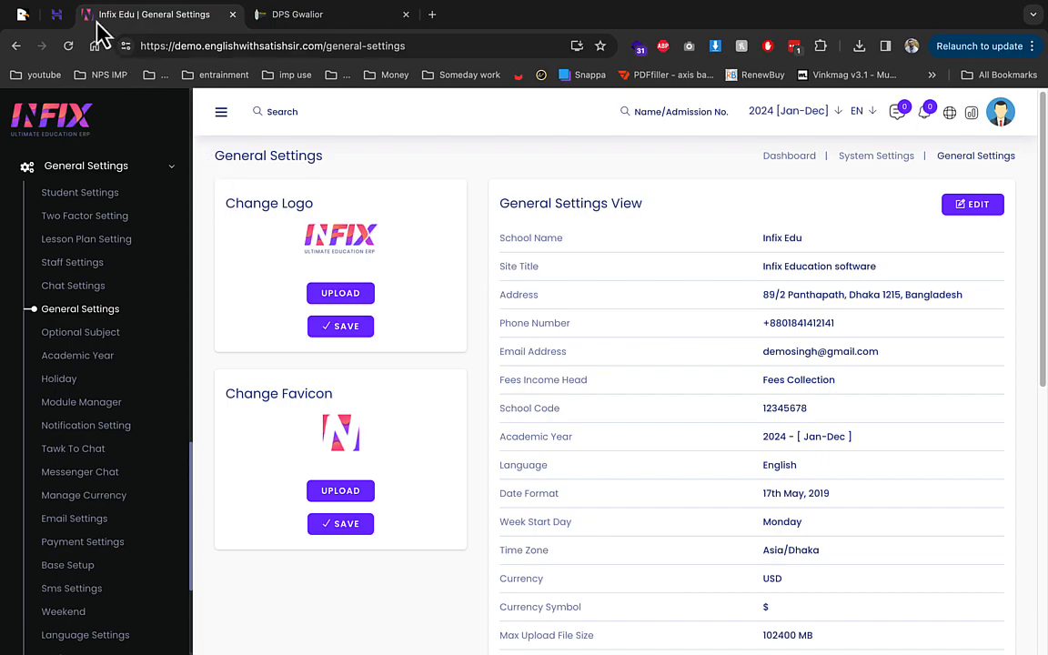
pyautogui.scroll(-3, 393, 375)
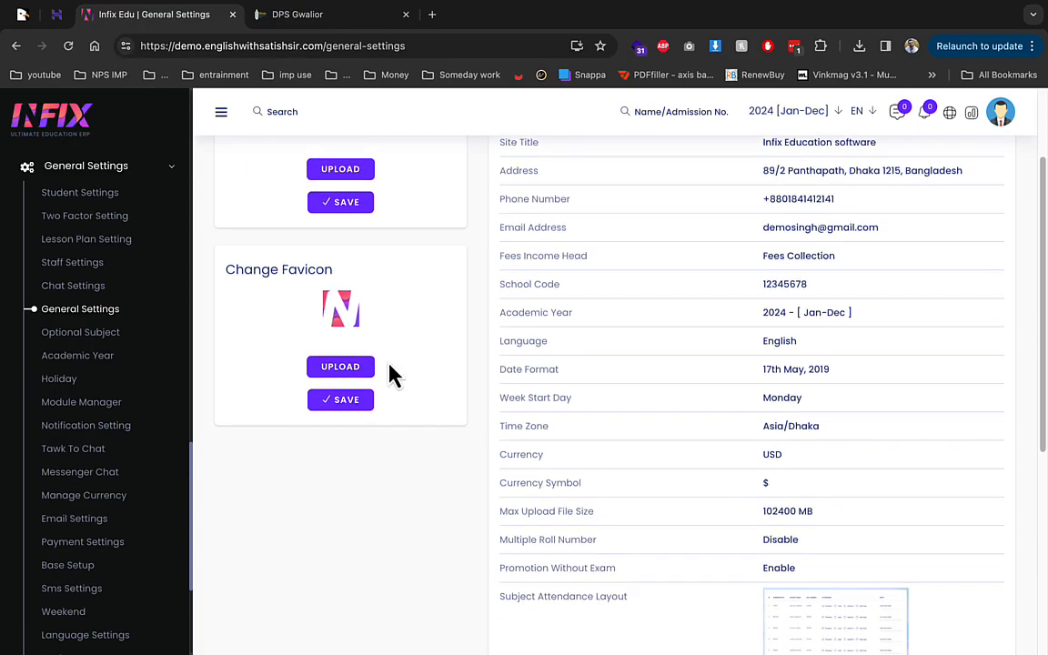
pyautogui.scroll(3, 900, 398)
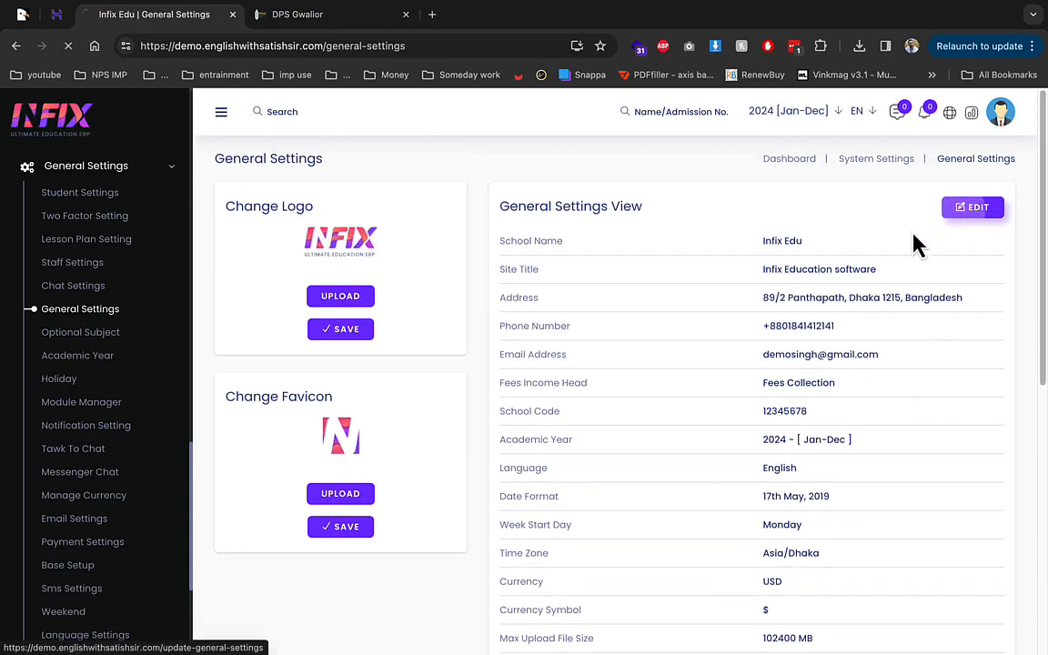
# Step: Edit the general settings, changing School Name and Site Title to DPS SCHOOL
pyautogui.click(966, 208)
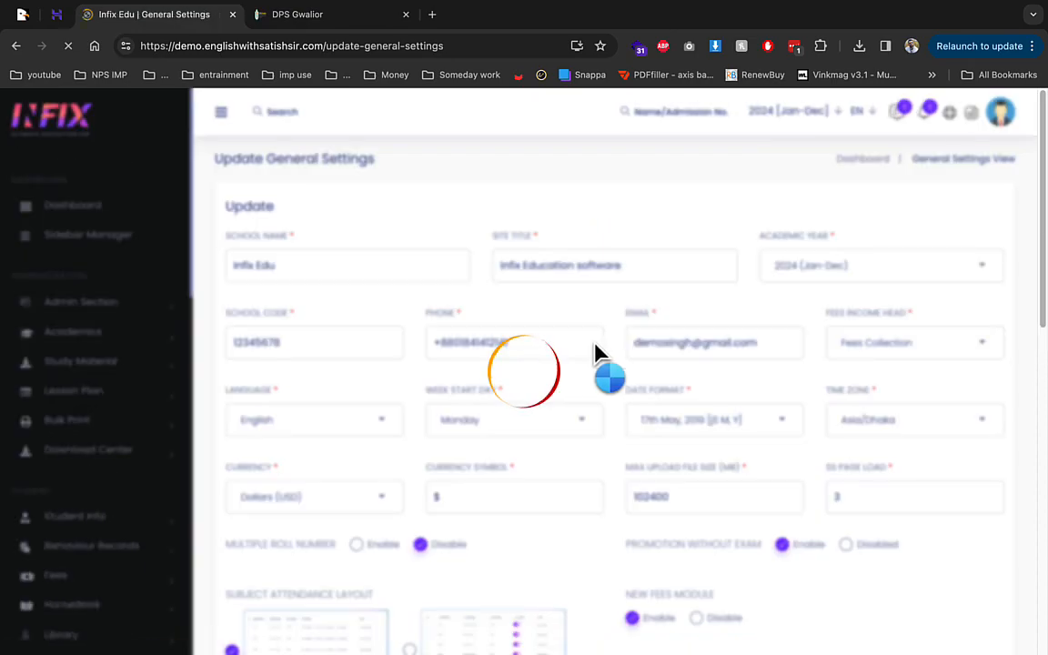
pyautogui.tripleClick(354, 264)
pyautogui.write('DPS SCHOOL')
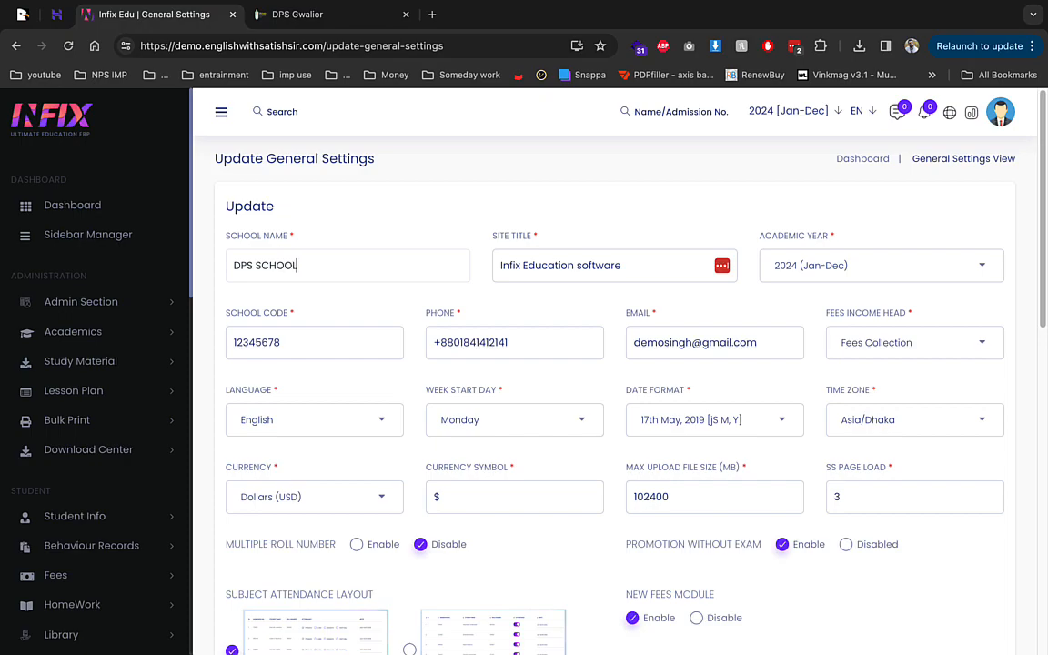
pyautogui.hotkey('ctrl', 'a')
pyautogui.hotkey('ctrl', 'c')
pyautogui.click(591, 262)
pyautogui.hotkey('ctrl', 'a')
pyautogui.hotkey('ctrl', 'v')
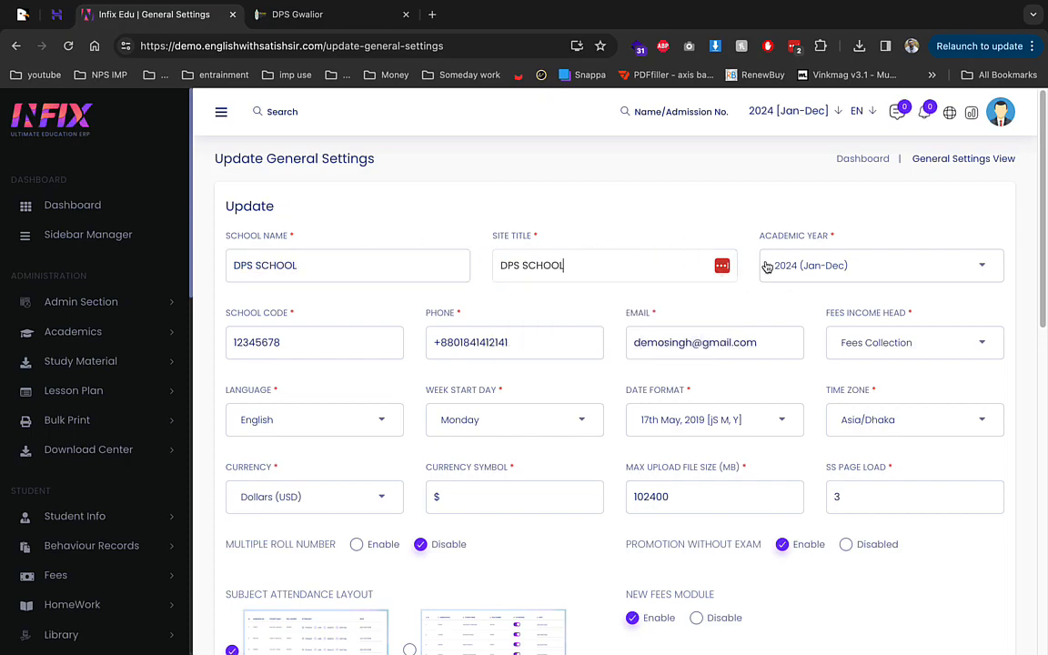
# Step: Choose 2024 (Jan-Dec) as the academic year
pyautogui.click(795, 268)
pyautogui.click(788, 333)
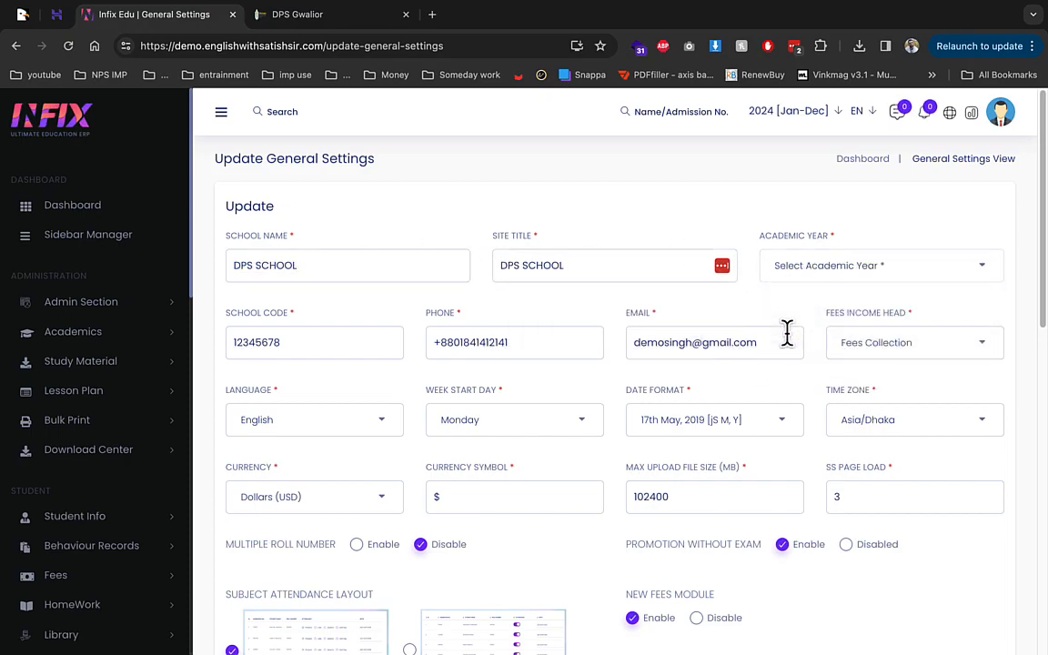
pyautogui.click(800, 269)
pyautogui.click(792, 359)
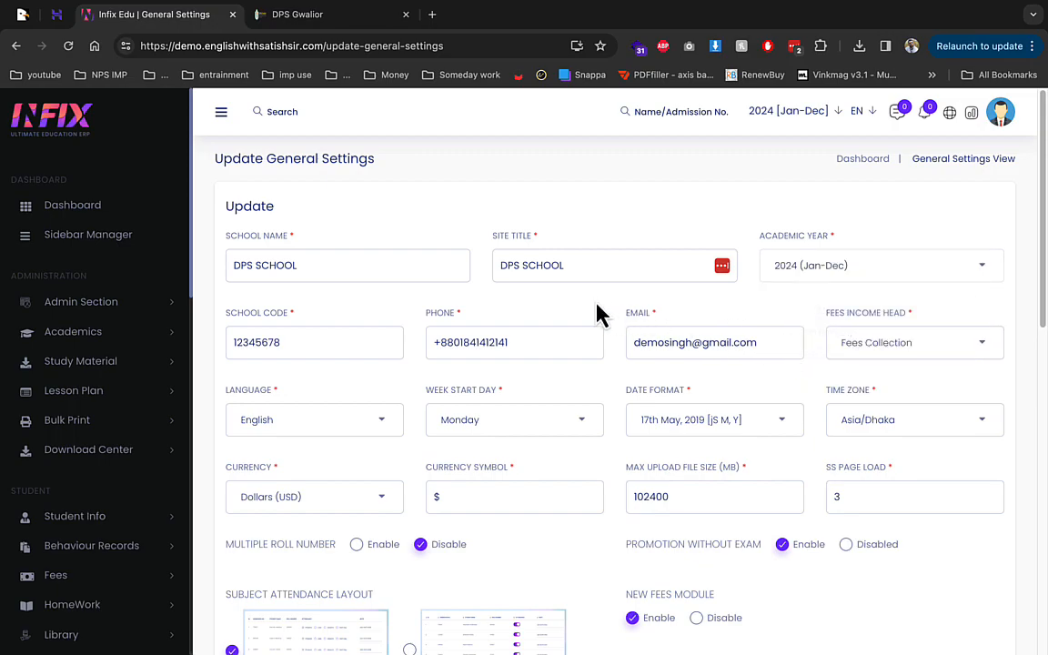
pyautogui.scroll(-3, 596, 409)
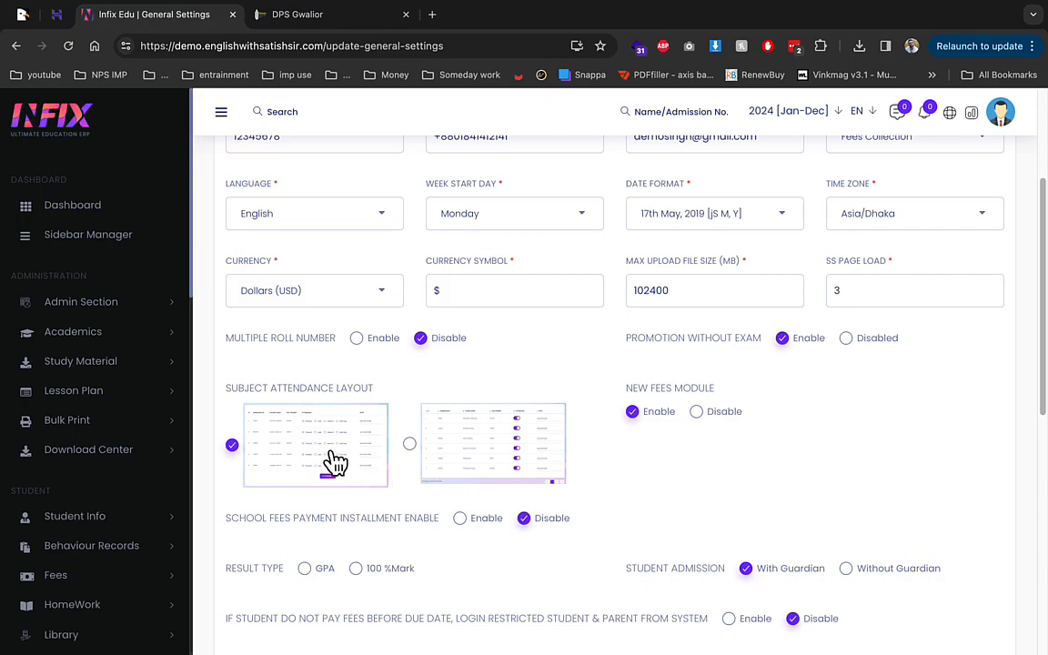
pyautogui.scroll(-1, 650, 468)
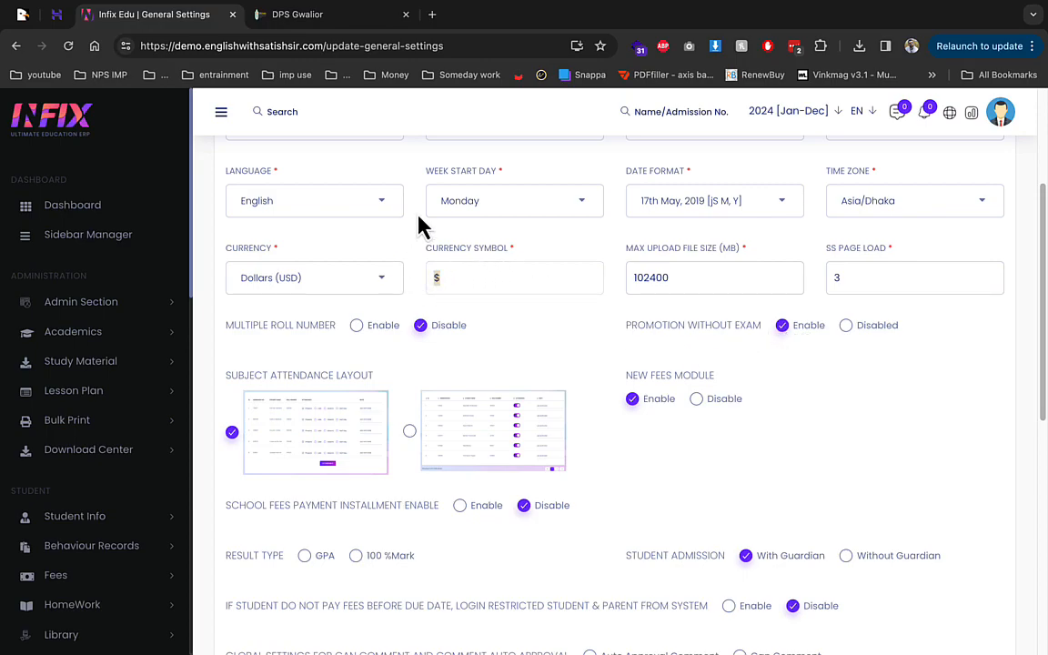
# Step: Set the currency to Rupees (INR) by searching 'inr'
pyautogui.click(342, 281)
pyautogui.write('ir')
pyautogui.press('BackSpace')
pyautogui.write('nr')
pyautogui.click(327, 354)
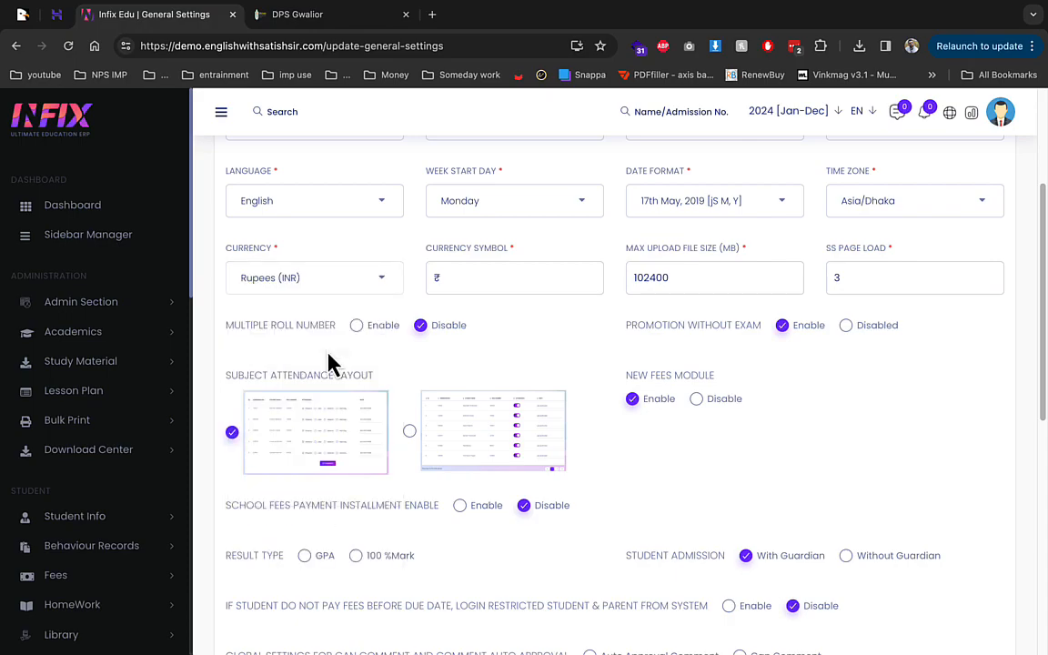
pyautogui.scroll(-3, 536, 309)
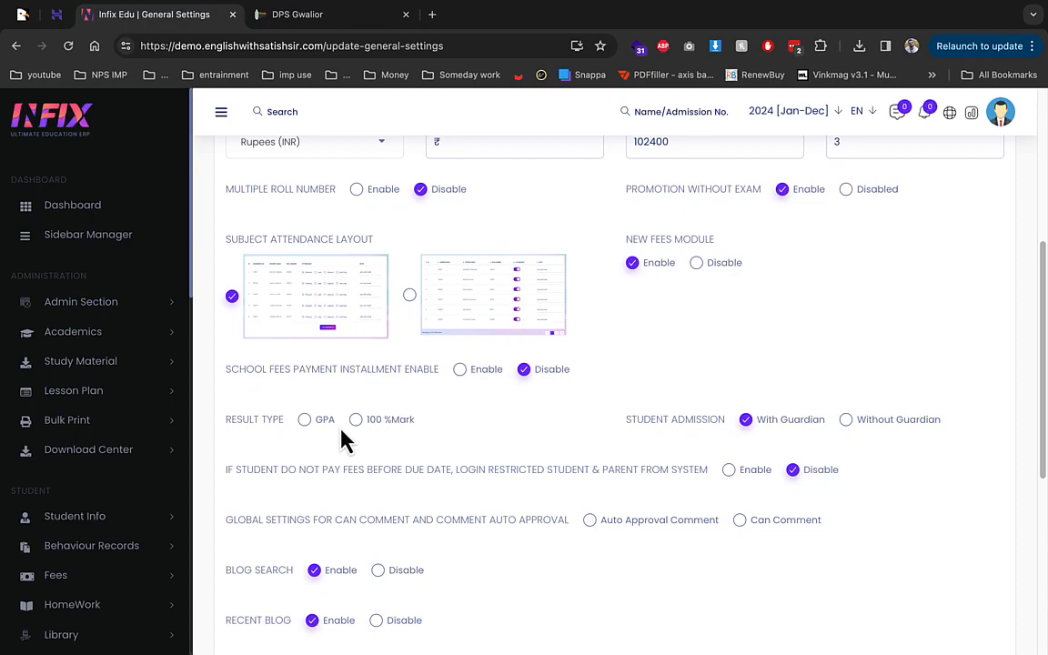
pyautogui.scroll(-3, 515, 434)
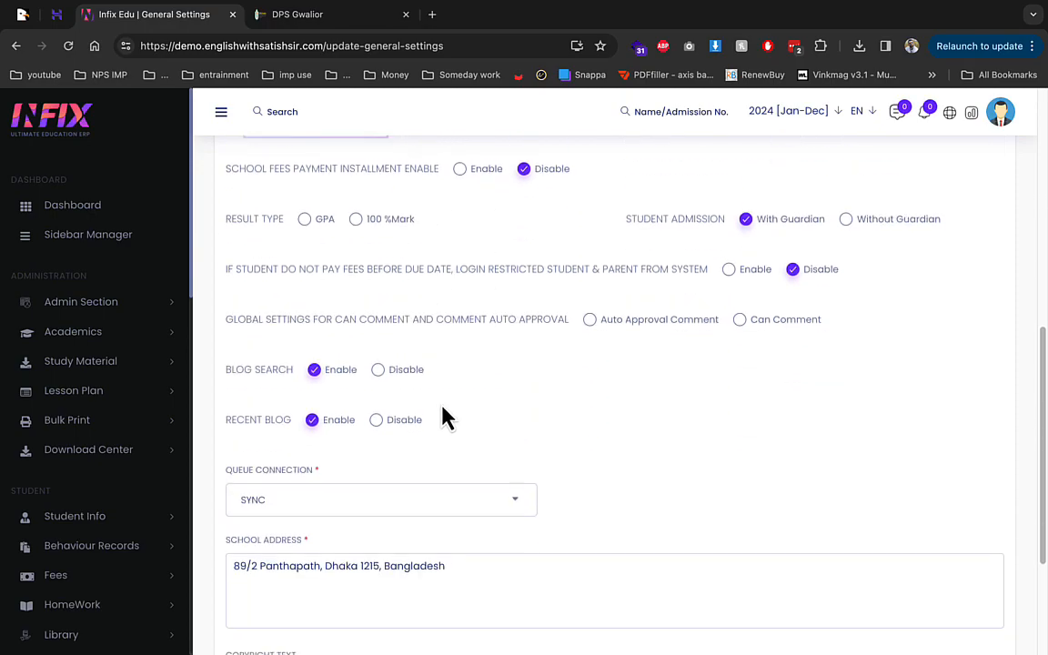
pyautogui.scroll(-3, 381, 428)
# Step: Save the updated settings and sign back in with the admin email and password
pyautogui.click(622, 593)
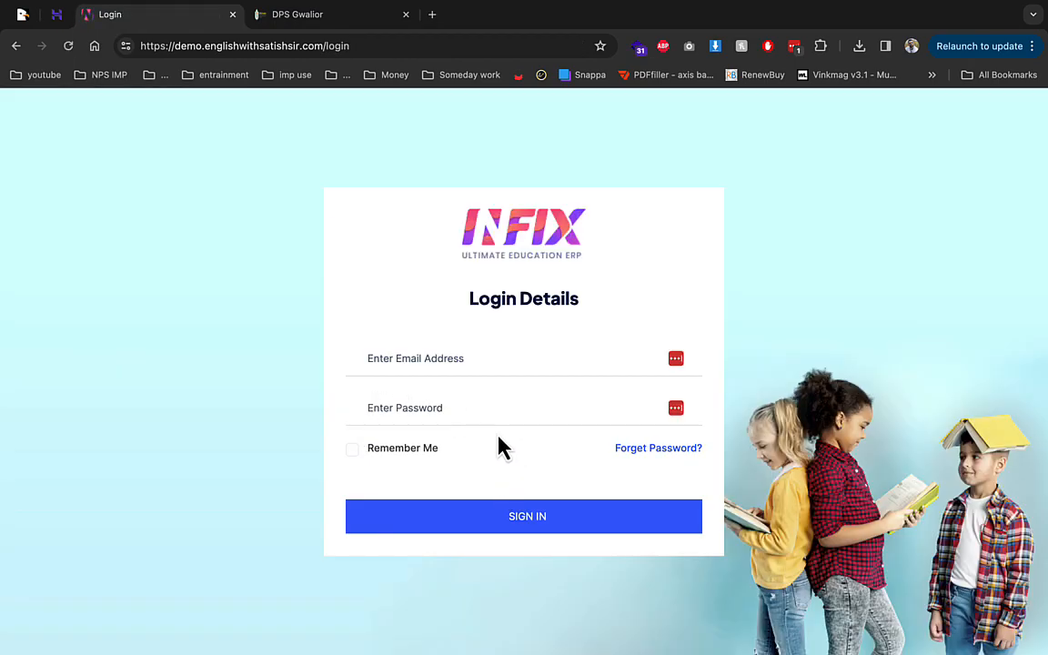
pyautogui.click(449, 353)
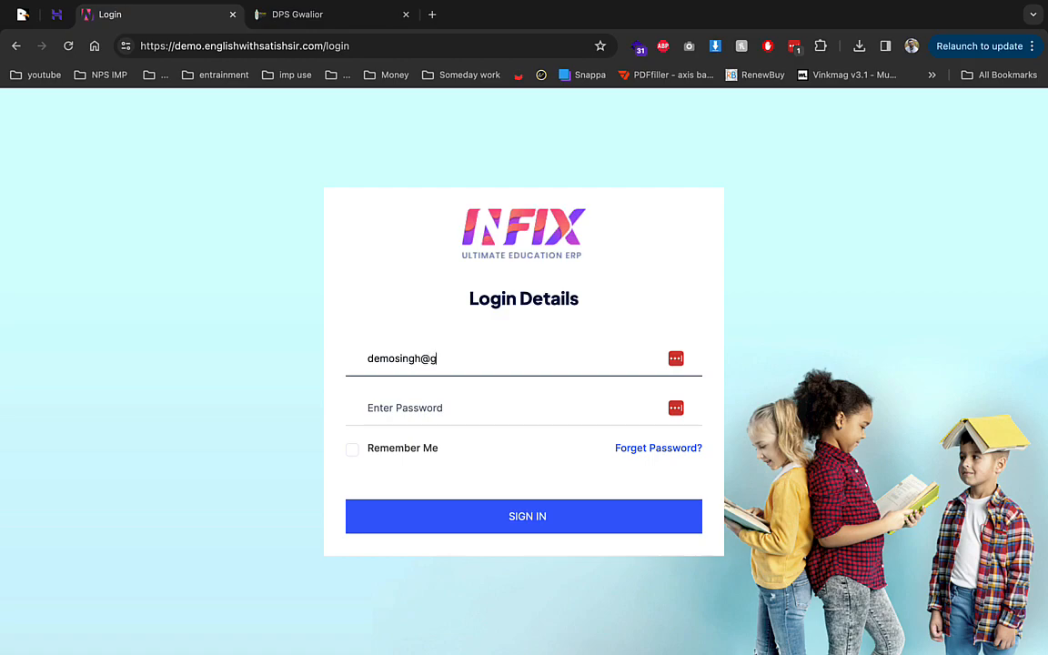
pyautogui.press('Tab')
pyautogui.write('*')
pyautogui.press('BackSpace')
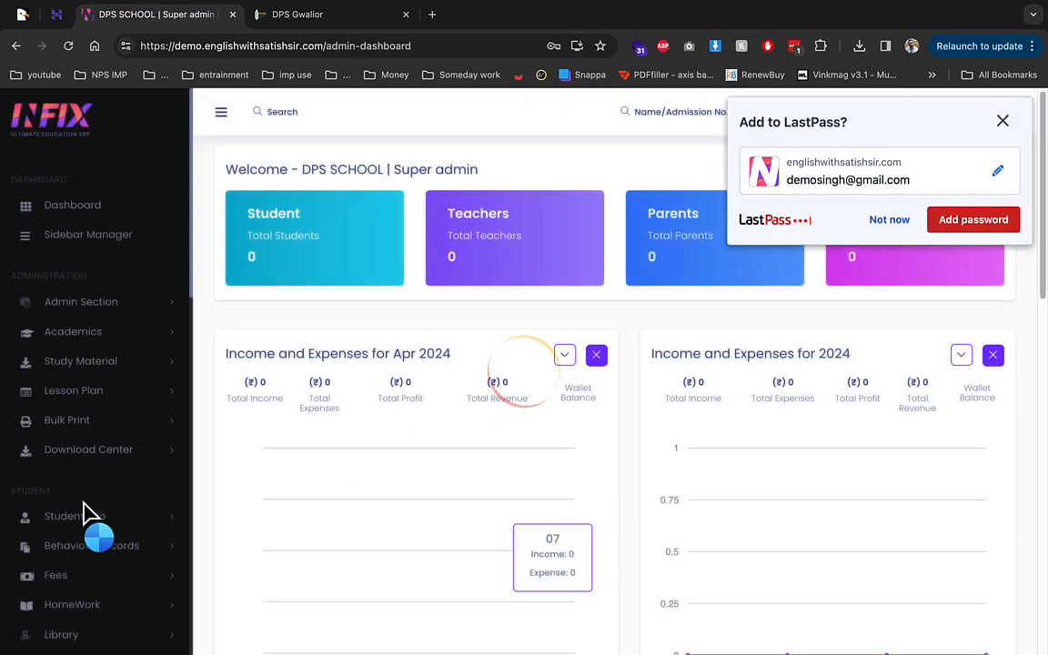
pyautogui.scroll(-3, 748, 268)
# Step: Dismiss the LastPass prompt, confirm DPS SCHOOL, INR and ₹ in General Settings, open Optional Subject
pyautogui.click(882, 221)
pyautogui.scroll(-5, 127, 468)
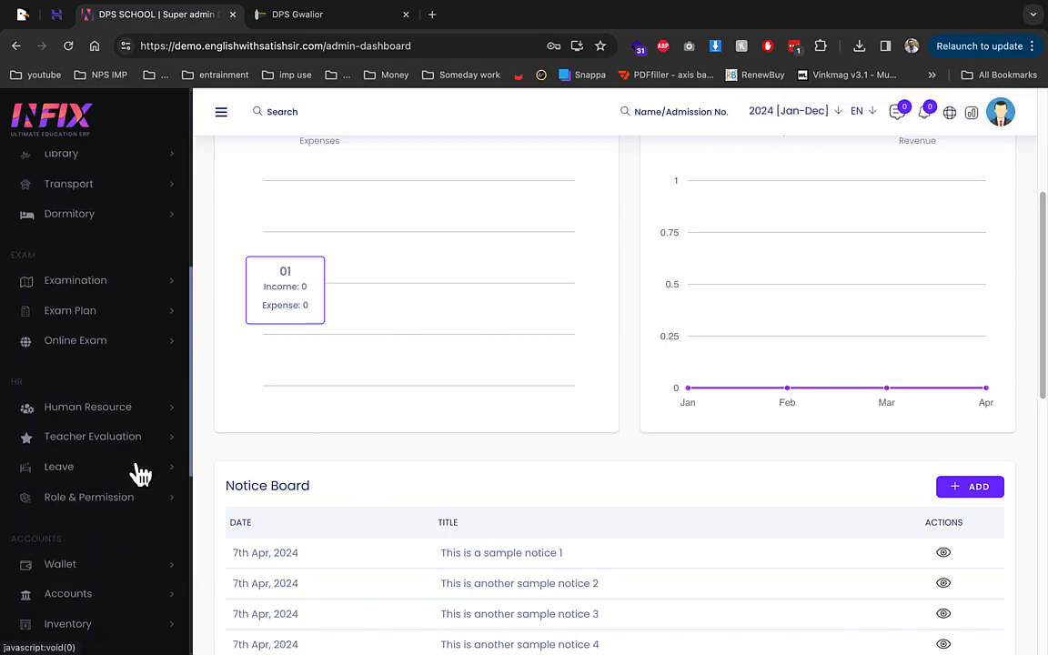
pyautogui.scroll(-5, 102, 491)
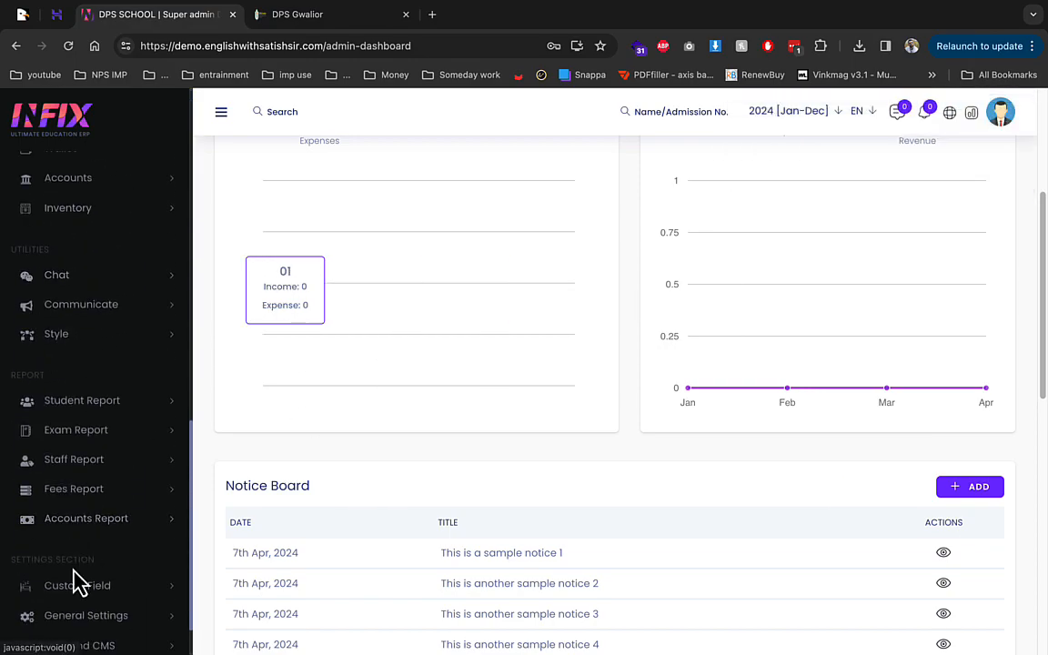
pyautogui.click(82, 587)
pyautogui.scroll(-2, 86, 572)
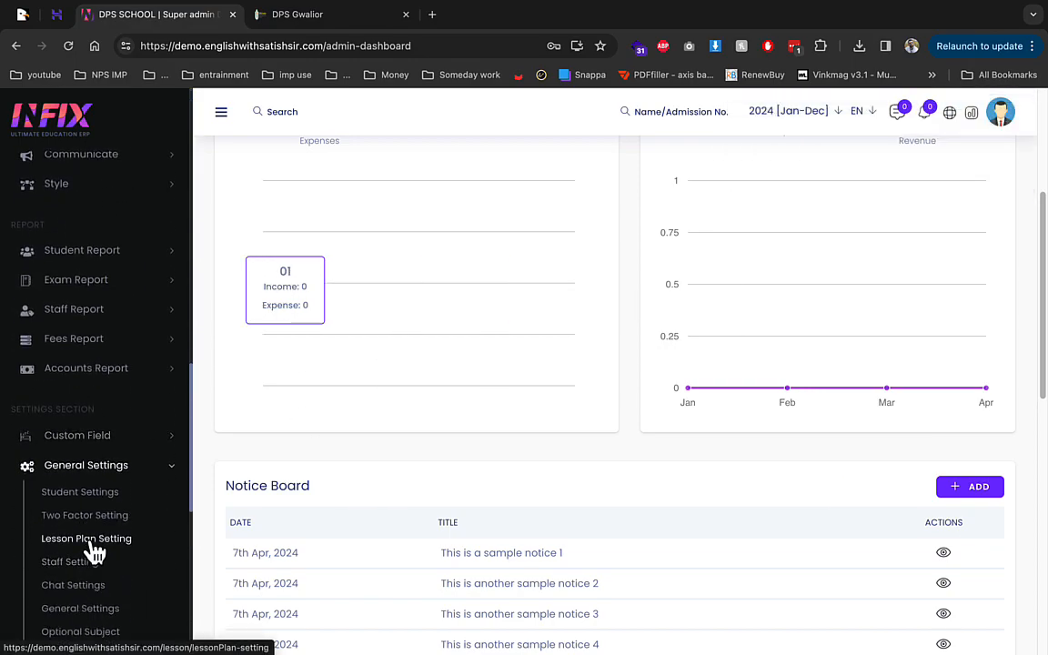
pyautogui.click(85, 608)
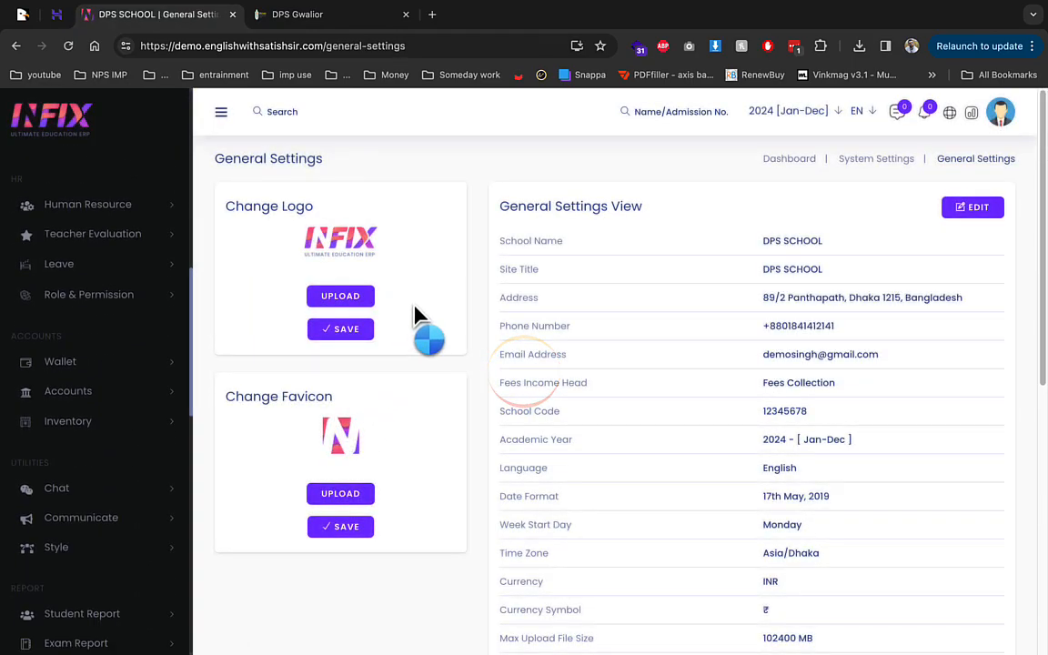
pyautogui.scroll(-1, 609, 332)
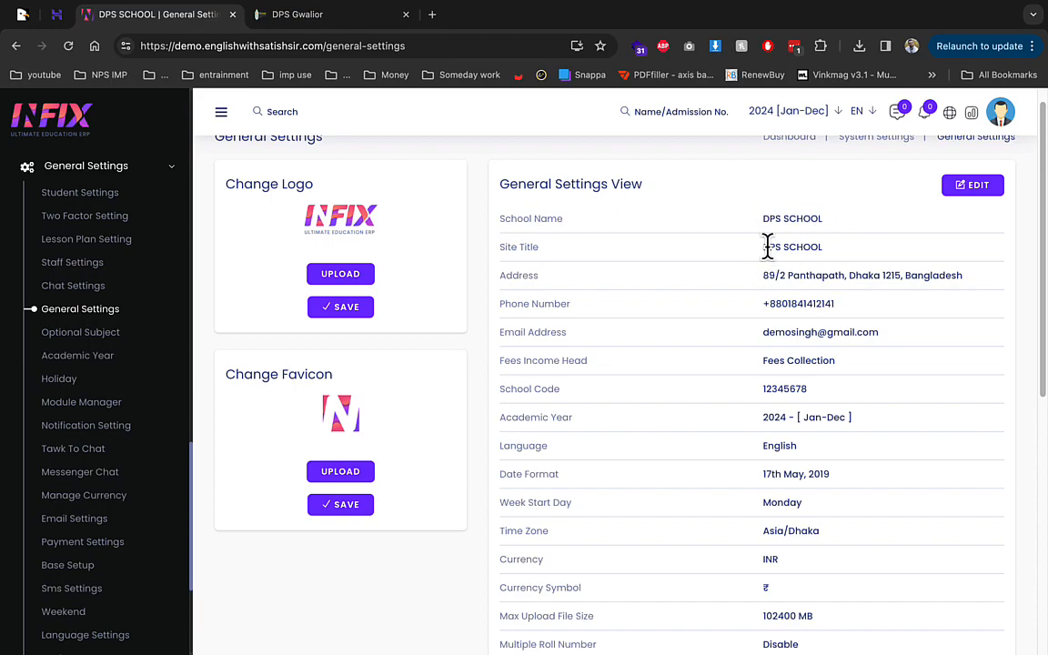
pyautogui.scroll(-1, 821, 486)
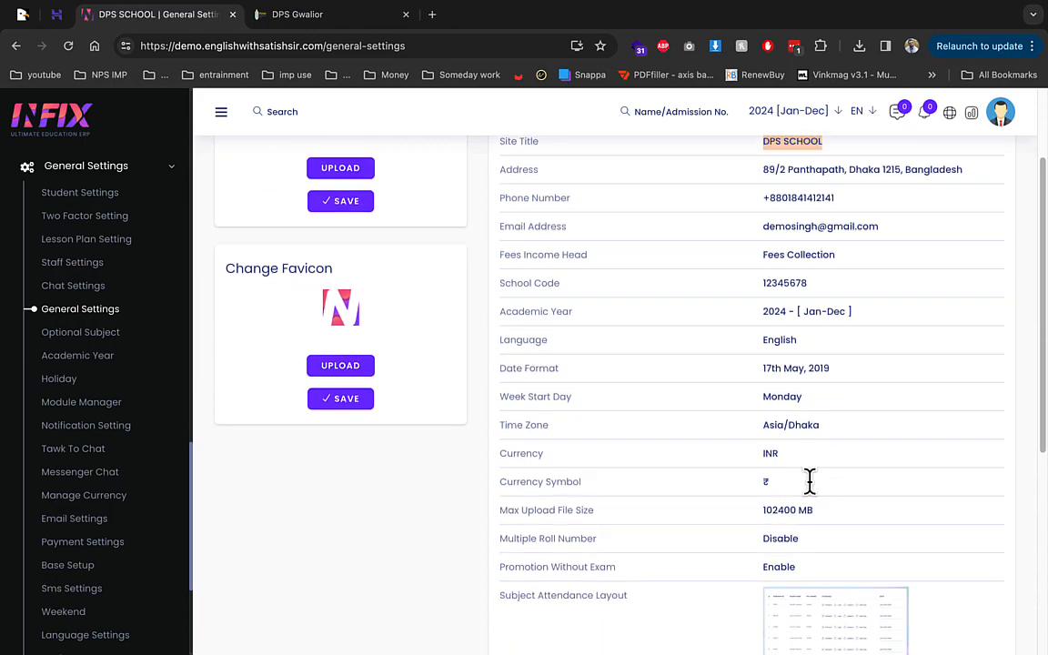
pyautogui.scroll(-1, 753, 500)
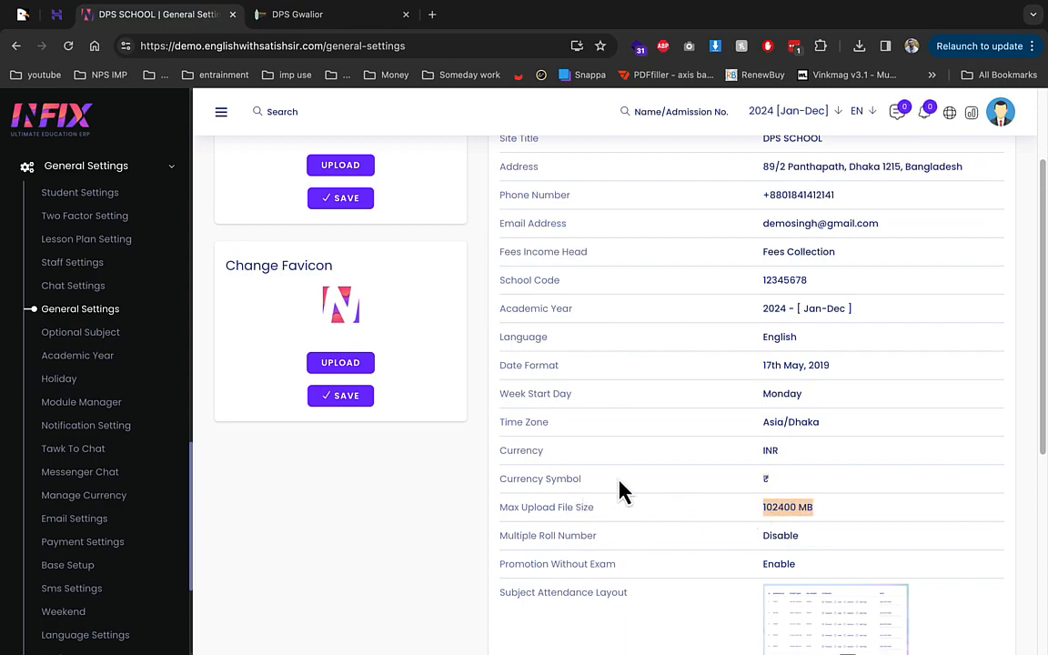
pyautogui.click(100, 336)
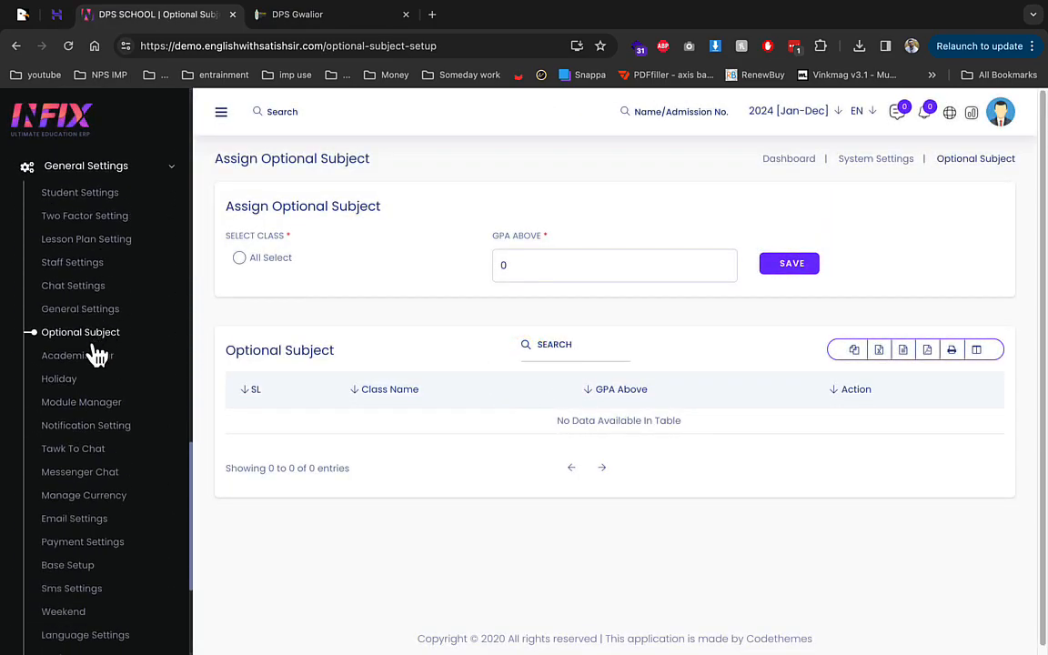
# Step: Start a new 2024 academic year with a starting date of 1st April 2024
pyautogui.click(103, 364)
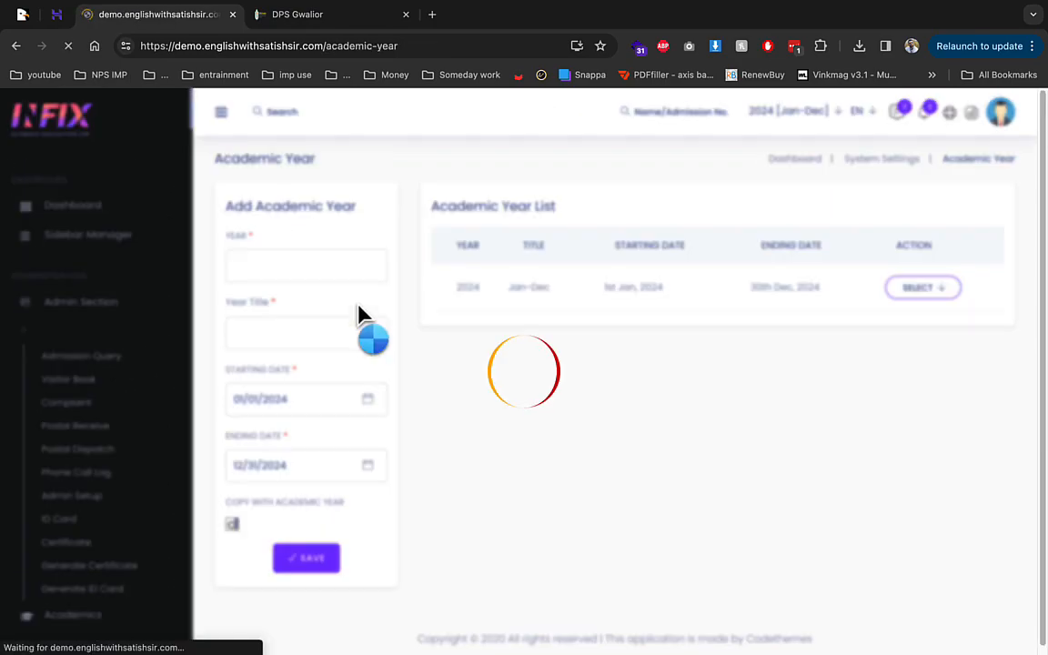
pyautogui.click(296, 266)
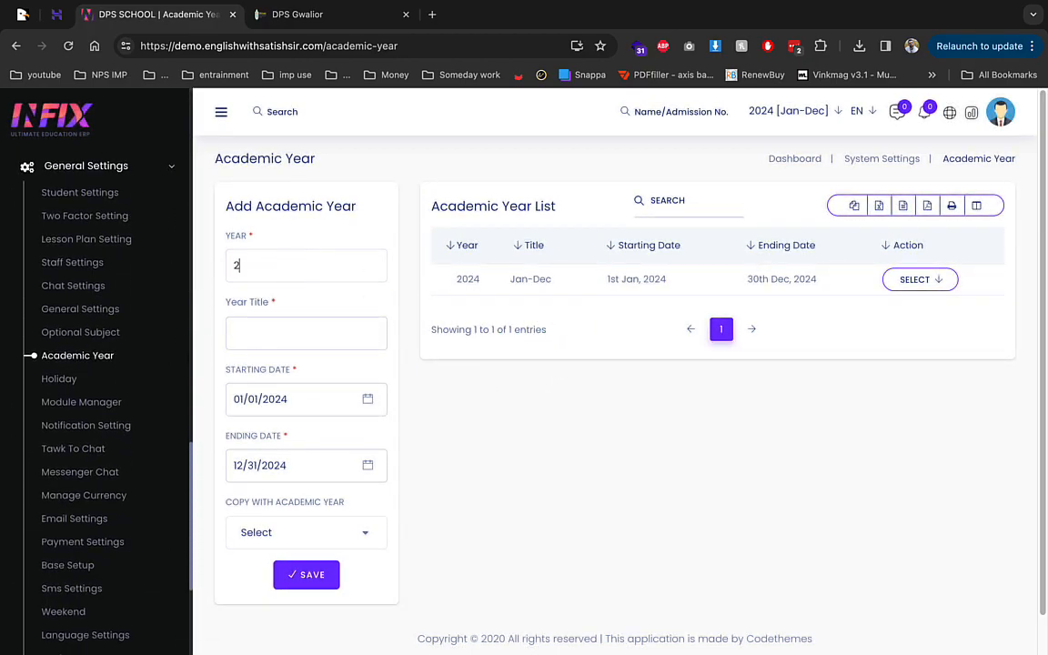
pyautogui.click(295, 270)
pyautogui.click(299, 333)
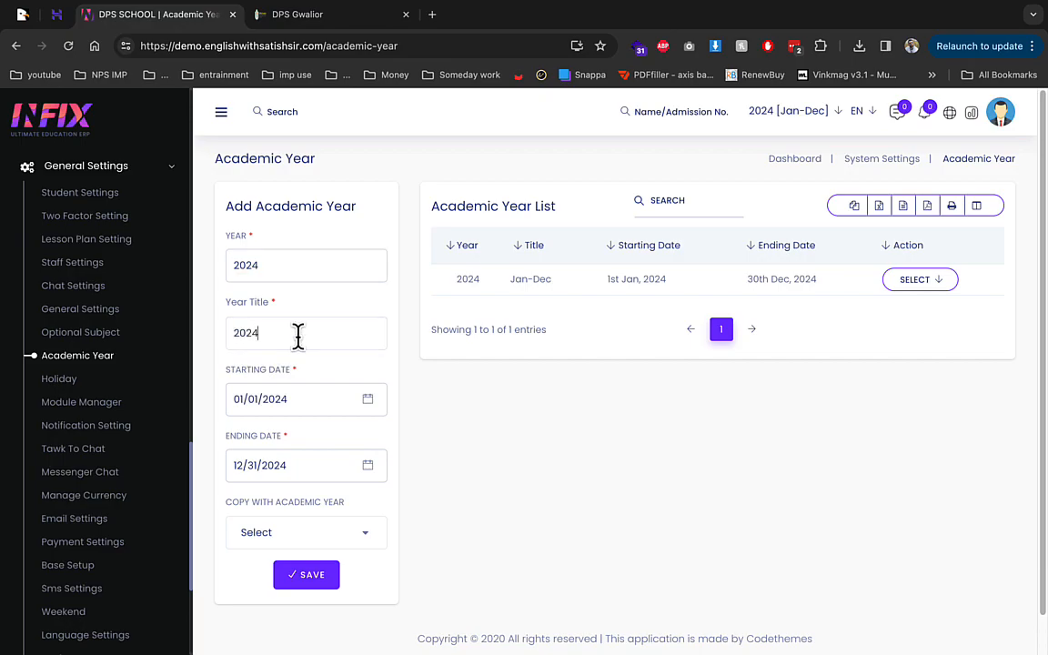
pyautogui.click(287, 394)
pyautogui.click(408, 156)
pyautogui.click(407, 157)
pyautogui.click(407, 157)
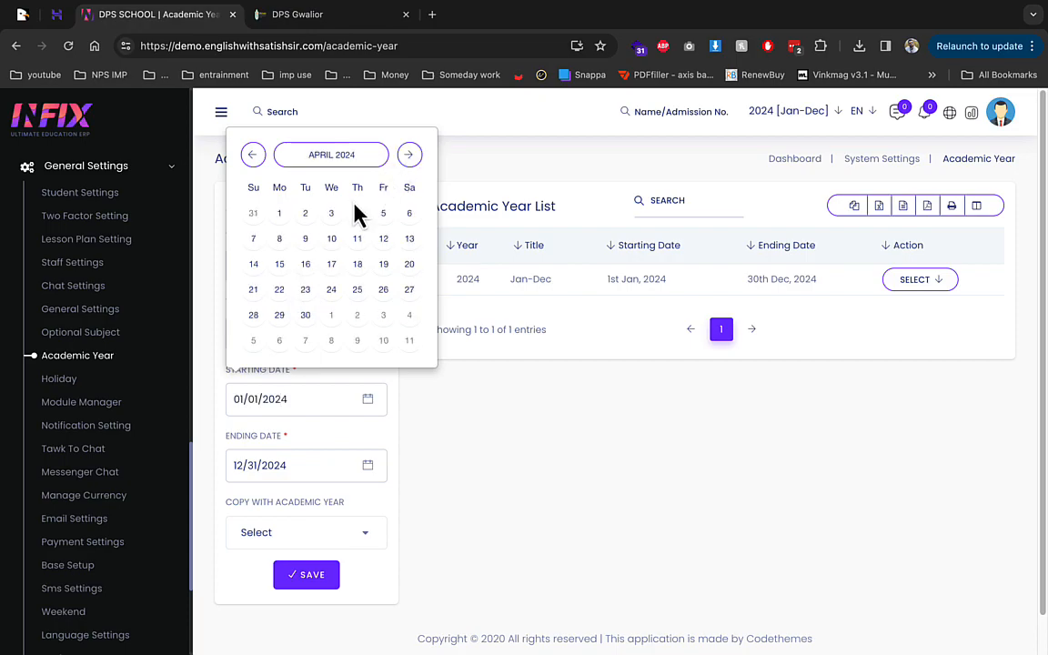
pyautogui.click(279, 212)
# Step: Set the ending date to 31st March 2025, copy classes, and save the year
pyautogui.click(336, 462)
pyautogui.click(408, 221)
pyautogui.click(408, 221)
pyautogui.click(408, 221)
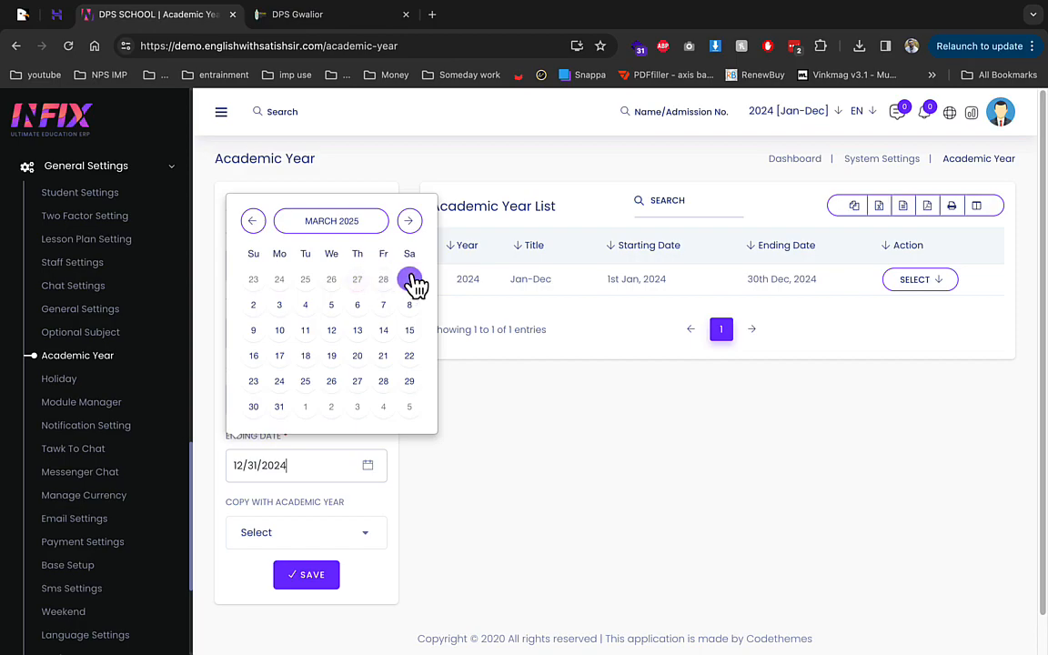
pyautogui.click(278, 408)
pyautogui.click(302, 535)
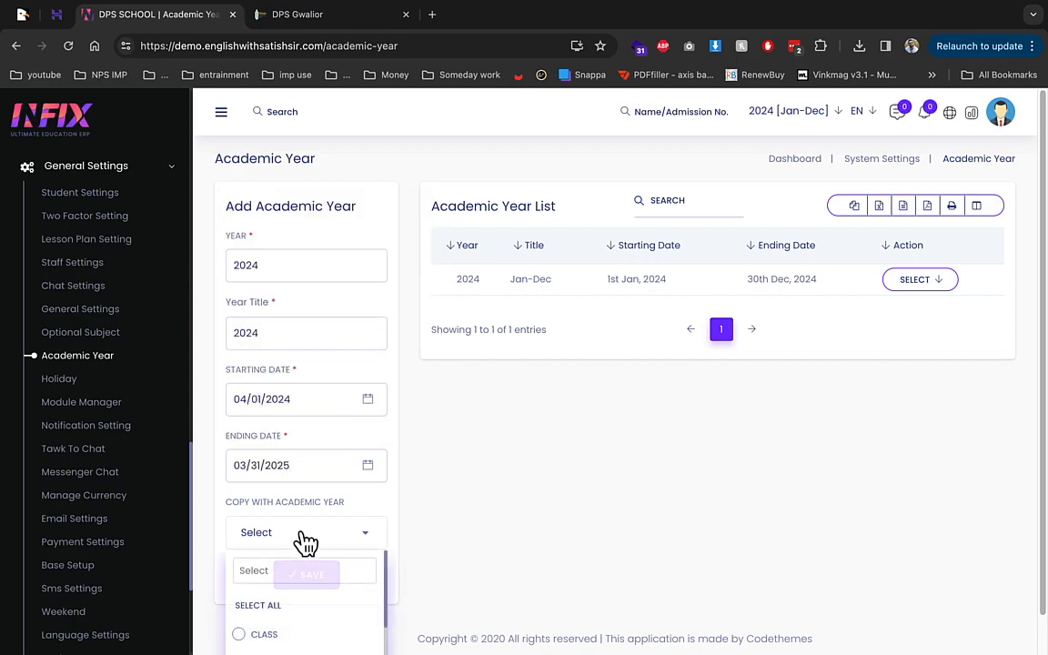
pyautogui.scroll(-1, 302, 559)
pyautogui.click(282, 593)
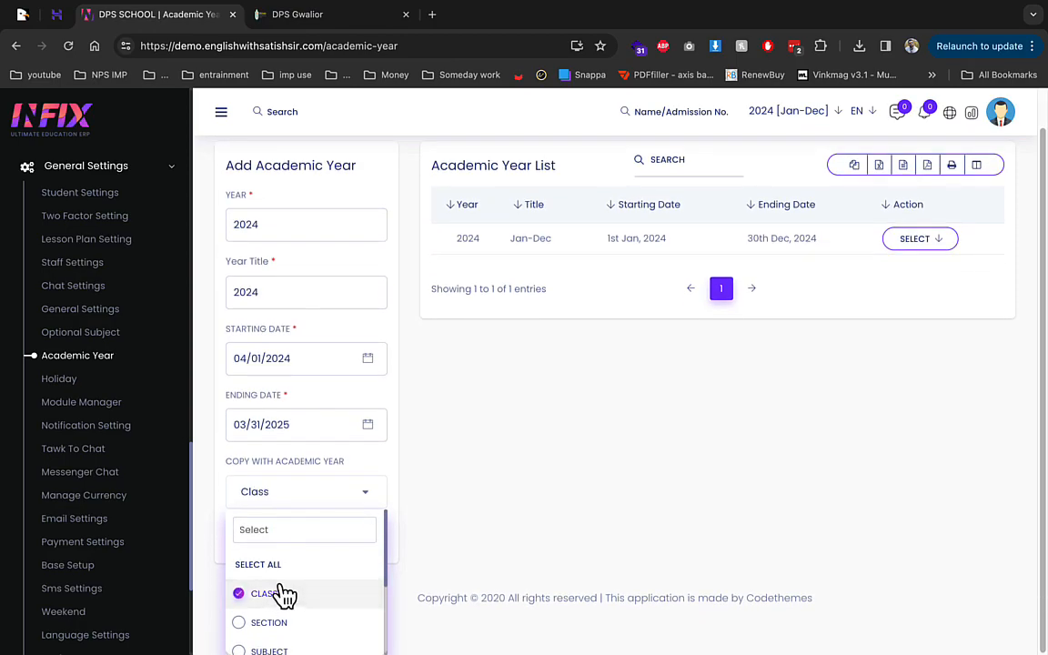
pyautogui.click(405, 557)
pyautogui.click(303, 544)
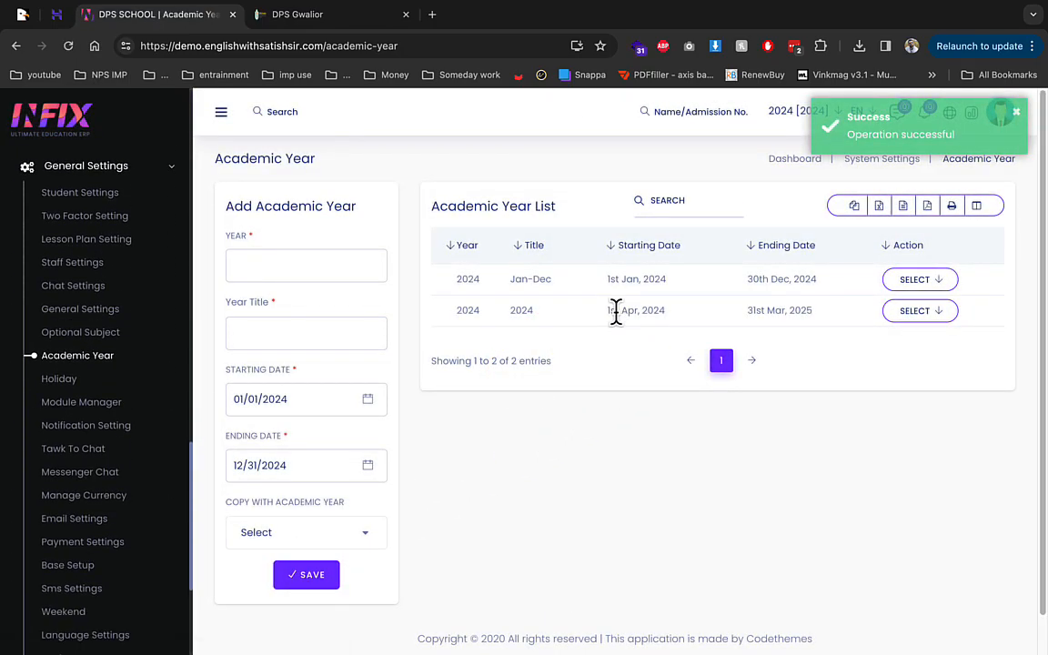
pyautogui.moveTo(748, 308); pyautogui.dragTo(799, 306)
pyautogui.click(801, 307)
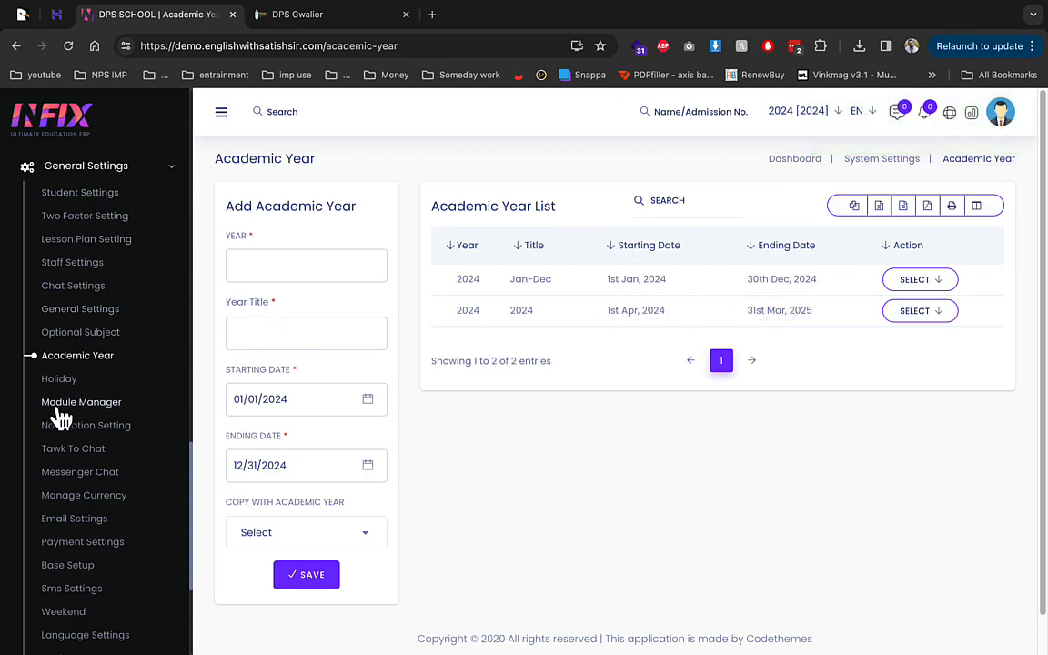
# Step: Browse the Module Manager list from Zoom to University, all marked Not Purchase
pyautogui.click(94, 406)
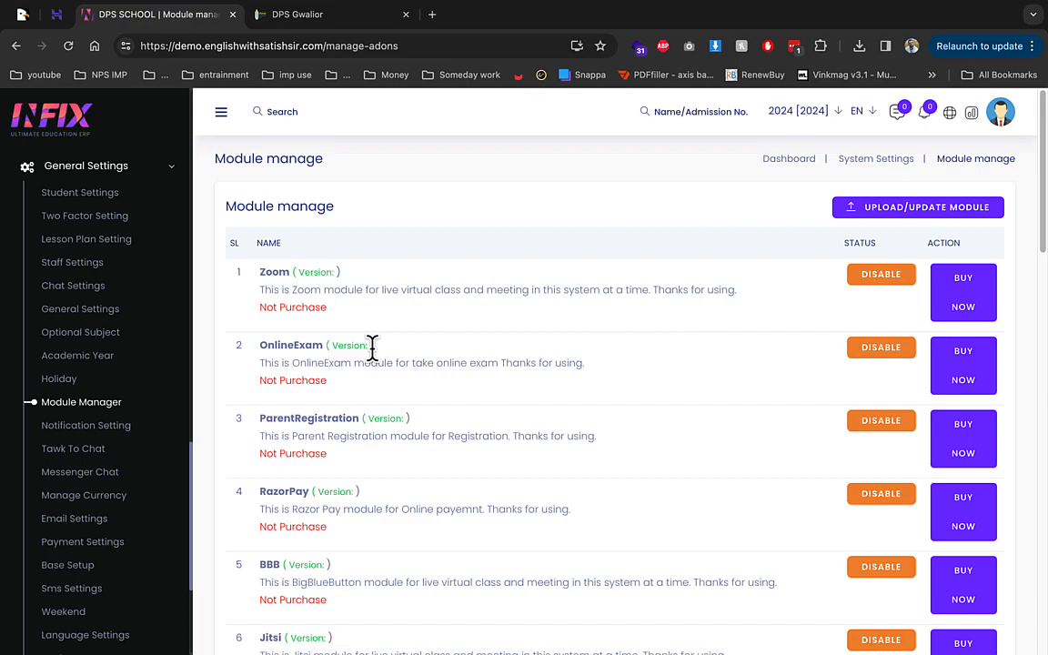
pyautogui.scroll(-2, 372, 348)
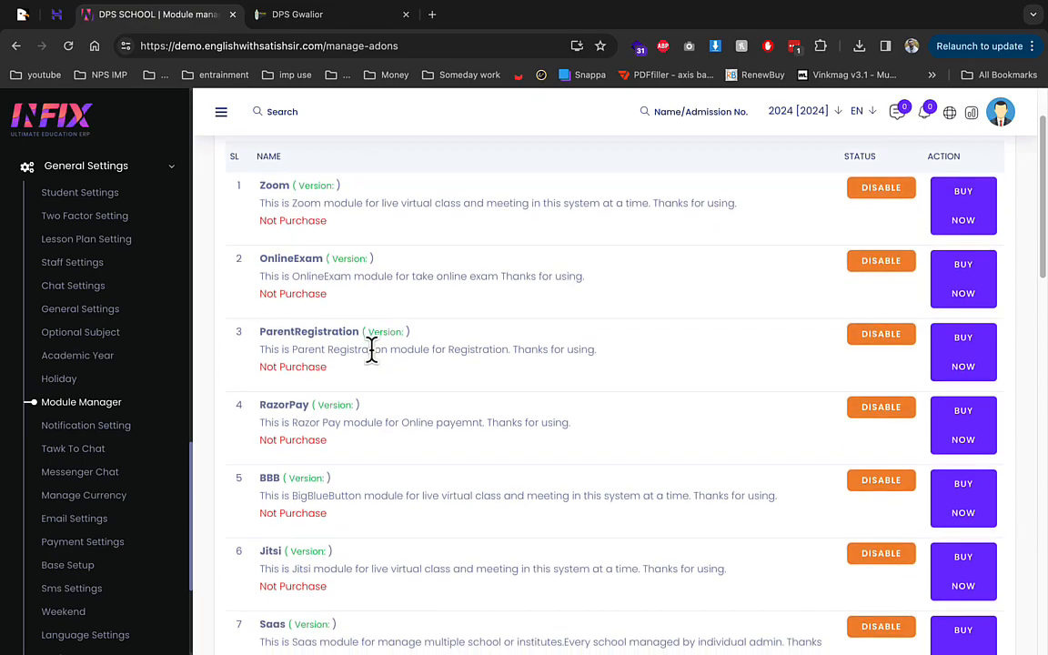
pyautogui.scroll(-2, 372, 349)
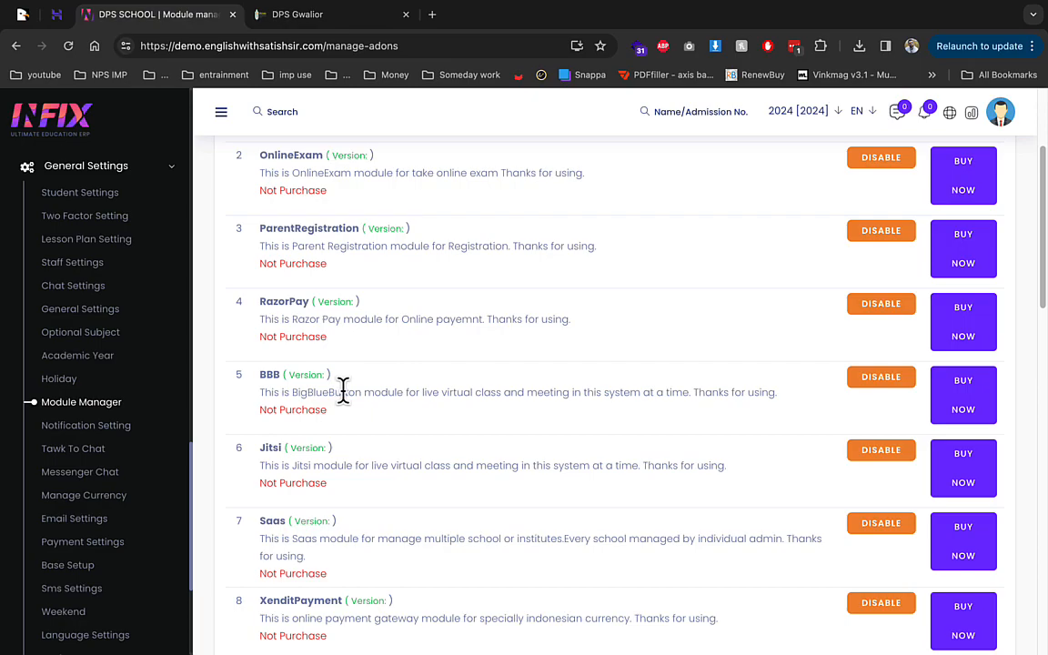
pyautogui.moveTo(553, 394); pyautogui.dragTo(565, 393)
pyautogui.scroll(-3, 519, 385)
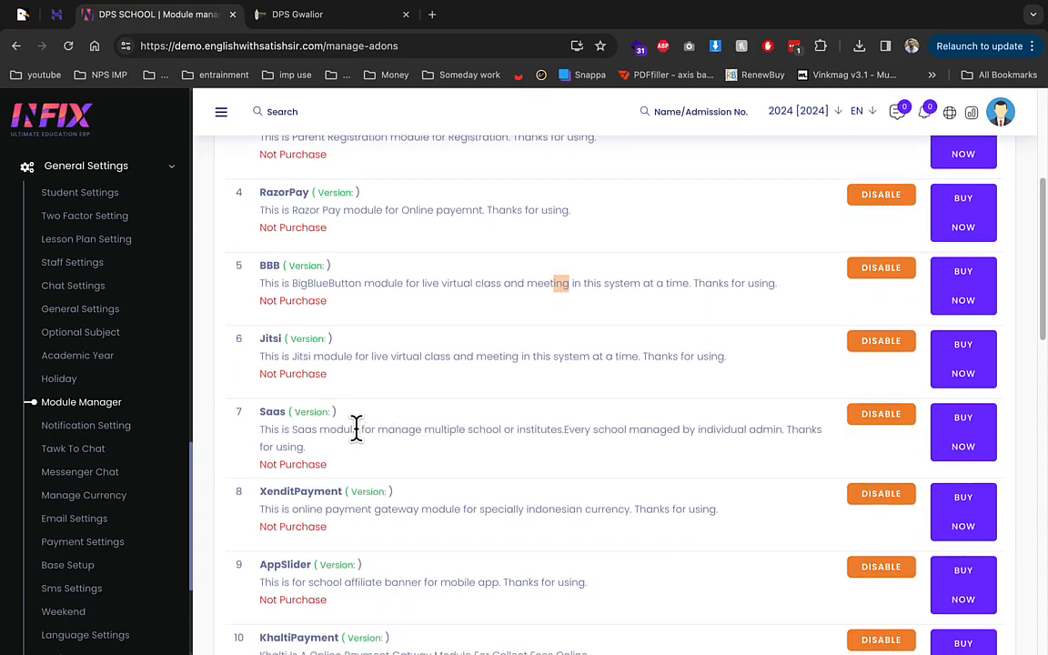
pyautogui.scroll(-2, 356, 427)
pyautogui.scroll(-2, 363, 428)
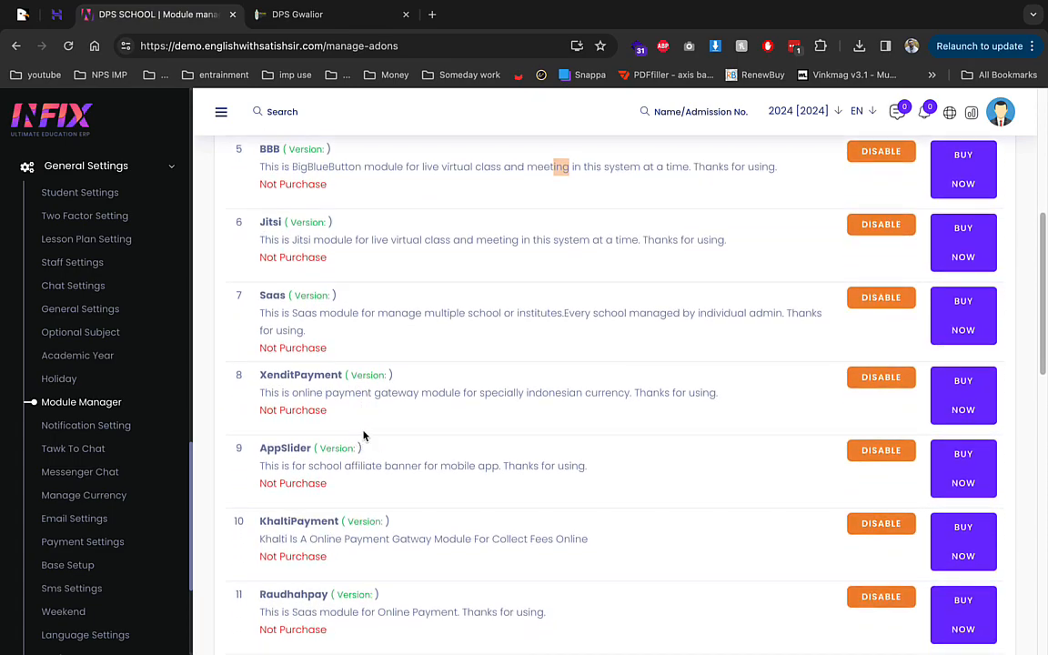
pyautogui.scroll(-9, 362, 436)
pyautogui.scroll(-2, 363, 434)
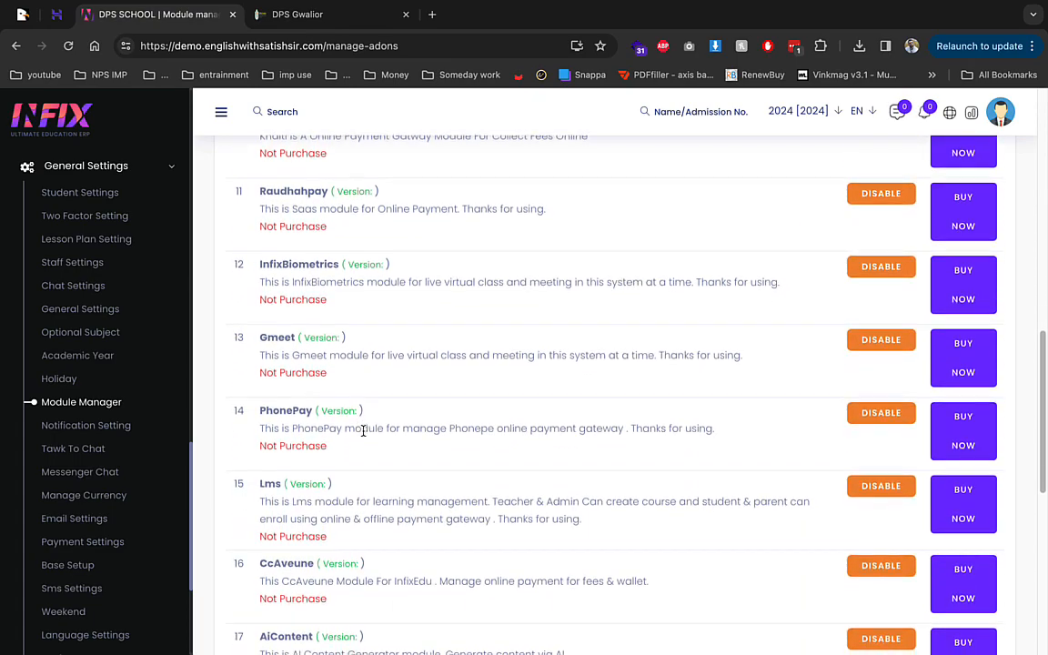
pyautogui.scroll(-2, 393, 460)
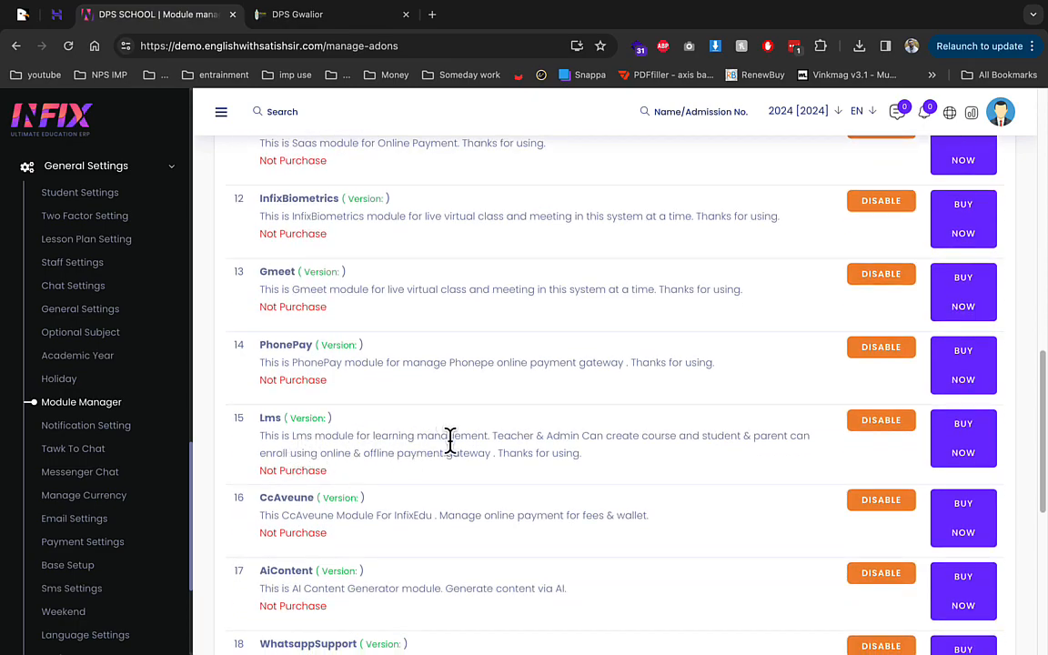
pyautogui.scroll(-3, 436, 476)
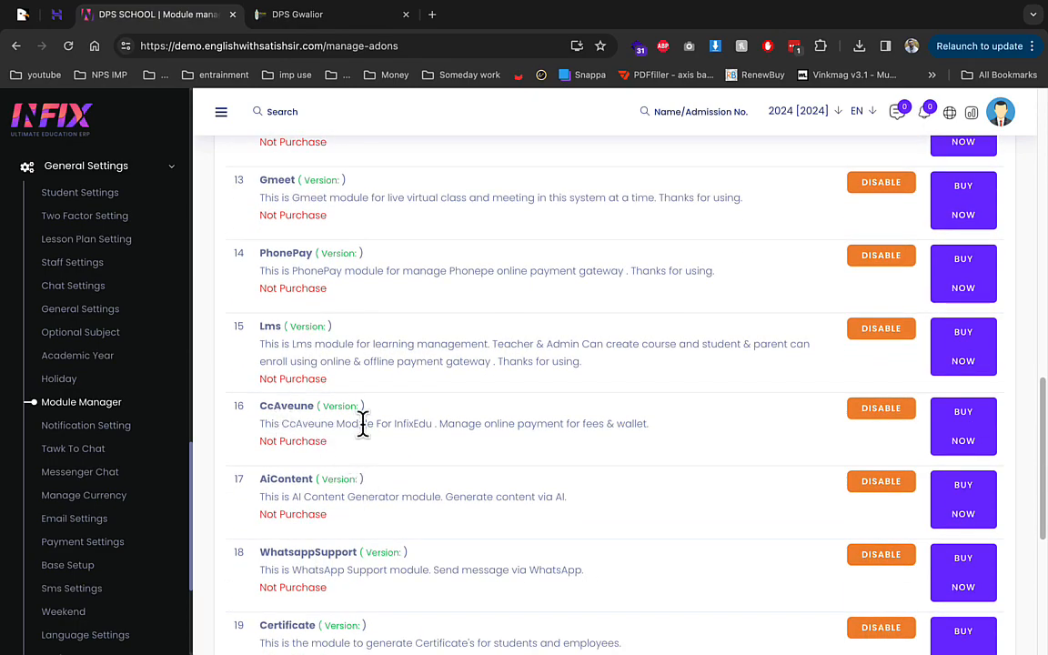
pyautogui.scroll(-3, 379, 422)
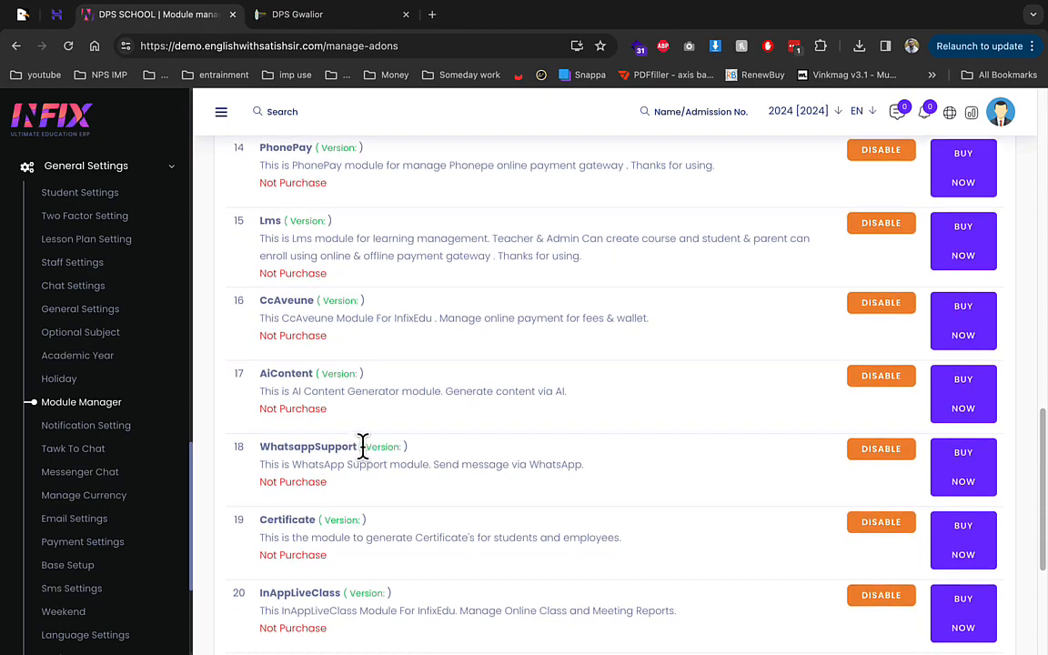
pyautogui.scroll(-3, 345, 451)
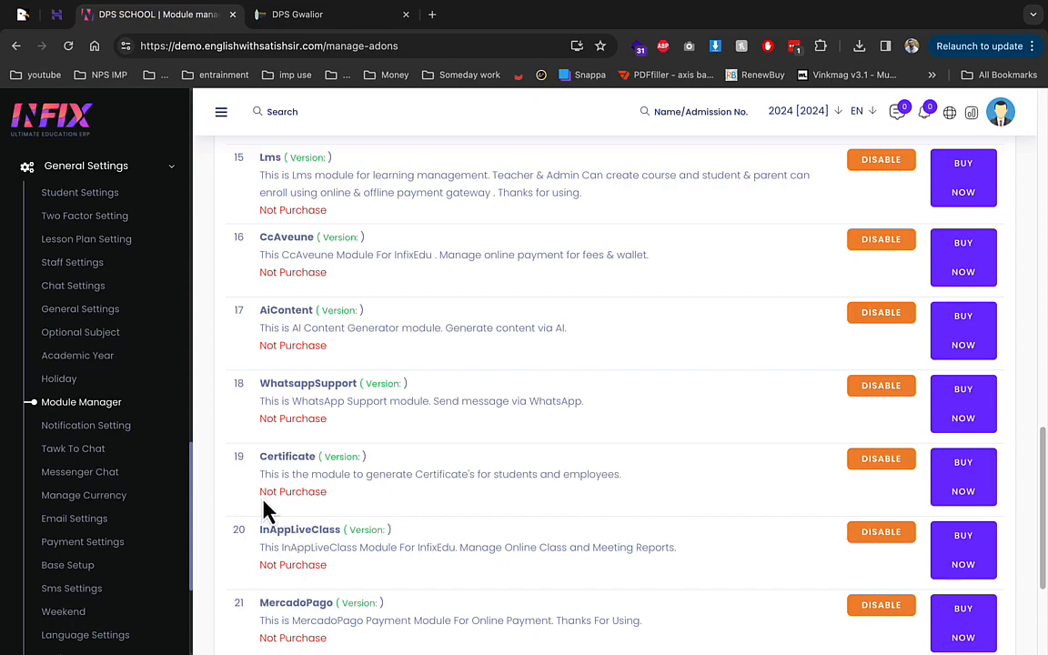
pyautogui.scroll(-3, 326, 537)
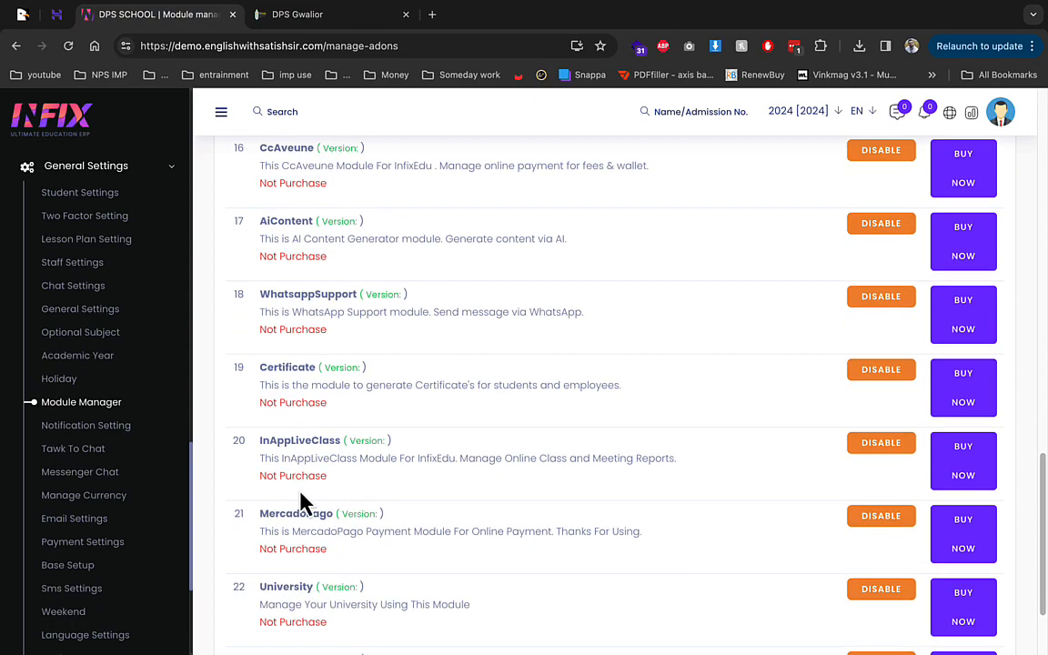
pyautogui.click(102, 426)
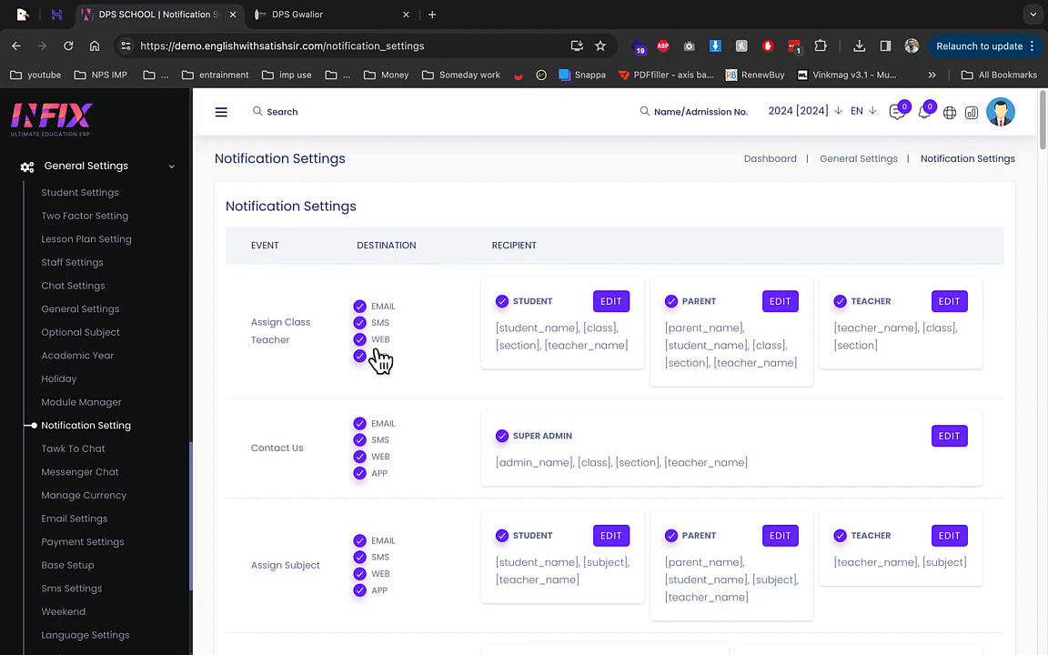
# Step: Review Notification Settings and the unread notifications panel, then go to Manage Currency
pyautogui.scroll(-18, 382, 368)
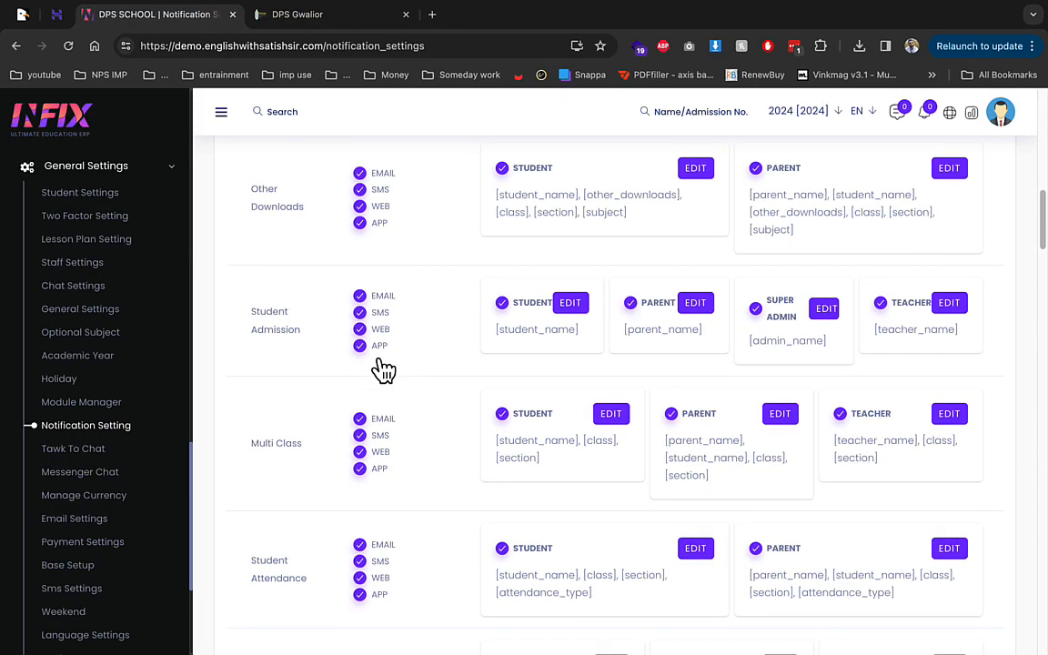
pyautogui.scroll(-7, 382, 368)
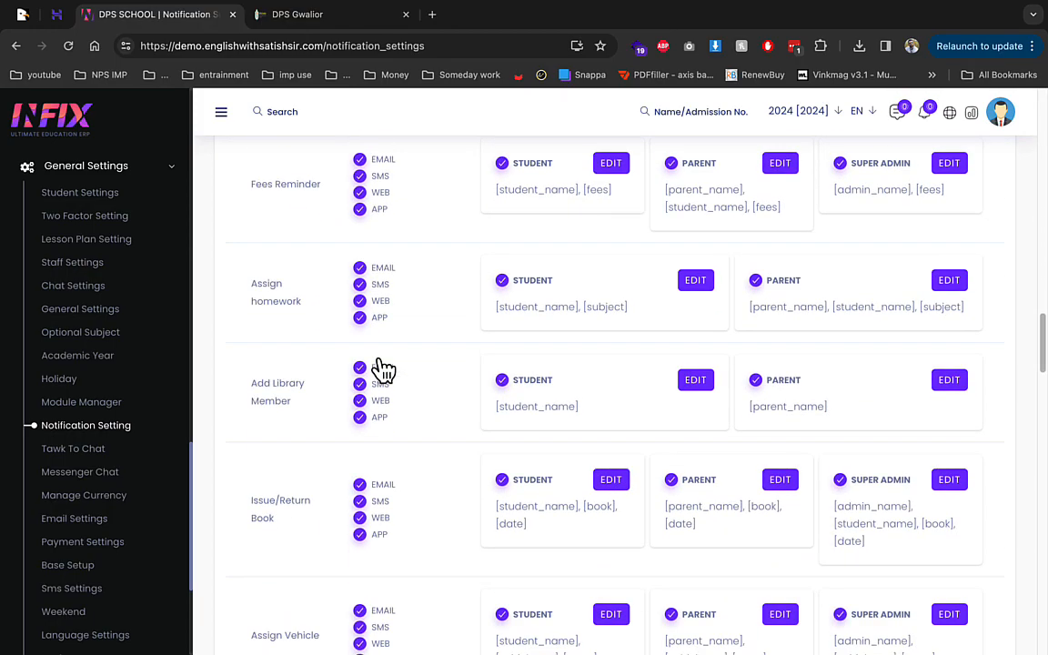
pyautogui.scroll(-20, 382, 369)
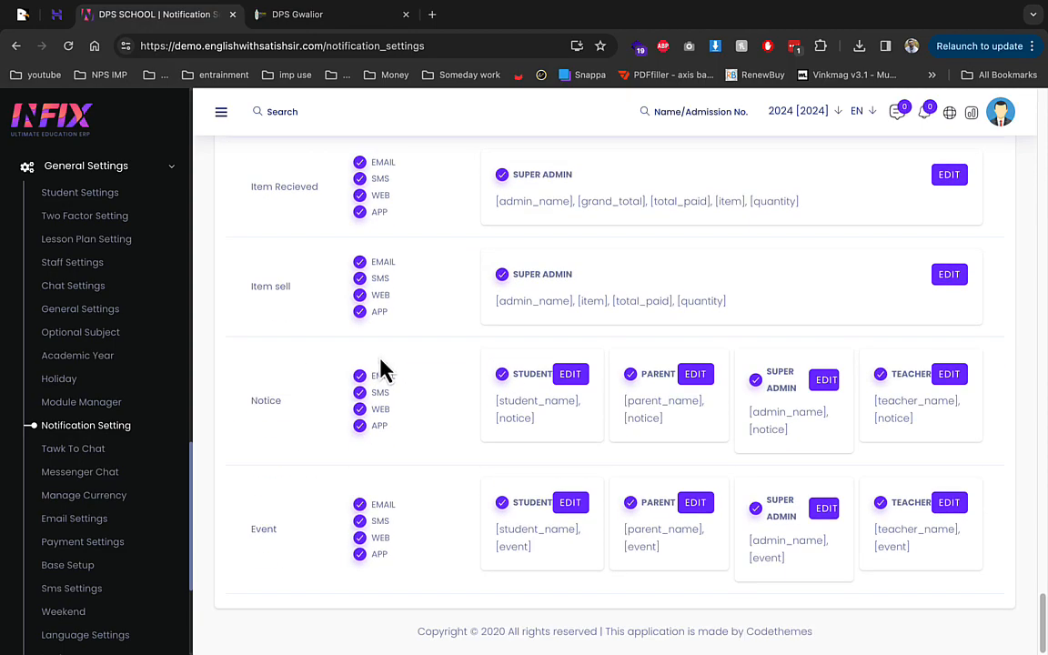
pyautogui.click(924, 113)
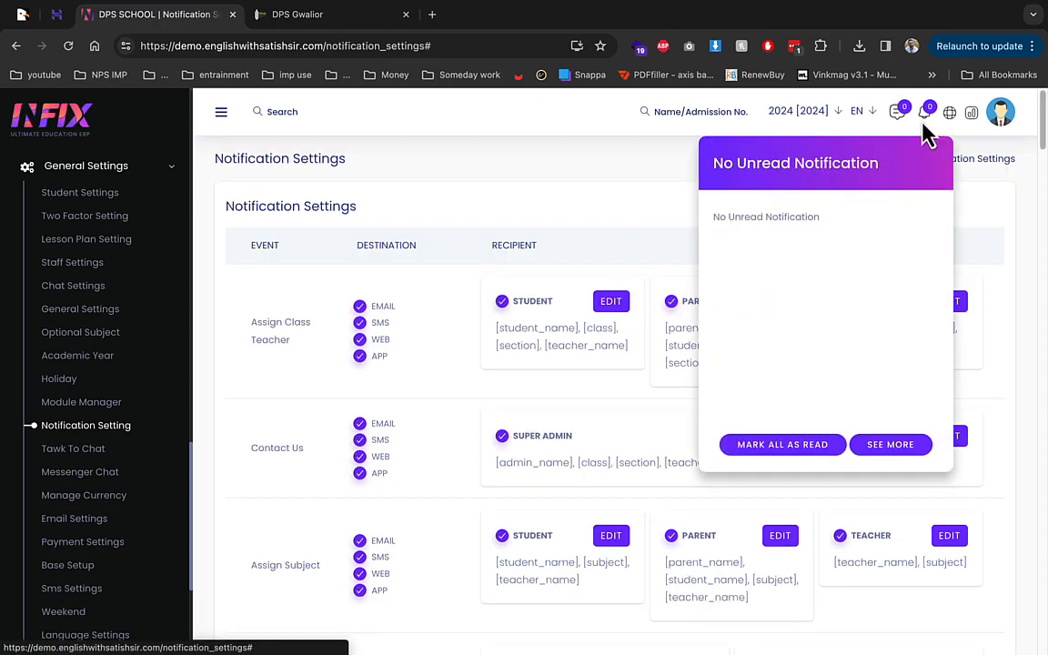
pyautogui.click(252, 494)
pyautogui.click(116, 502)
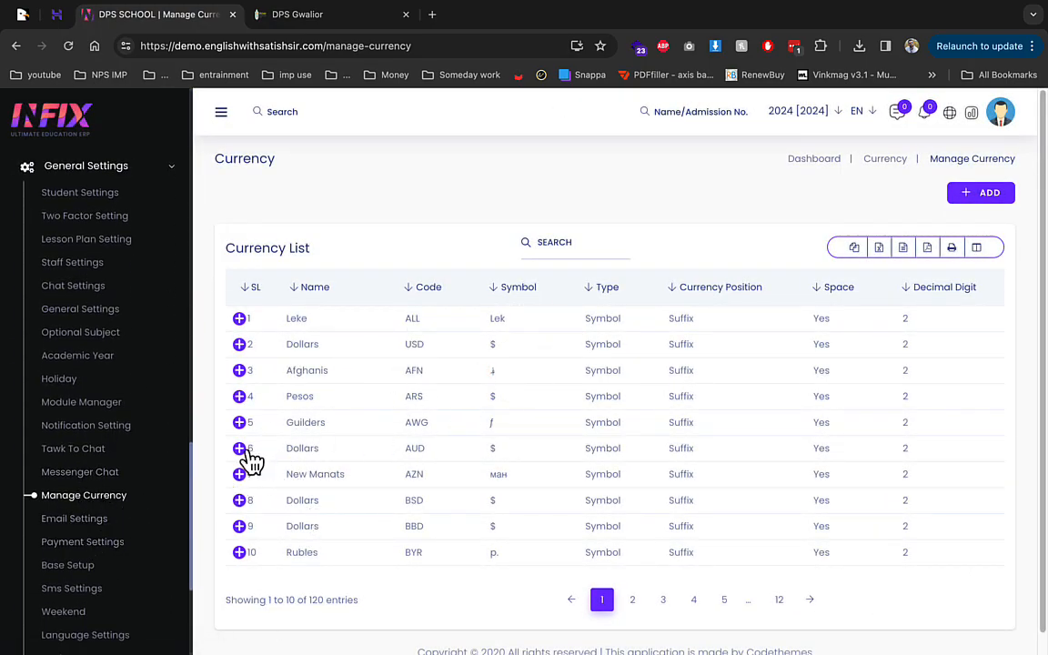
# Step: Review the Stripe, Bank and Cheque payment gateway settings, then go to Base Setup
pyautogui.click(109, 542)
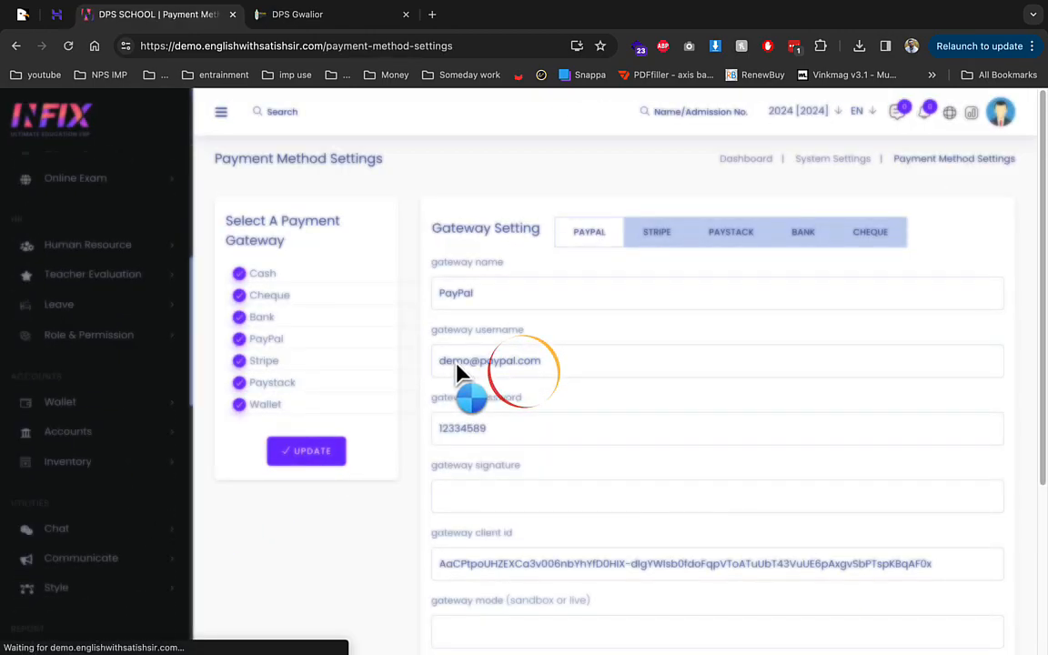
pyautogui.scroll(-5, 533, 345)
pyautogui.scroll(5, 518, 337)
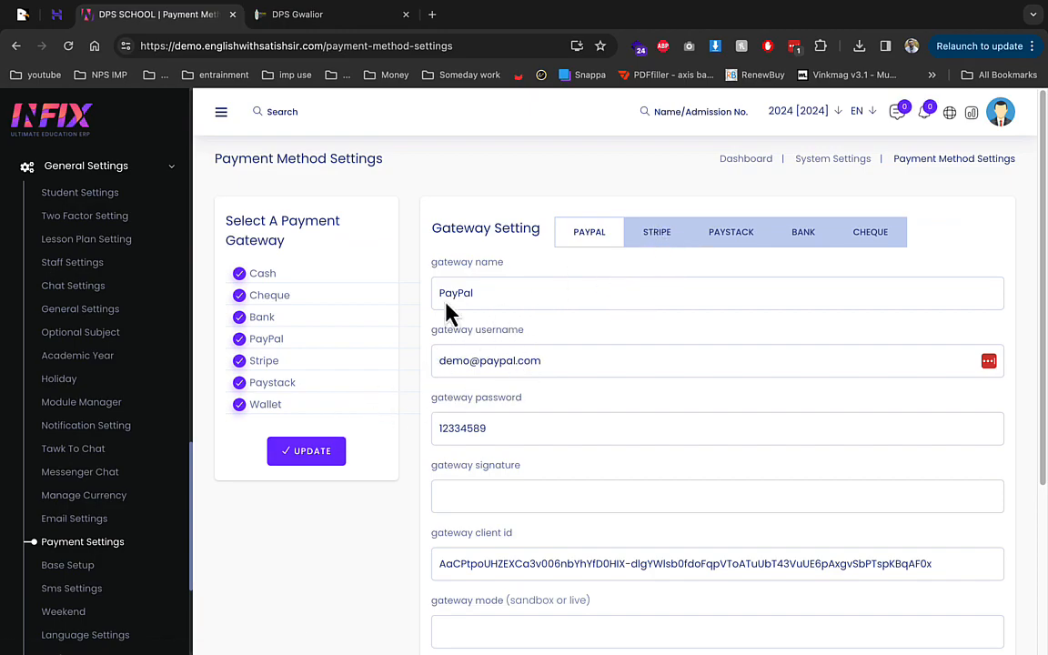
pyautogui.click(667, 243)
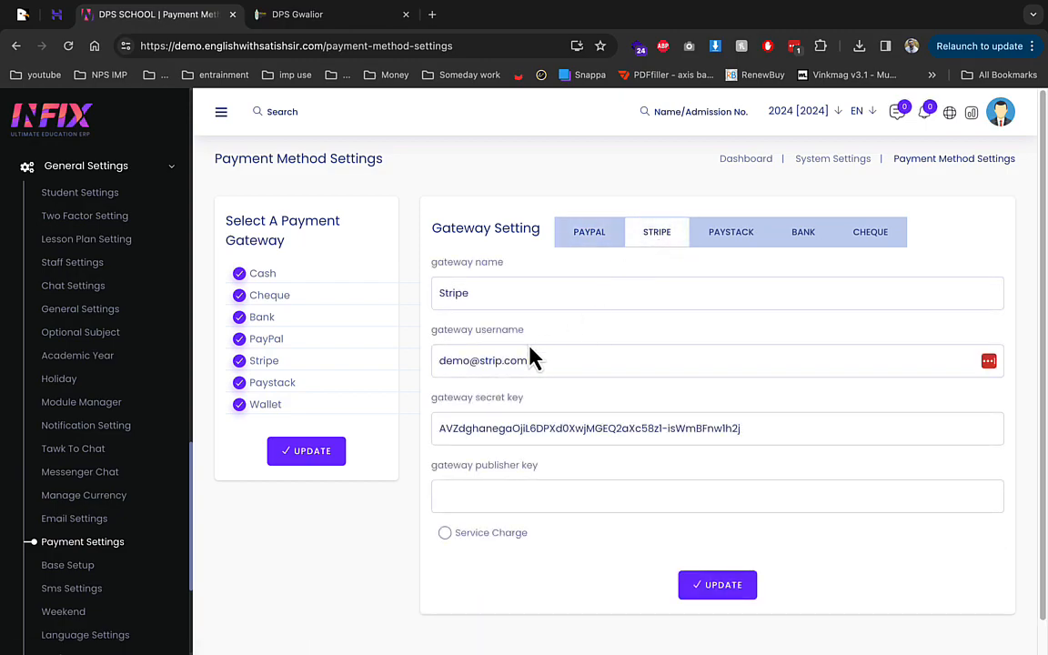
pyautogui.click(818, 244)
pyautogui.click(860, 244)
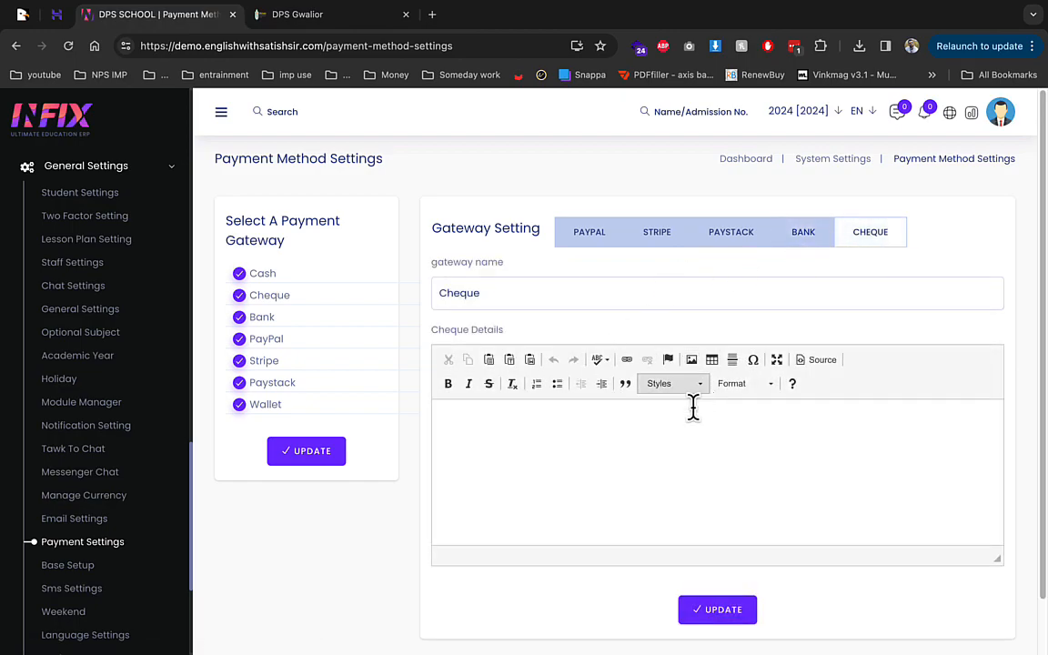
pyautogui.click(70, 566)
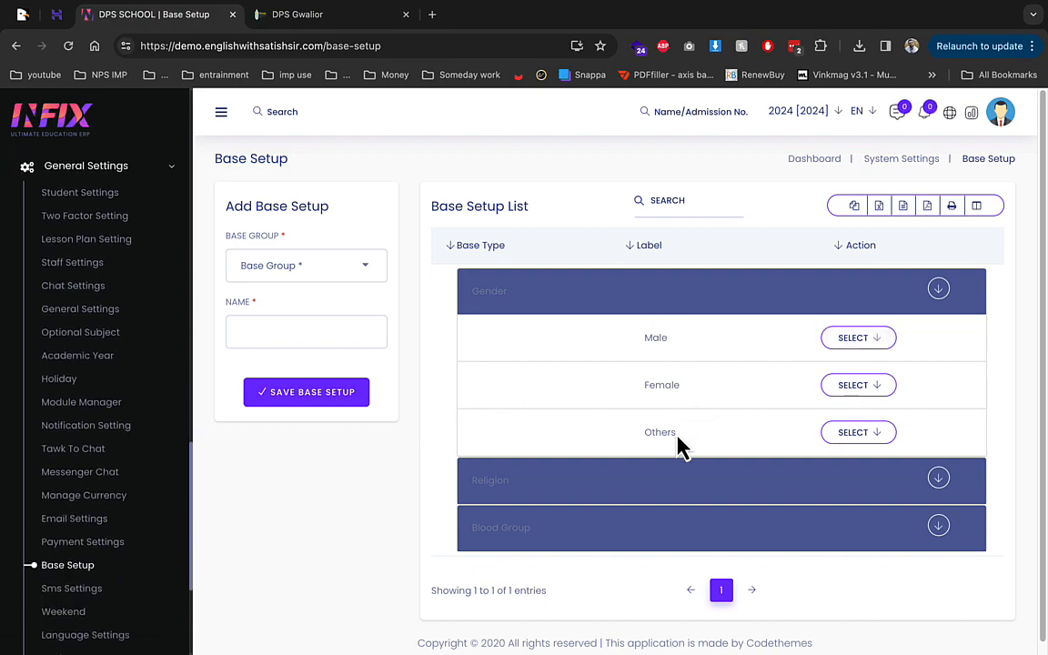
# Step: Expand the Religion and Blood Group groups in Base Setup
pyautogui.click(934, 480)
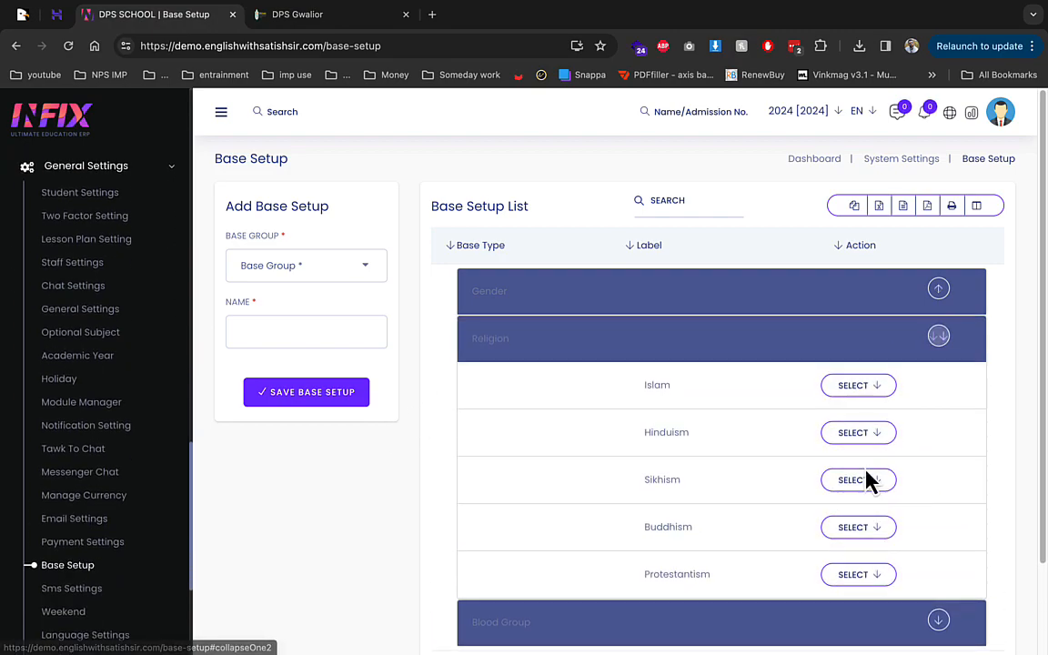
pyautogui.scroll(-2, 634, 467)
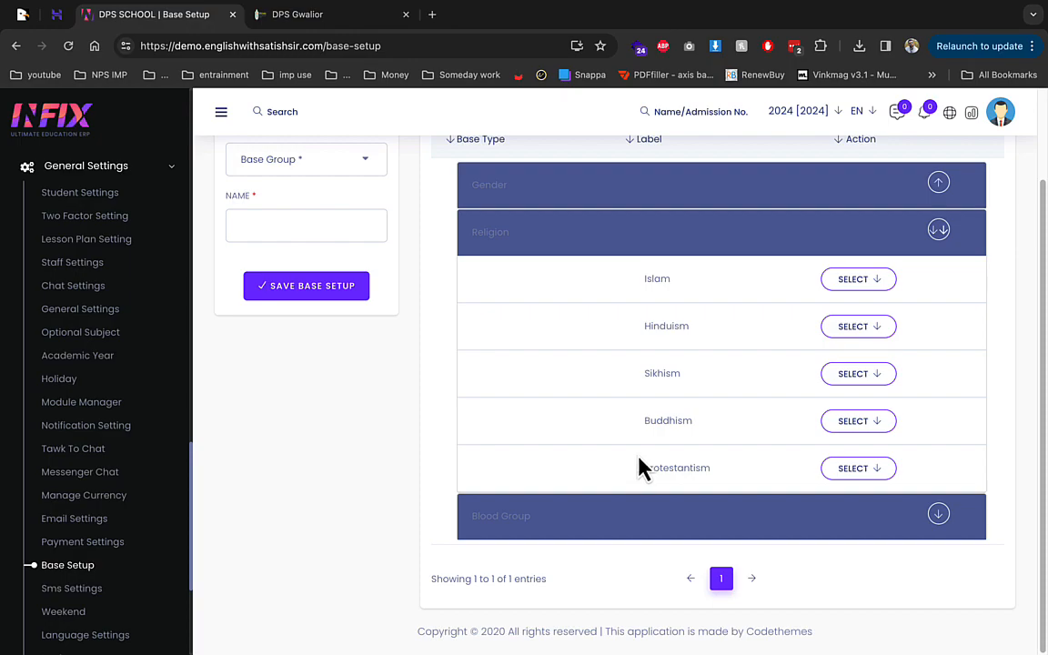
pyautogui.click(936, 518)
pyautogui.scroll(-2, 705, 375)
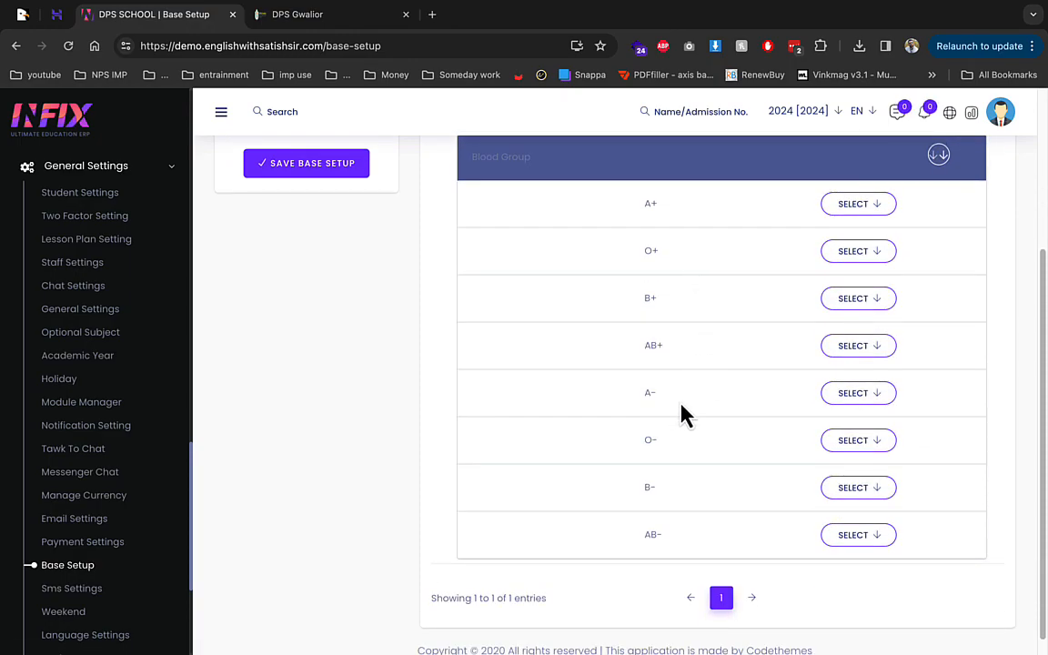
# Step: Browse the Twilio, MSG91, Textlocal and Mobile SMS tabs, ending on Twilio's empty fields
pyautogui.click(123, 589)
pyautogui.click(386, 199)
pyautogui.click(452, 199)
pyautogui.click(532, 197)
pyautogui.click(662, 200)
pyautogui.click(716, 197)
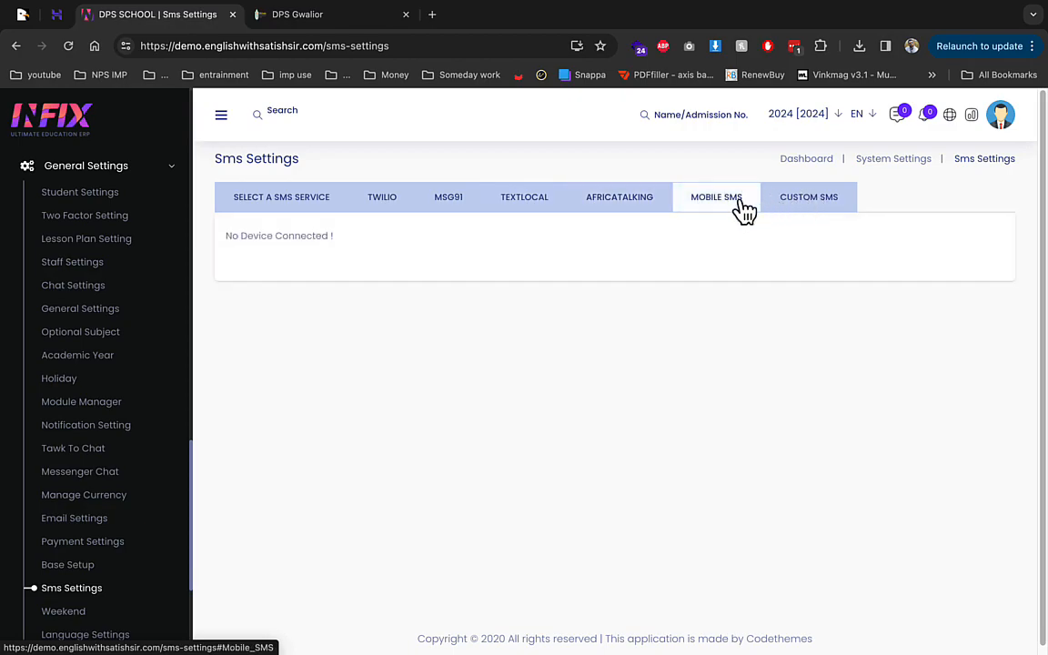
pyautogui.scroll(-1, 429, 295)
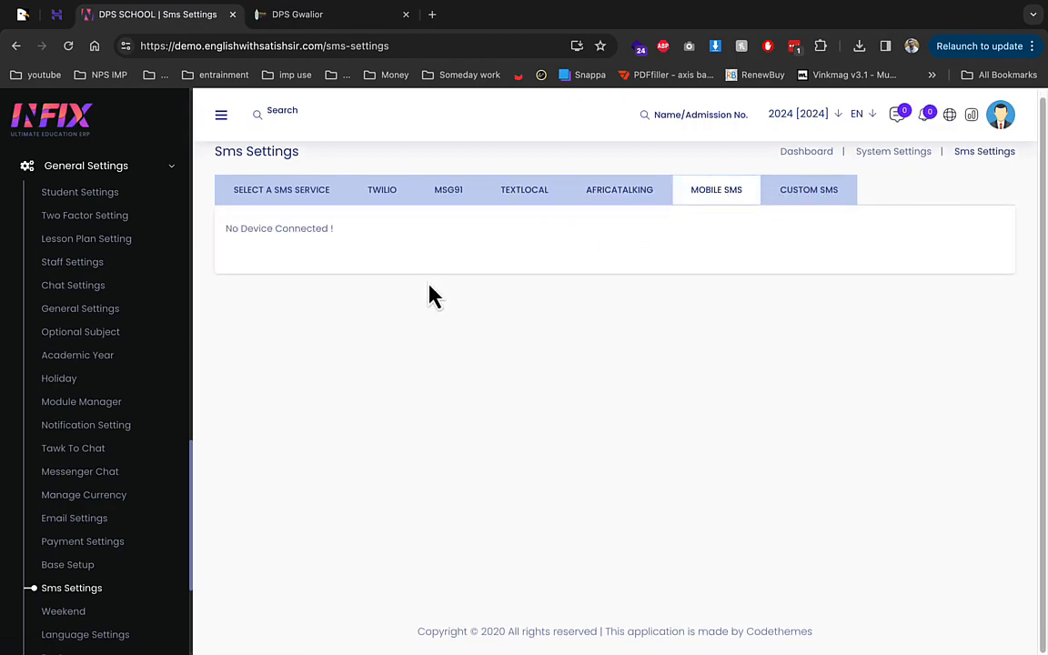
pyautogui.click(389, 194)
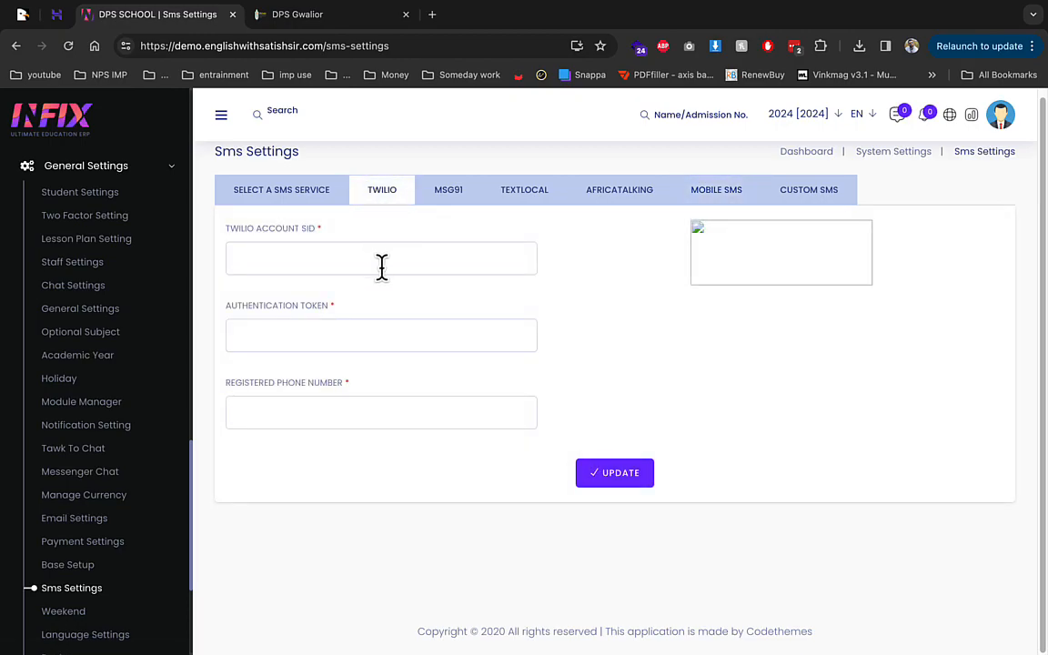
pyautogui.scroll(-3, 140, 409)
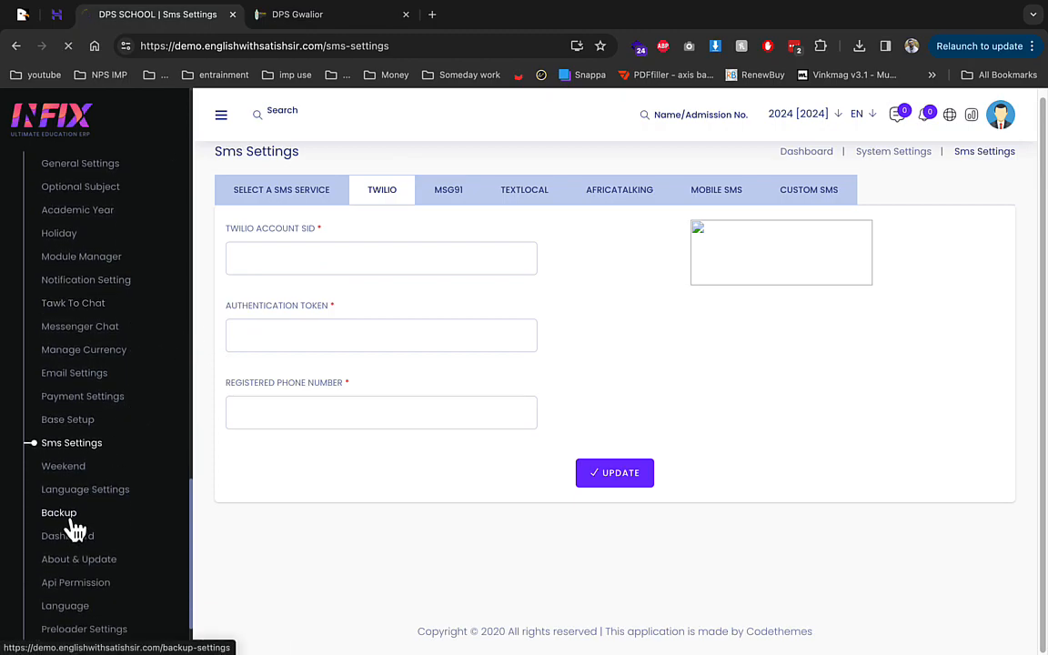
# Step: Open the Backup settings page and scroll through it
pyautogui.click(72, 522)
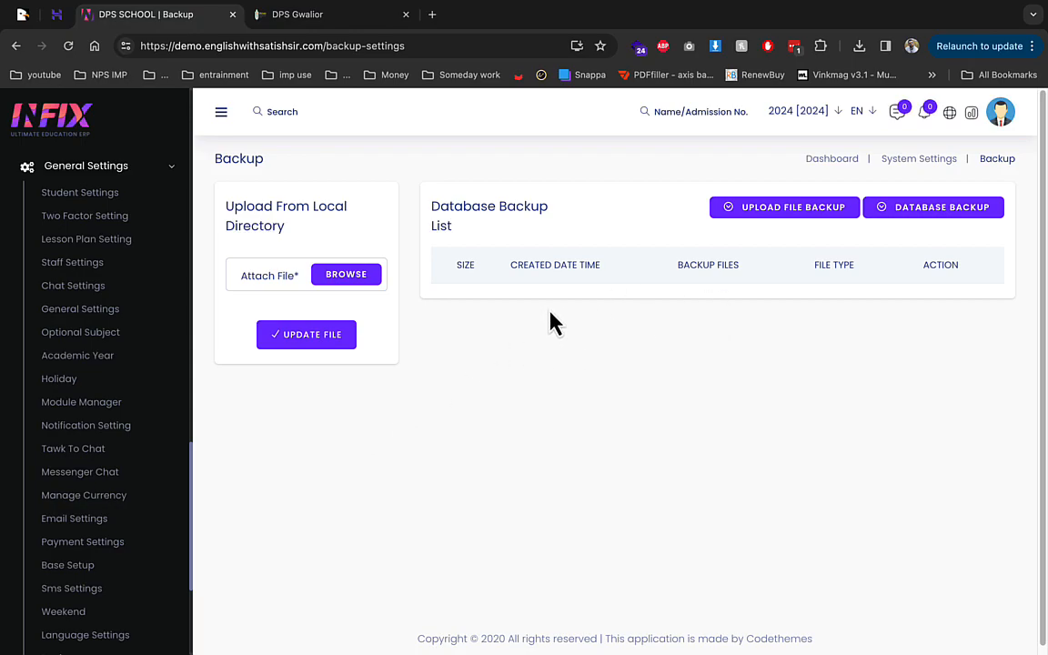
pyautogui.scroll(-3, 140, 416)
pyautogui.scroll(-2, 143, 417)
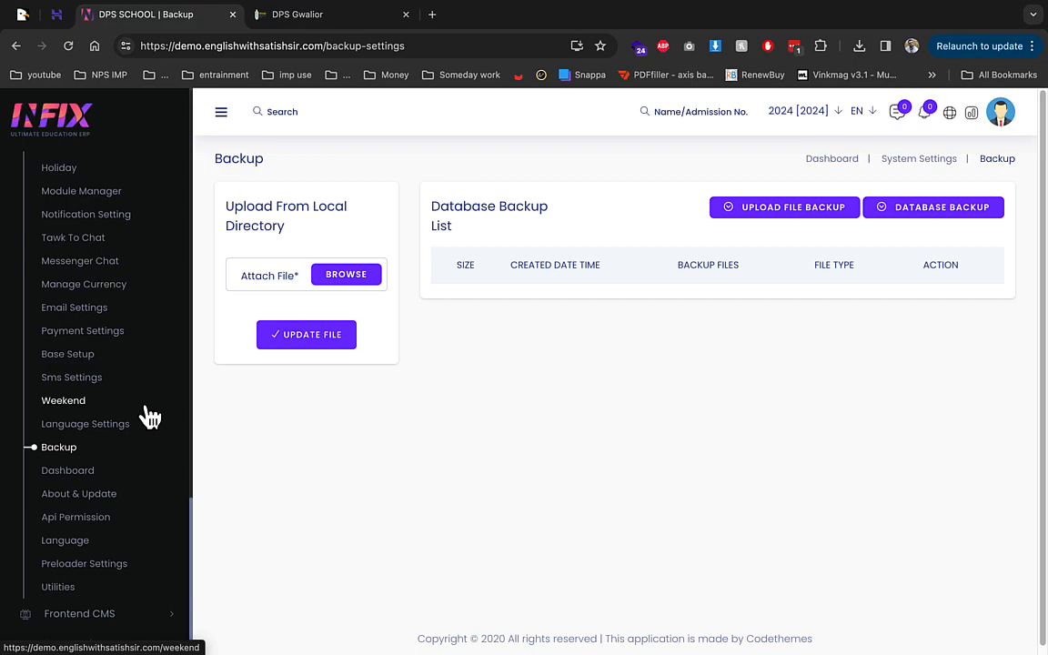
# Step: Browse the Utilities page, expand Frontend CMS, and switch to the DPS Gwalior tab
pyautogui.click(84, 591)
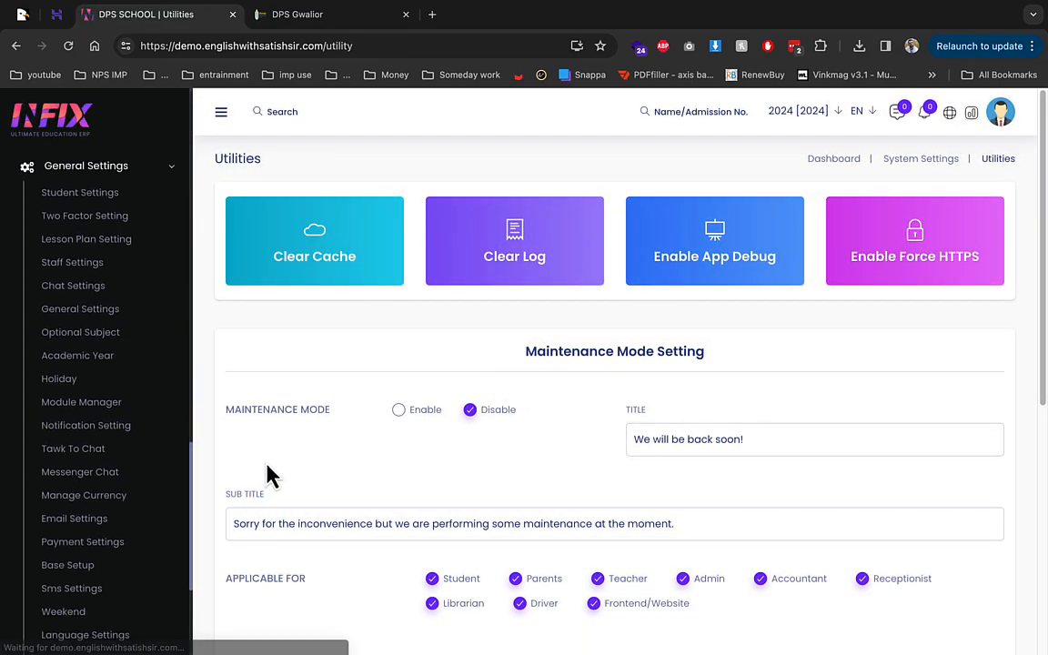
pyautogui.scroll(-2, 419, 445)
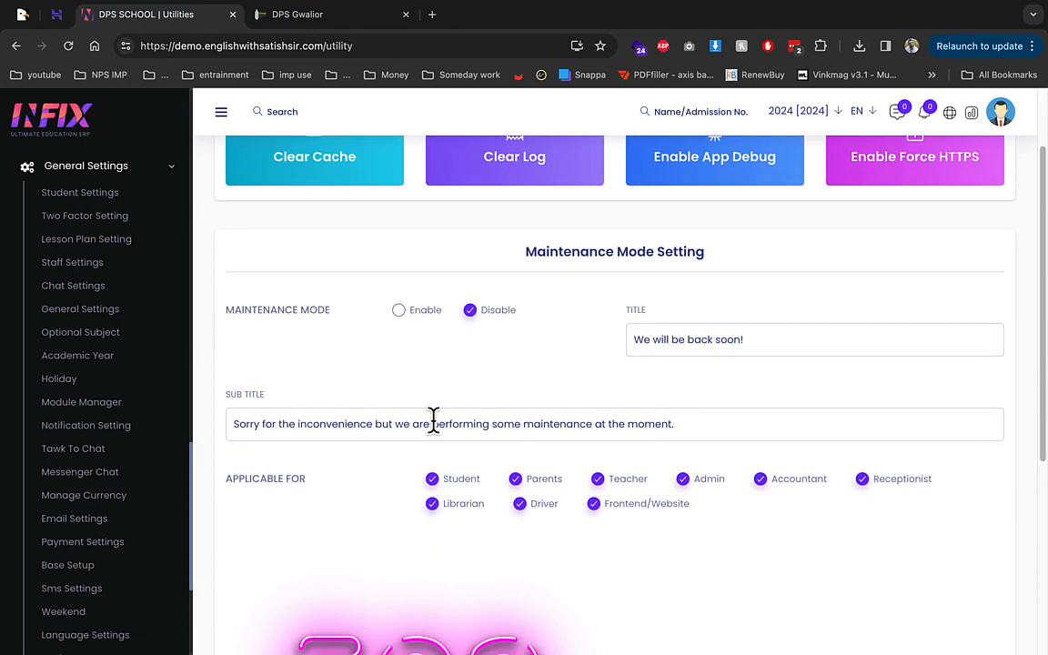
pyautogui.scroll(-3, 402, 470)
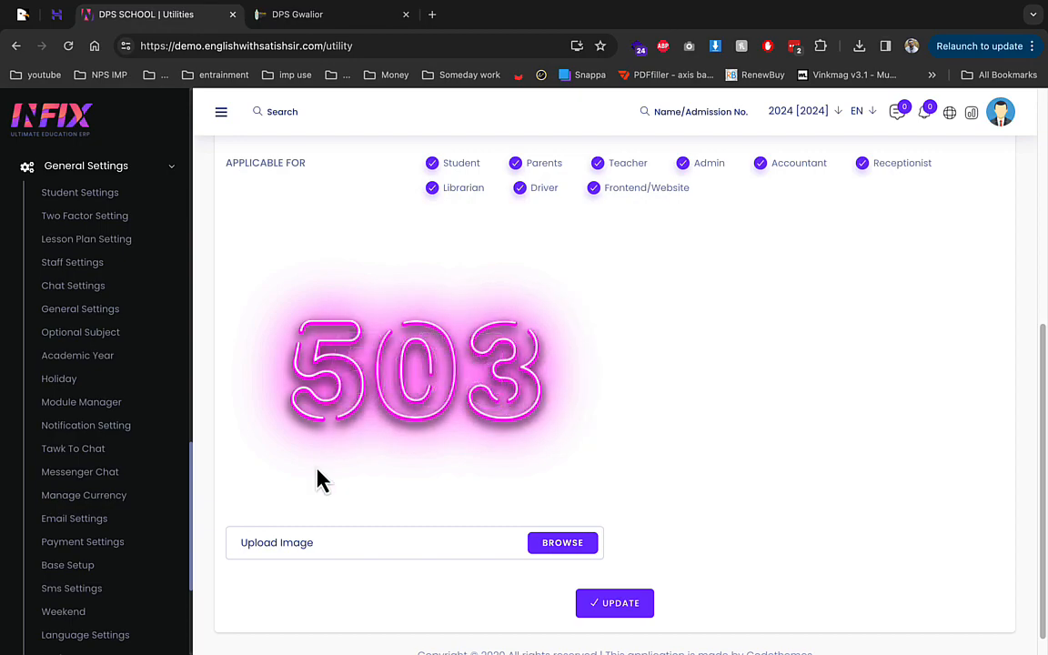
pyautogui.scroll(-1, 300, 487)
pyautogui.scroll(-4, 114, 495)
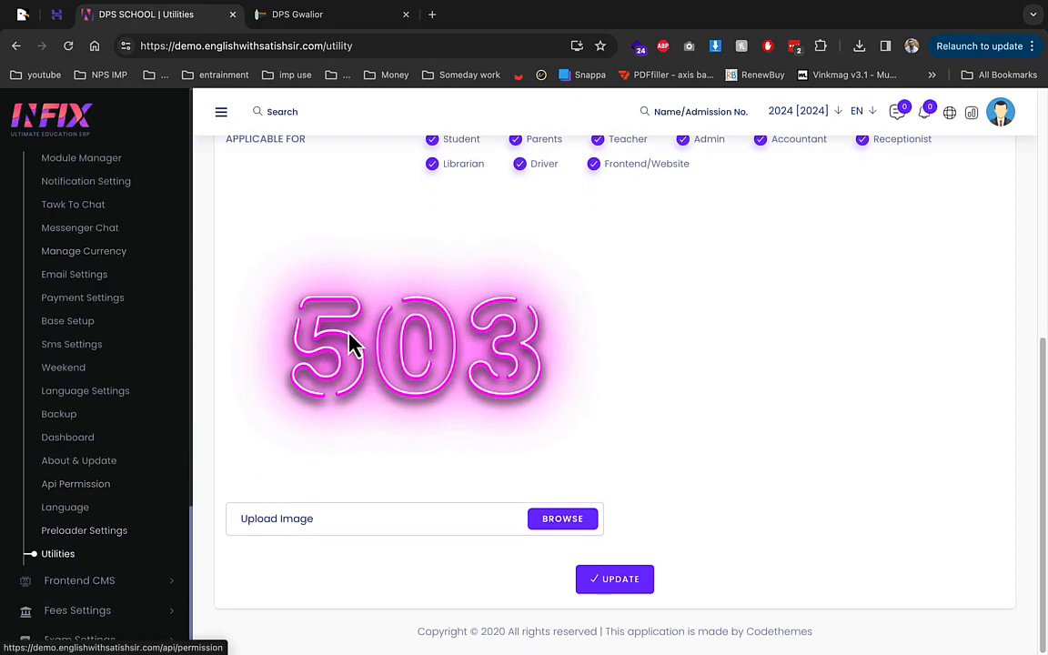
pyautogui.click(131, 582)
pyautogui.scroll(-6, 131, 575)
pyautogui.click(341, 14)
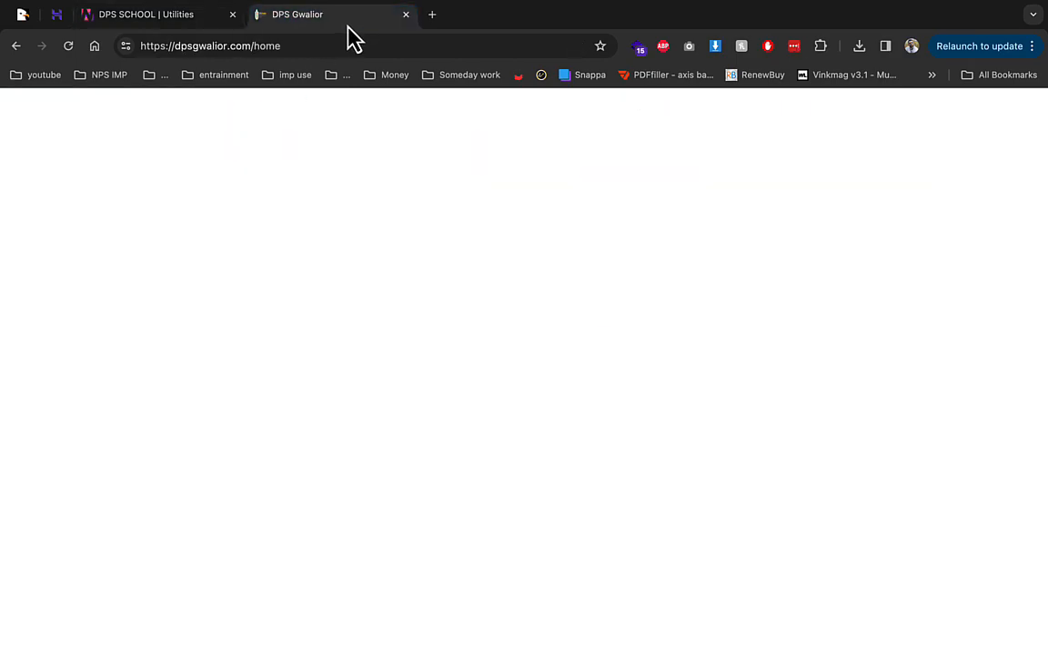
# Step: Load the demo school website in the second tab
pyautogui.click(340, 44)
pyautogui.write('de')
pyautogui.press('Return')
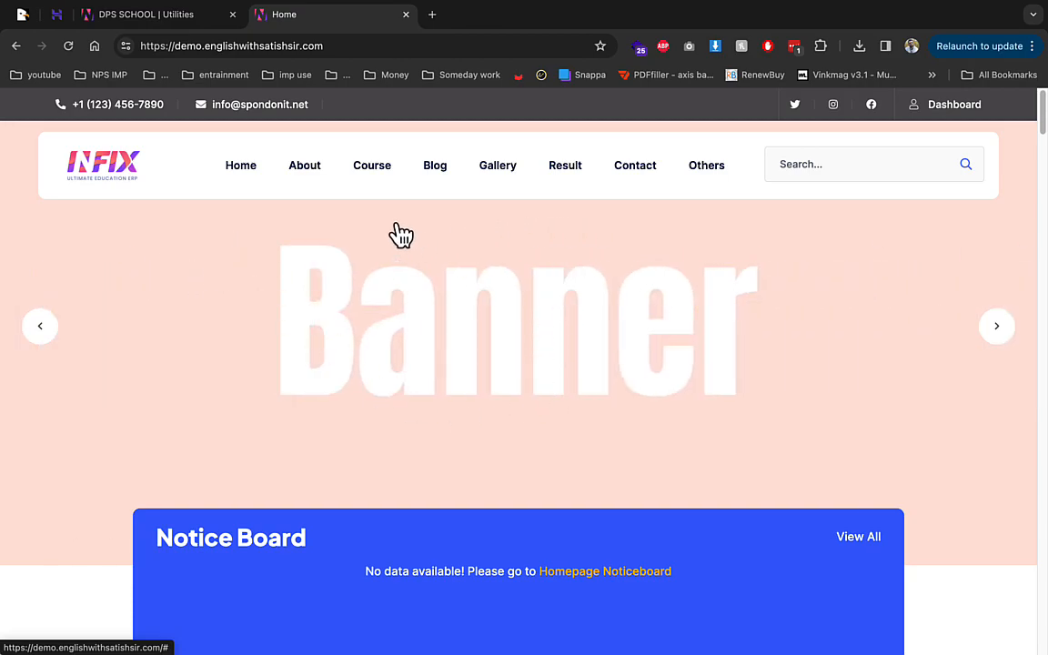
# Step: Replace the first Home Slider entry's image with the school building photo and update it
pyautogui.click(203, 26)
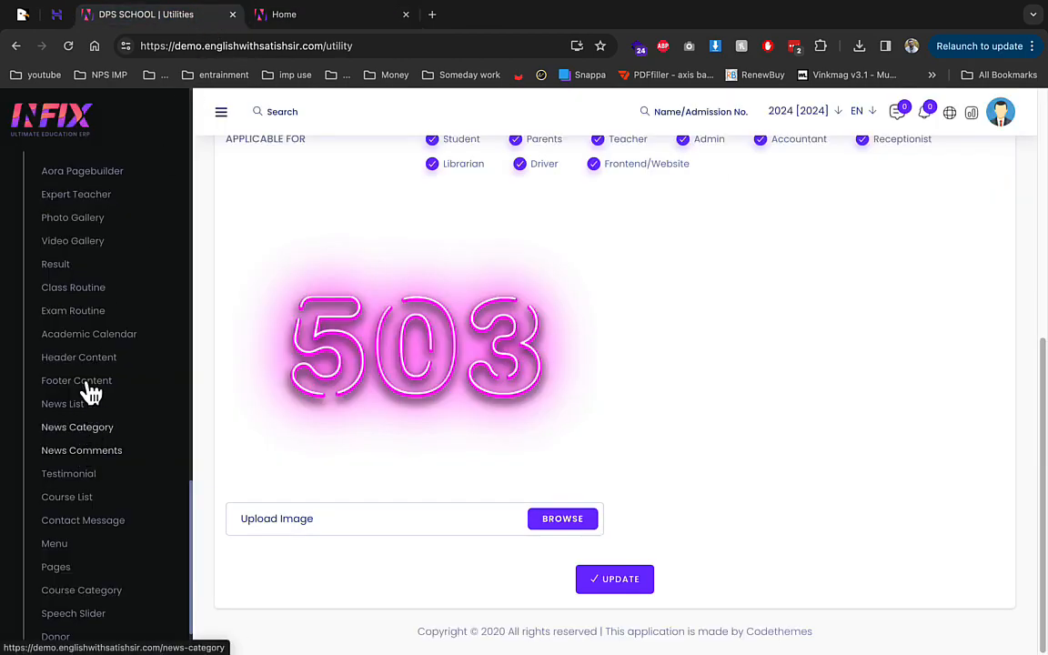
pyautogui.scroll(3, 85, 382)
pyautogui.click(105, 238)
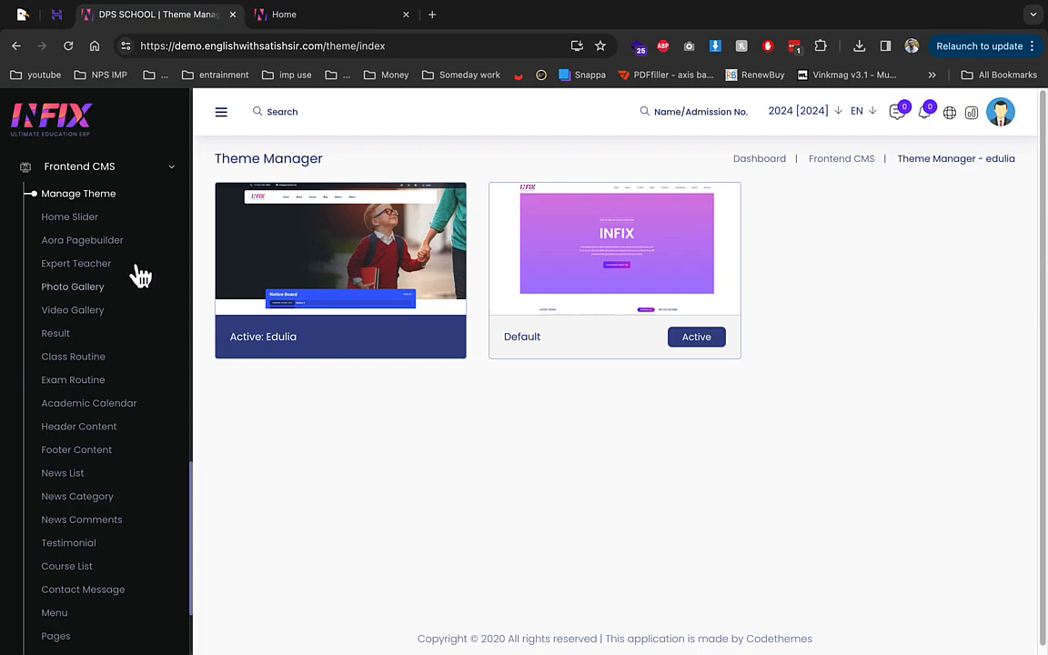
pyautogui.click(100, 221)
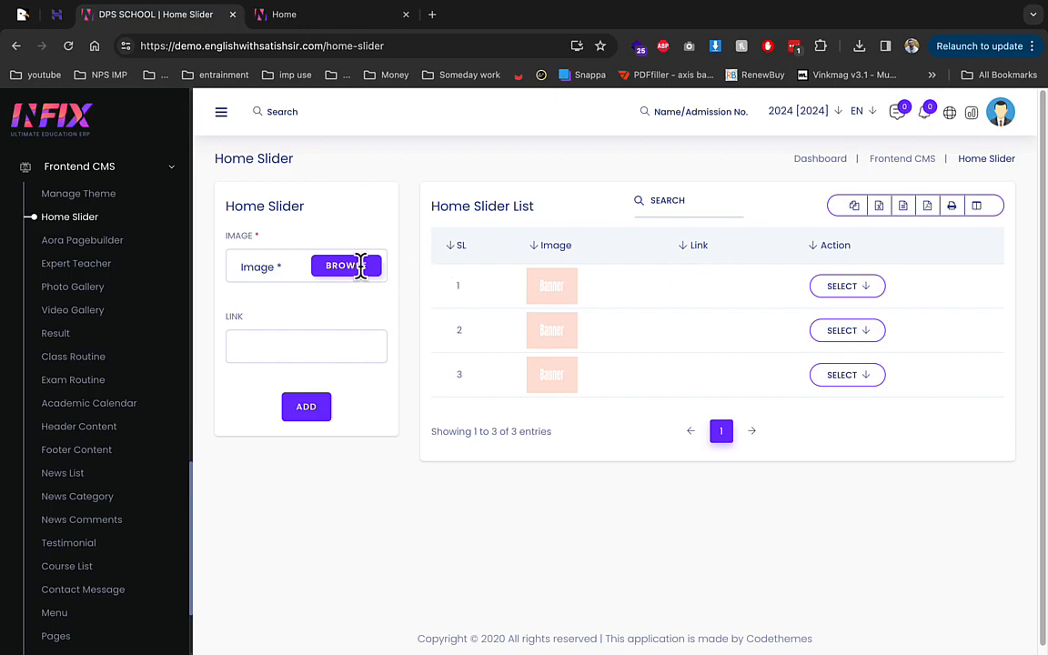
pyautogui.click(854, 285)
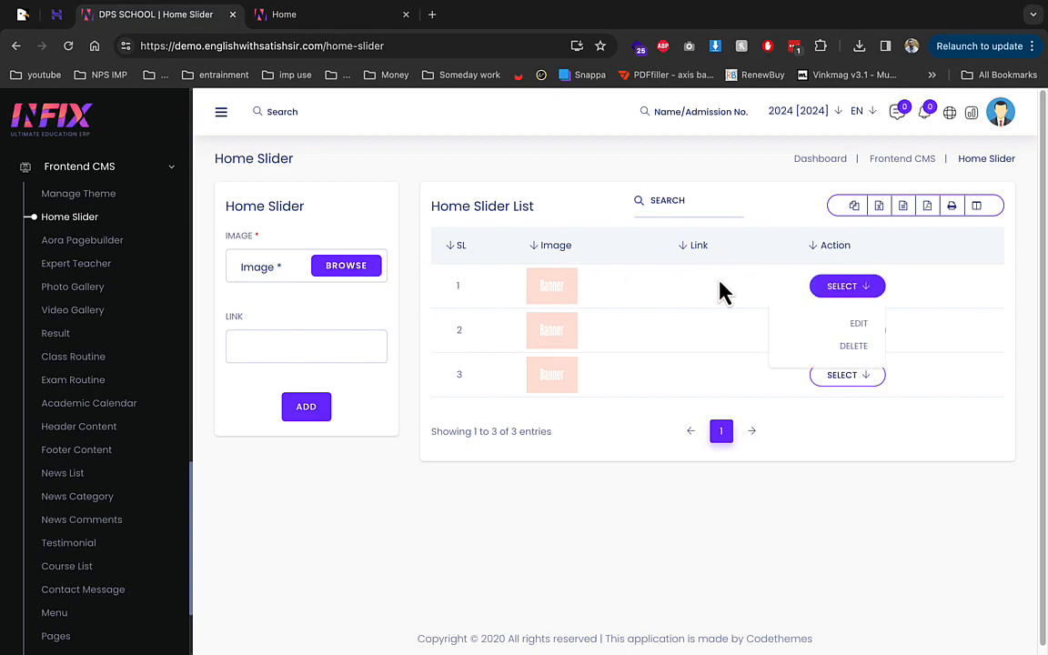
pyautogui.click(855, 326)
pyautogui.click(350, 272)
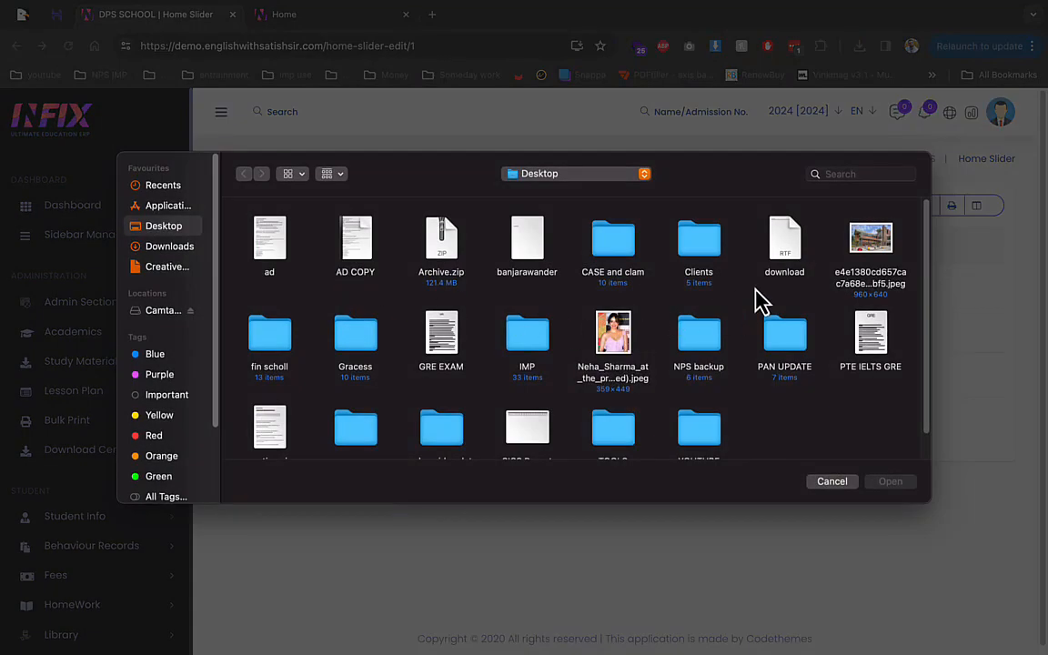
pyautogui.doubleClick(868, 238)
pyautogui.click(318, 481)
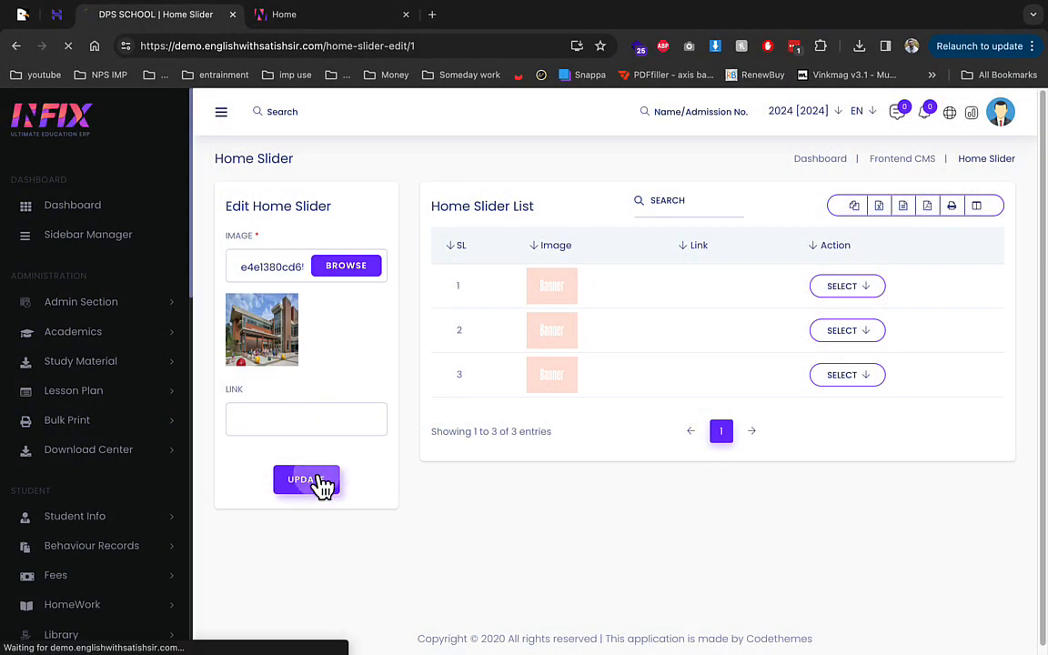
# Step: Check the school building photo in the public homepage banner slider, then return to admin
pyautogui.click(323, 16)
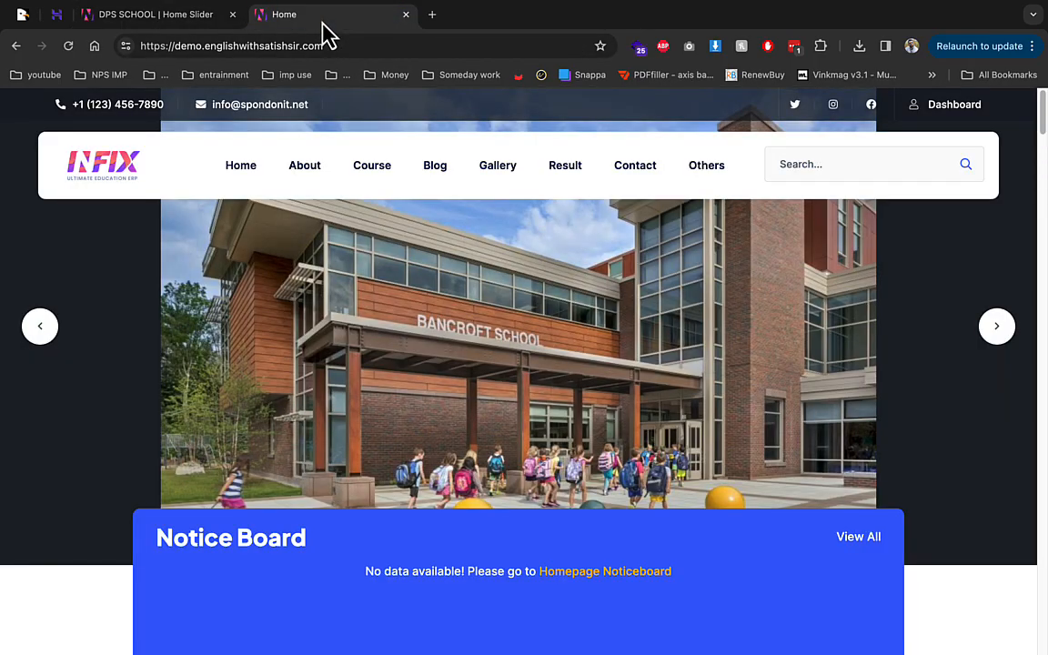
pyautogui.moveTo(534, 310); pyautogui.dragTo(852, 312)
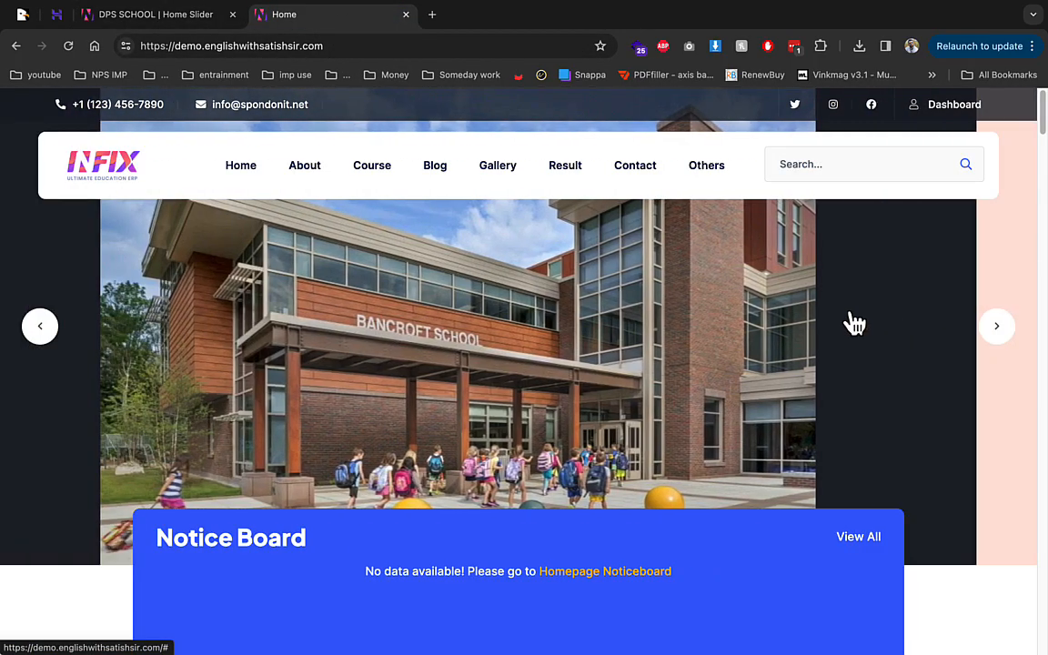
pyautogui.moveTo(441, 325); pyautogui.dragTo(630, 325)
pyautogui.moveTo(476, 319); pyautogui.dragTo(346, 318)
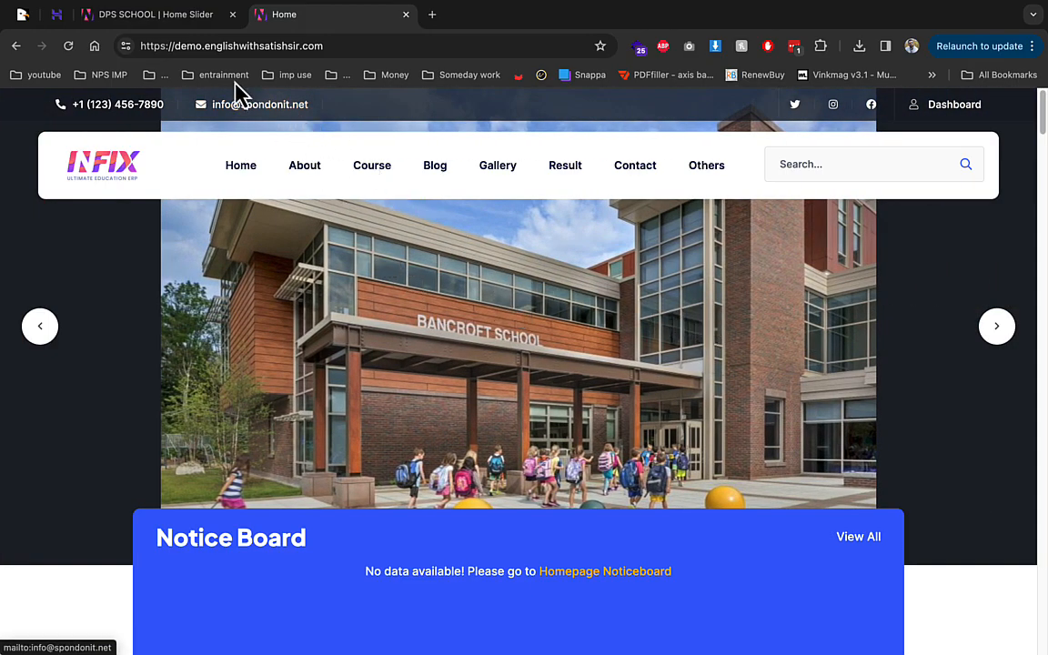
pyautogui.click(163, 18)
pyautogui.scroll(-1, 118, 293)
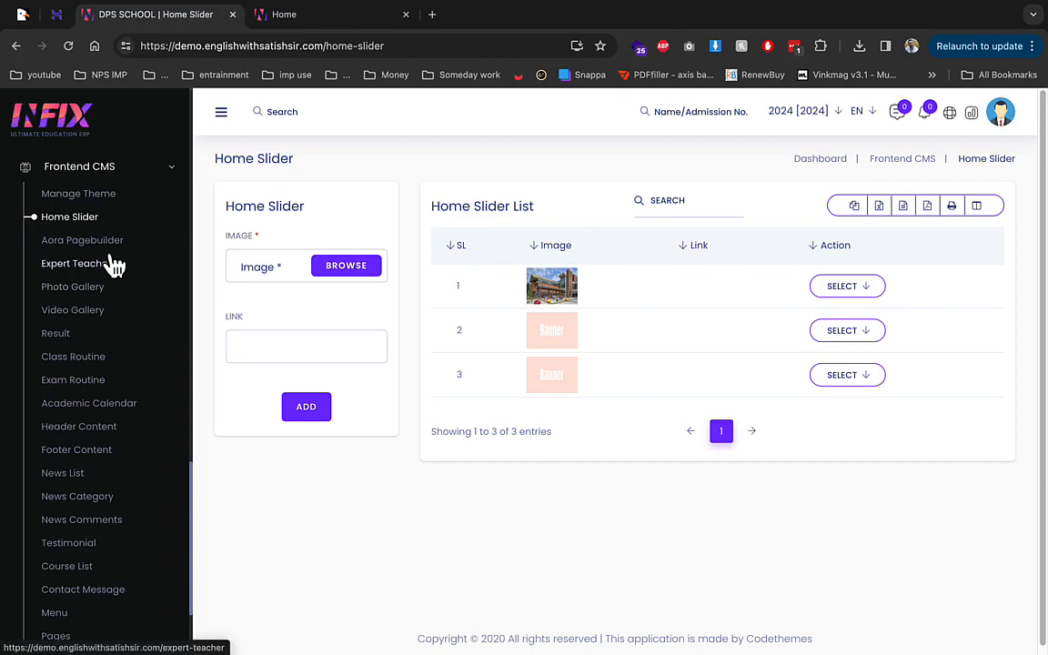
# Step: Set the expert staff role to Teacher in the Expert Teacher settings
pyautogui.click(101, 273)
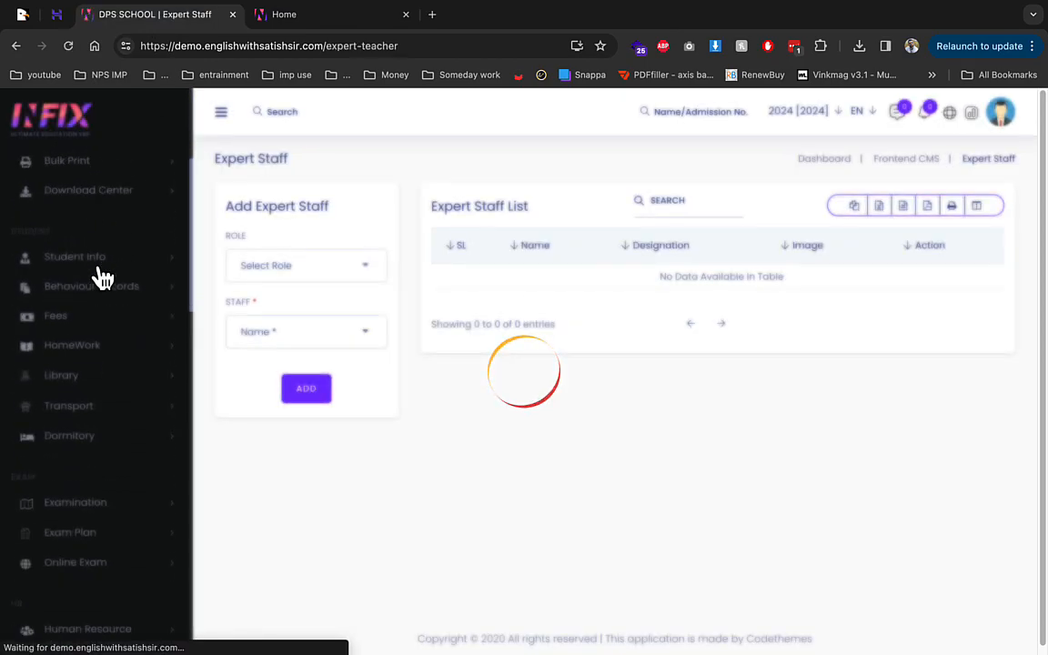
pyautogui.click(274, 285)
pyautogui.click(273, 365)
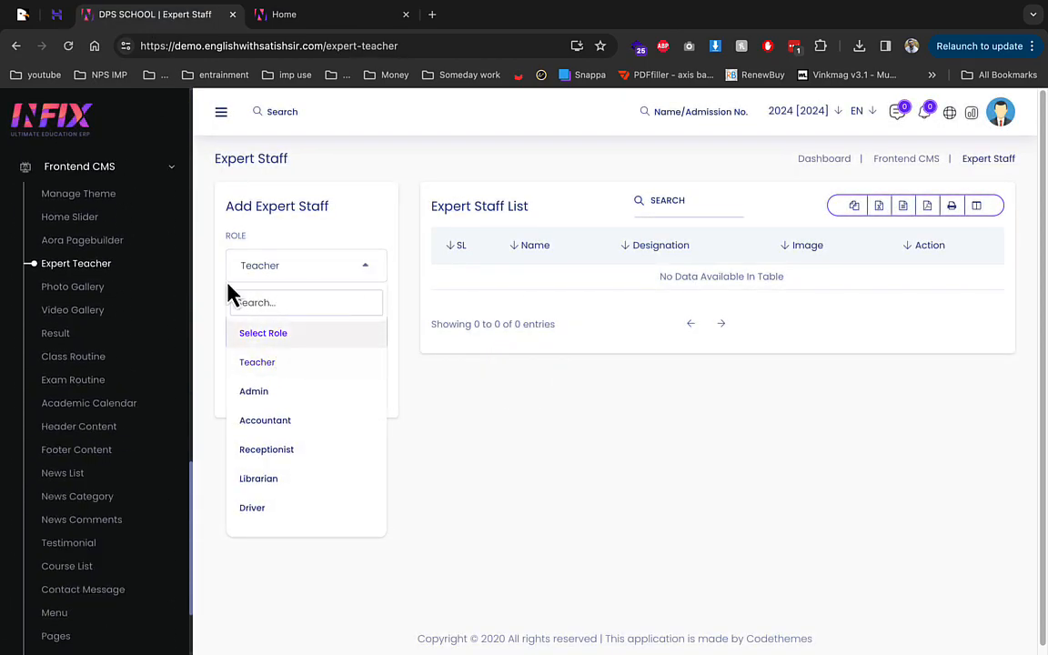
pyautogui.click(574, 362)
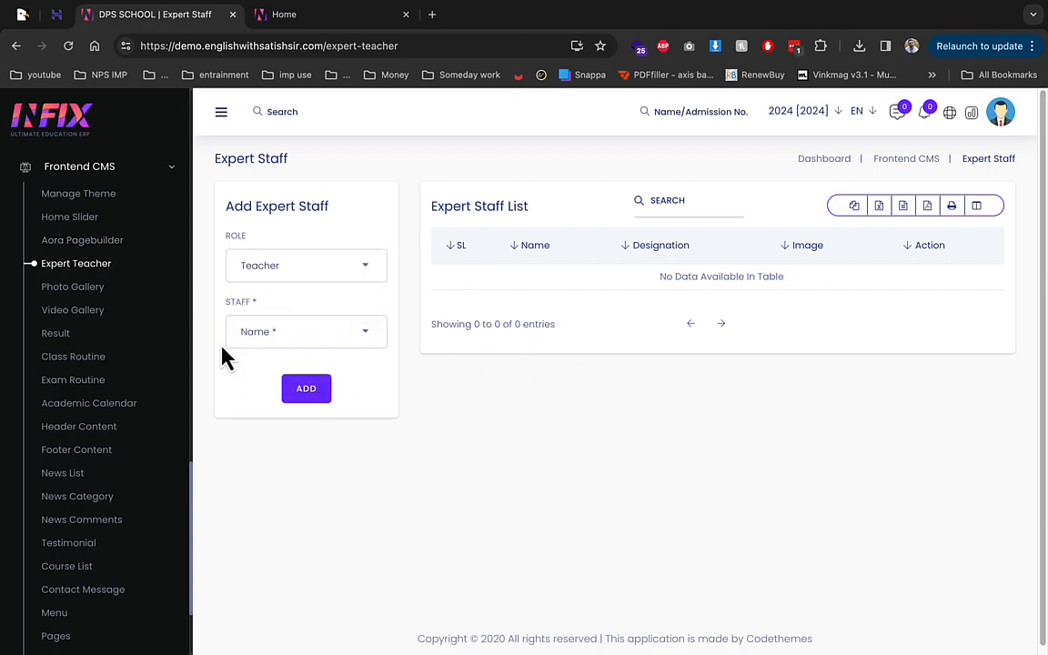
# Step: Save a new 'demo' photo gallery with the school building feature image and a portrait photo
pyautogui.click(122, 289)
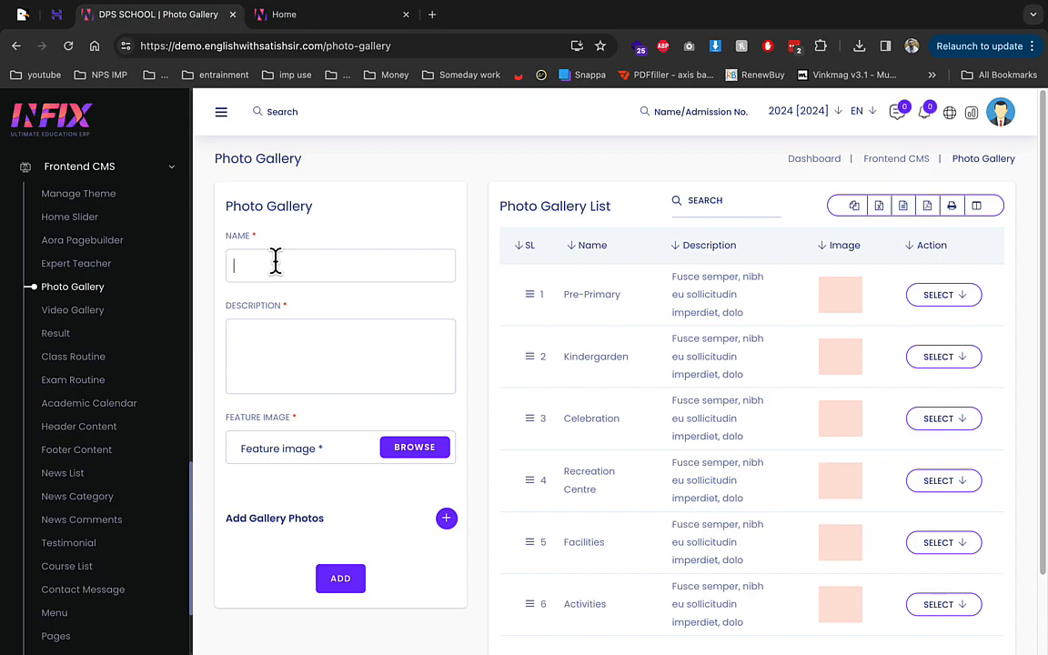
pyautogui.click(411, 448)
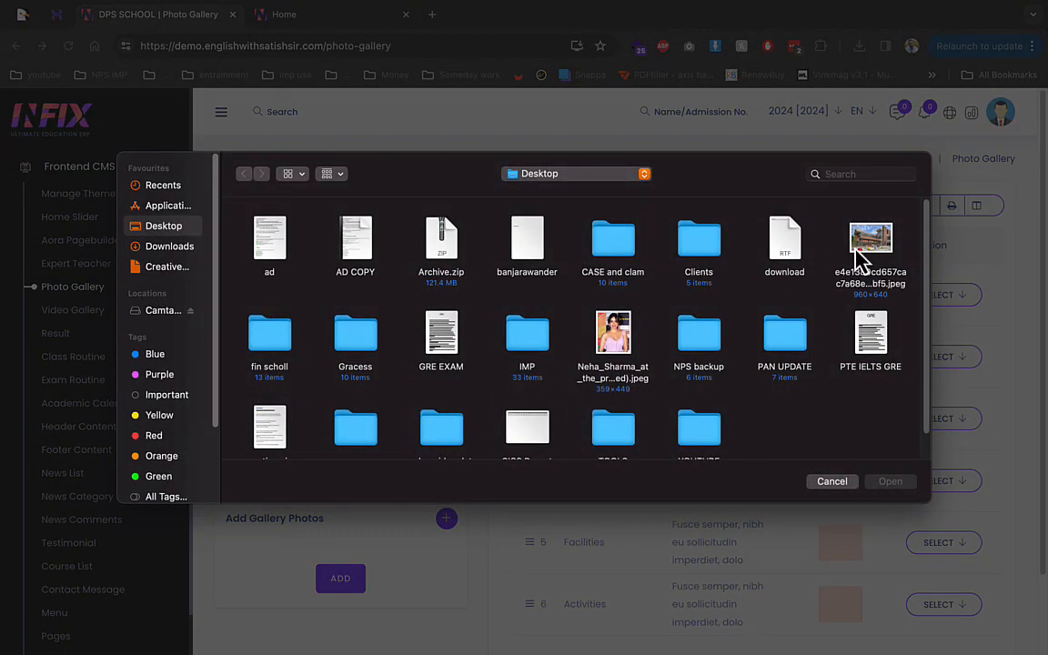
pyautogui.doubleClick(858, 256)
pyautogui.click(447, 591)
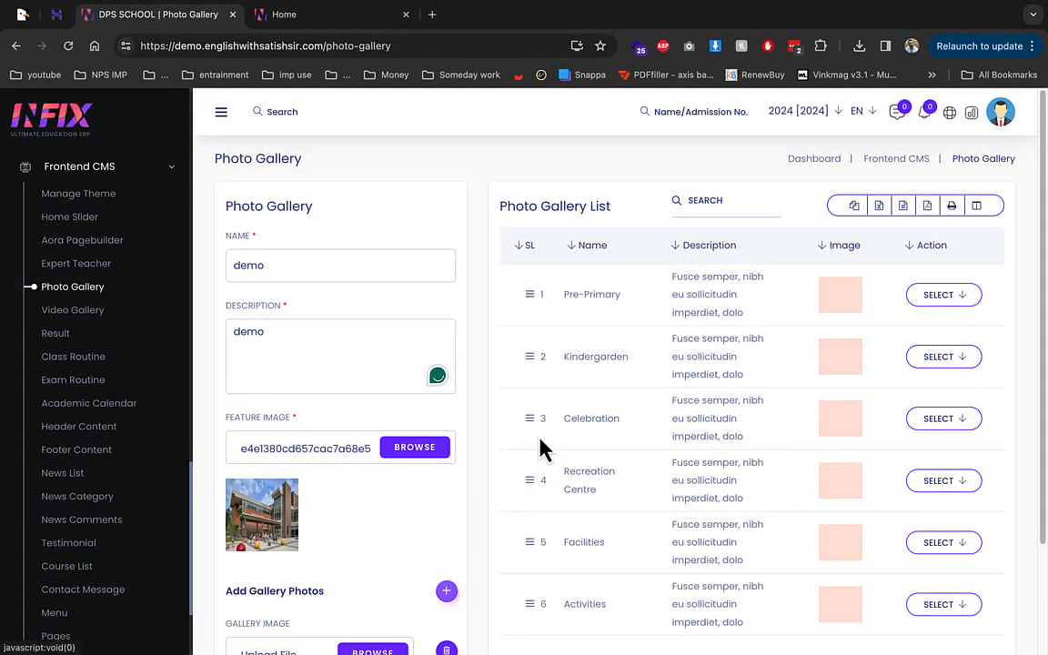
pyautogui.scroll(-3, 400, 573)
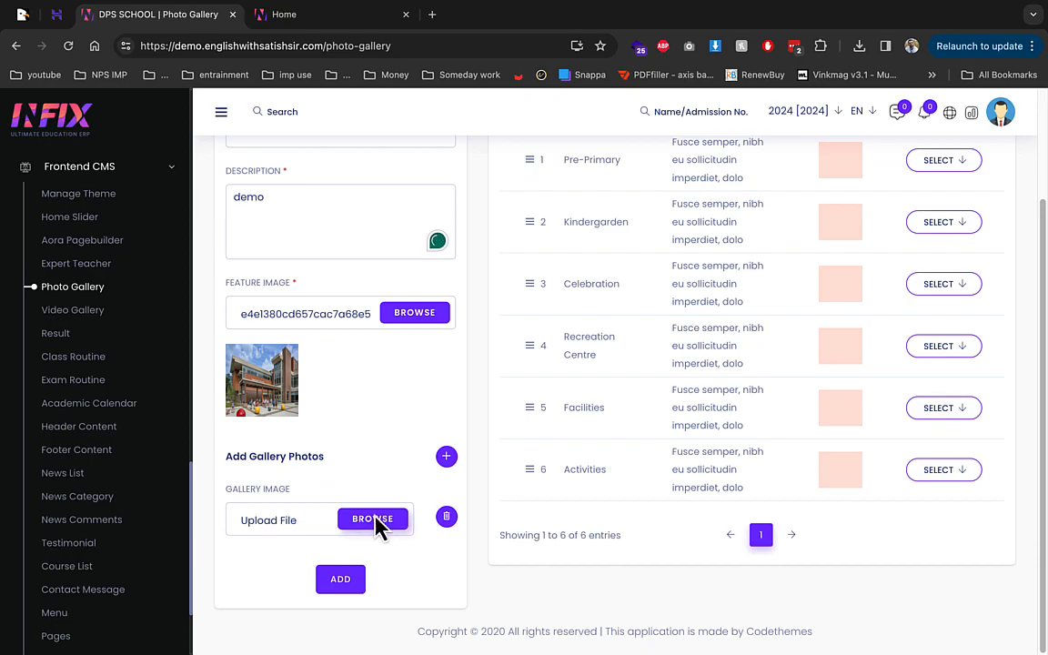
pyautogui.click(378, 522)
pyautogui.doubleClick(590, 374)
pyautogui.click(364, 593)
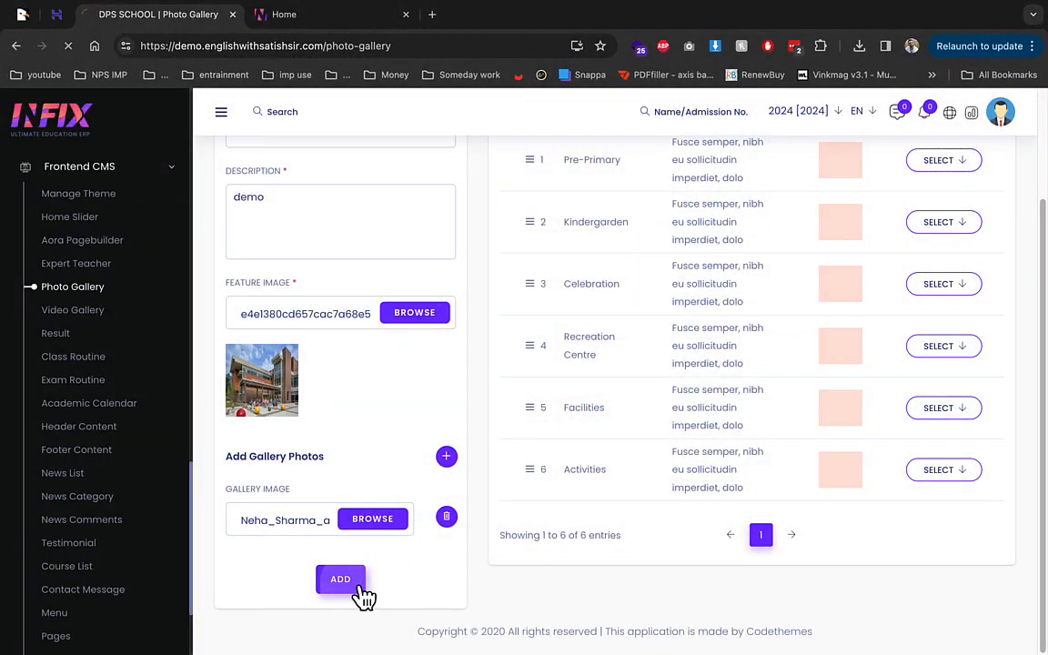
# Step: Confirm the demo album on the public Gallery page, then open the admin Video Gallery
pyautogui.click(316, 19)
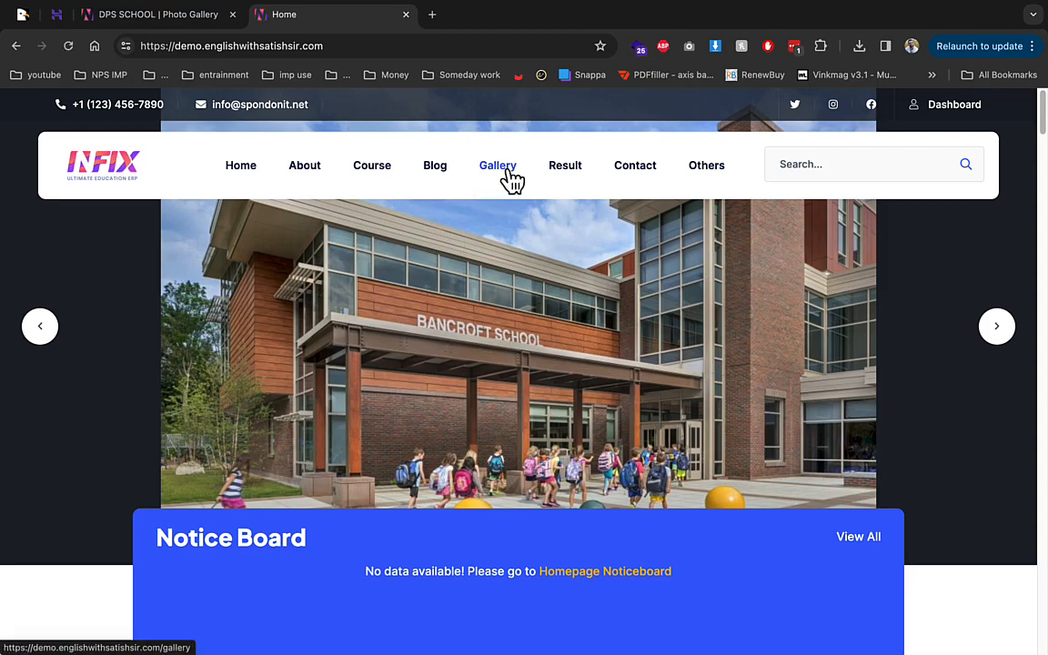
pyautogui.click(506, 173)
pyautogui.scroll(-5, 431, 326)
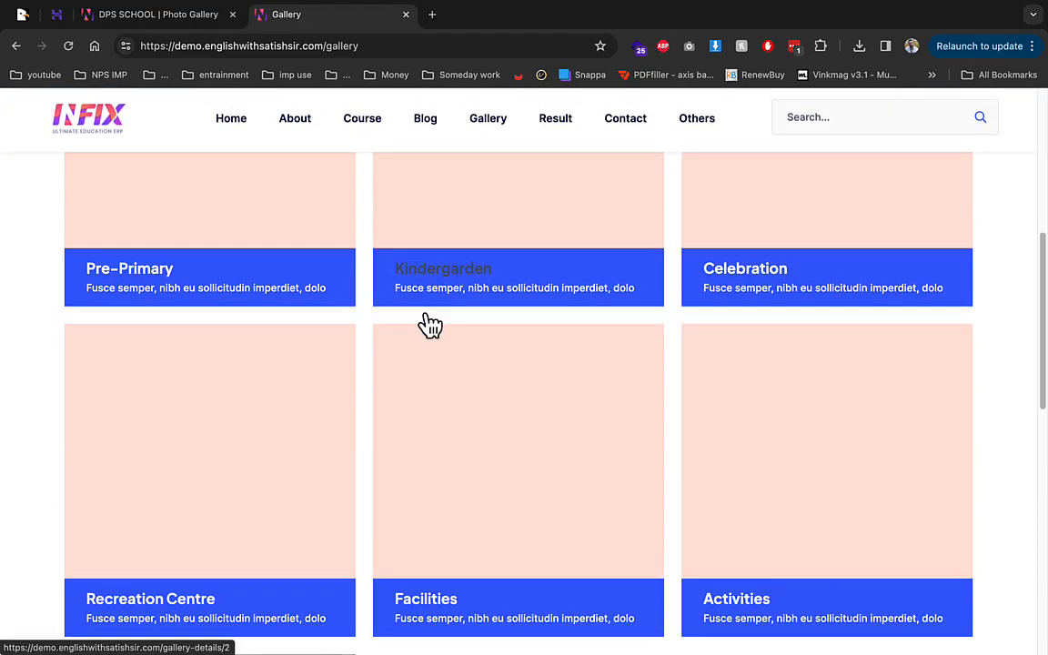
pyautogui.scroll(-5, 431, 326)
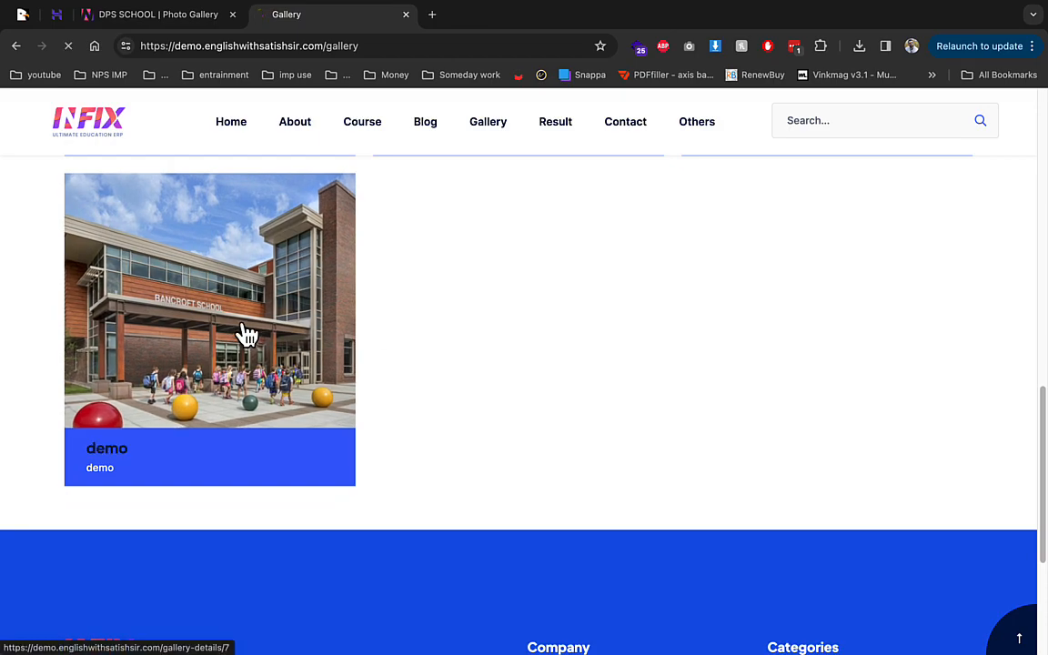
pyautogui.click(246, 335)
pyautogui.scroll(-8, 288, 368)
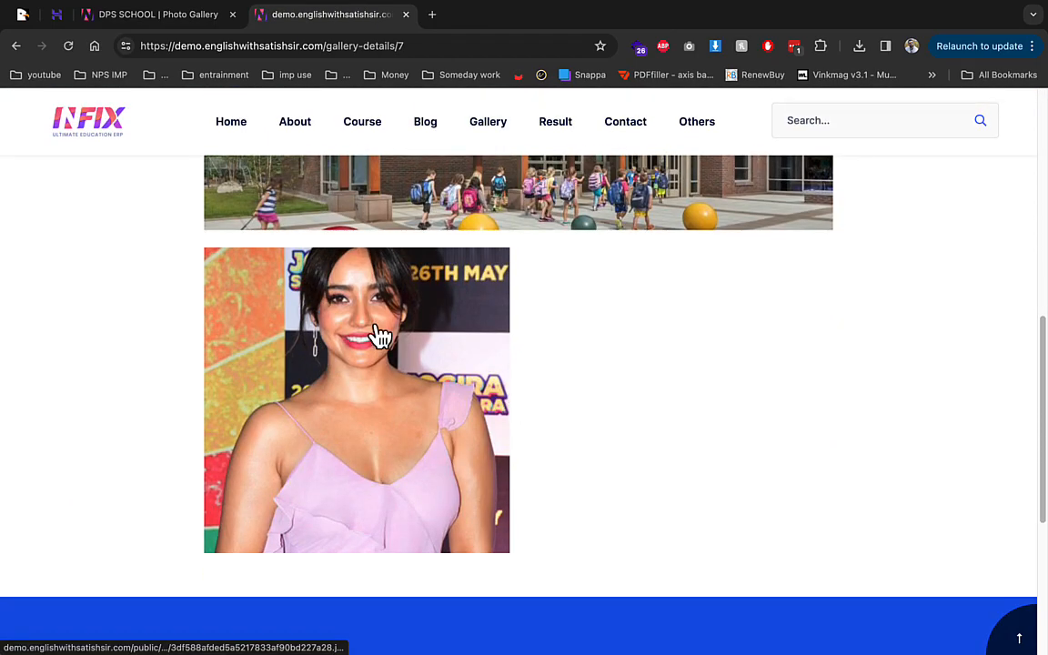
pyautogui.click(162, 16)
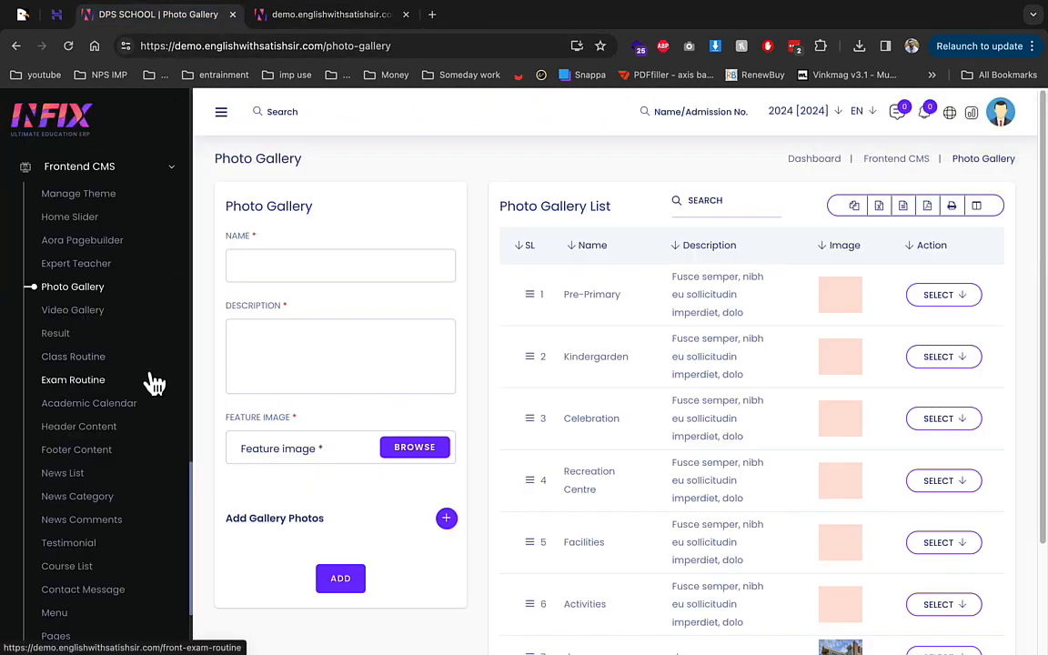
pyautogui.click(91, 310)
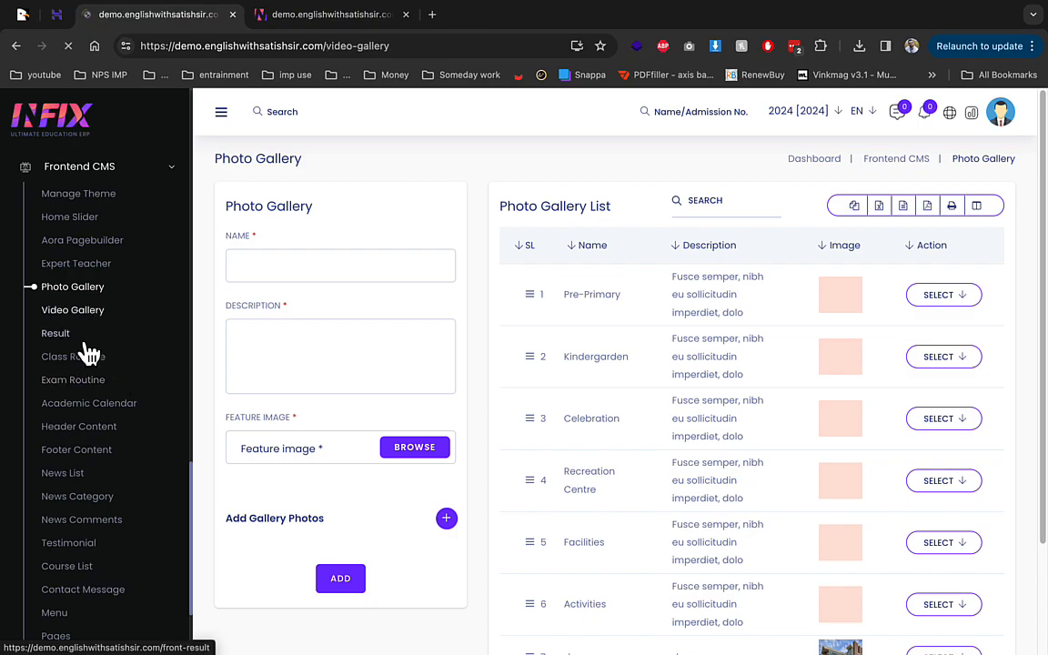
# Step: Edit the first left topbar item's phone number in Header Content settings, save, and go to Page List
pyautogui.click(96, 426)
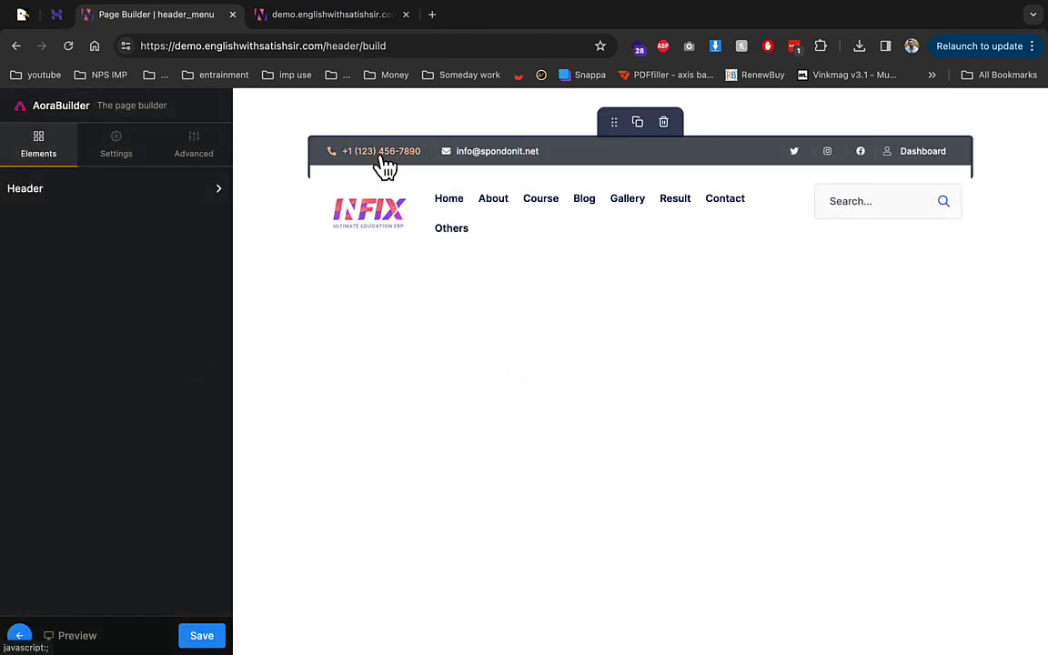
pyautogui.click(385, 166)
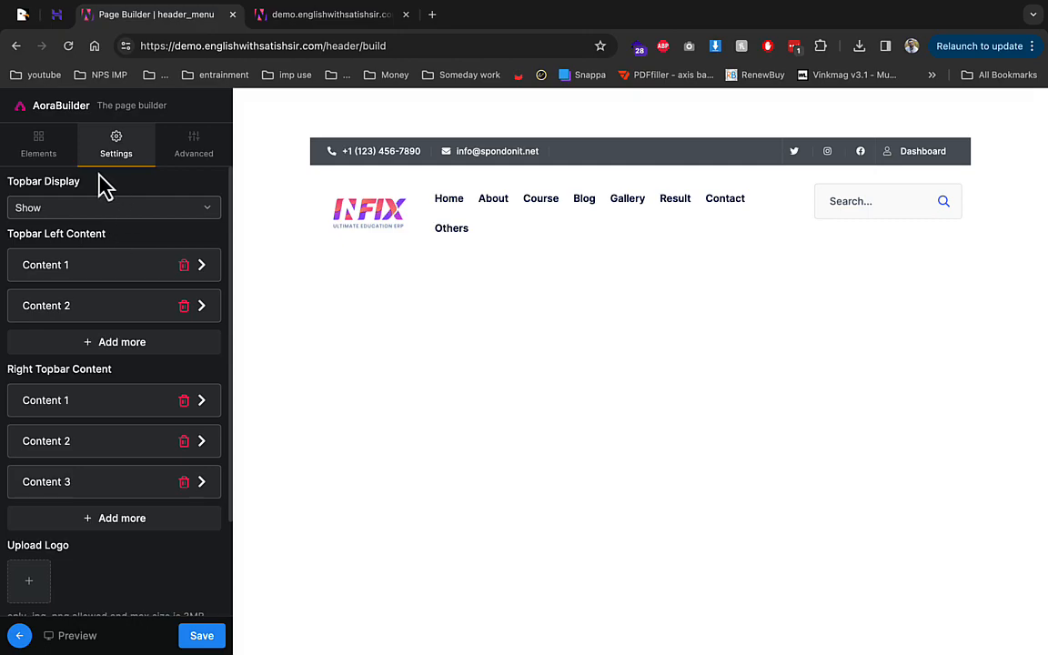
pyautogui.click(125, 269)
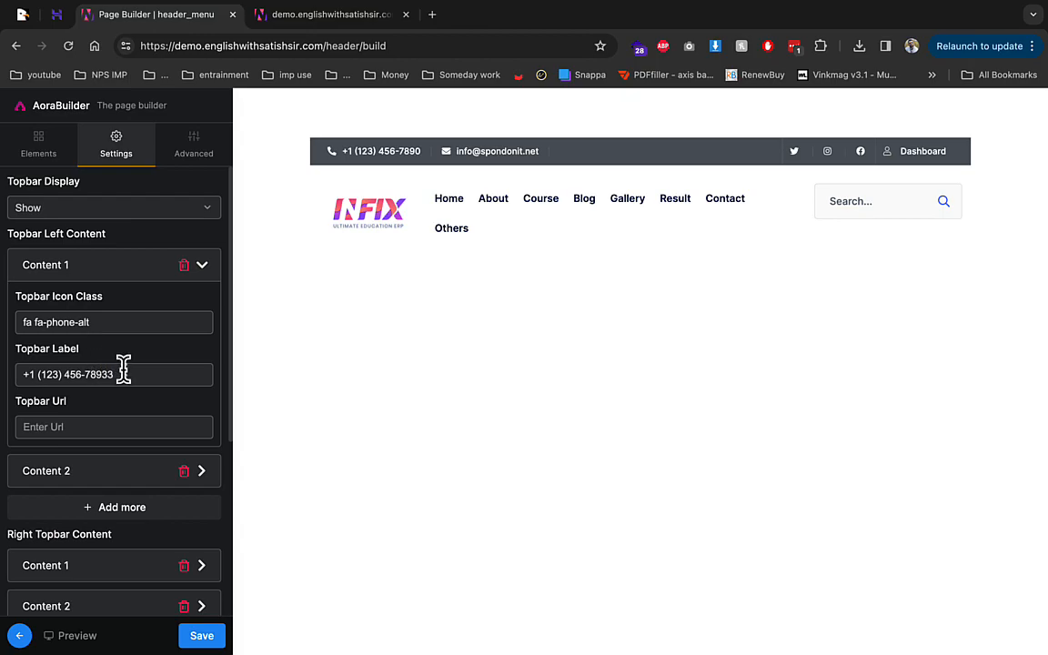
pyautogui.click(203, 639)
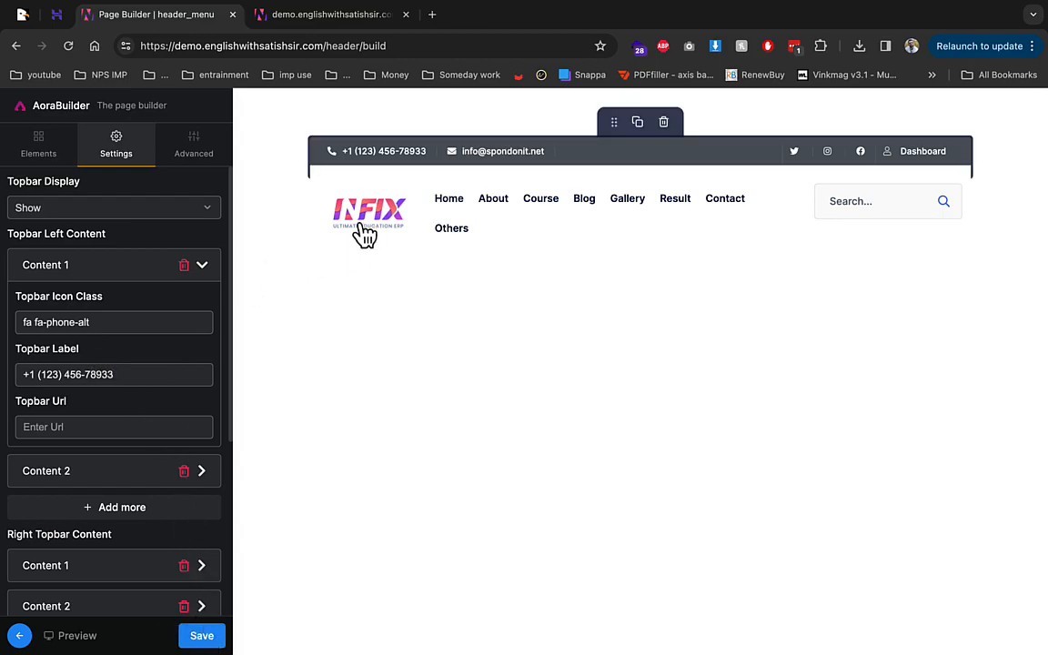
pyautogui.click(20, 635)
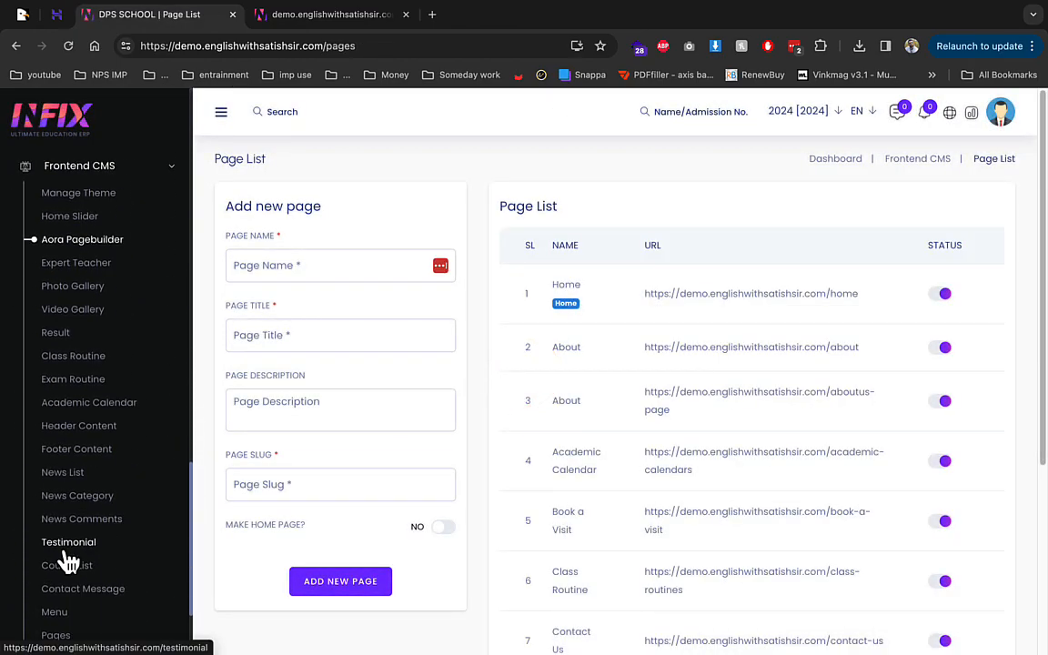
# Step: Start a news post in News List with a title and the International category
pyautogui.scroll(-1, 105, 511)
pyautogui.scroll(-2, 105, 534)
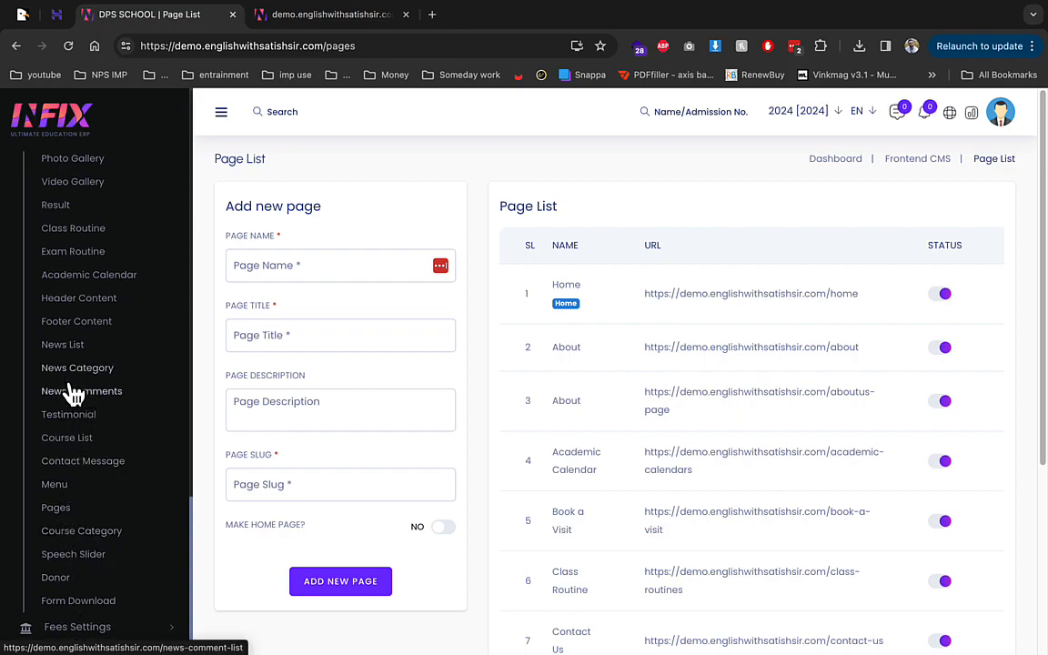
pyautogui.click(78, 352)
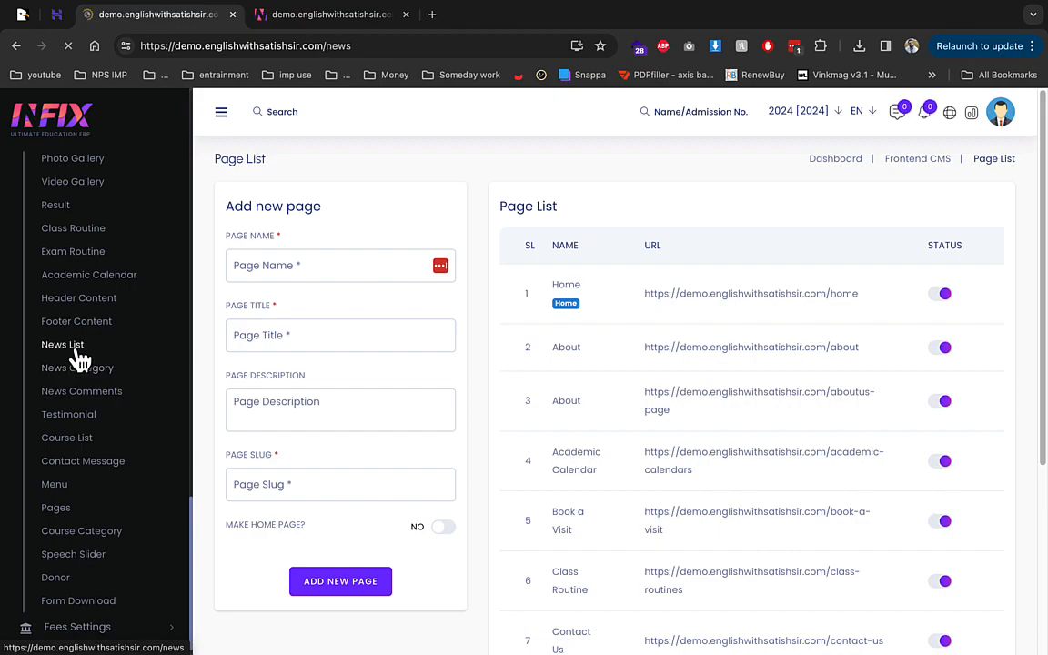
pyautogui.click(306, 255)
pyautogui.write('demo')
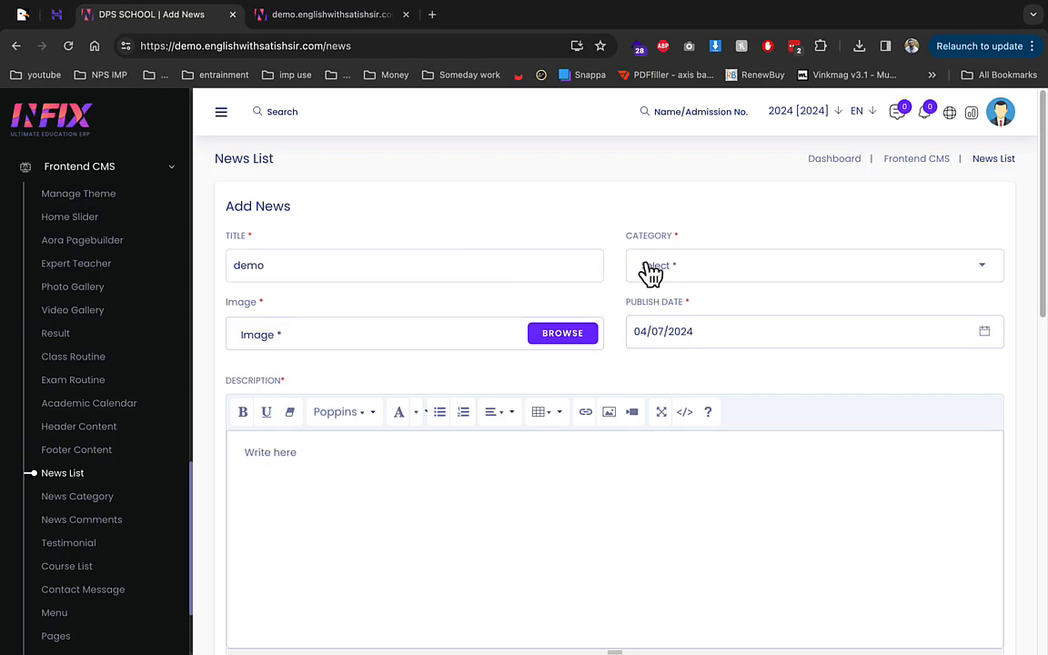
pyautogui.click(650, 267)
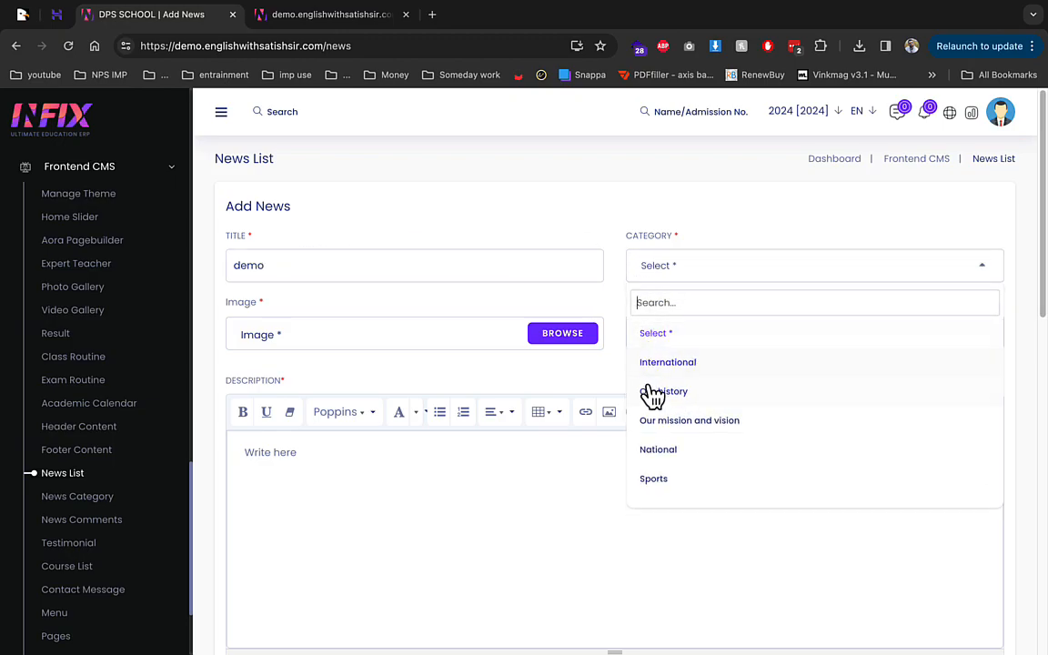
pyautogui.click(649, 364)
# Step: Retitle the post pta, attach an image, add description 'weqwe', and publish it
pyautogui.doubleClick(521, 264)
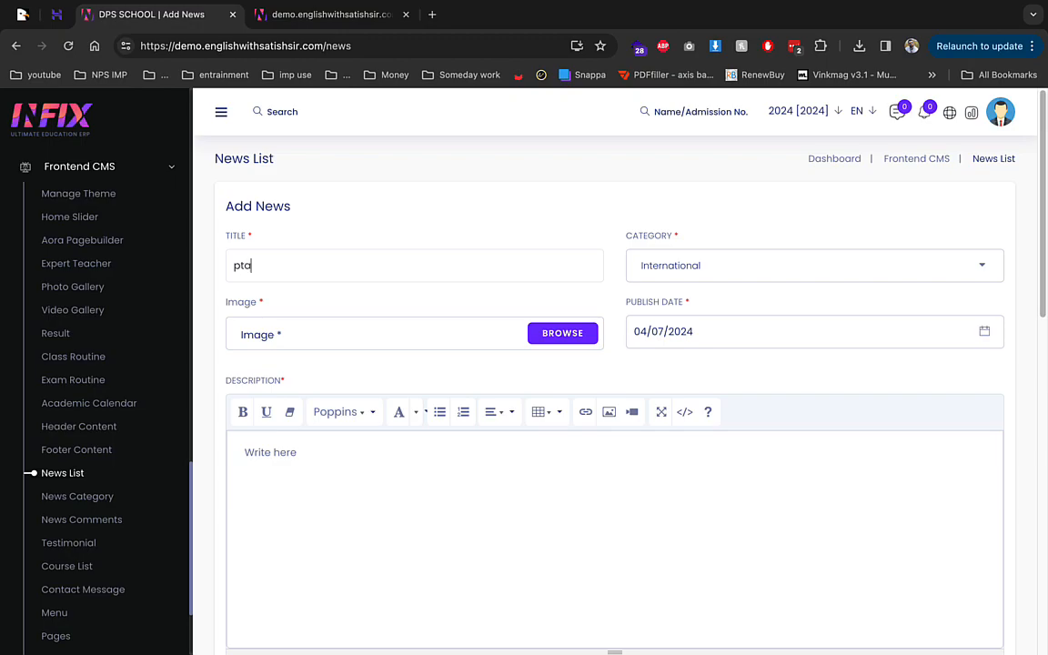
pyautogui.click(571, 342)
pyautogui.doubleClick(612, 349)
pyautogui.scroll(-4, 496, 386)
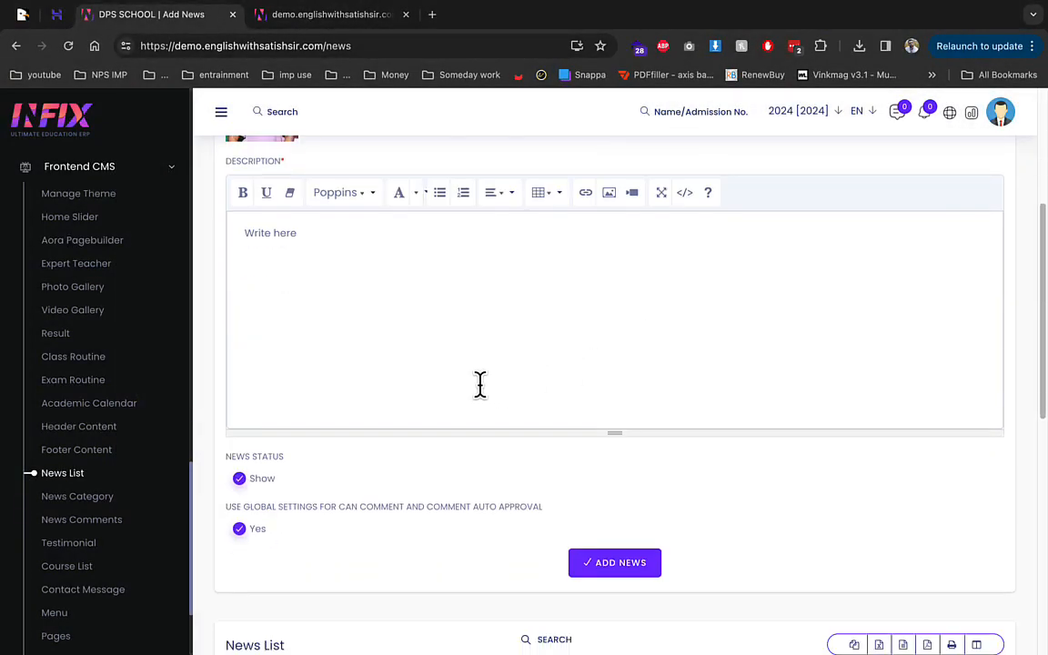
pyautogui.write('weqwe')
pyautogui.click(624, 562)
# Step: Confirm the pta post on the website's Blog list and its details page
pyautogui.click(338, 17)
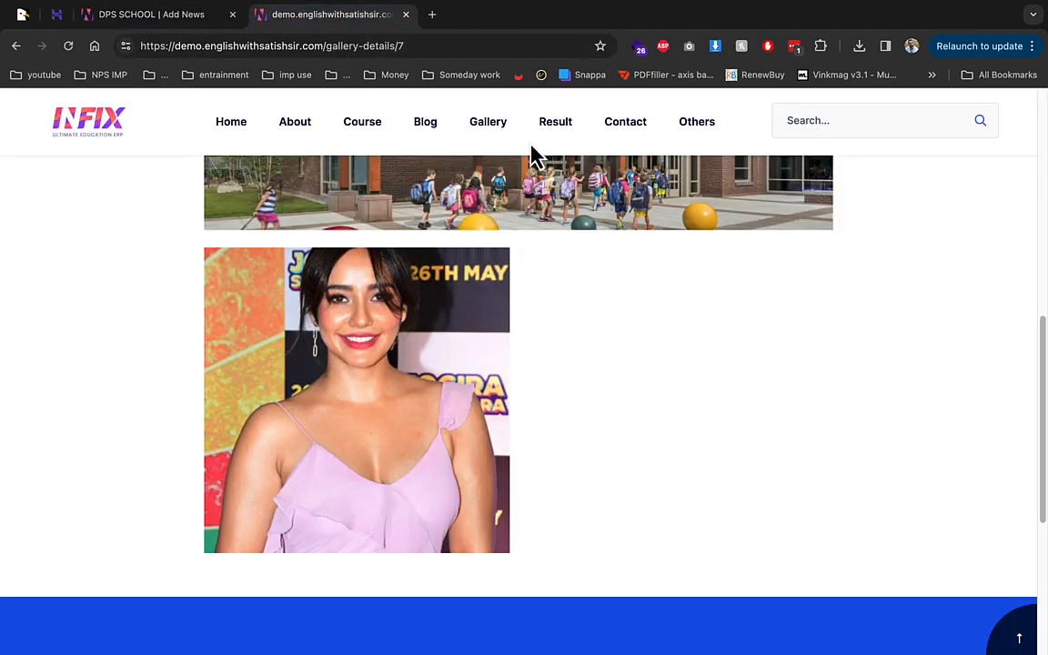
pyautogui.click(426, 127)
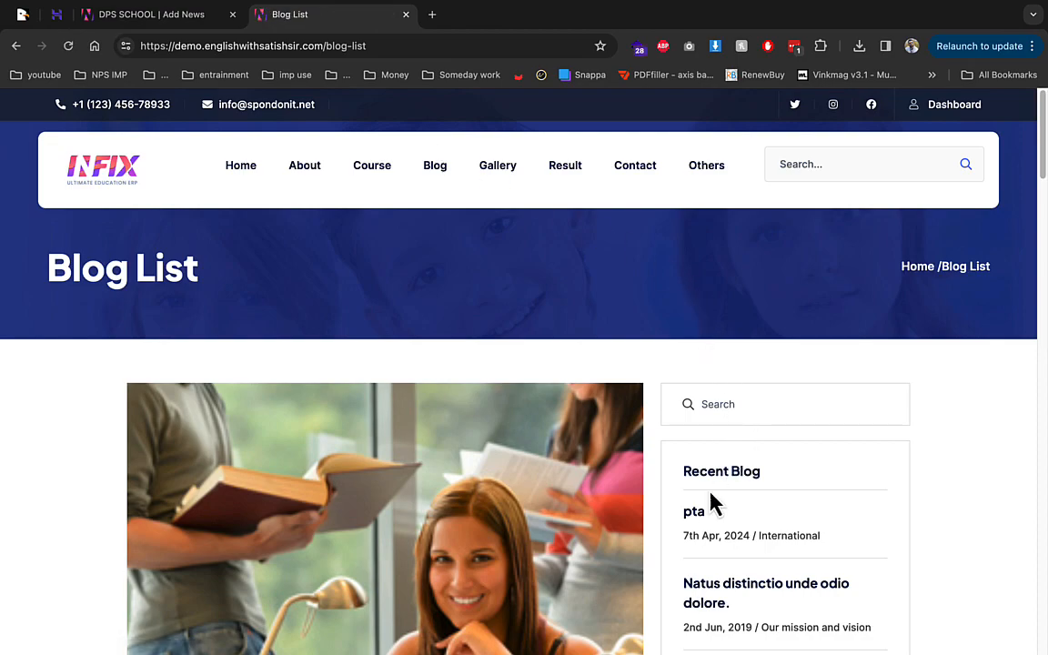
pyautogui.click(696, 517)
pyautogui.scroll(-5, 636, 464)
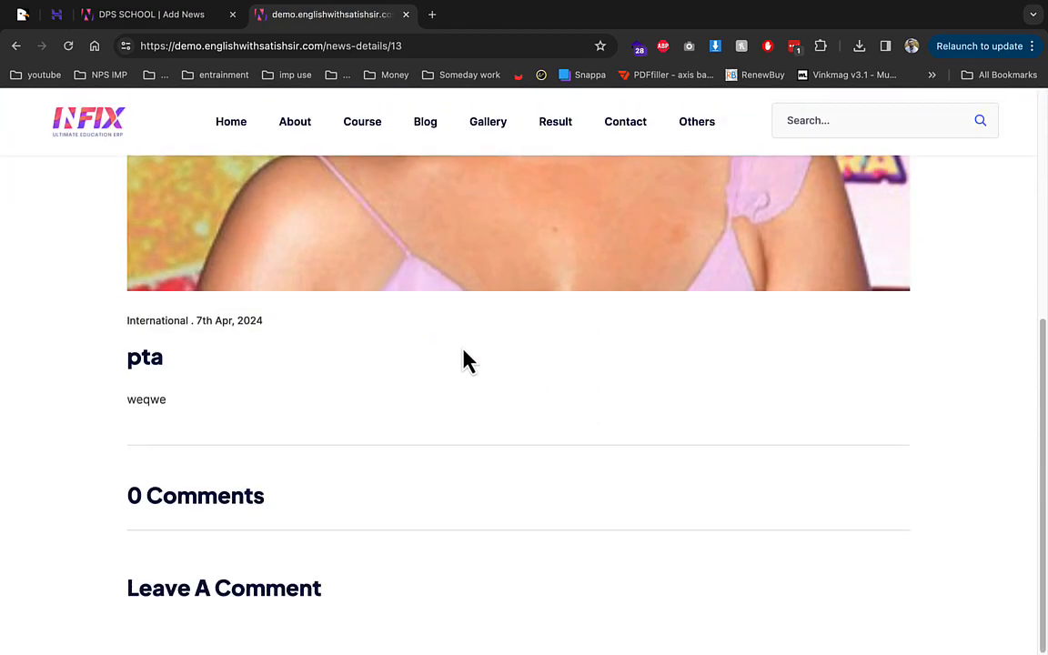
pyautogui.click(151, 15)
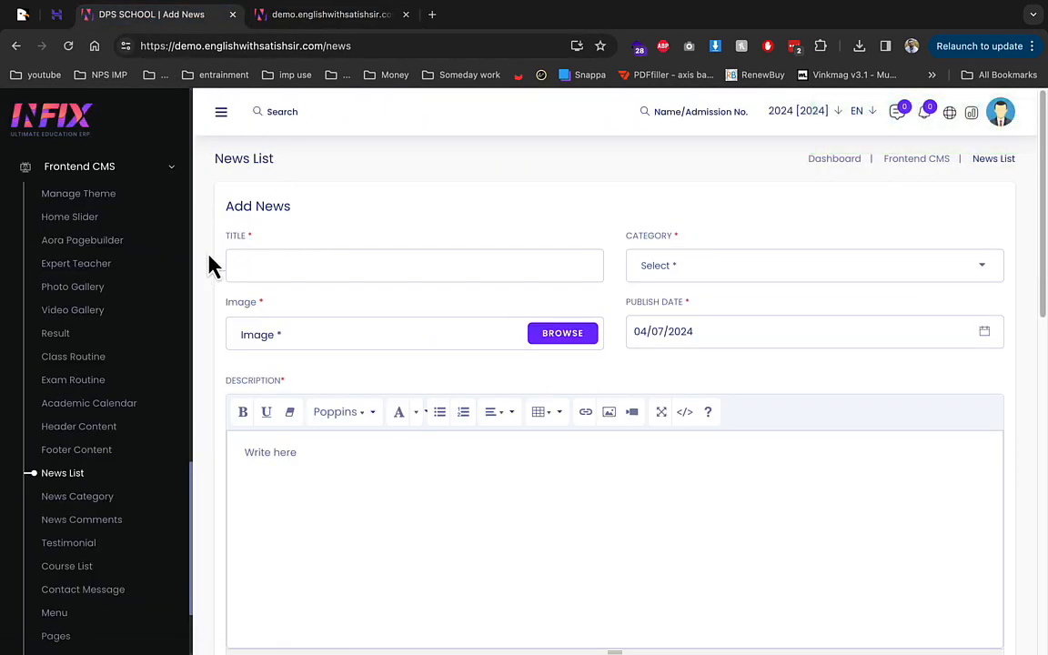
# Step: Open Admin Section > Admission Query and close the website tab
pyautogui.click(126, 166)
pyautogui.scroll(10, 135, 238)
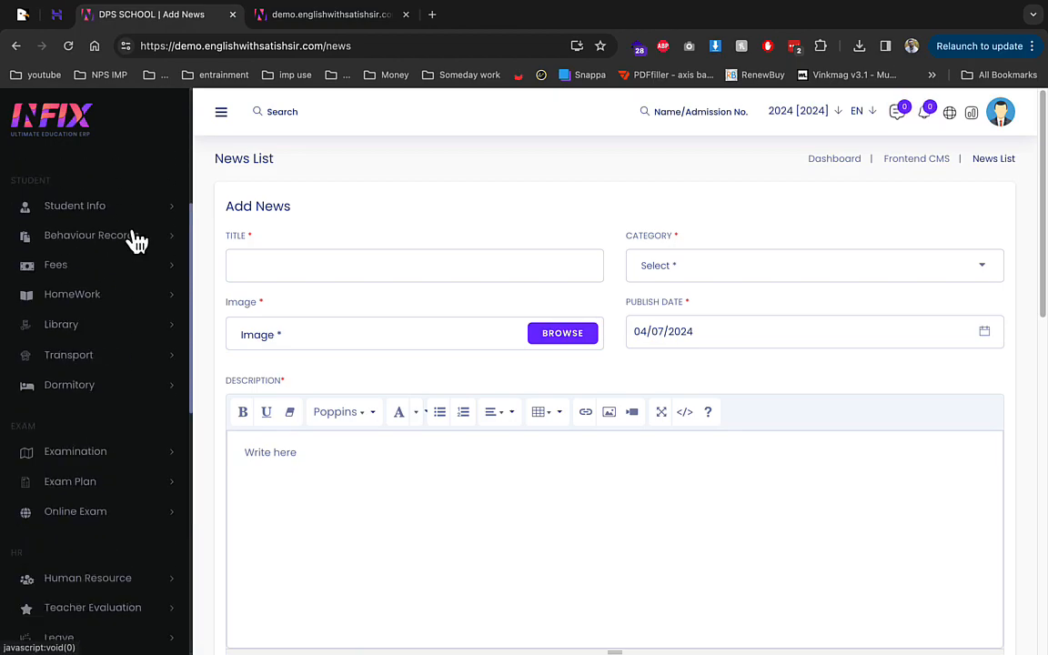
pyautogui.click(122, 307)
pyautogui.click(111, 329)
pyautogui.click(405, 14)
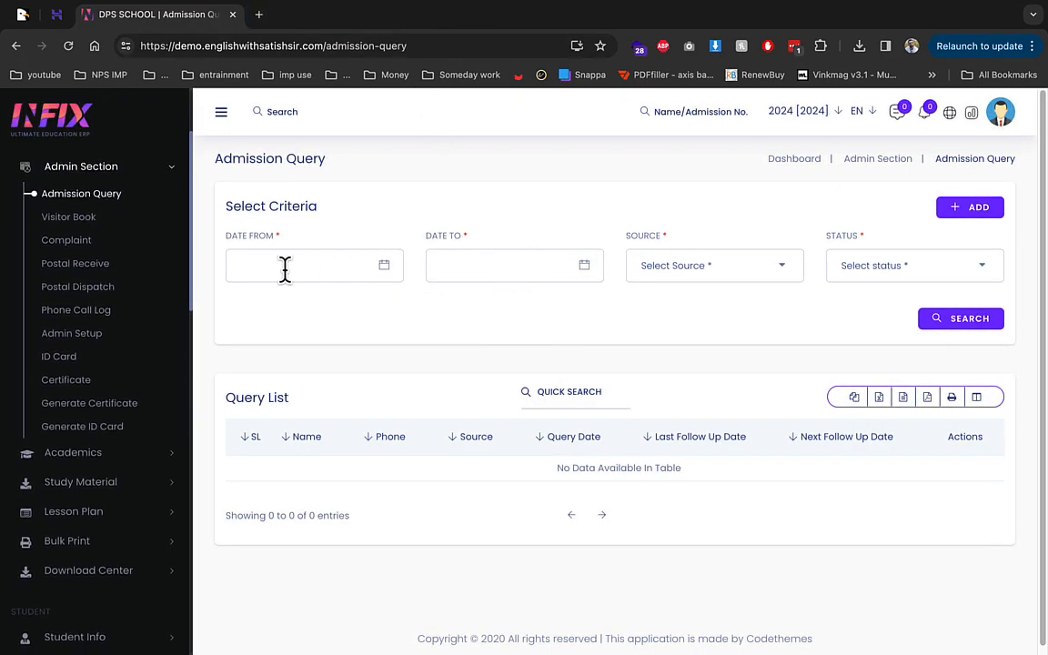
# Step: Preview the admission query form's class choices, cancel it, and open the Visitor Book
pyautogui.click(979, 208)
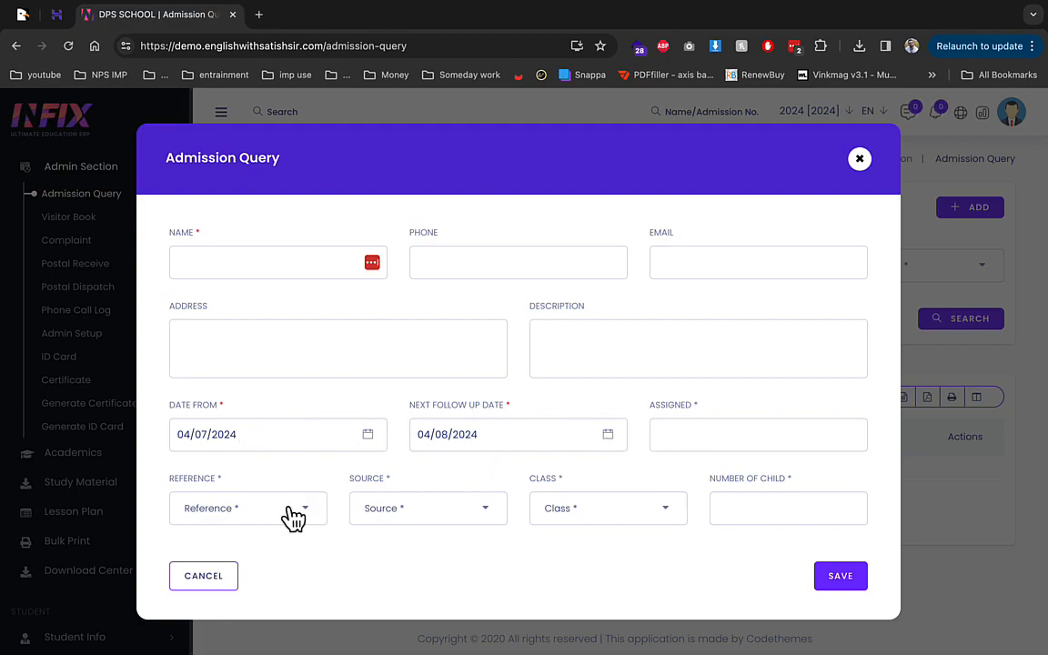
pyautogui.click(557, 519)
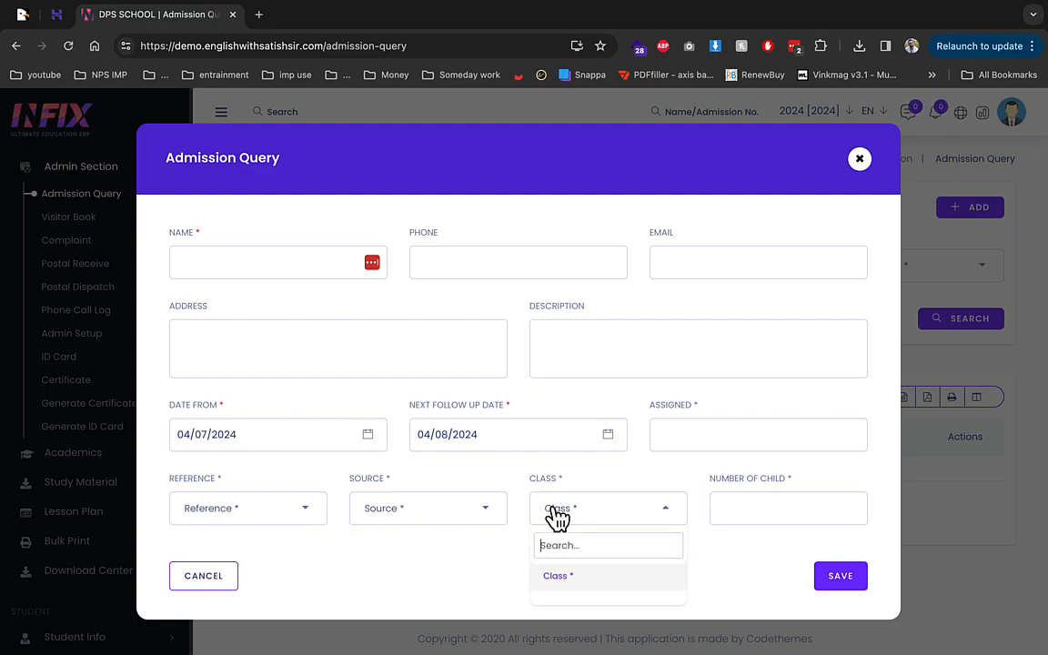
pyautogui.click(742, 506)
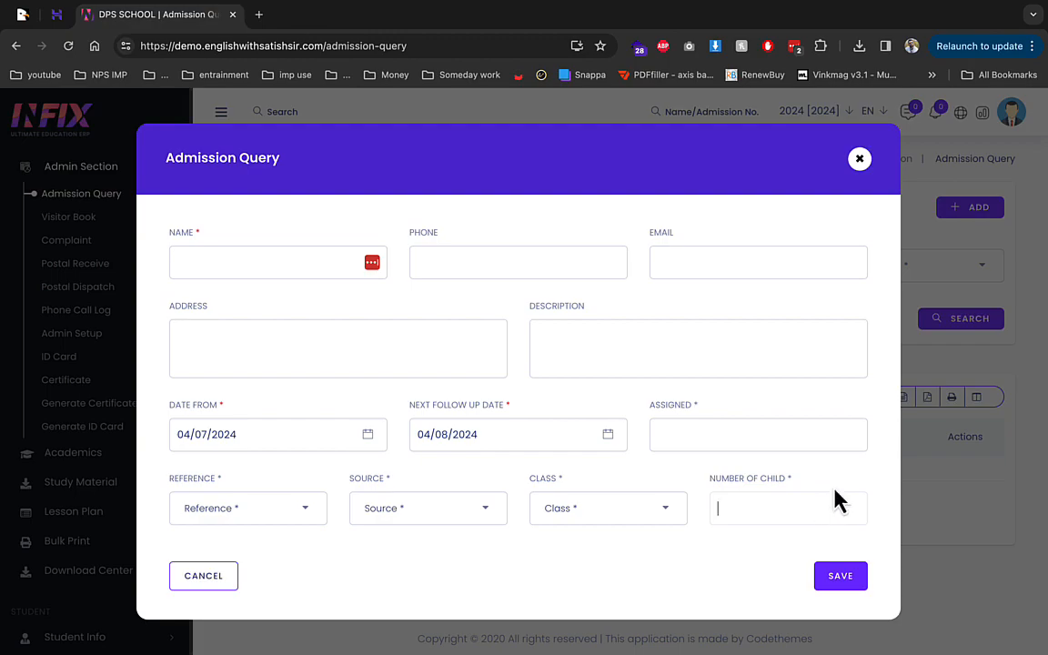
pyautogui.click(860, 160)
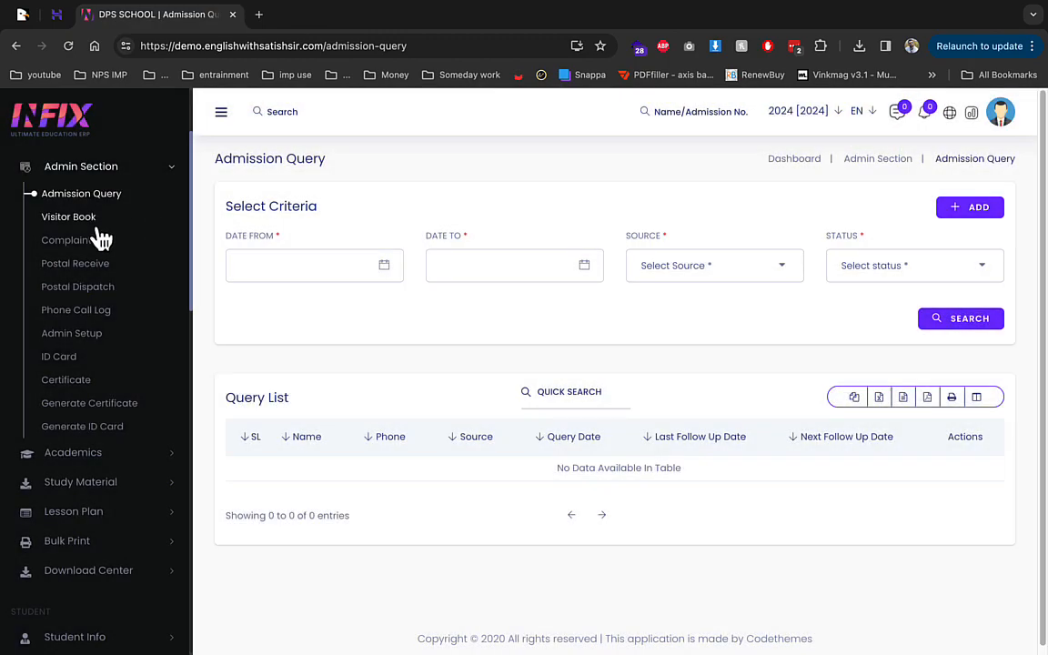
pyautogui.click(93, 220)
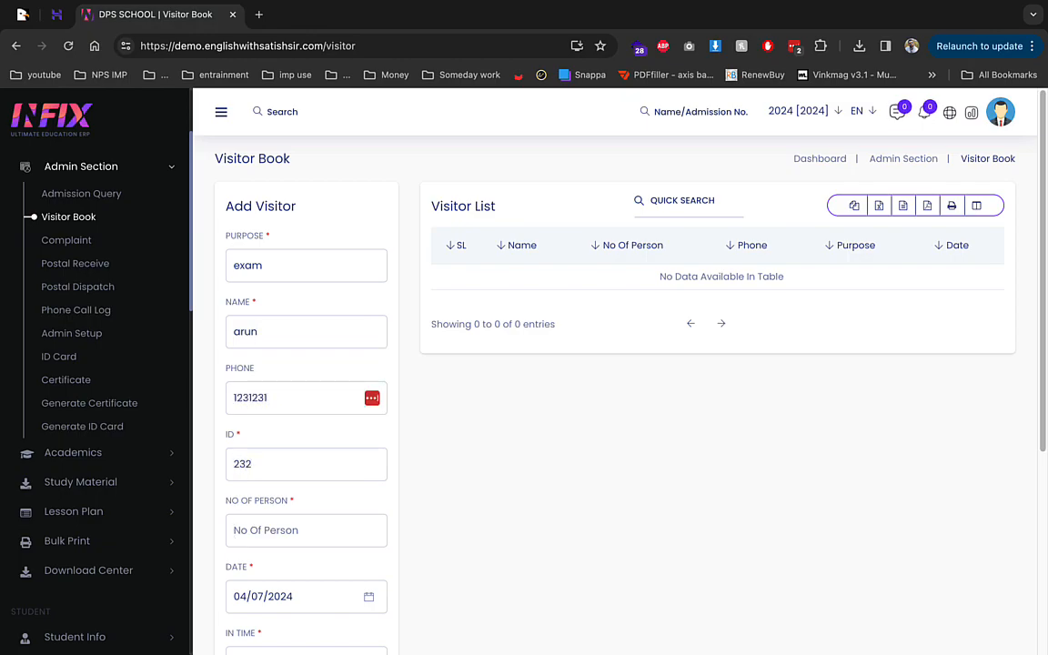
# Step: Set arrival minutes to 27 and departure hour to 2, save the visitor entry, then open Complaint
pyautogui.scroll(-3, 310, 363)
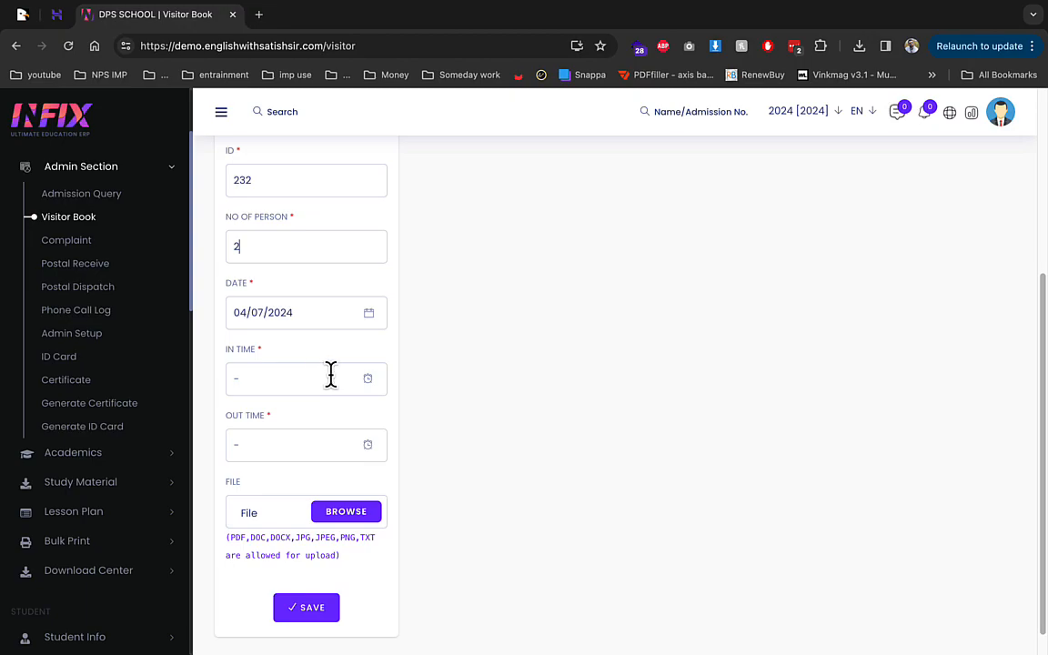
pyautogui.click(321, 373)
pyautogui.click(329, 421)
pyautogui.click(329, 522)
pyautogui.click(431, 381)
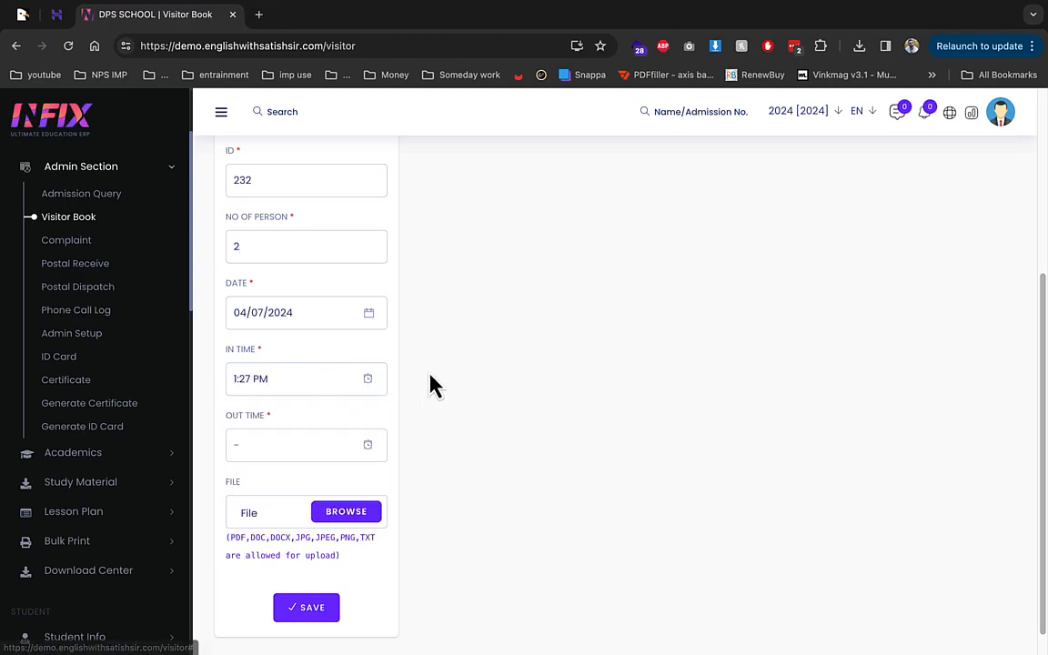
pyautogui.click(364, 453)
pyautogui.click(263, 489)
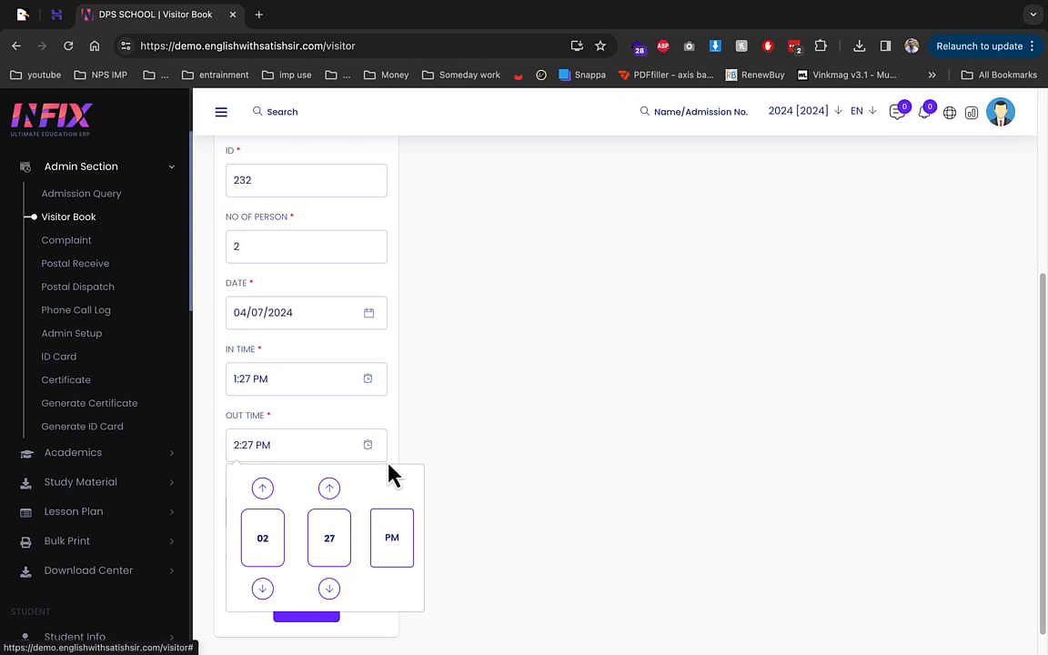
pyautogui.click(428, 461)
pyautogui.click(312, 607)
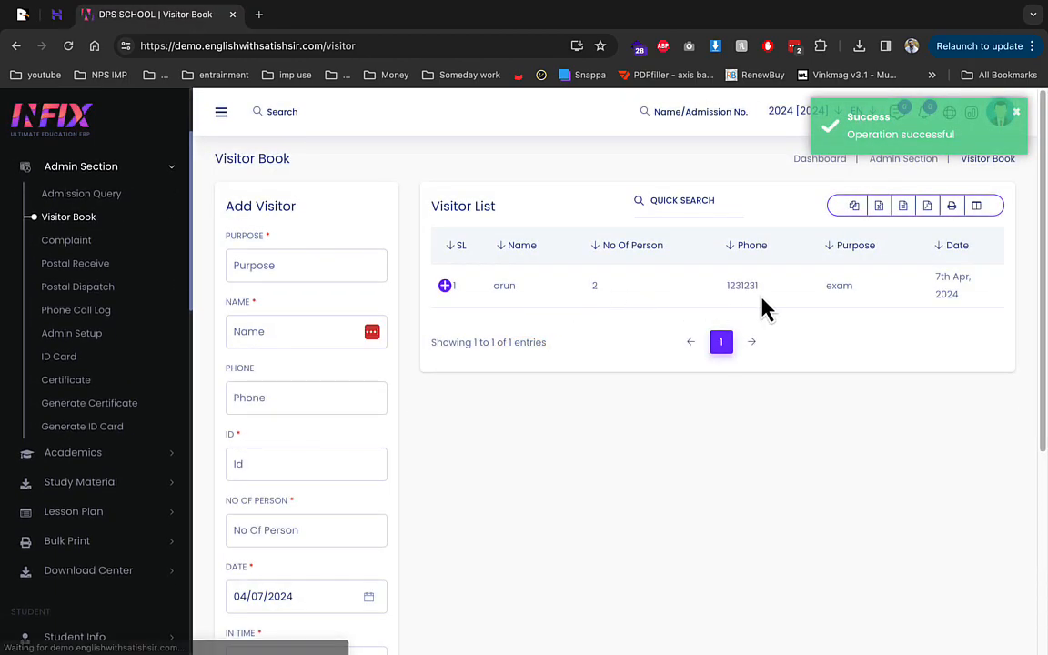
pyautogui.click(98, 248)
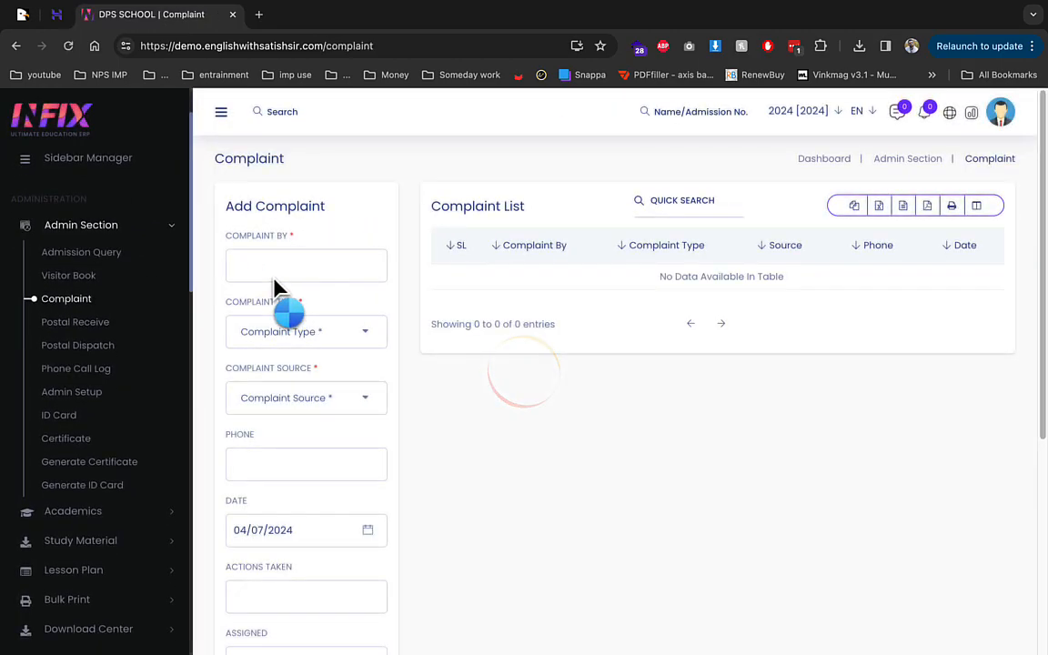
# Step: Browse the postal pages, then save a new Source entry named fb in Admin Setup
pyautogui.click(94, 272)
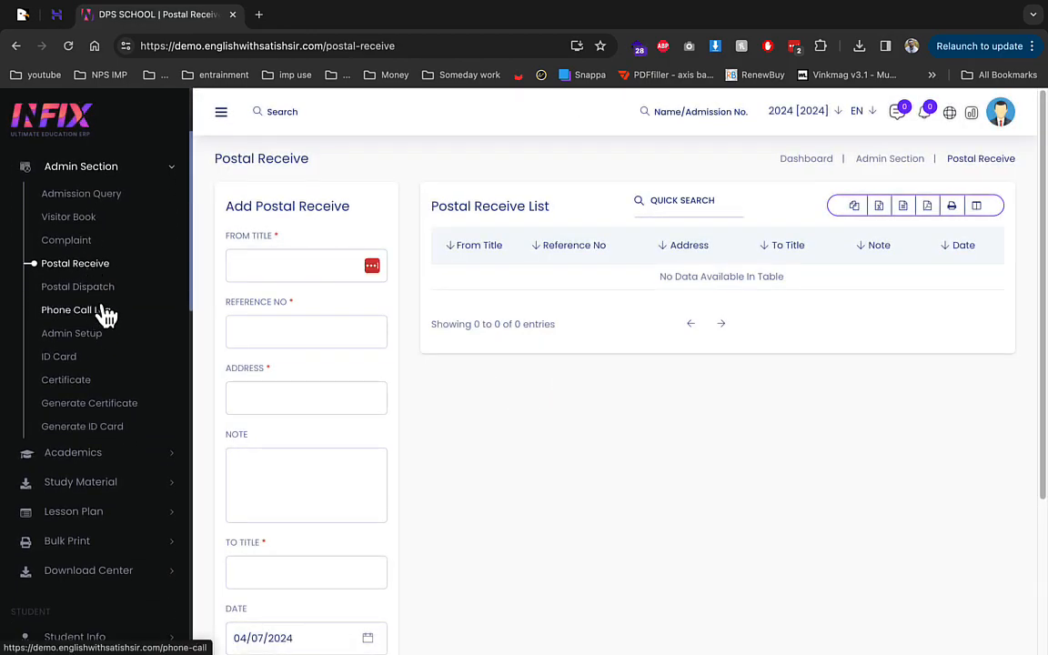
pyautogui.click(101, 289)
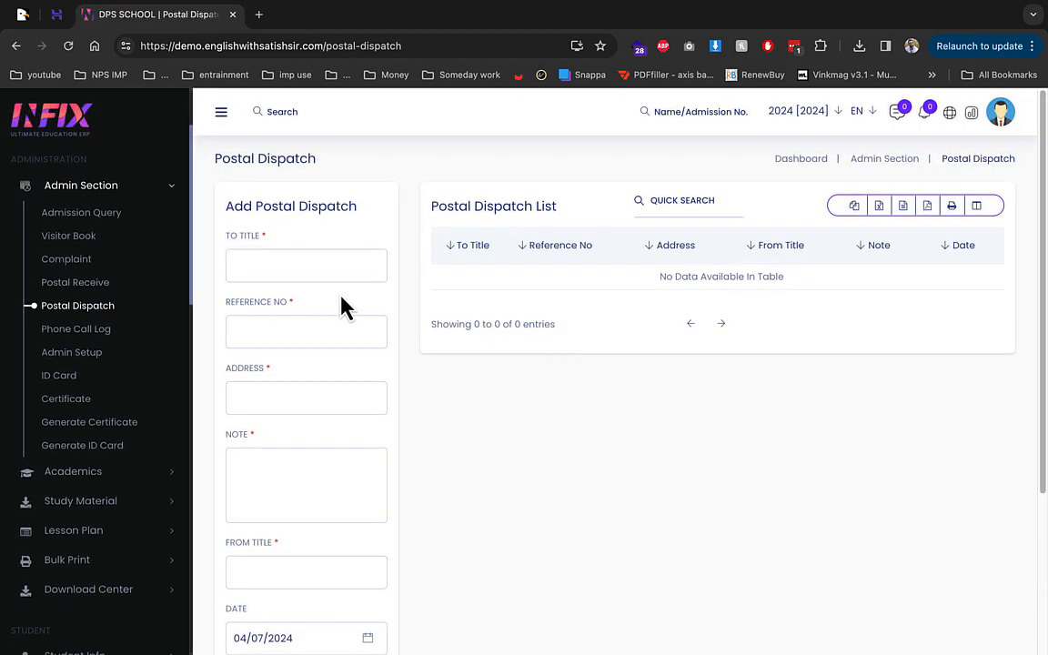
pyautogui.click(95, 338)
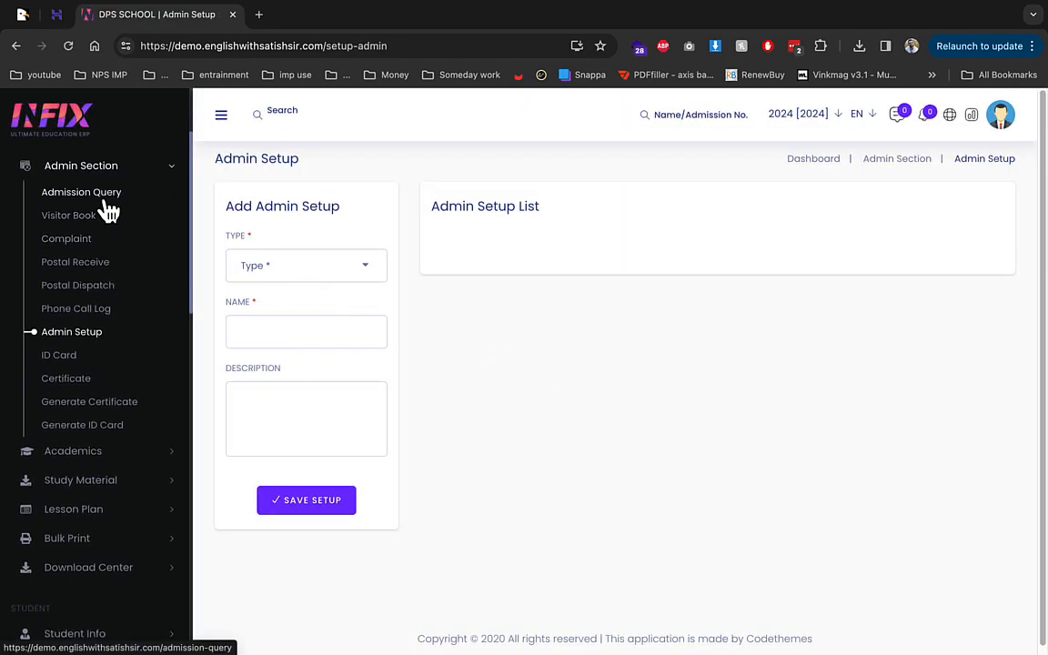
pyautogui.click(303, 273)
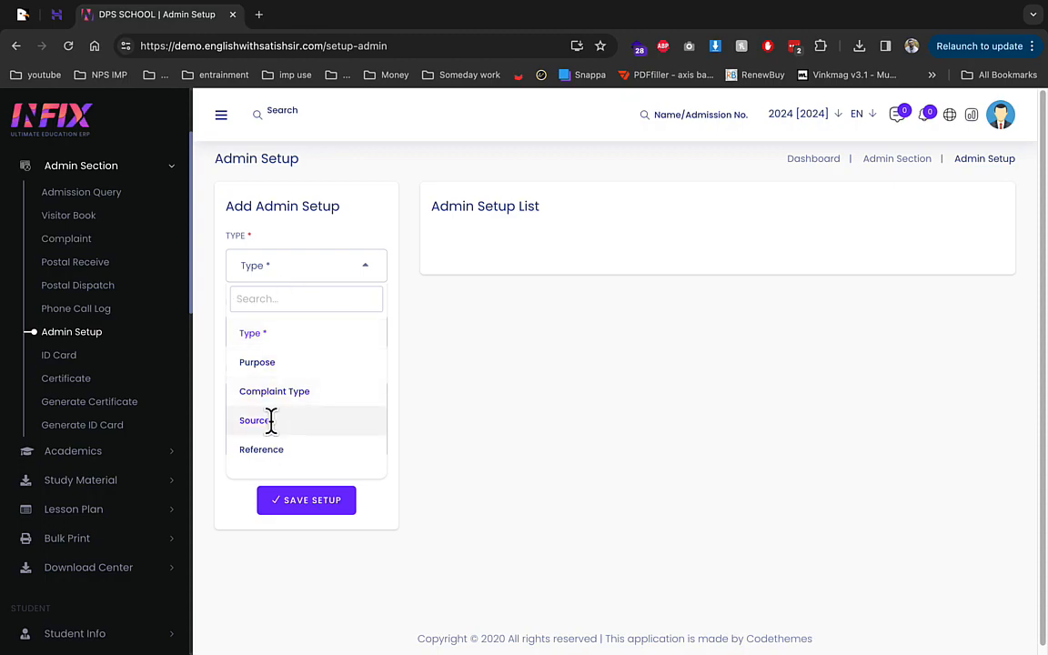
pyautogui.click(268, 420)
pyautogui.click(284, 331)
pyautogui.write('fb')
pyautogui.click(282, 391)
pyautogui.write('fb')
pyautogui.click(311, 502)
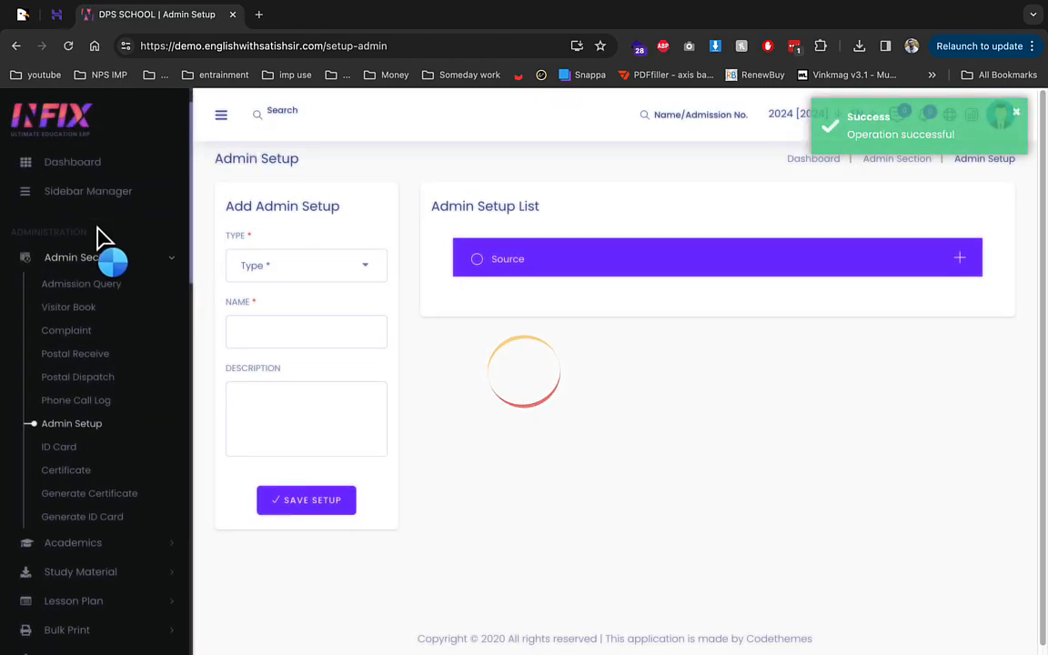
# Step: Verify fb appears in the admission query Source list, then return to Admin Setup
pyautogui.click(291, 271)
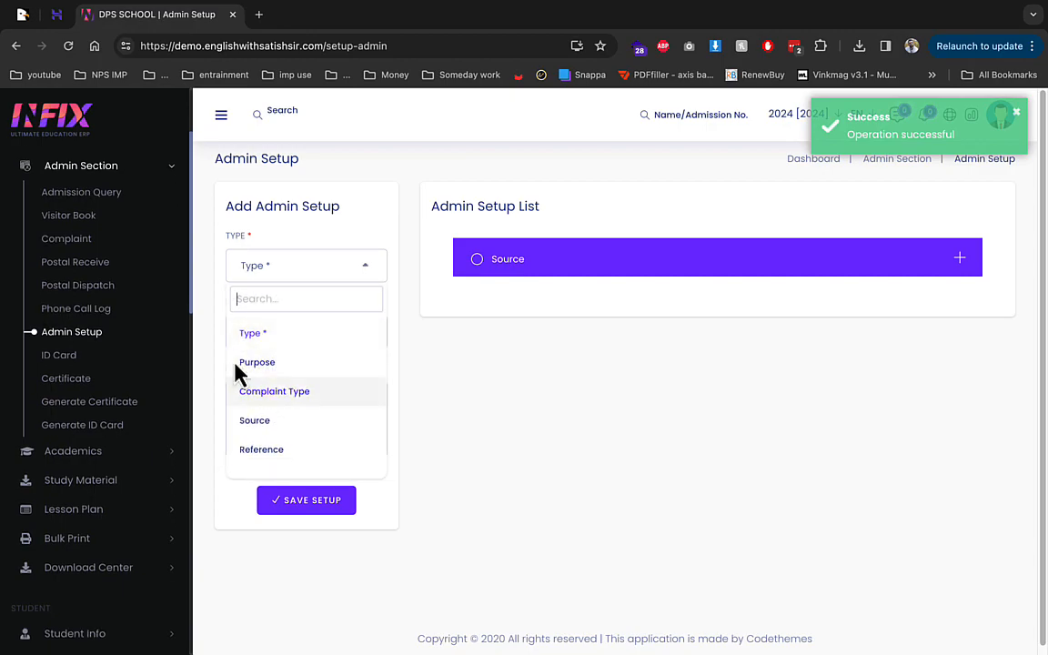
pyautogui.click(80, 193)
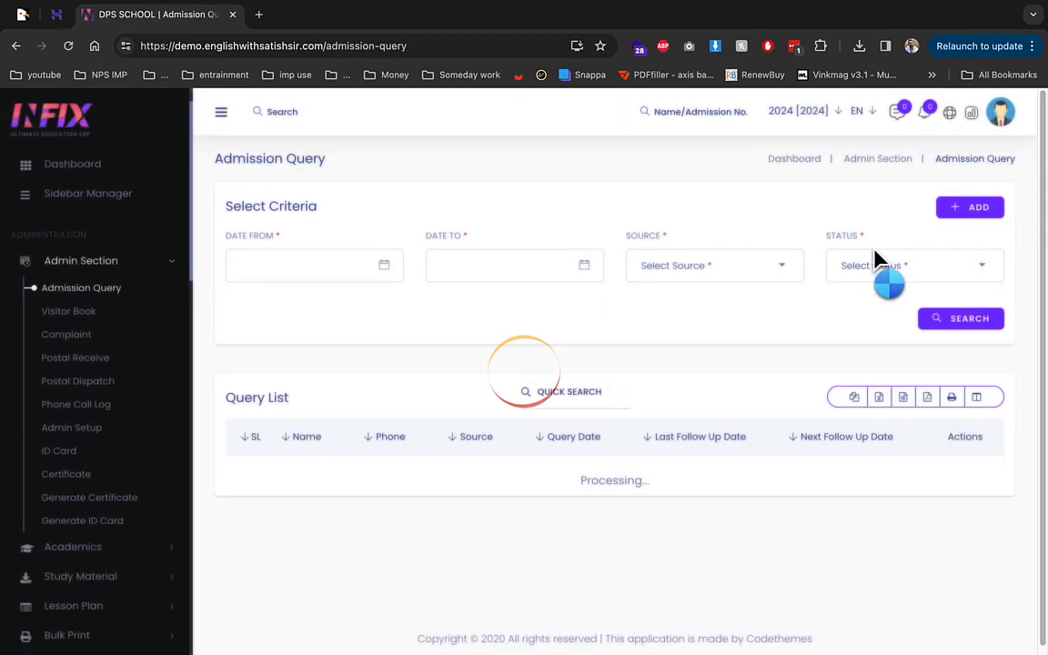
pyautogui.click(955, 209)
pyautogui.click(402, 523)
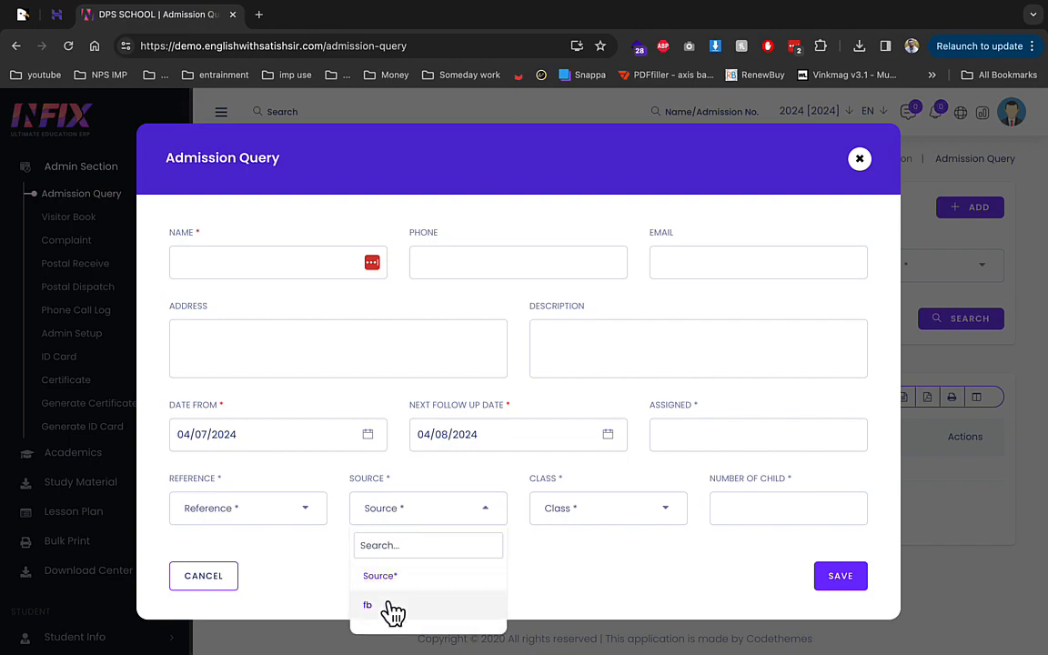
pyautogui.click(864, 163)
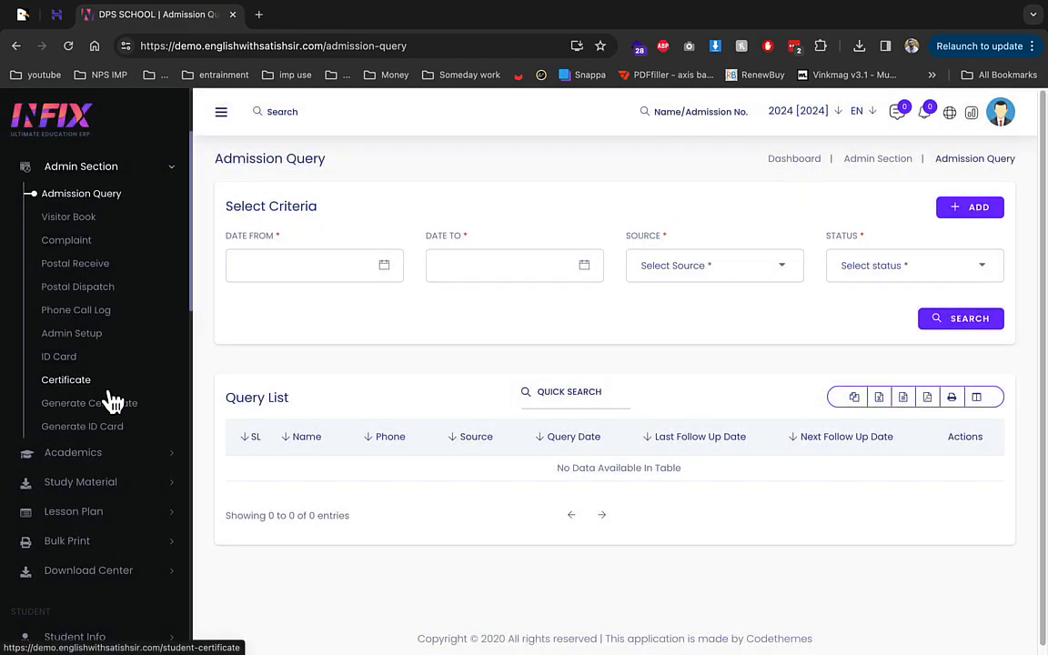
pyautogui.click(73, 333)
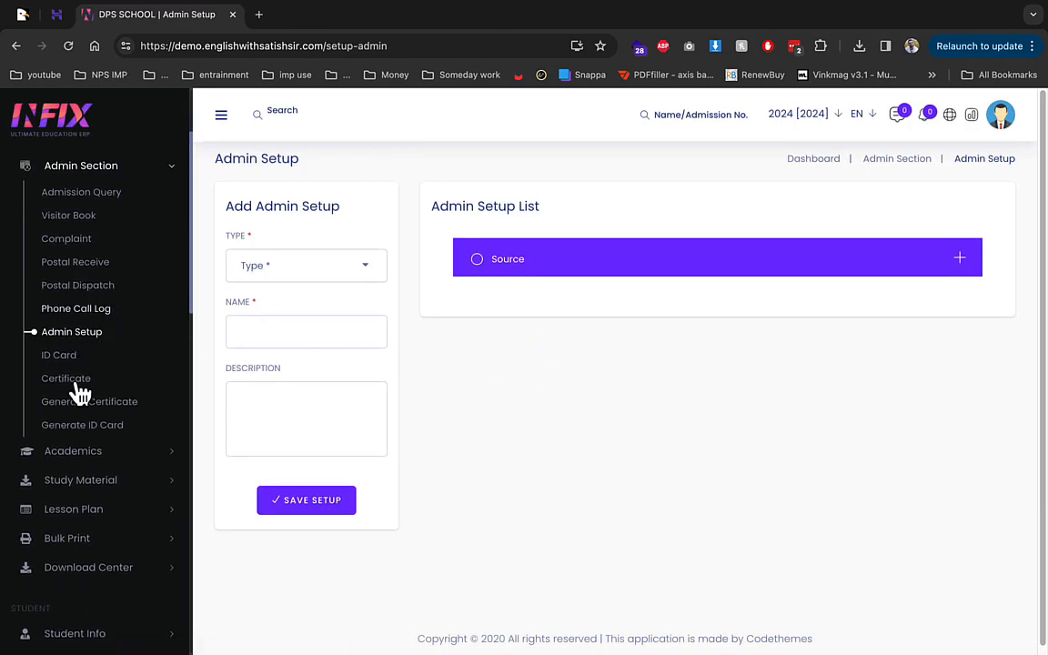
# Step: Start a new ID card and set its layout to Horizontal
pyautogui.click(71, 362)
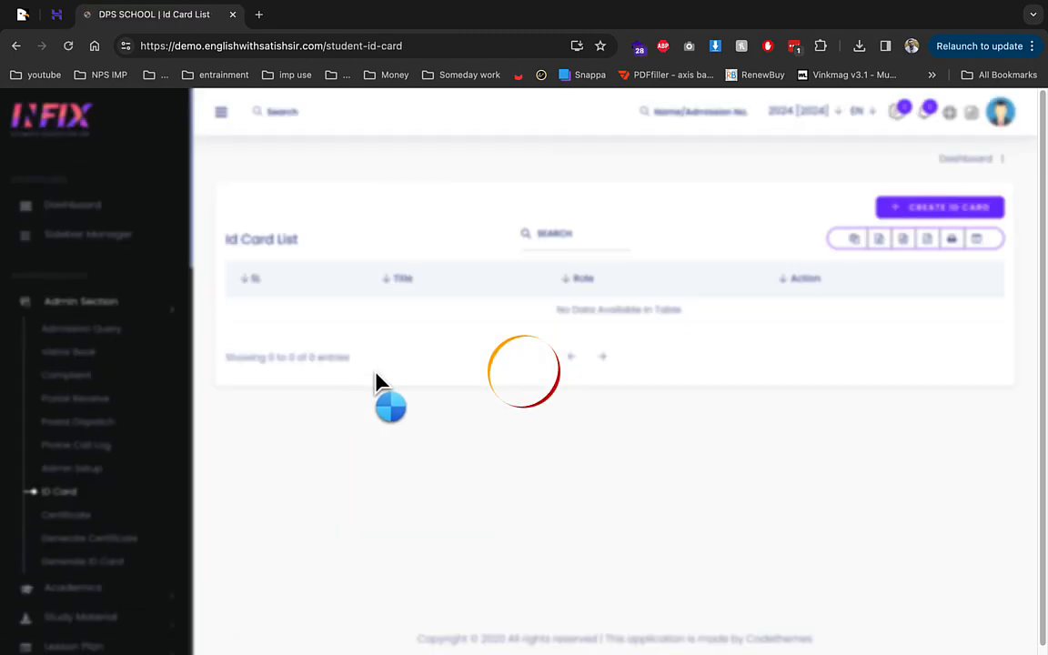
pyautogui.click(951, 211)
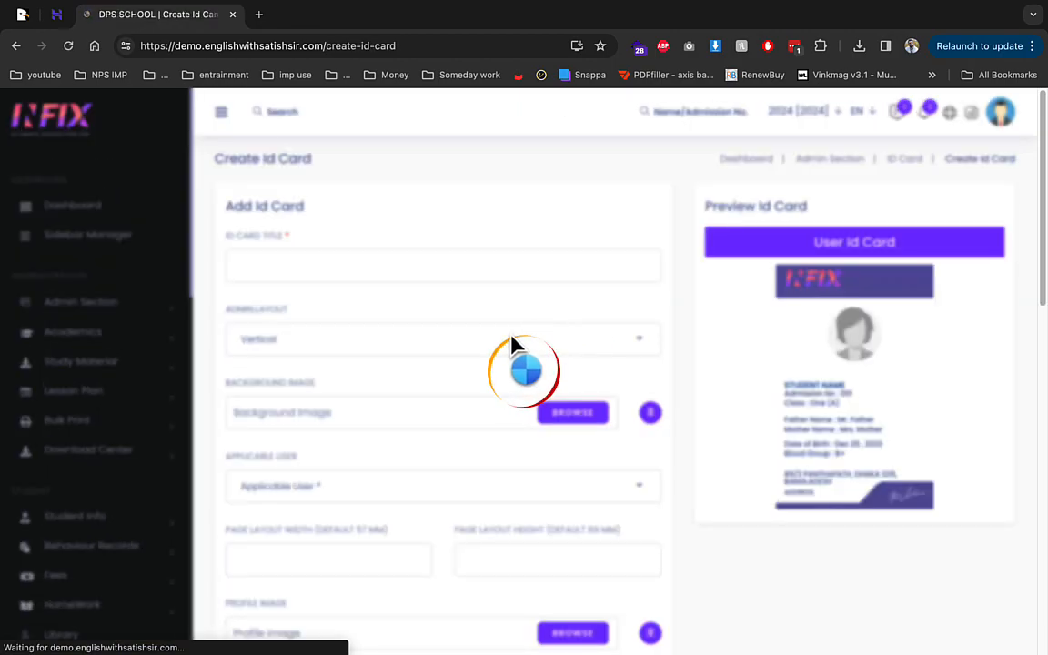
pyautogui.scroll(-3, 478, 369)
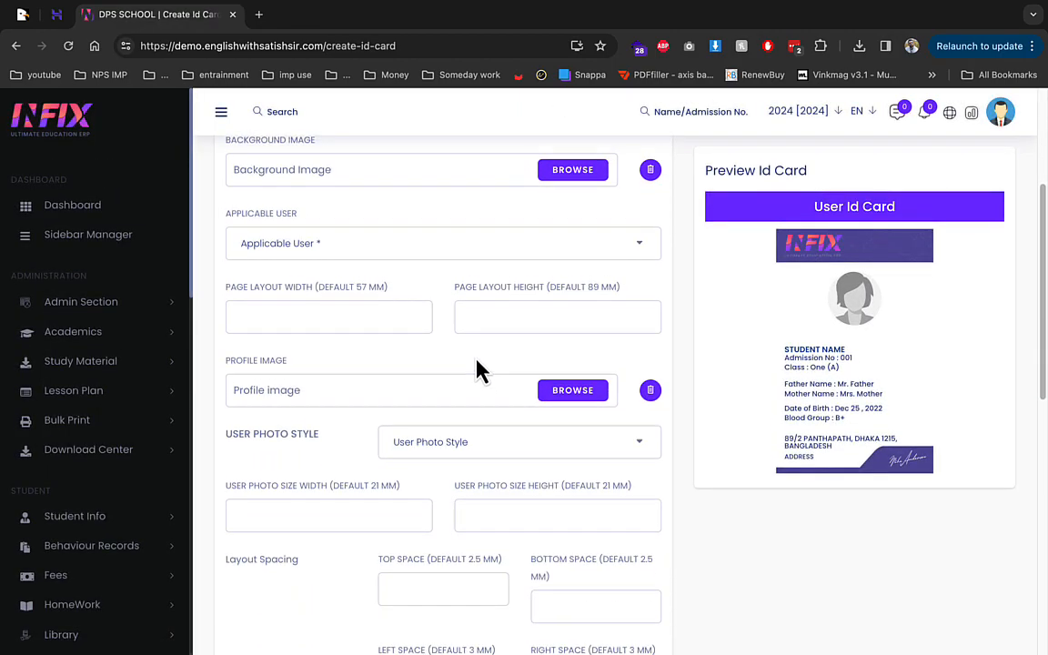
pyautogui.scroll(1, 454, 354)
pyautogui.click(401, 227)
pyautogui.click(355, 284)
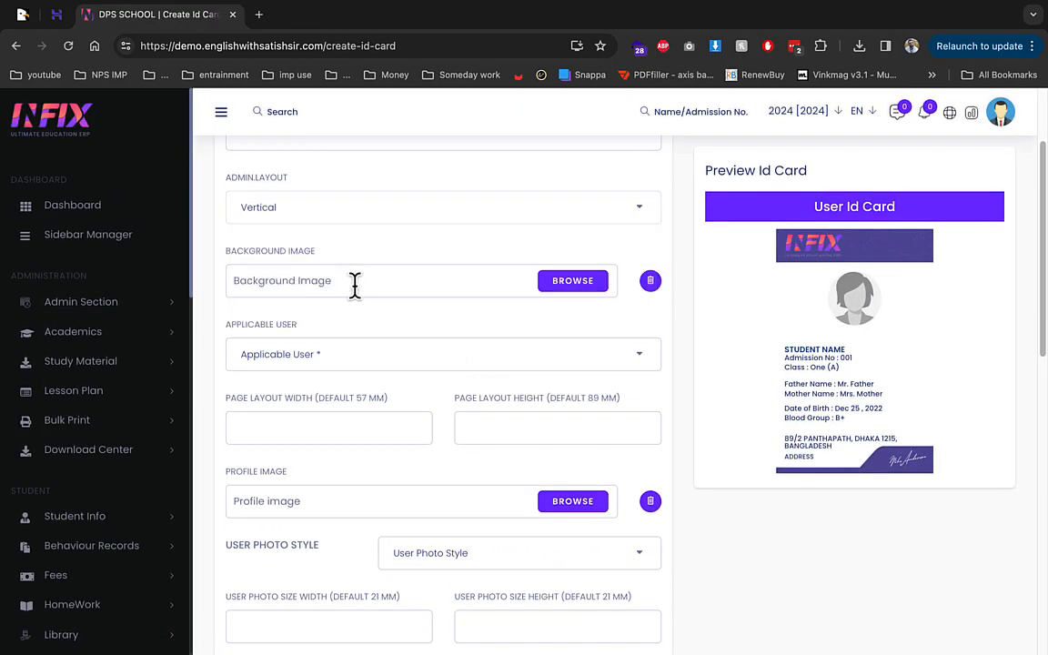
pyautogui.click(377, 222)
pyautogui.click(332, 307)
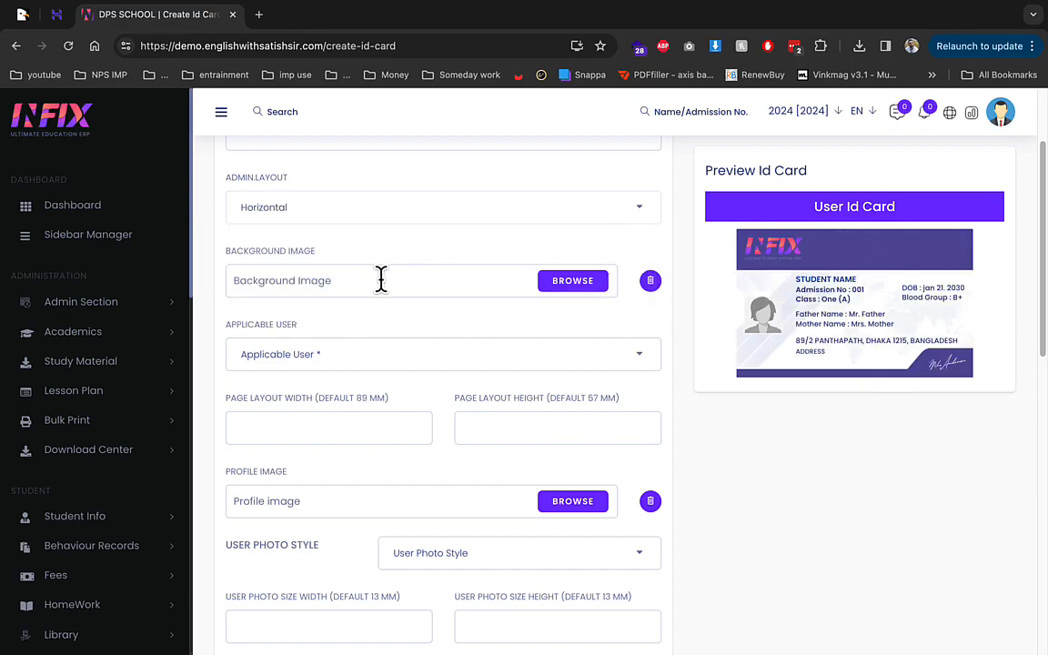
pyautogui.scroll(2, 107, 316)
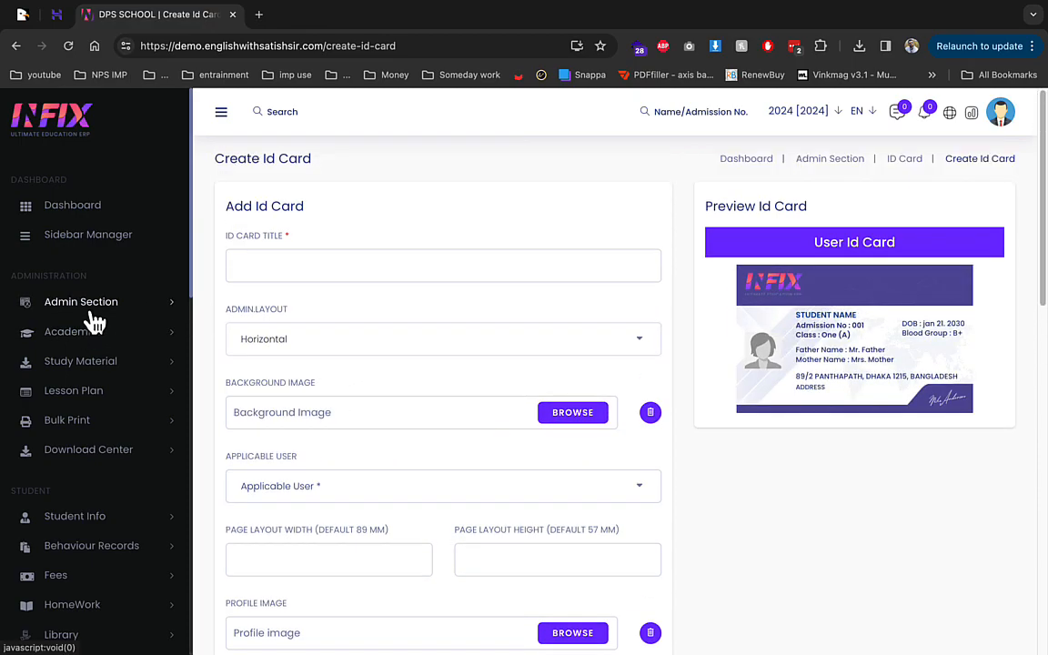
# Step: Expand the Admin Section and Academics menus in the sidebar
pyautogui.click(91, 310)
pyautogui.scroll(-2, 86, 519)
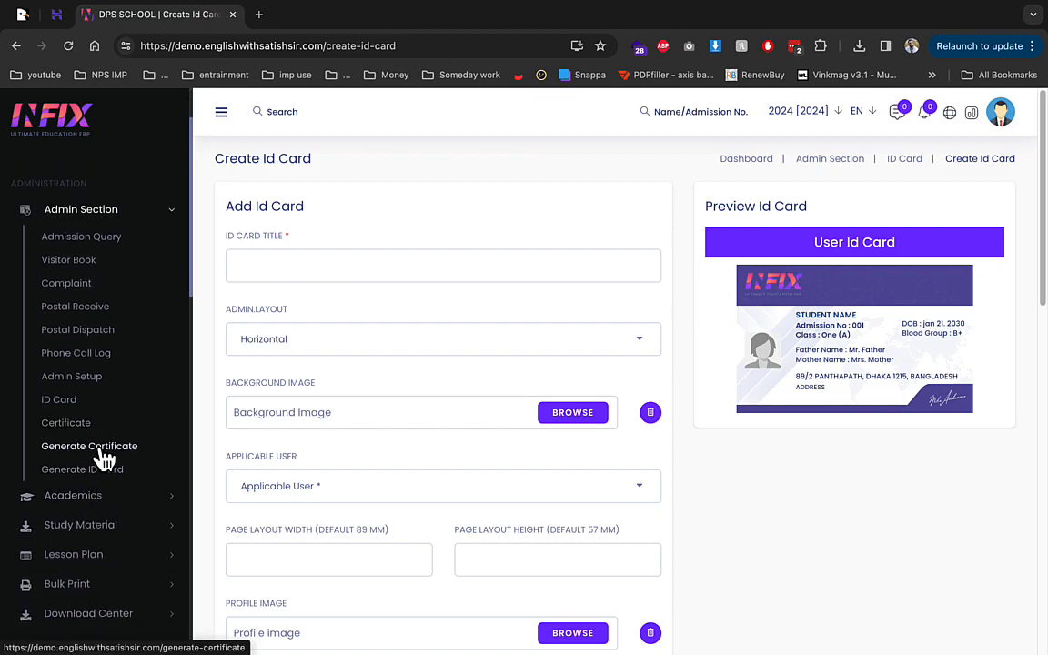
pyautogui.click(77, 498)
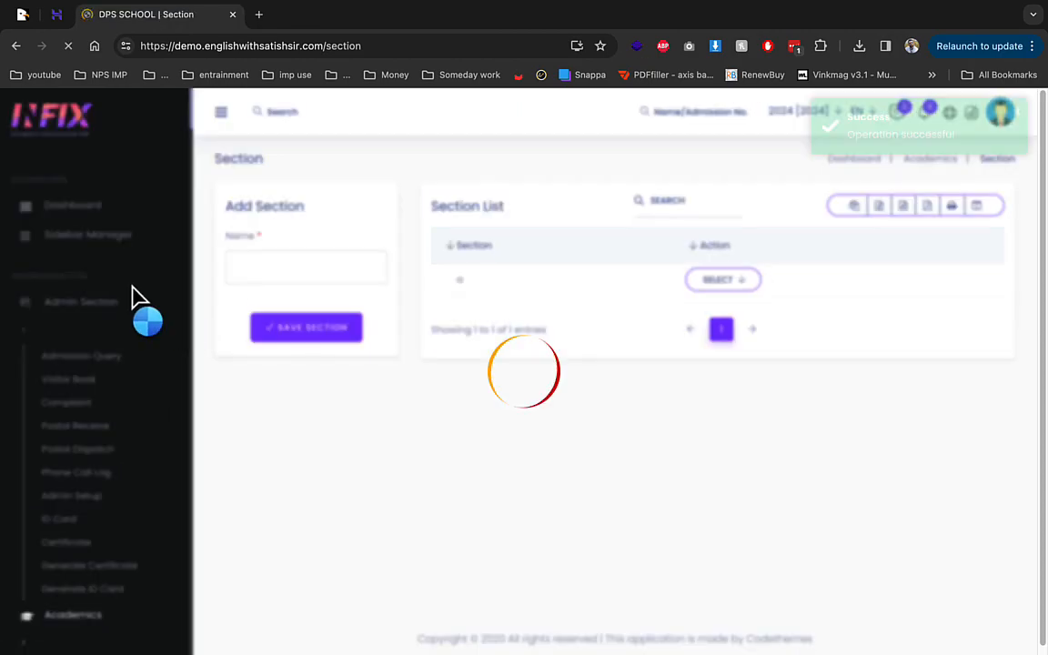
# Step: Save a new class named 'class 1' with section a ticked on the Class page
pyautogui.click(60, 242)
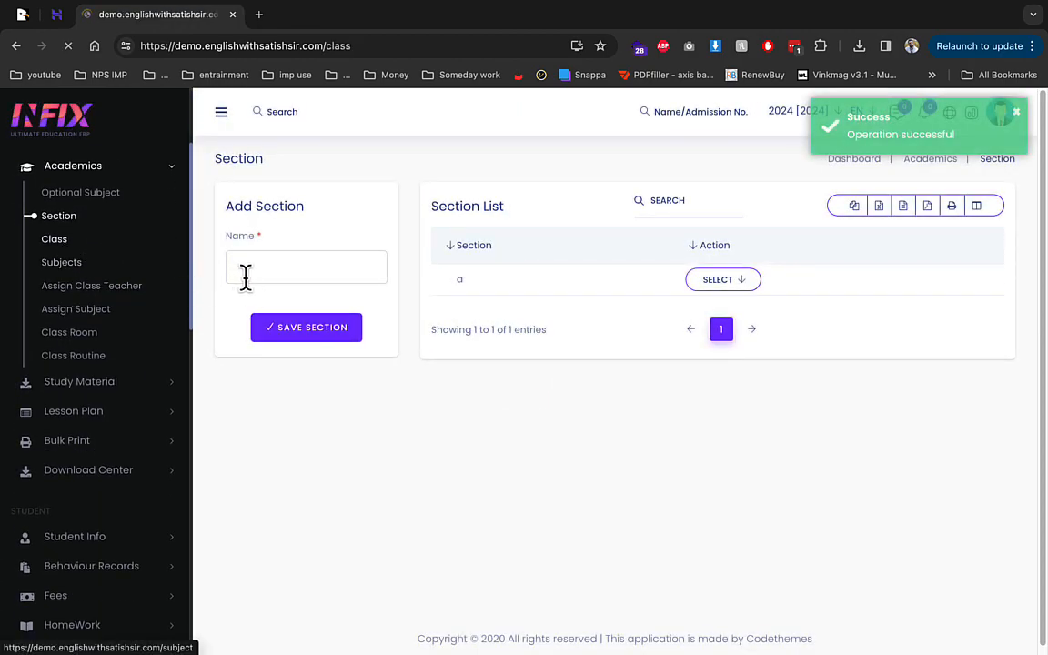
pyautogui.click(260, 269)
pyautogui.write('class 1')
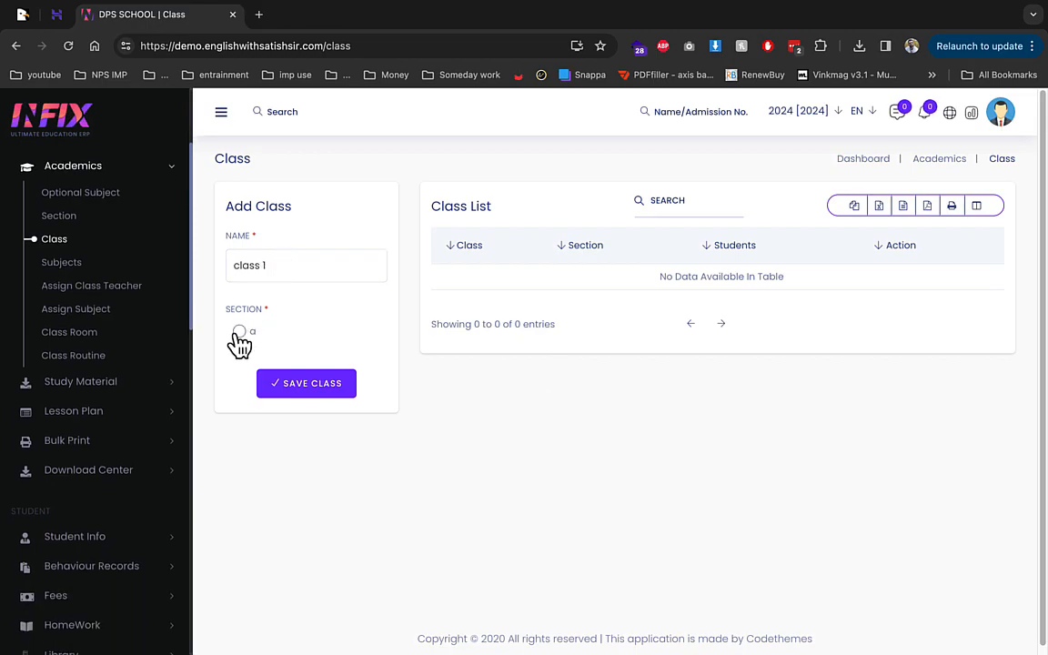
pyautogui.click(238, 333)
pyautogui.click(334, 389)
pyautogui.scroll(-3, 129, 273)
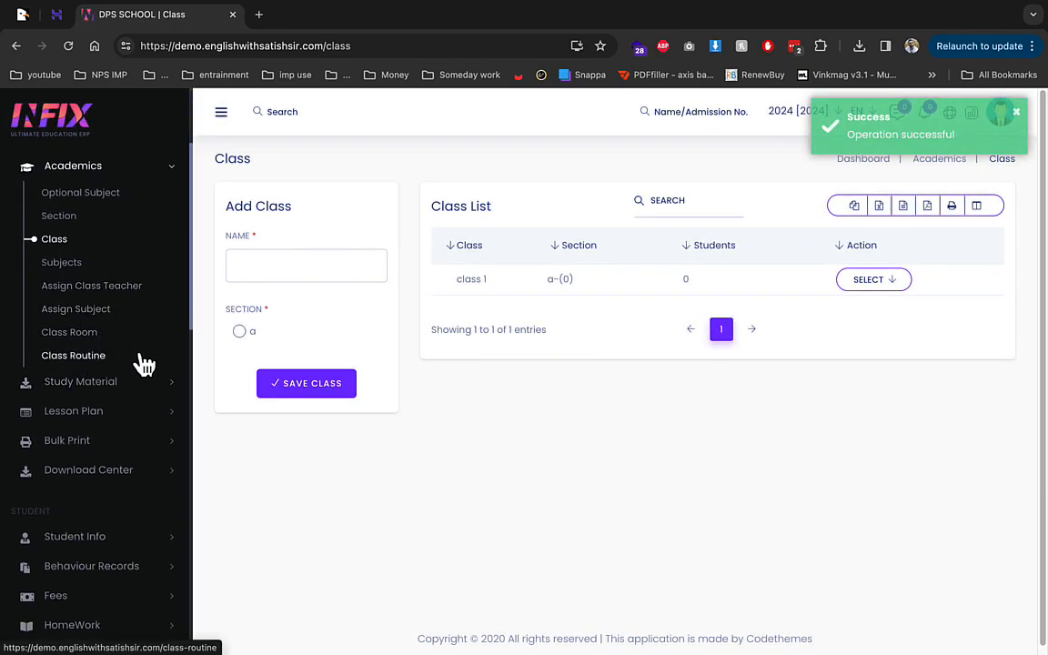
pyautogui.click(89, 386)
pyautogui.click(82, 172)
# Step: Open the Bulk Print ID Card generation page from the sidebar
pyautogui.click(87, 377)
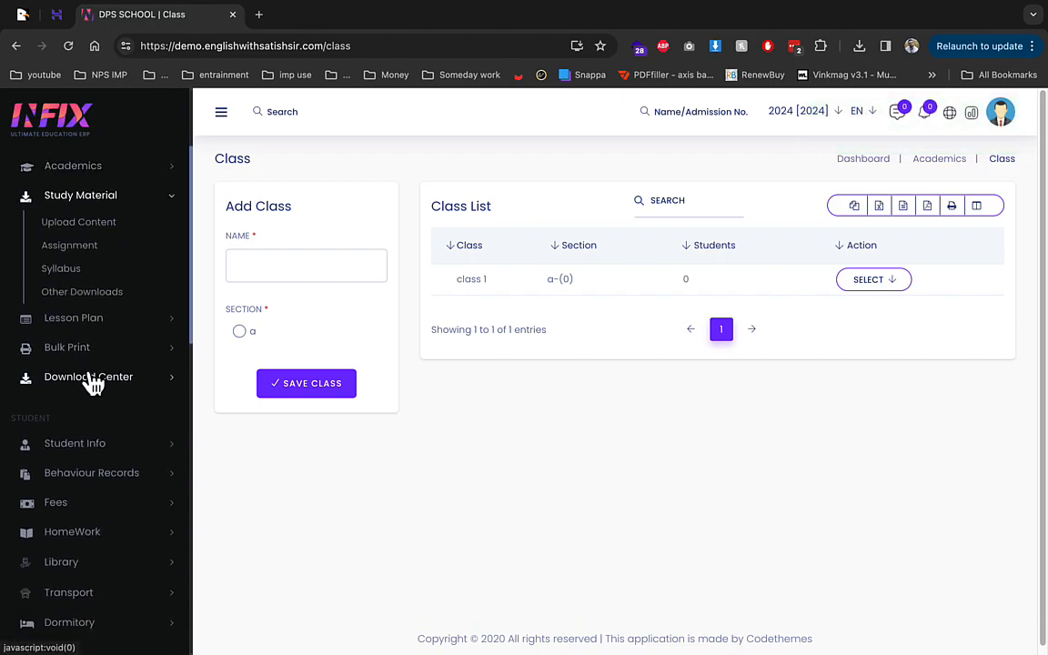
pyautogui.click(95, 317)
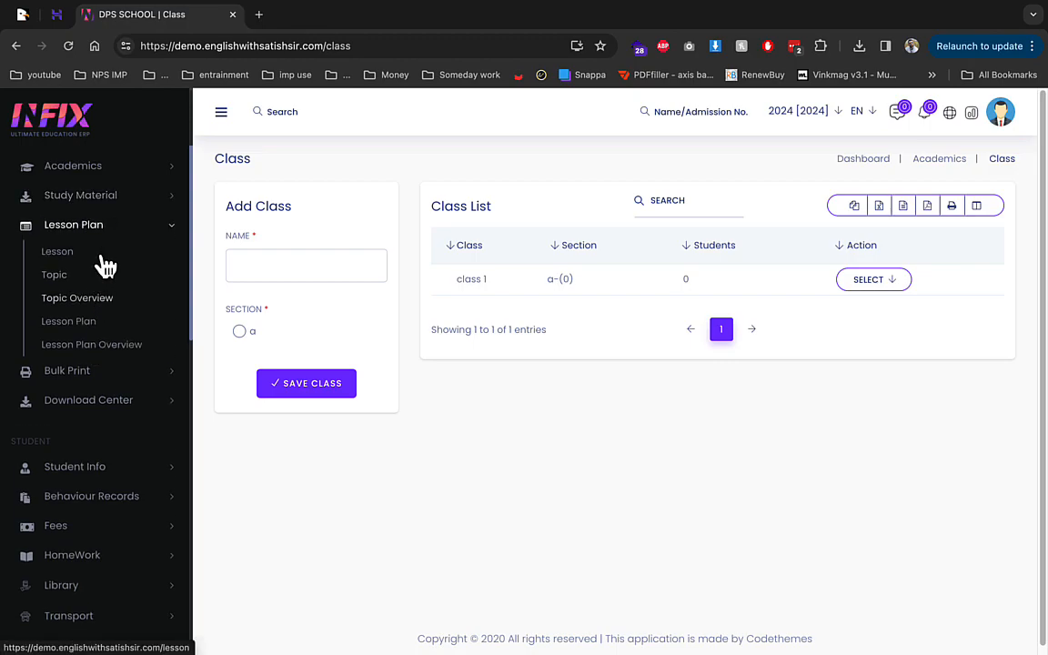
pyautogui.click(100, 373)
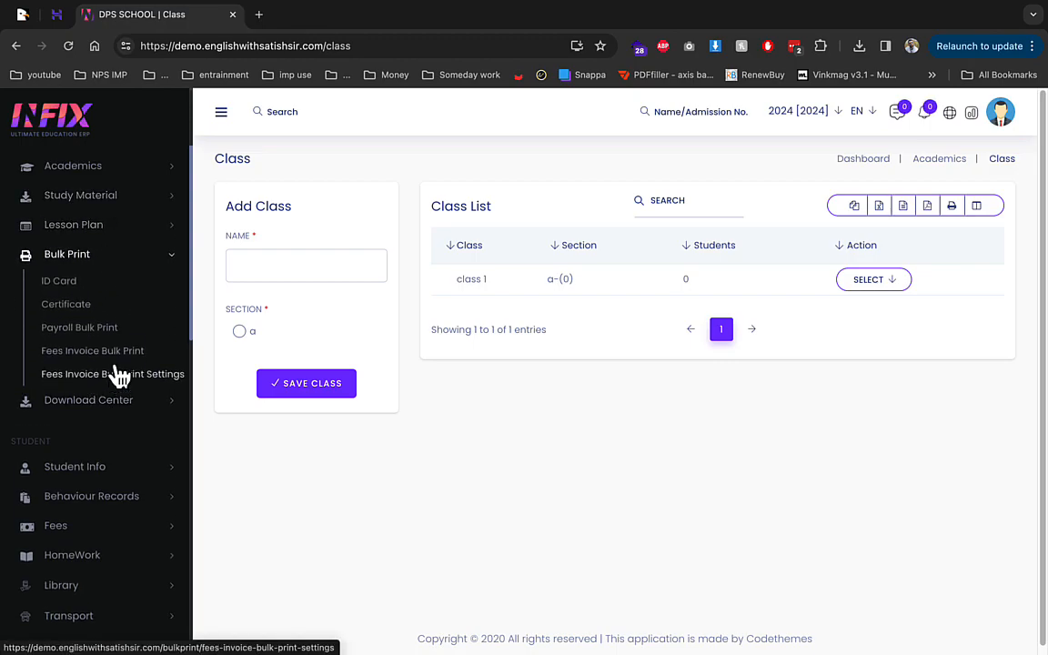
pyautogui.click(102, 283)
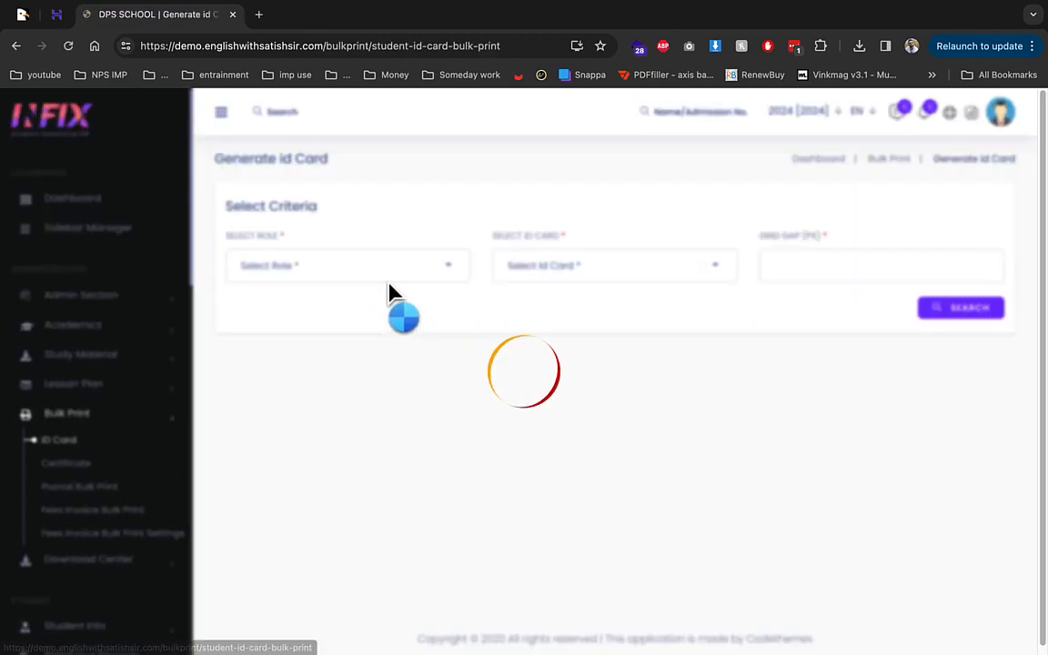
# Step: Keep Student as the role and review the available ID card designs
pyautogui.click(454, 271)
pyautogui.click(341, 373)
pyautogui.click(619, 266)
pyautogui.click(563, 342)
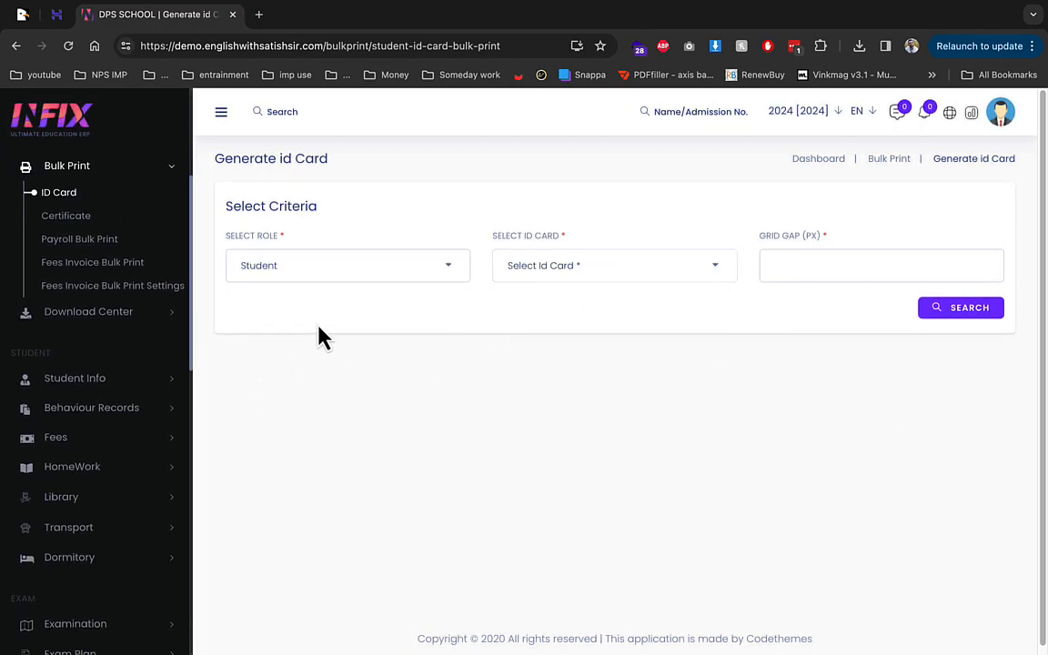
pyautogui.click(106, 382)
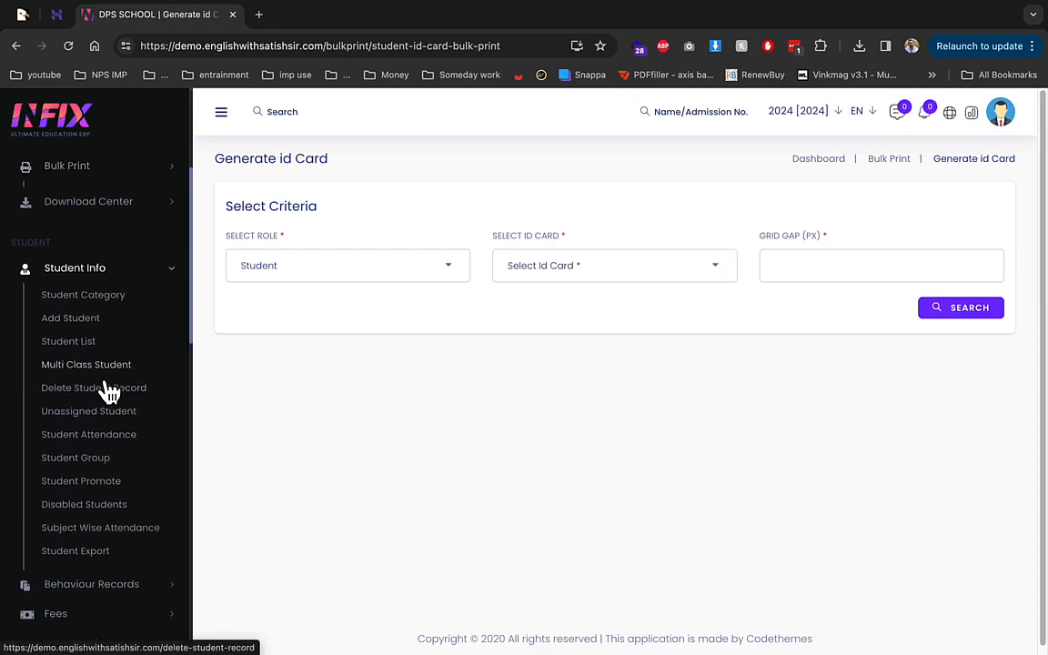
# Step: Create and save a new student category named geb
pyautogui.click(103, 320)
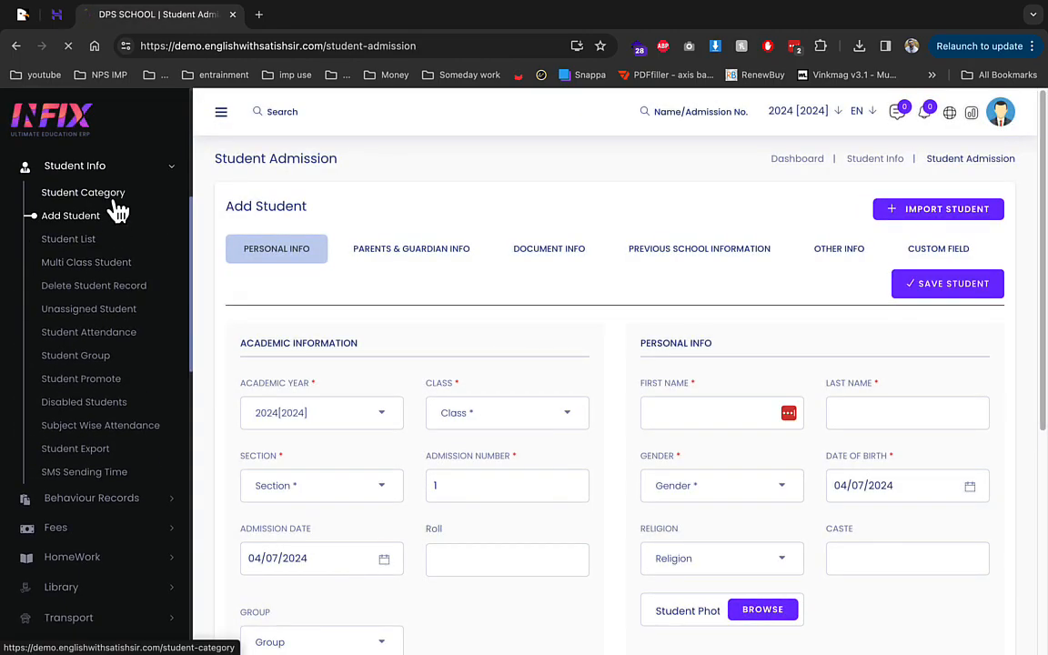
pyautogui.click(114, 195)
pyautogui.click(328, 261)
pyautogui.write('gen')
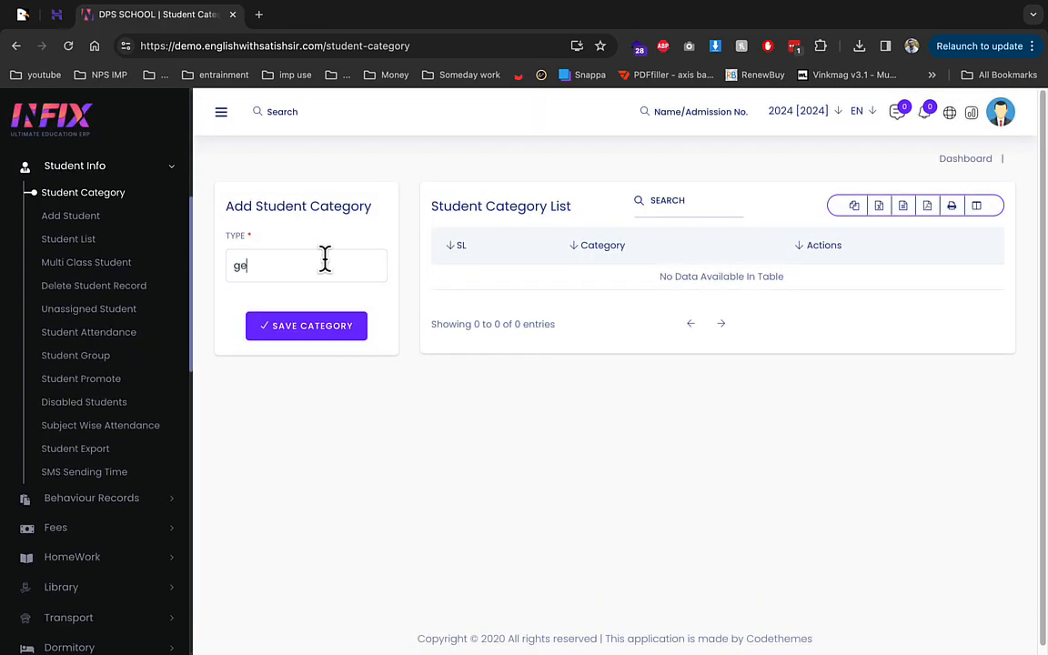
pyautogui.click(313, 329)
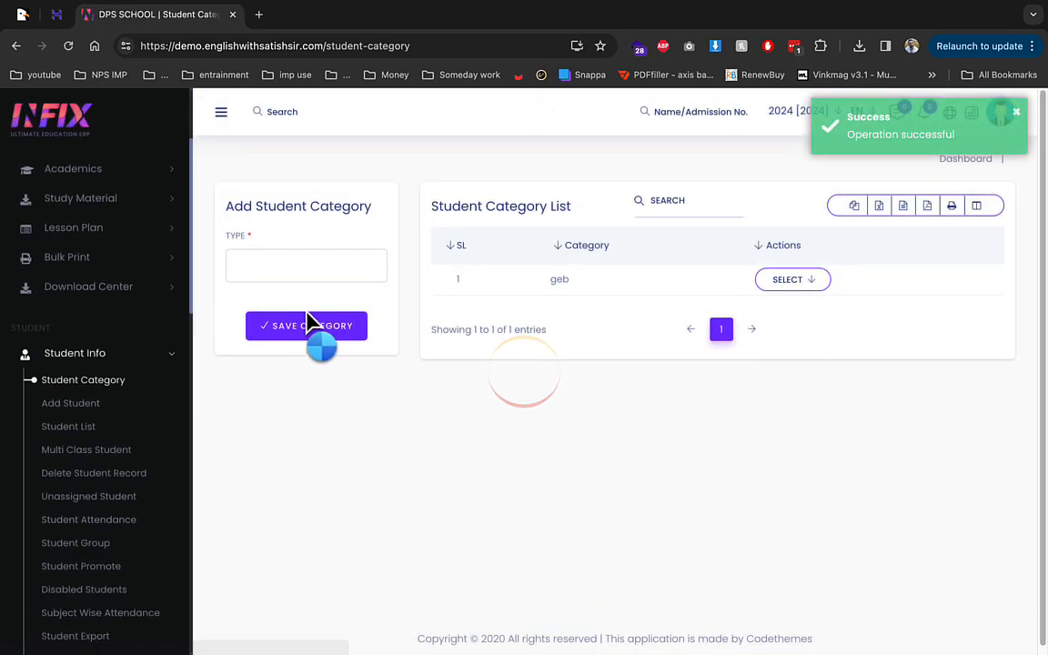
# Step: Create the student group gen on the Student Group page
pyautogui.click(105, 359)
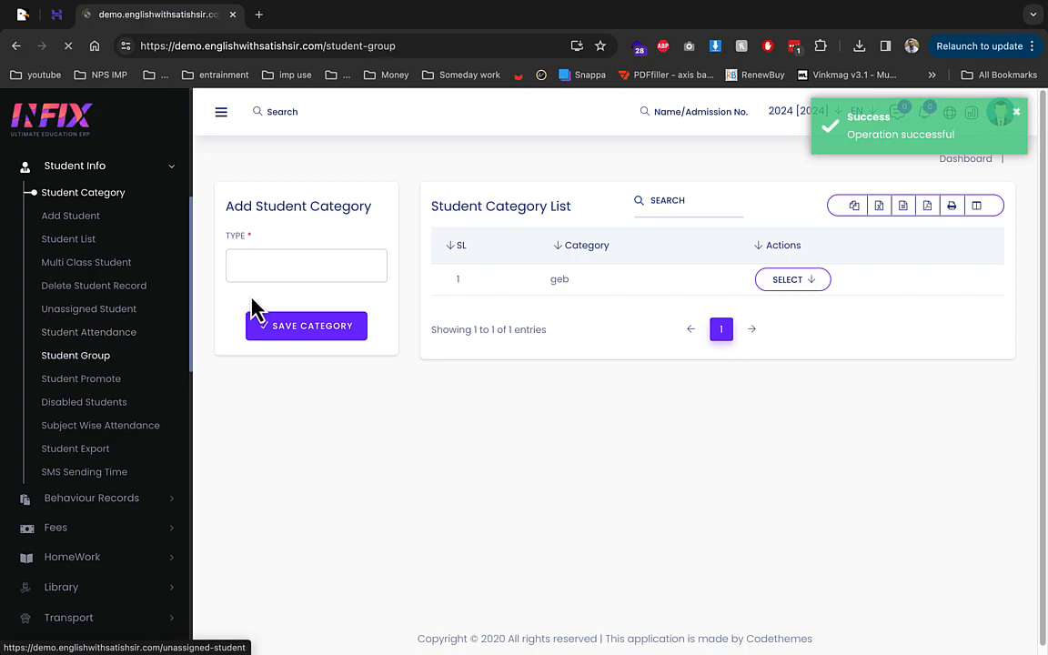
pyautogui.click(282, 265)
pyautogui.write('gen')
pyautogui.click(288, 331)
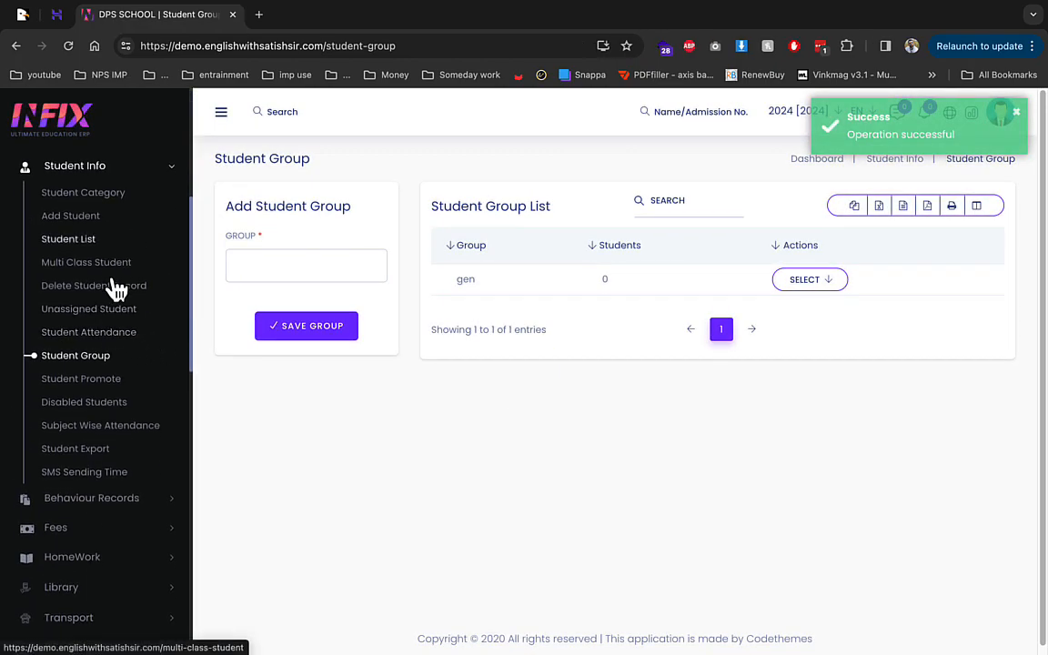
pyautogui.click(62, 218)
# Step: Set academic year 2024, class 1, section a and group gen, and enter the student's name
pyautogui.click(309, 421)
pyautogui.click(296, 540)
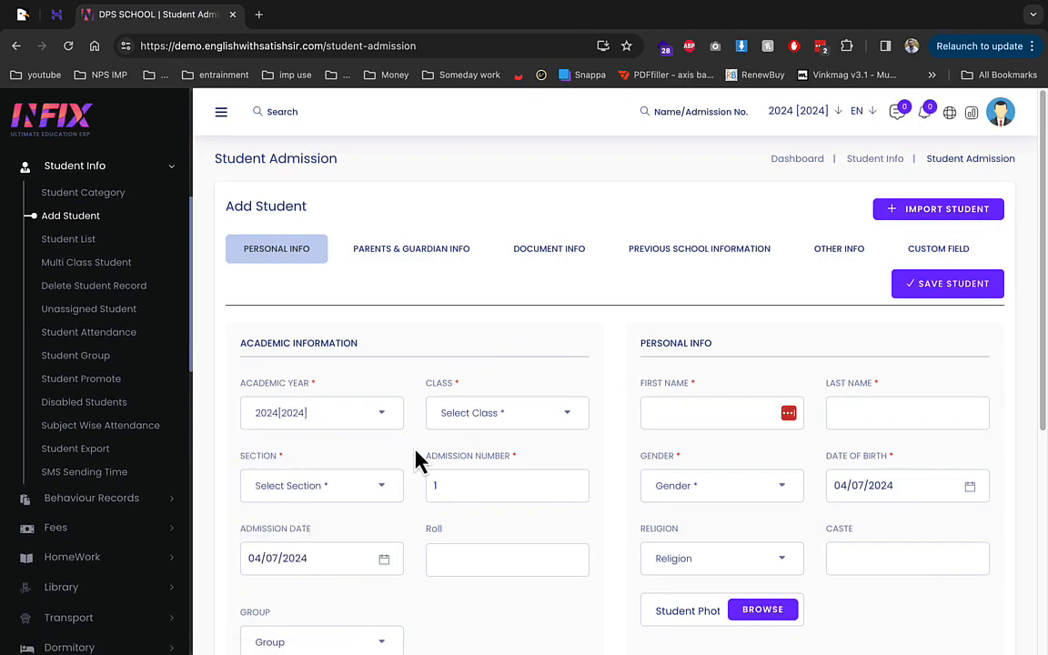
pyautogui.click(474, 432)
pyautogui.click(478, 507)
pyautogui.click(358, 491)
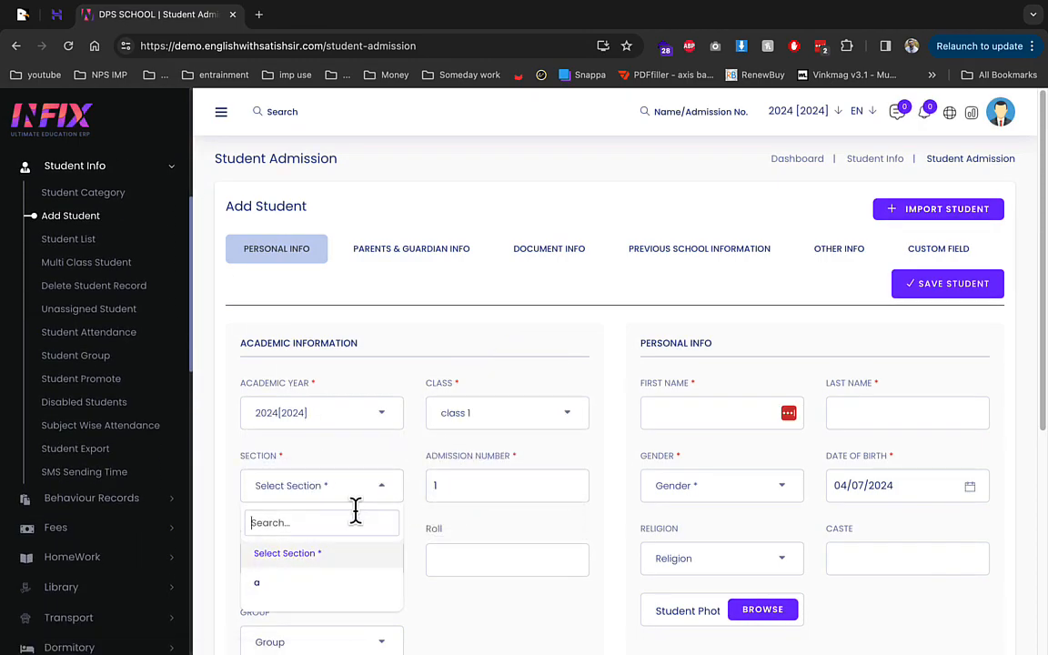
pyautogui.click(324, 583)
pyautogui.scroll(-3, 474, 470)
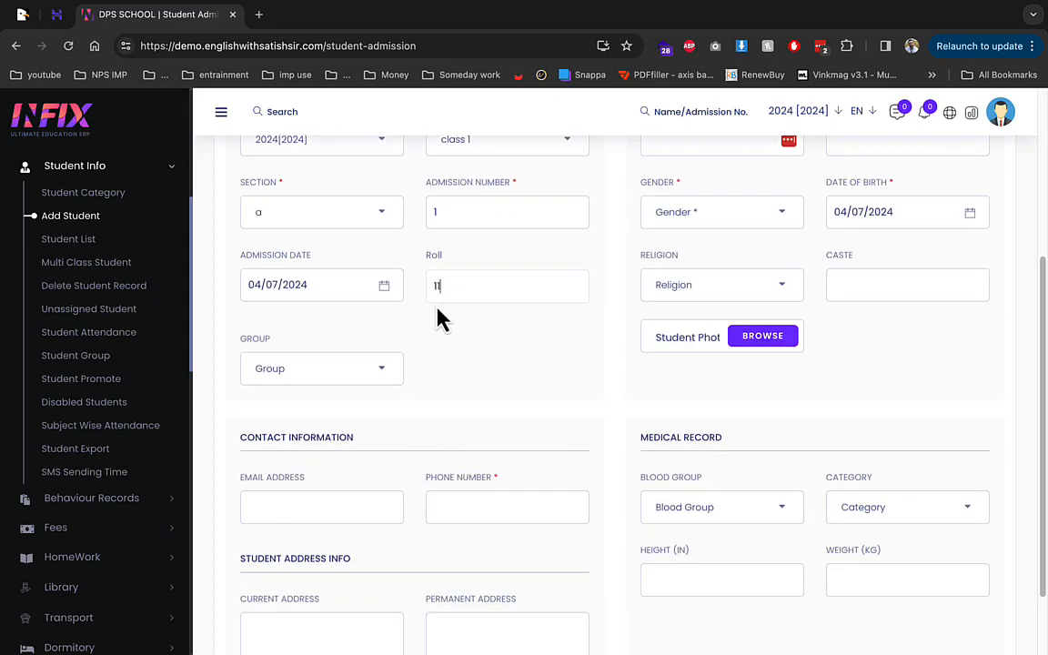
pyautogui.click(318, 372)
pyautogui.click(302, 462)
pyautogui.scroll(2, 409, 382)
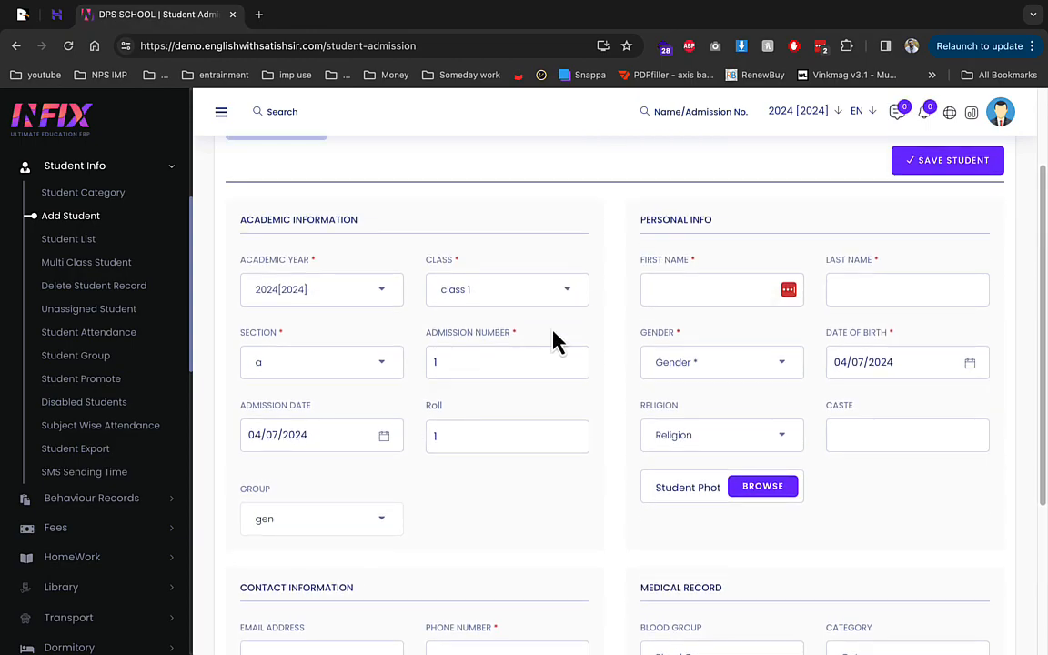
pyautogui.write('rohit')
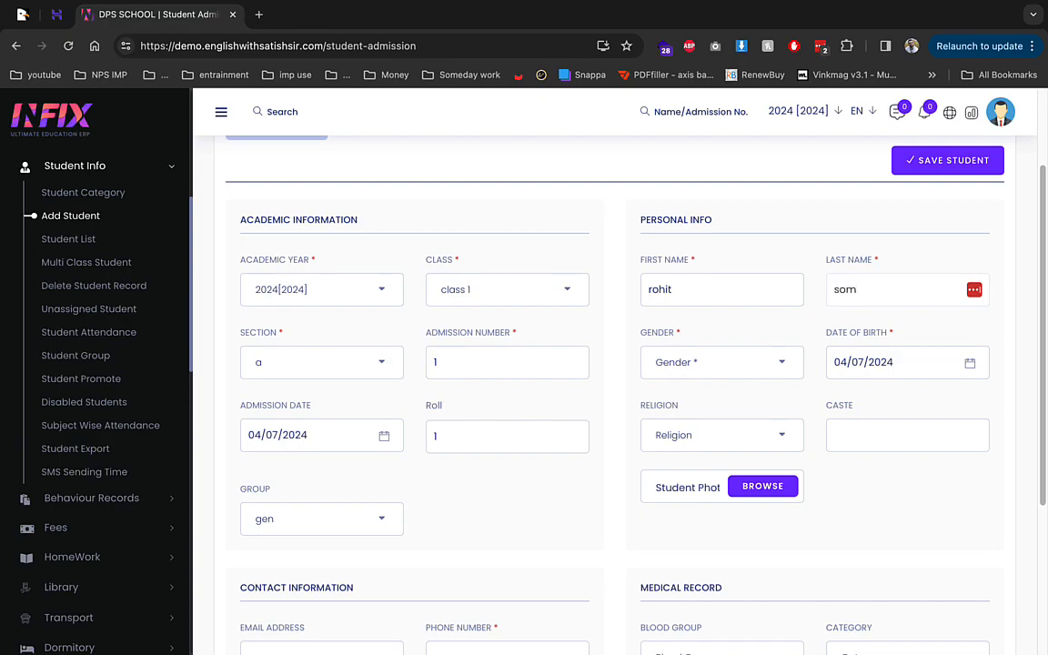
# Step: Set gender Male, date of birth 5 September 2023 and religion Hinduism
pyautogui.click(706, 368)
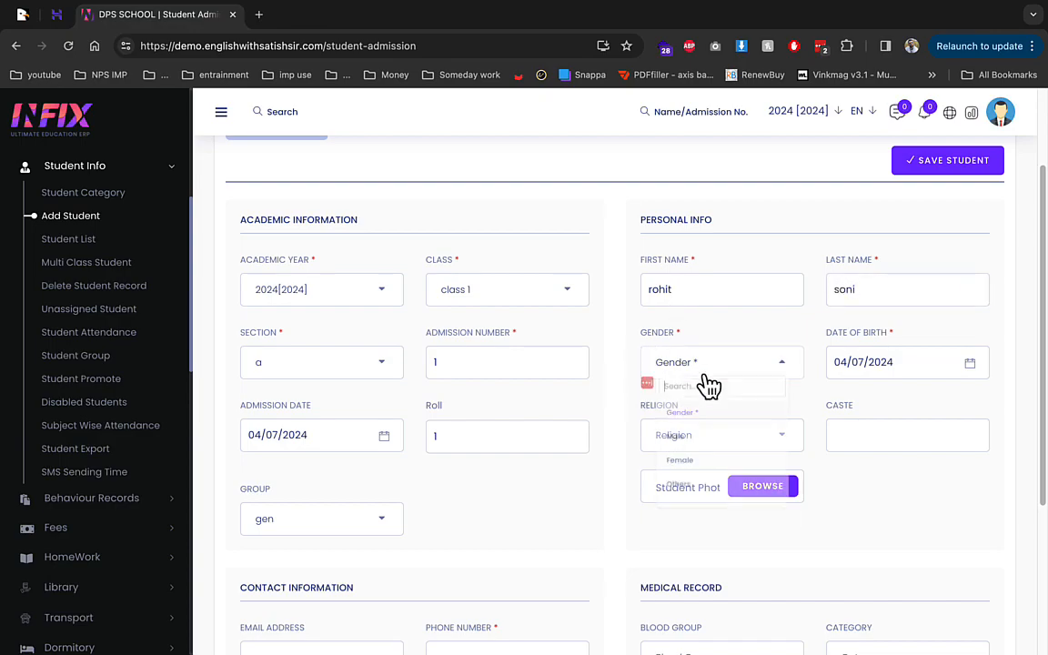
pyautogui.click(695, 458)
pyautogui.click(867, 361)
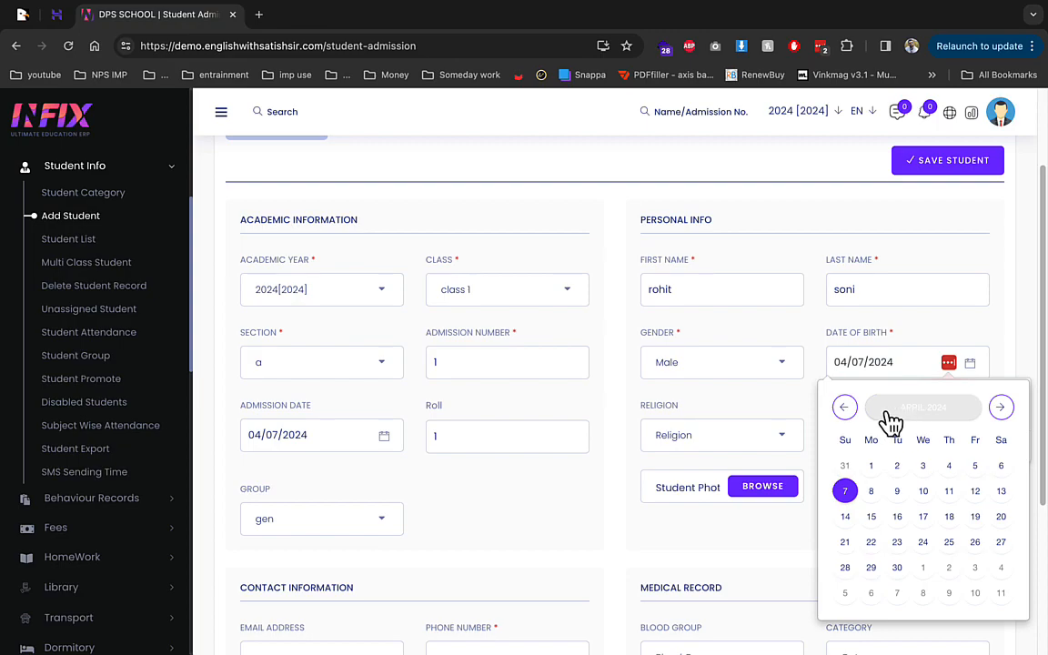
pyautogui.click(849, 411)
pyautogui.click(848, 411)
pyautogui.click(848, 411)
pyautogui.click(848, 411)
pyautogui.click(849, 411)
pyautogui.click(848, 411)
pyautogui.click(848, 411)
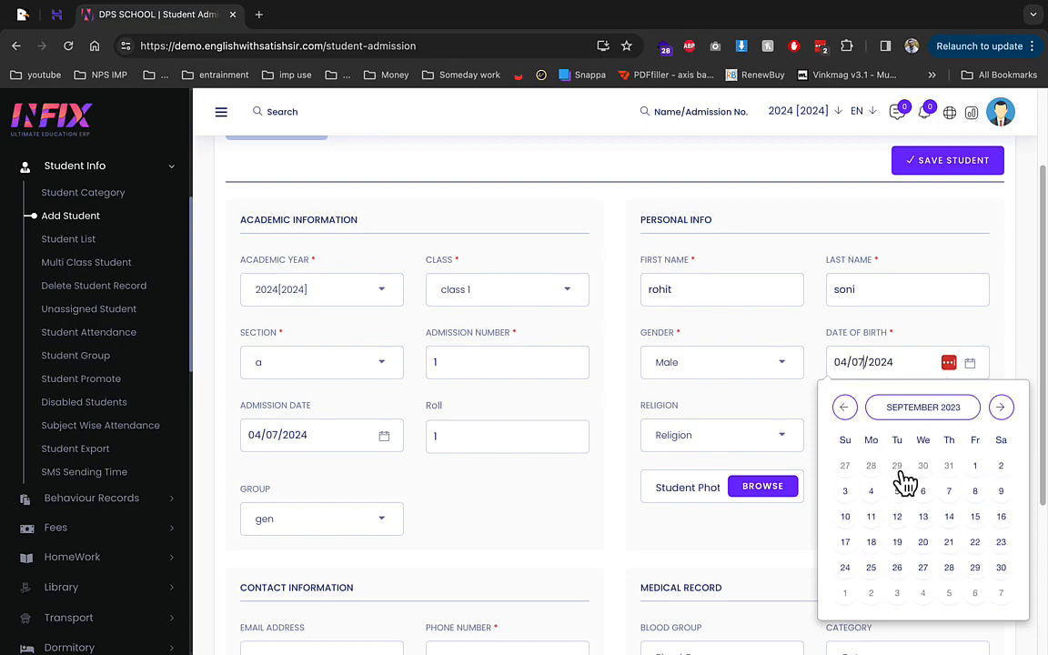
pyautogui.click(897, 494)
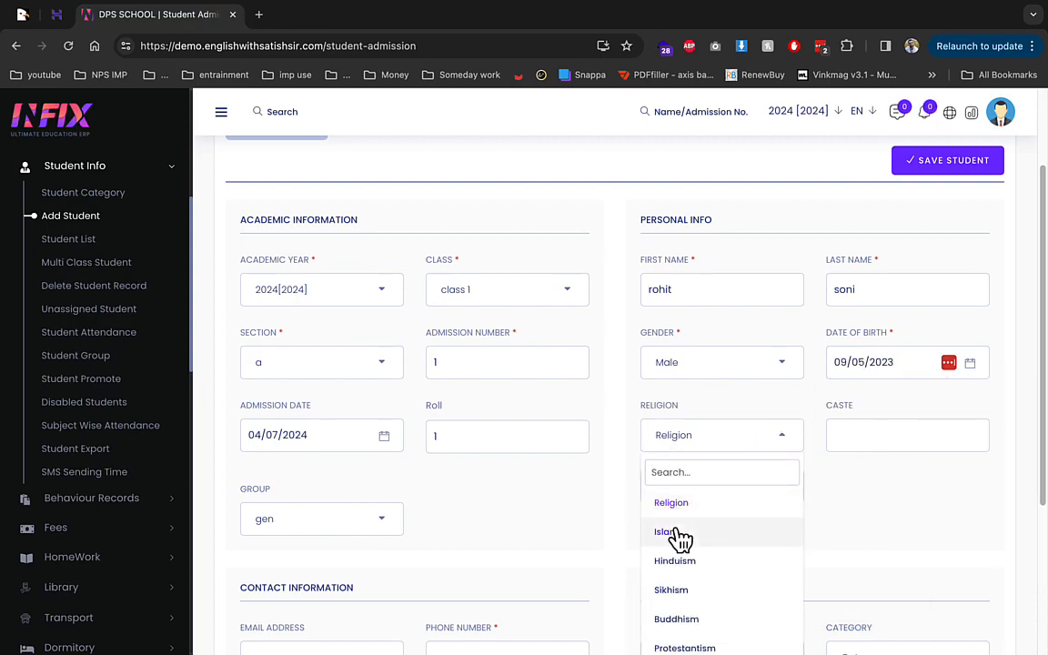
pyautogui.click(688, 564)
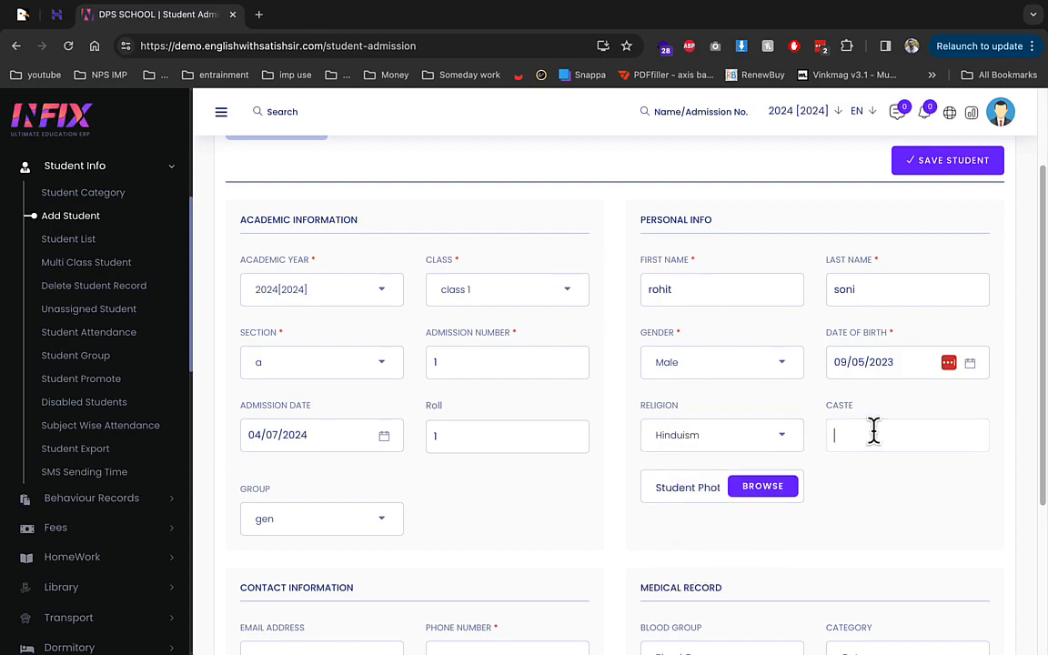
# Step: Upload the student's photo and fill in the student's email address
pyautogui.click(773, 491)
pyautogui.doubleClick(615, 346)
pyautogui.scroll(-3, 615, 427)
pyautogui.scroll(-2, 545, 418)
pyautogui.click(351, 397)
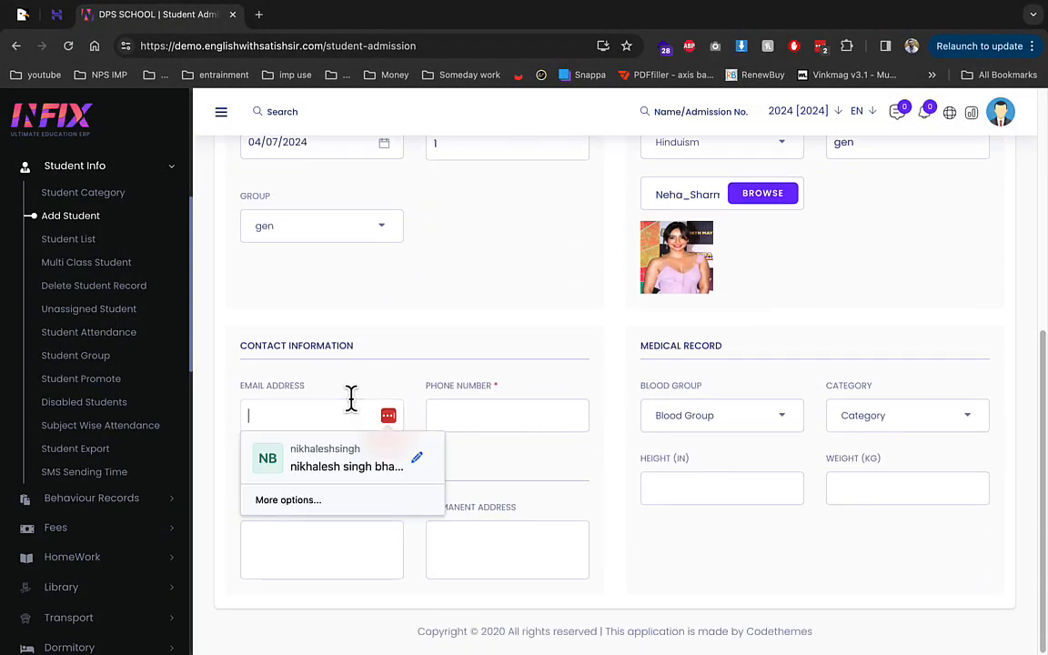
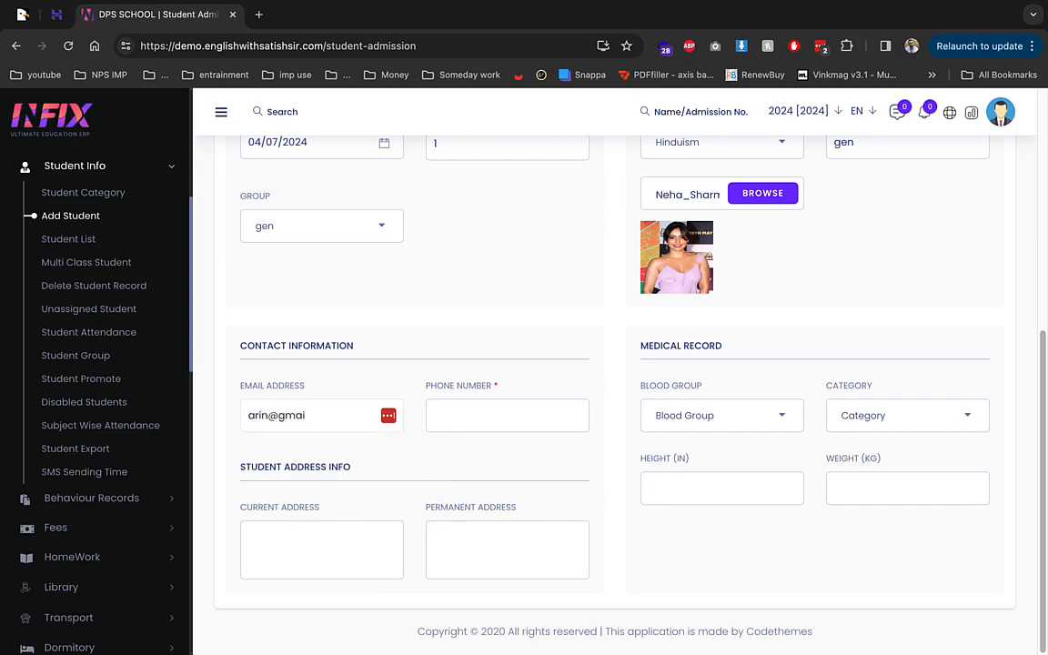
pyautogui.press('Tab')
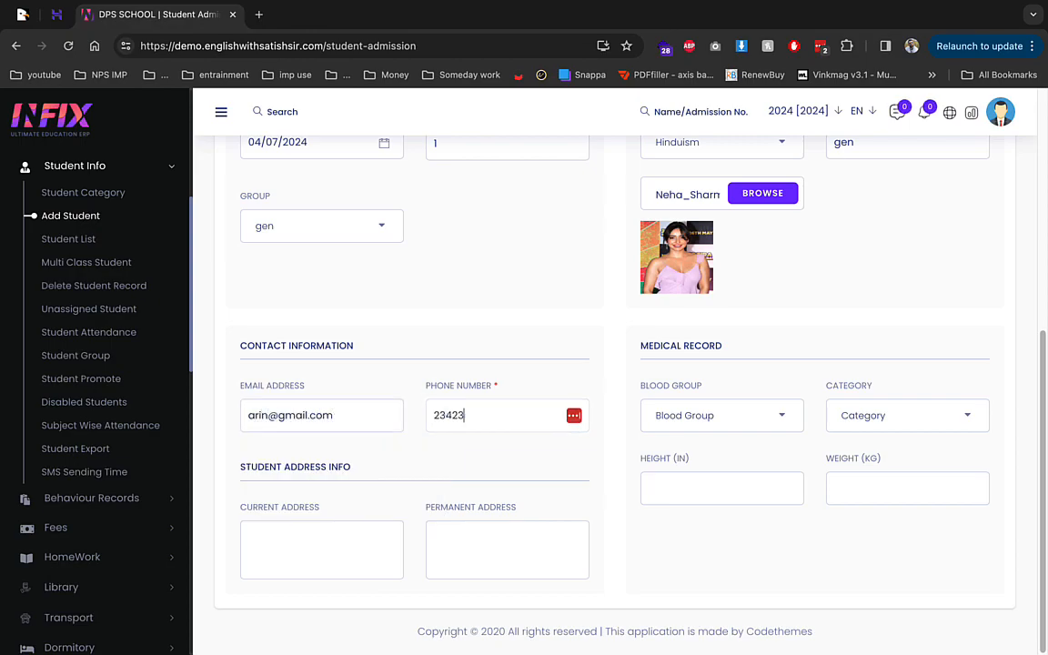
# Step: Set blood group A+, category geb, both addresses, and weight 22
pyautogui.click(692, 427)
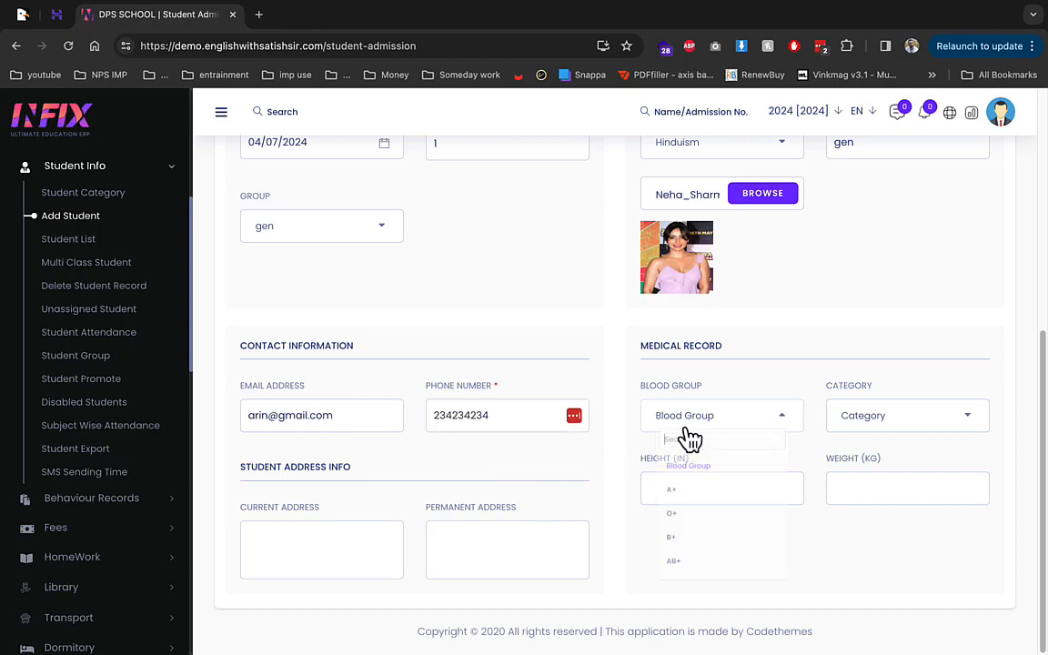
pyautogui.click(692, 518)
pyautogui.click(843, 429)
pyautogui.click(849, 511)
pyautogui.click(338, 546)
pyautogui.write('dfsdfsd')
pyautogui.click(526, 534)
pyautogui.write('sdfsdf')
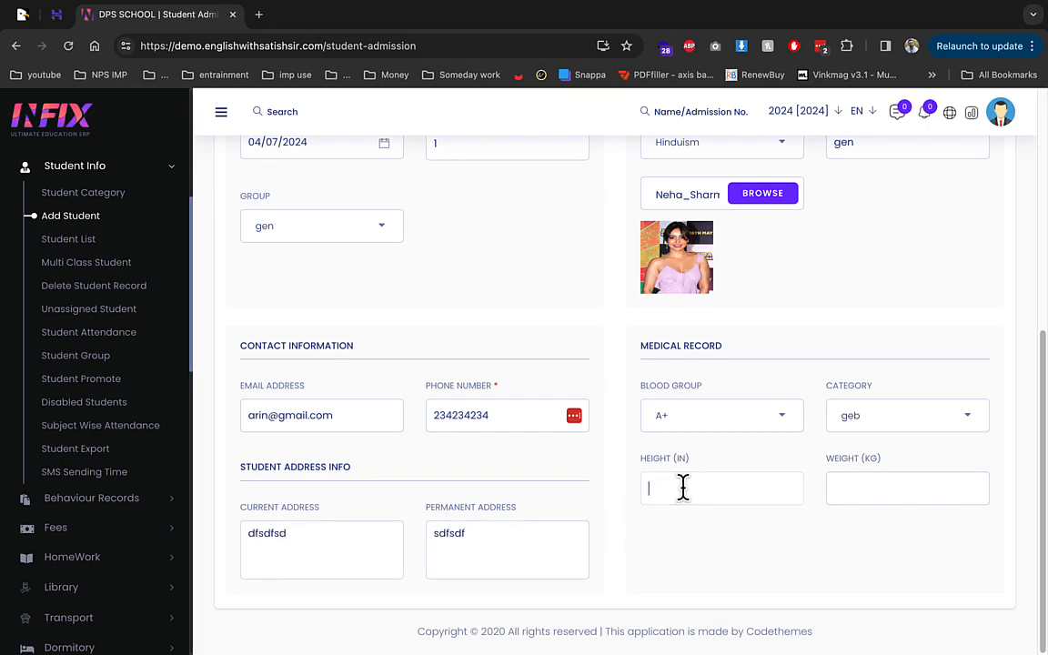
pyautogui.click(860, 489)
pyautogui.write('22')
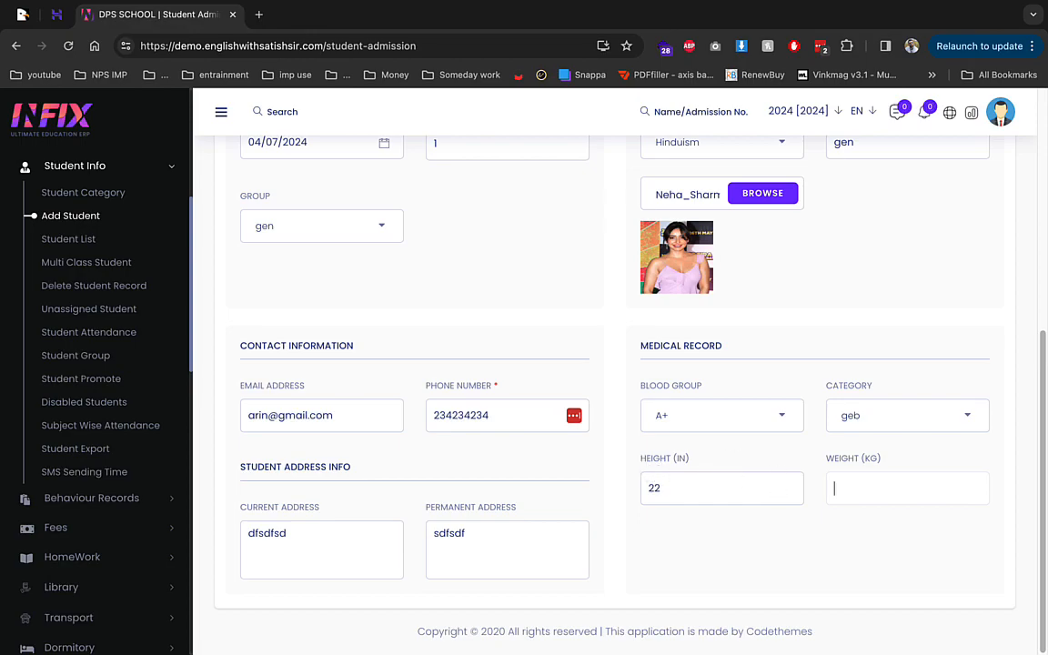
pyautogui.scroll(5, 744, 484)
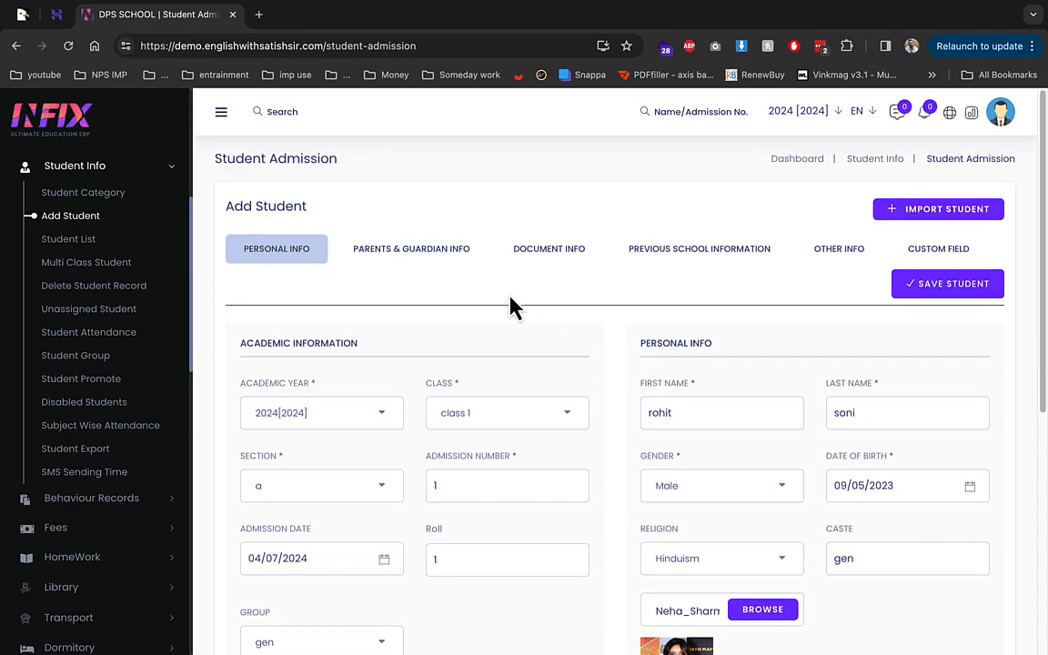
# Step: Fill in the guardian's email and review the Document and Previous School tabs
pyautogui.click(446, 259)
pyautogui.scroll(-1, 568, 432)
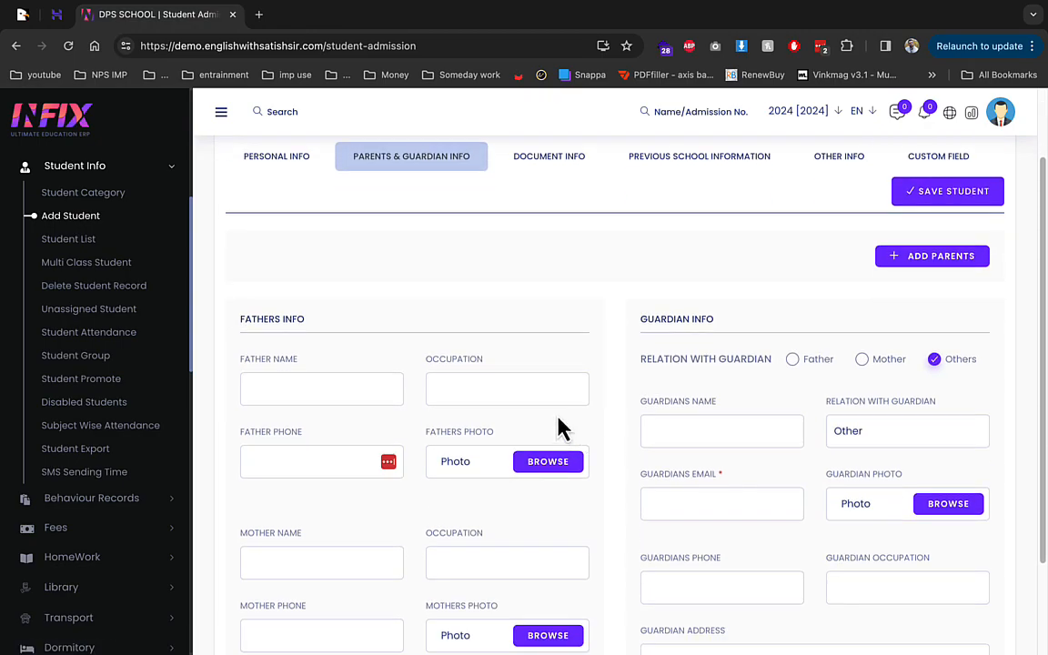
pyautogui.click(729, 504)
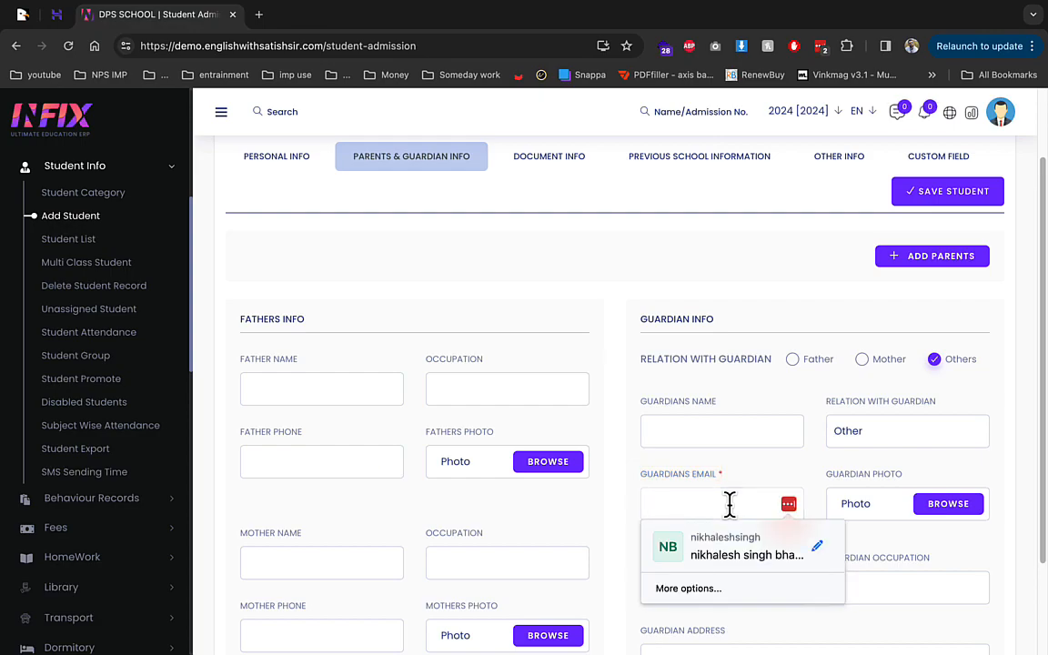
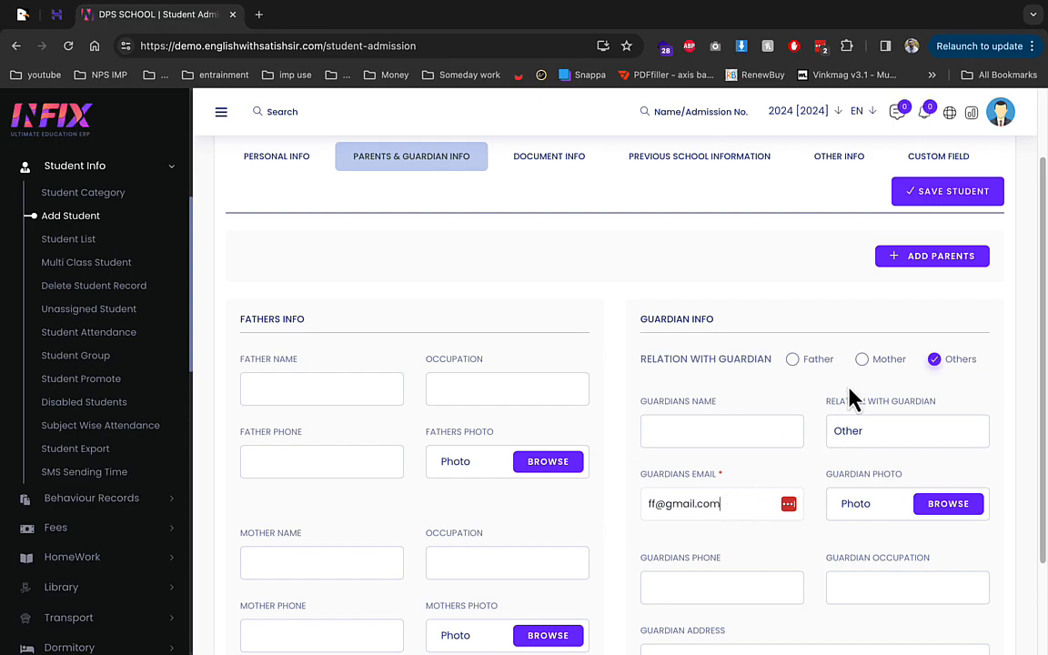
pyautogui.scroll(-2, 783, 432)
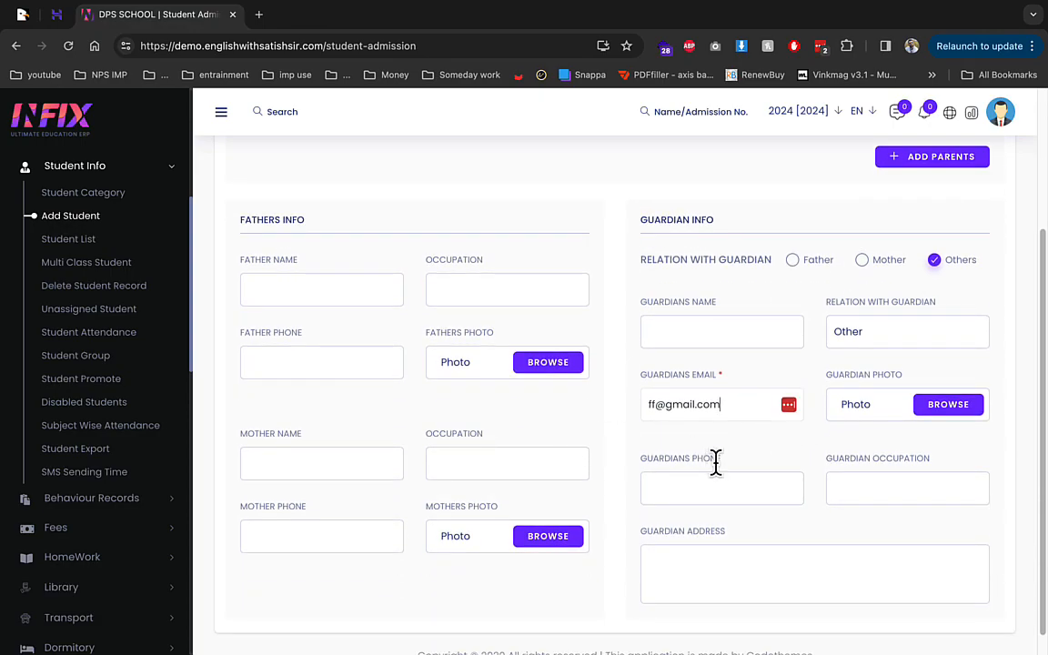
pyautogui.scroll(3, 587, 400)
pyautogui.click(551, 254)
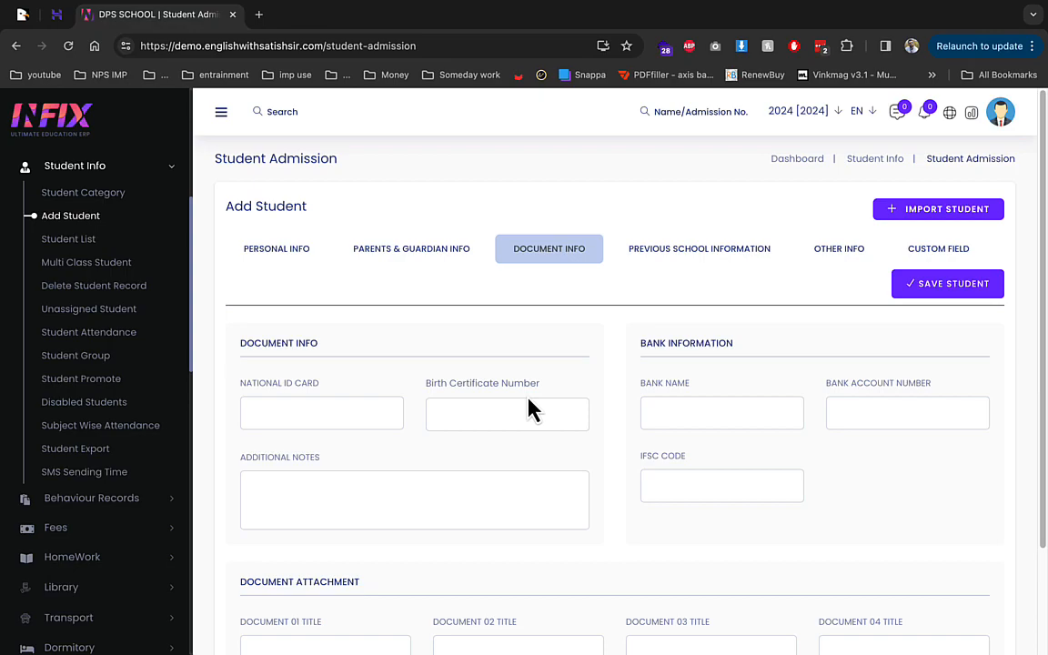
pyautogui.click(699, 253)
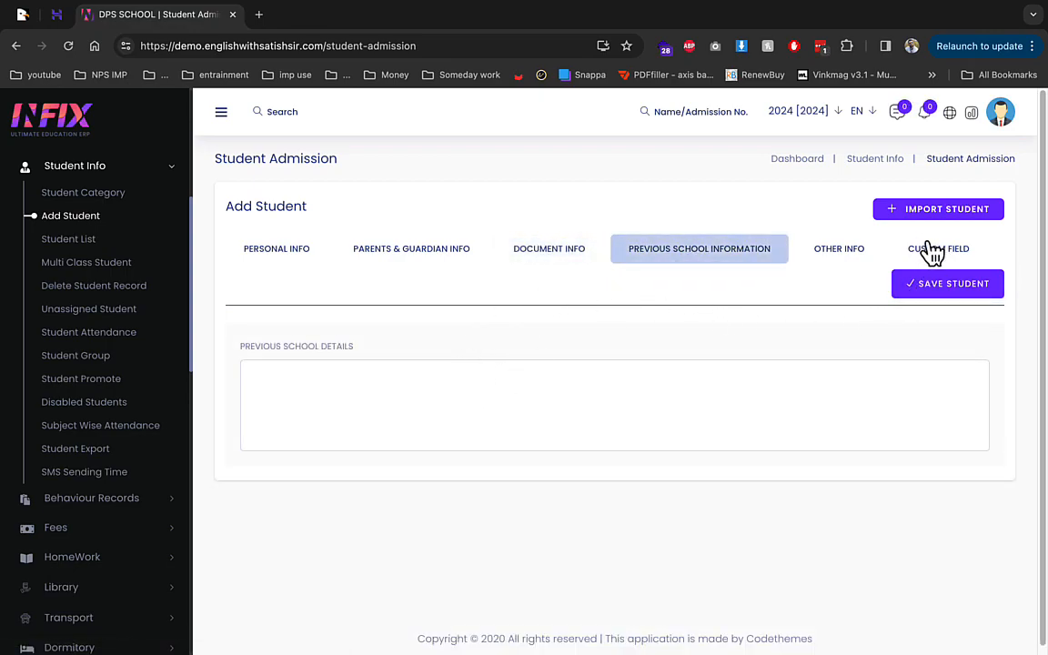
# Step: Save the student, then expand the student's row in the Student List
pyautogui.click(936, 291)
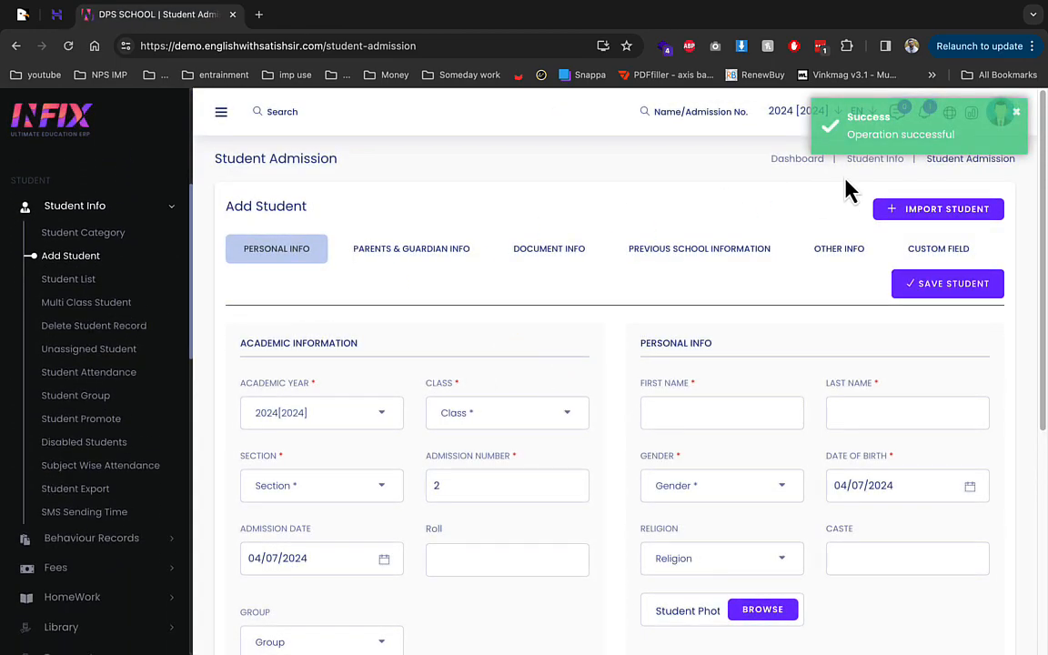
pyautogui.click(88, 239)
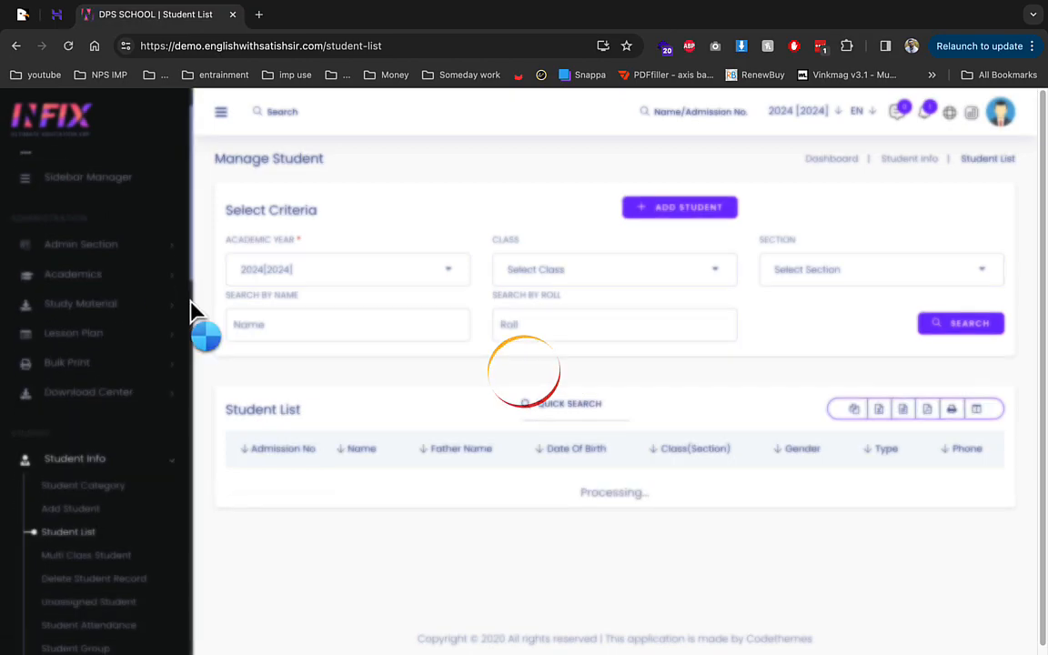
pyautogui.click(240, 481)
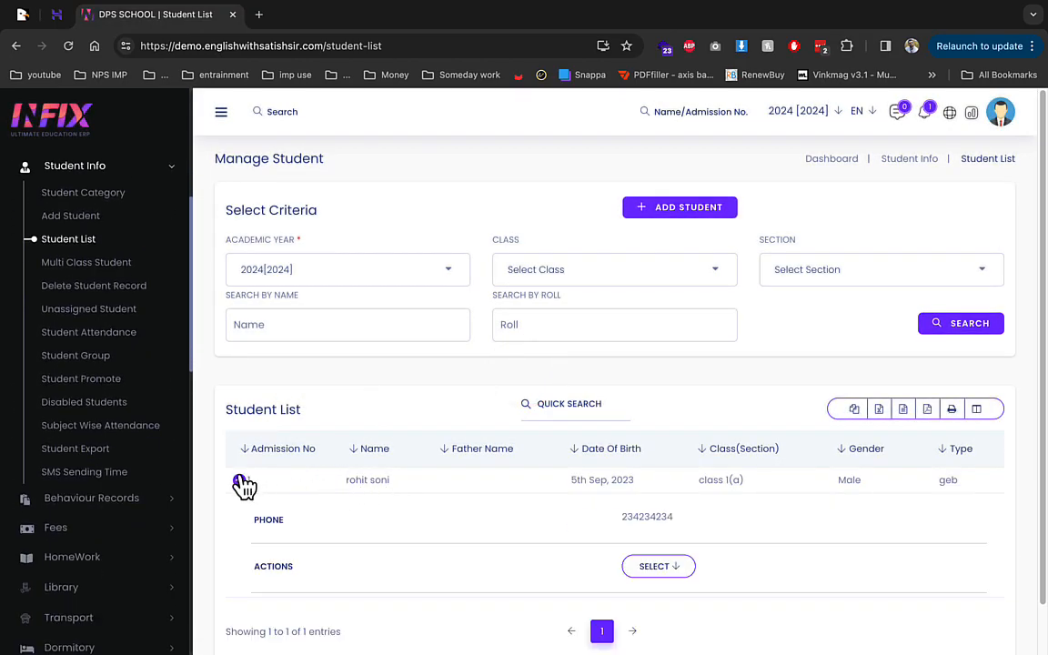
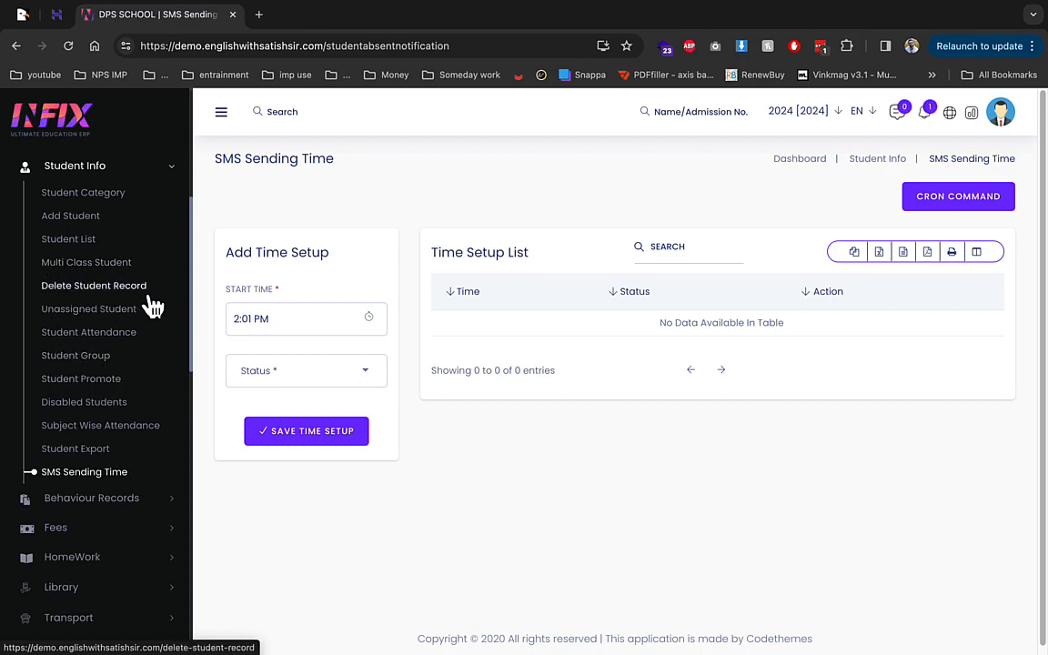
# Step: Create a fees group named 'exam fee' on the Fees Group page
pyautogui.click(122, 497)
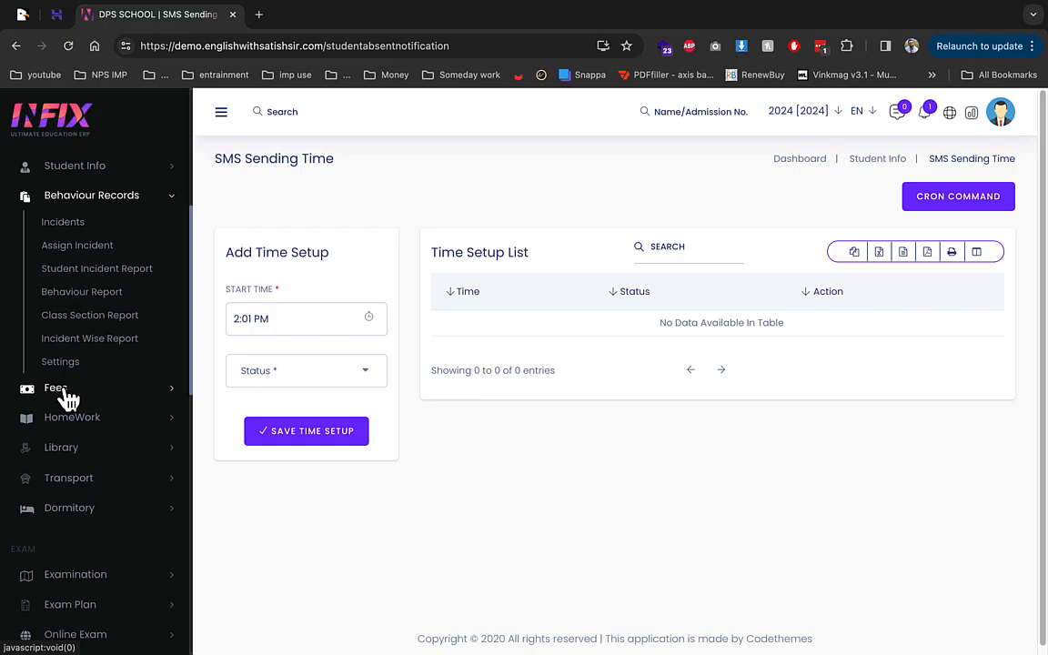
pyautogui.click(68, 393)
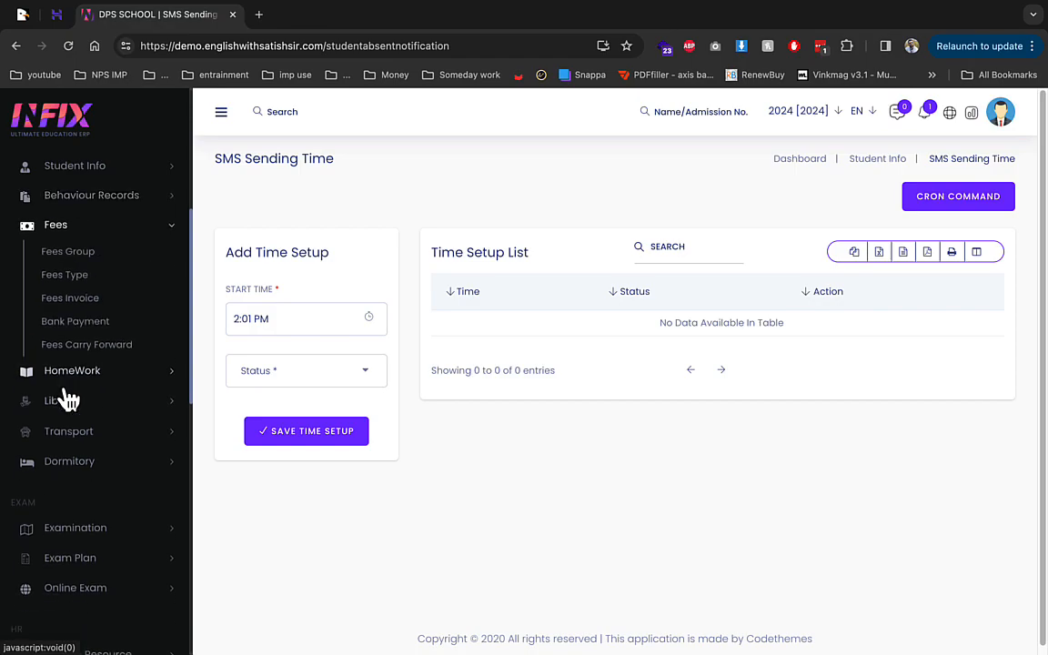
pyautogui.click(80, 256)
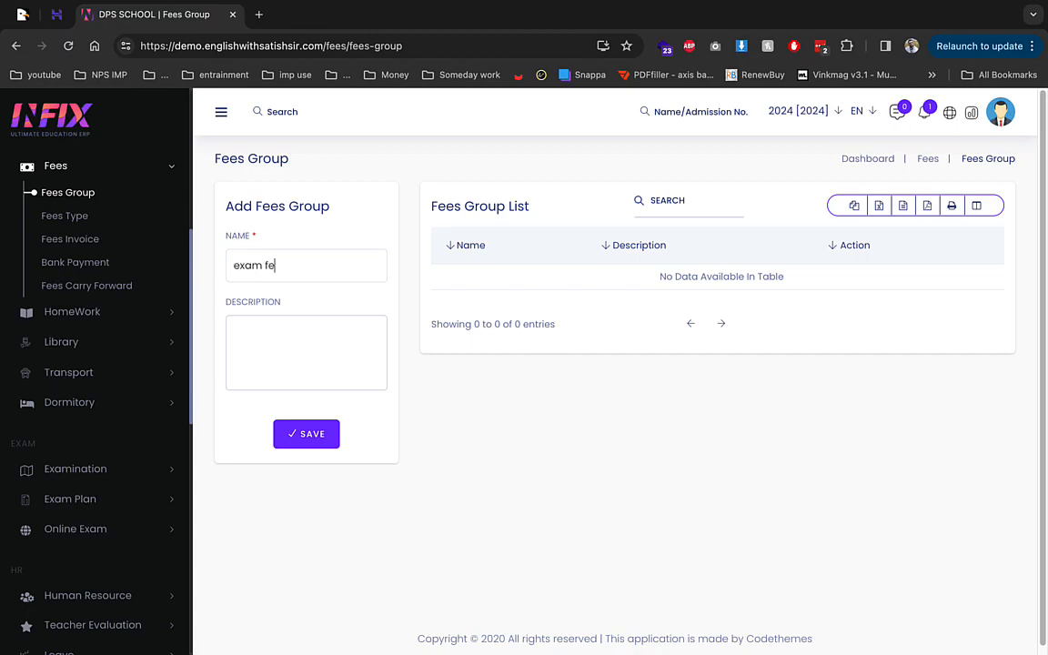
pyautogui.press('super+a')
pyautogui.press('super+c')
pyautogui.click(294, 434)
# Step: Save a second fees group also named 'exam fee'
pyautogui.click(280, 267)
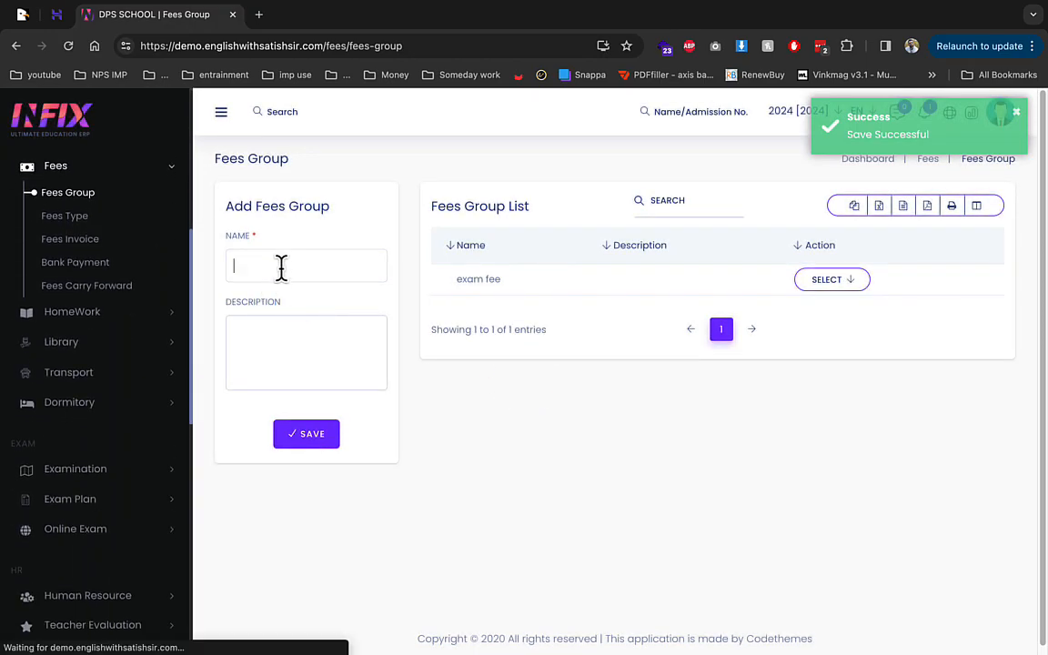
pyautogui.press('super+v')
pyautogui.click(289, 345)
pyautogui.click(311, 430)
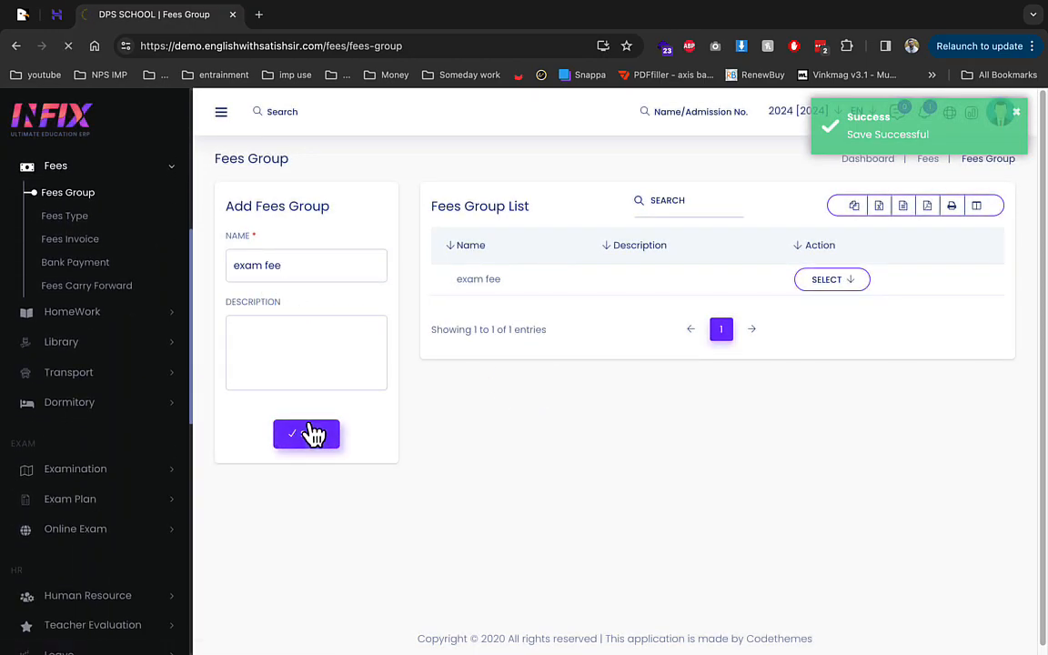
pyautogui.click(91, 248)
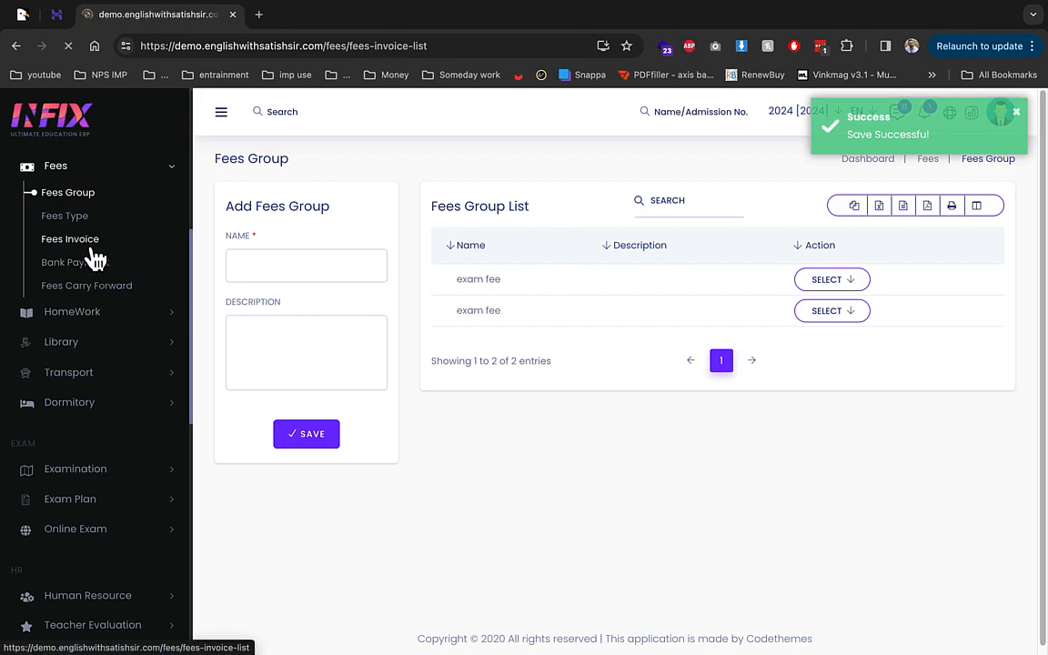
# Step: Start a new fees invoice for exam fee, class 1, a student, due 04/16/2024
pyautogui.click(245, 219)
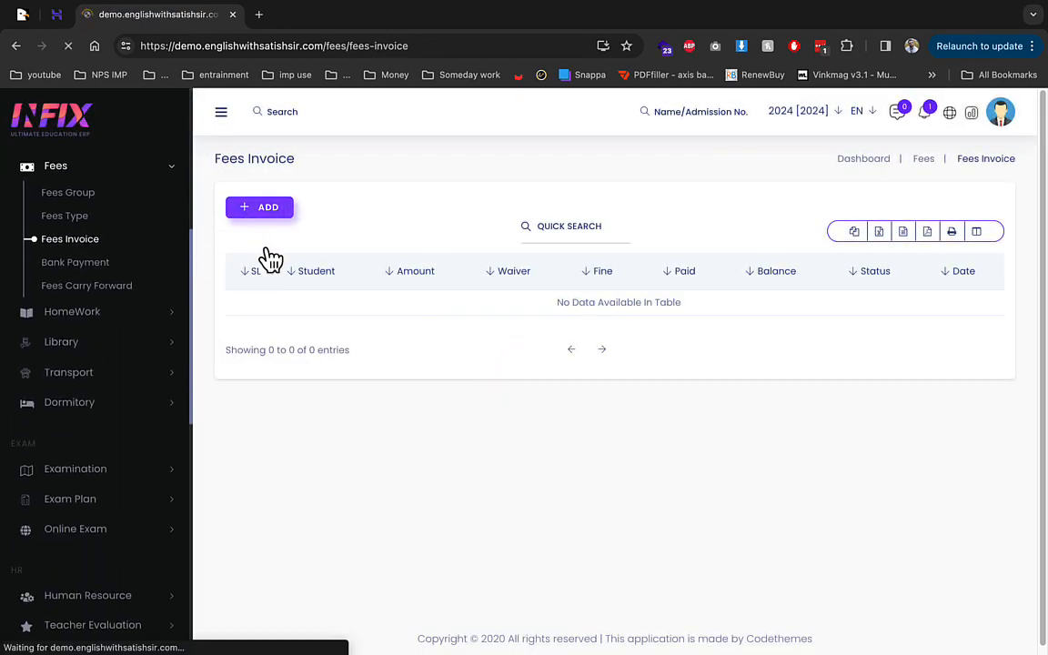
pyautogui.click(569, 262)
pyautogui.click(489, 391)
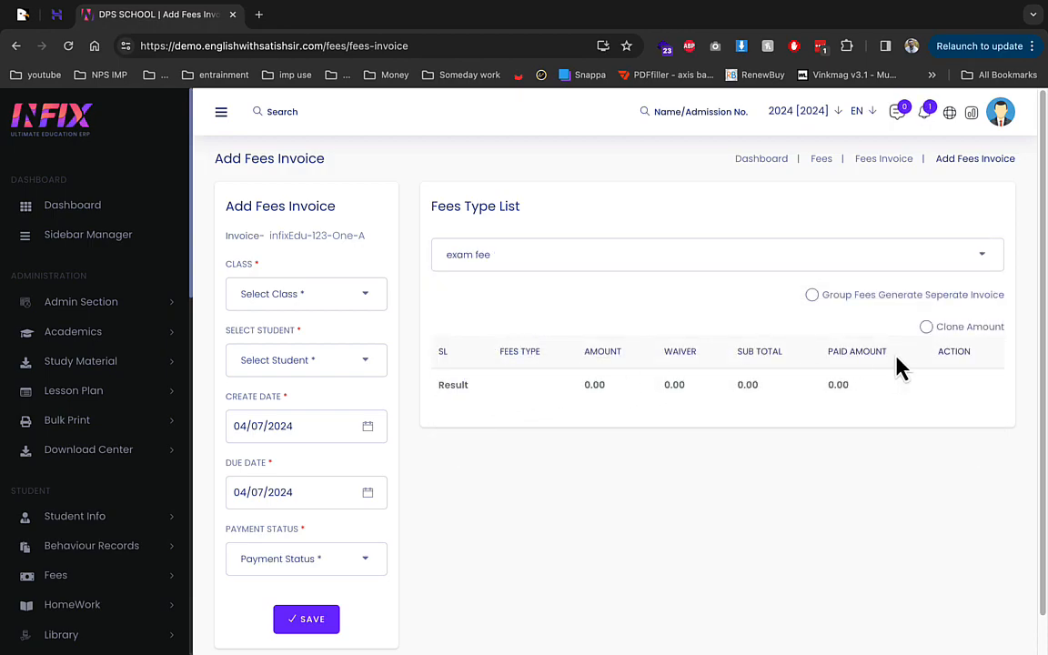
pyautogui.click(313, 291)
pyautogui.click(300, 389)
pyautogui.click(304, 362)
pyautogui.click(274, 485)
pyautogui.click(288, 425)
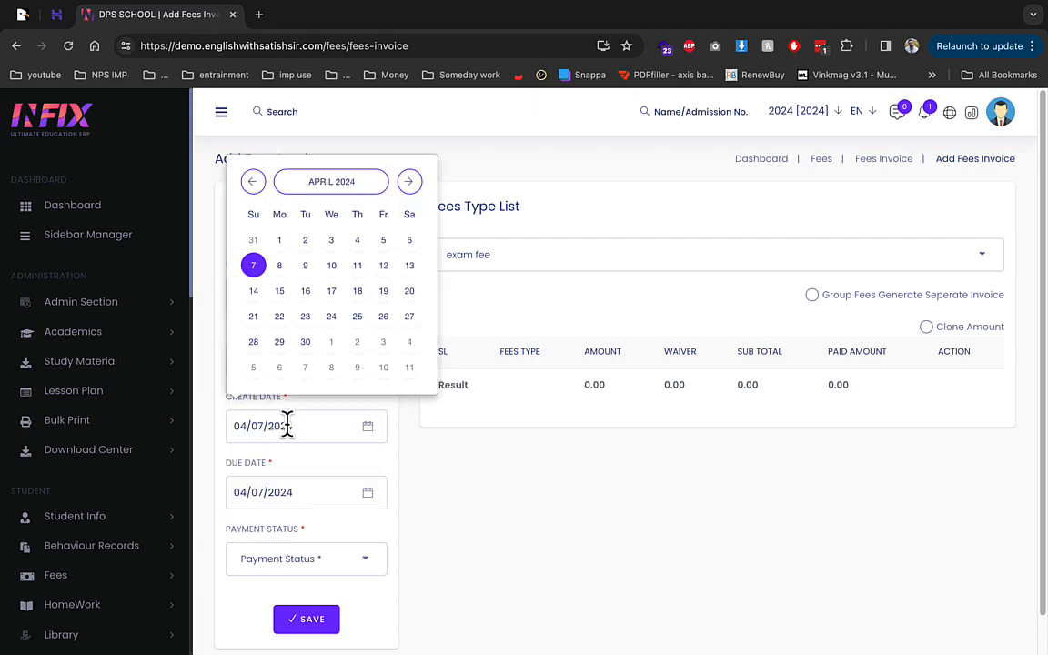
pyautogui.click(333, 496)
pyautogui.click(303, 357)
# Step: Set payment status to Full Paid, save, then reselect exam fee after the error
pyautogui.click(307, 562)
pyautogui.scroll(-1, 295, 582)
pyautogui.click(300, 567)
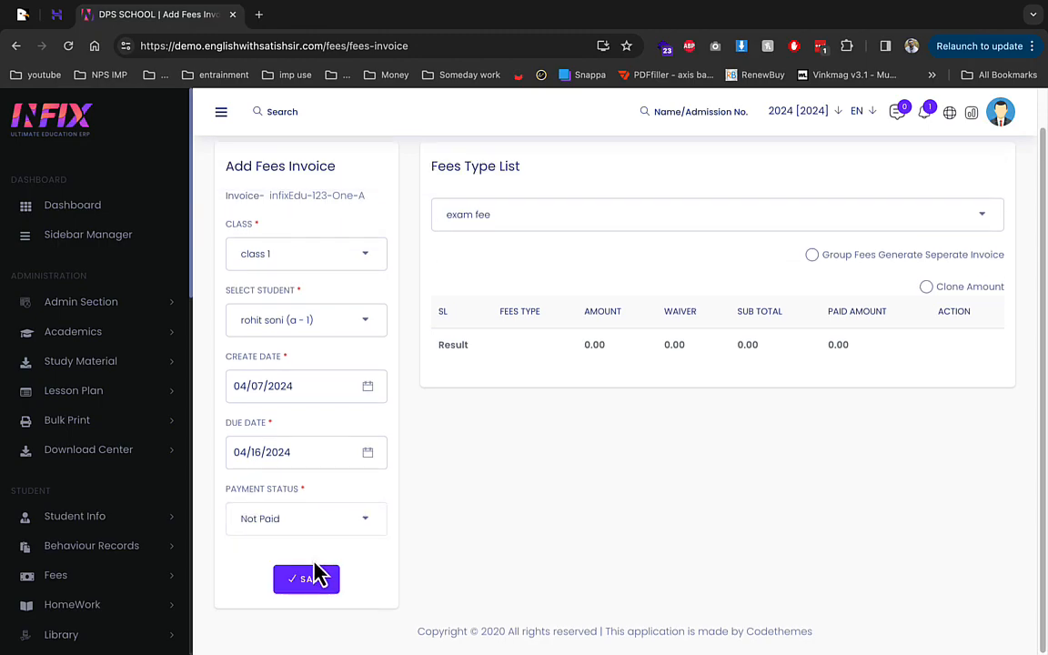
pyautogui.click(291, 518)
pyautogui.scroll(-1, 295, 629)
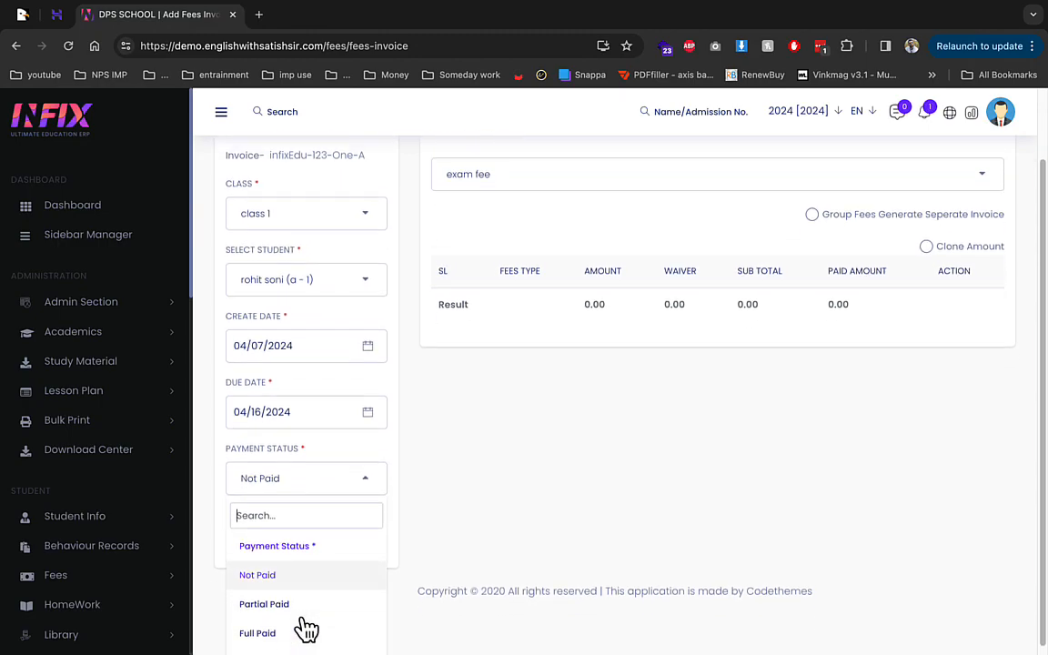
pyautogui.click(291, 627)
pyautogui.click(306, 590)
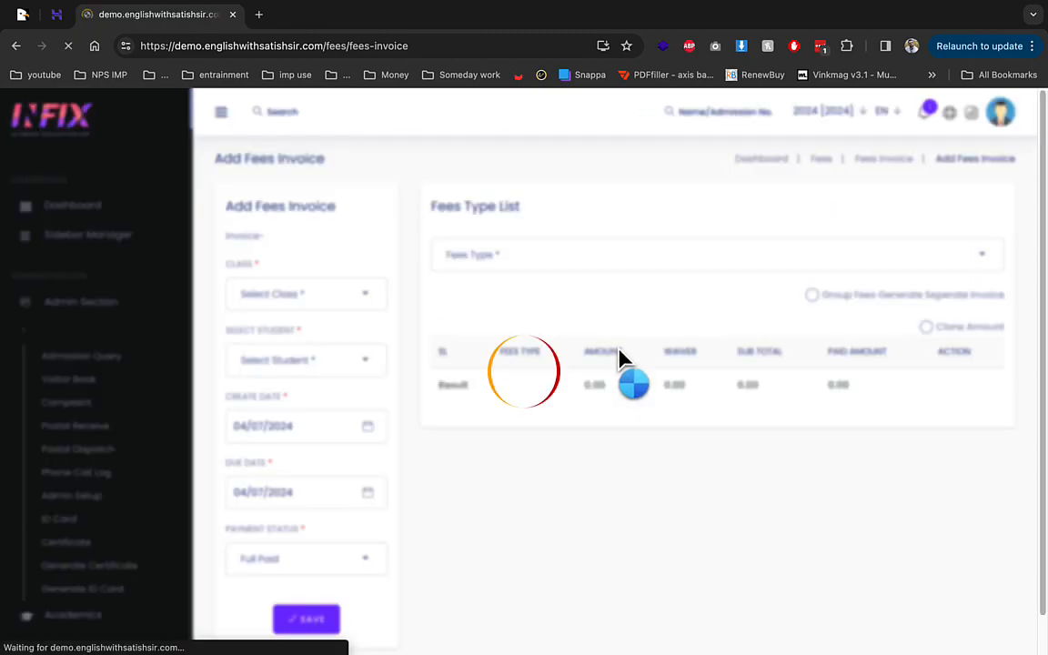
pyautogui.click(723, 258)
pyautogui.click(562, 390)
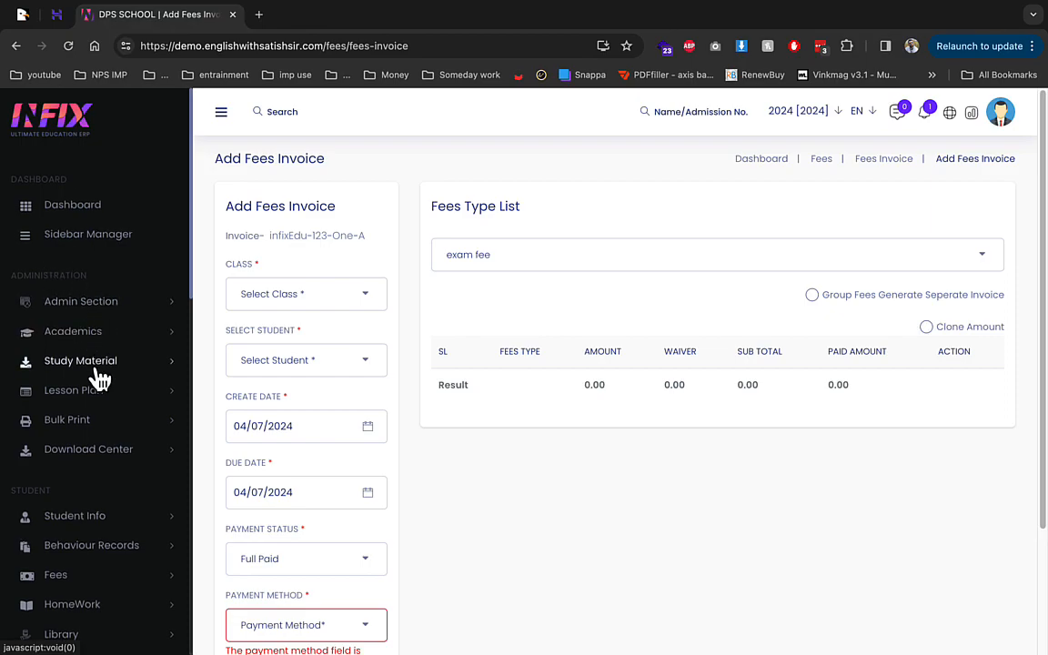
# Step: Expand the HomeWork, Library, Dormitory and Transport sidebar sections
pyautogui.scroll(-3, 98, 393)
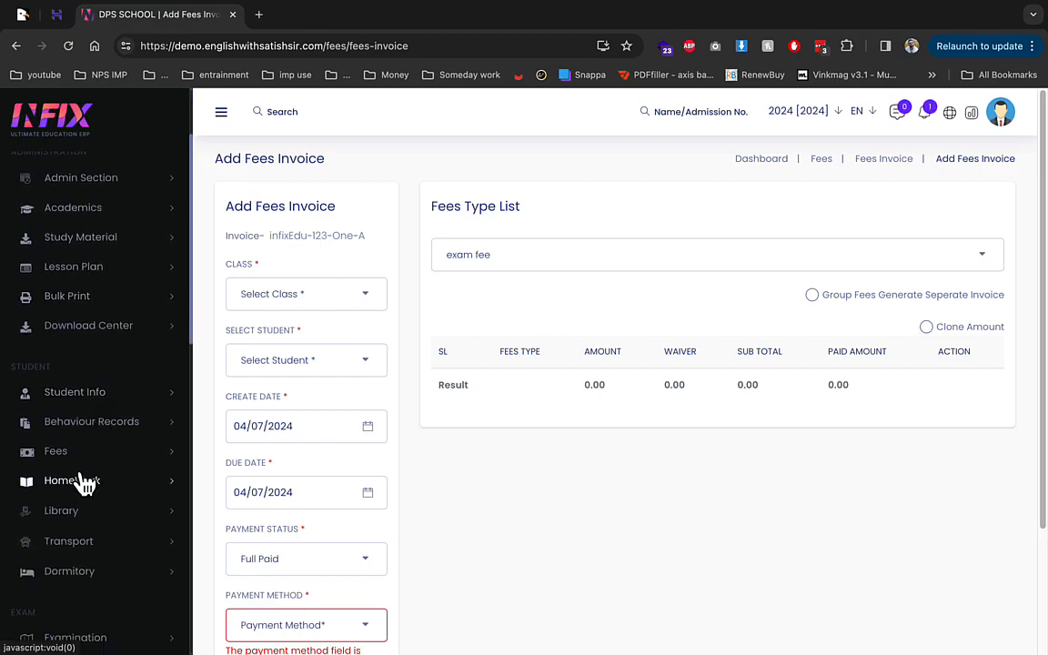
pyautogui.click(82, 480)
pyautogui.scroll(-3, 80, 477)
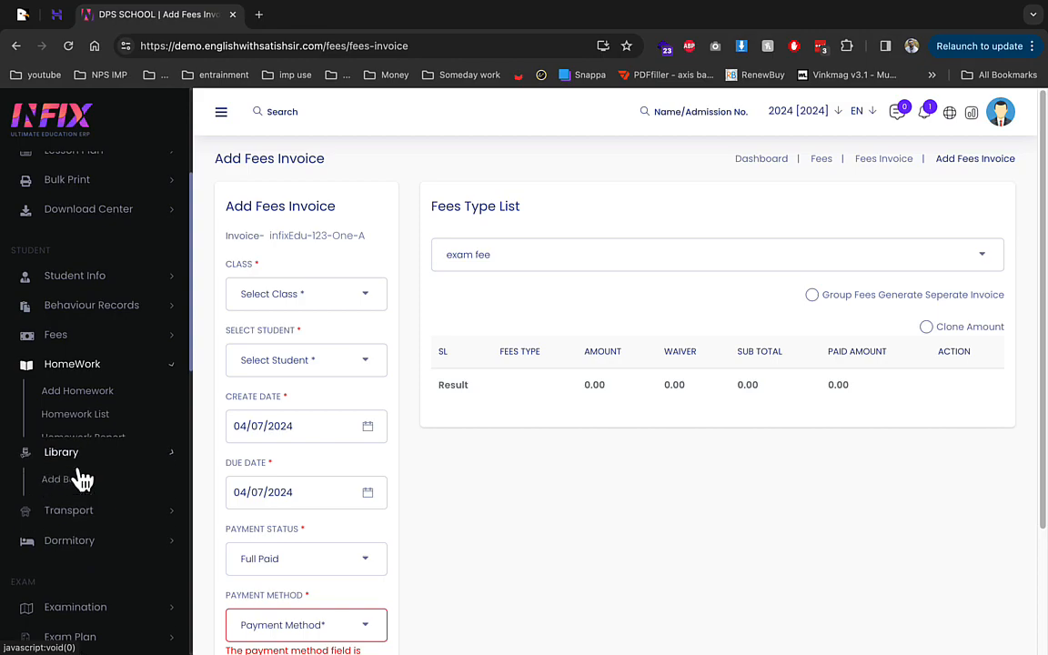
pyautogui.click(82, 462)
pyautogui.scroll(-2, 91, 471)
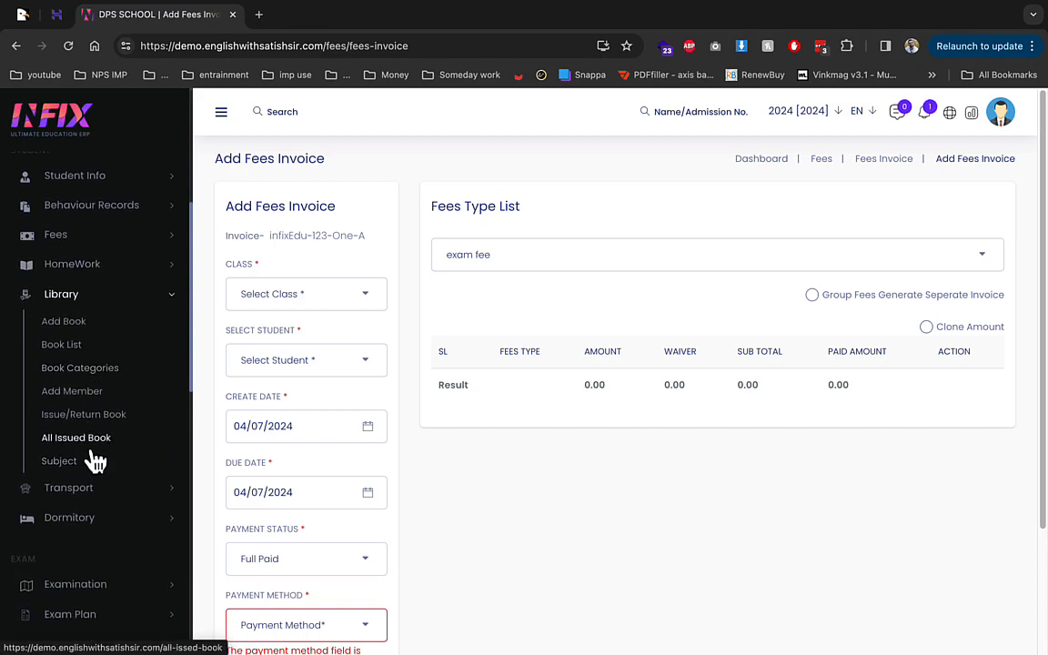
pyautogui.scroll(-1, 95, 462)
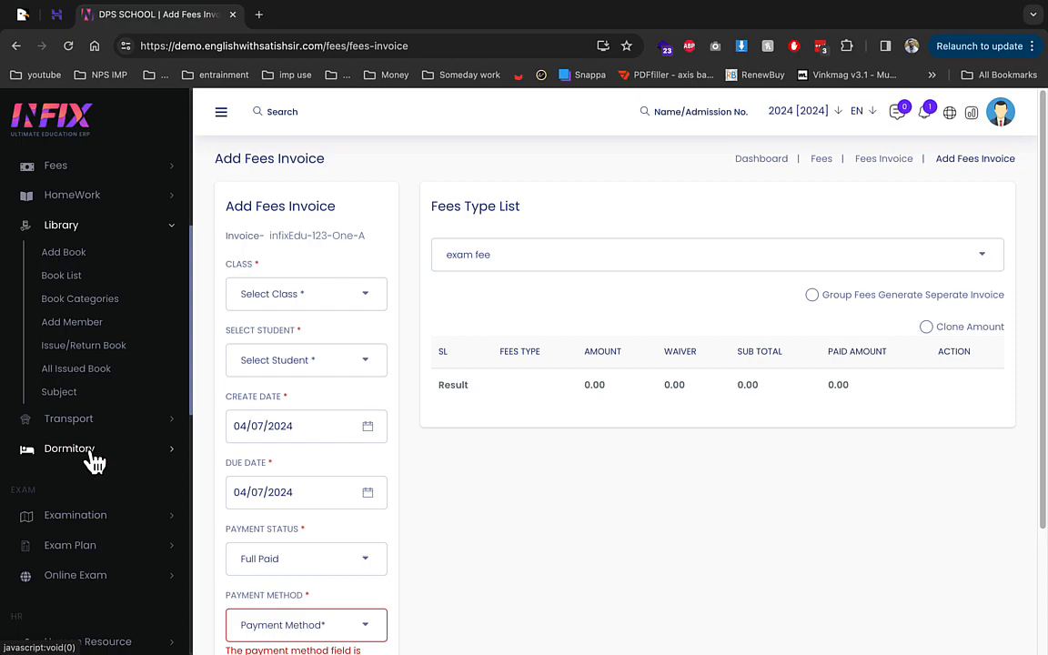
pyautogui.click(92, 452)
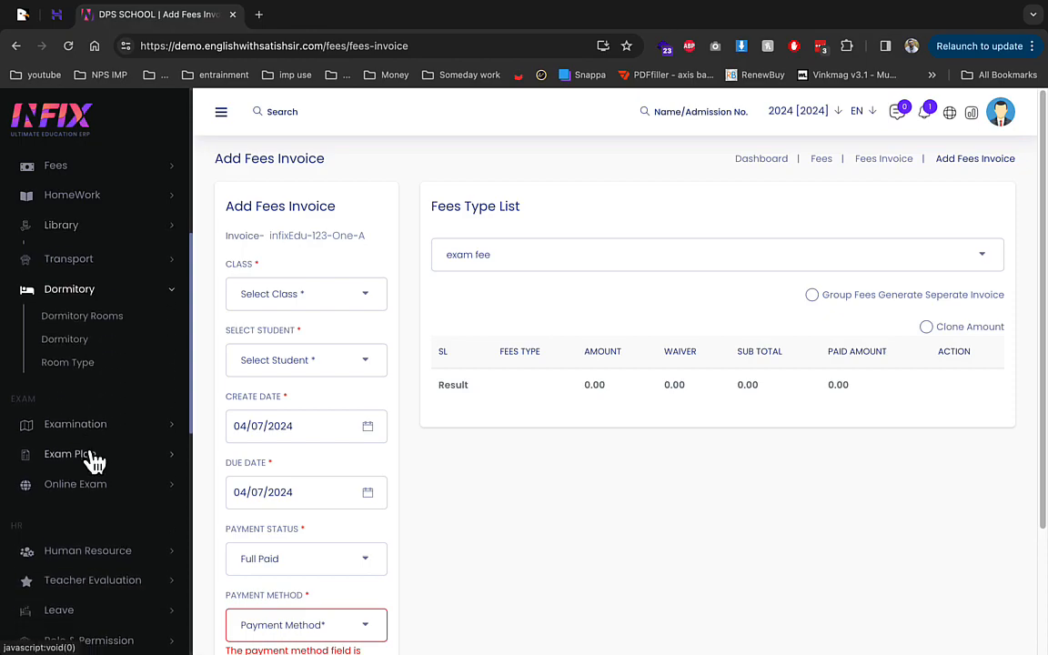
pyautogui.click(85, 259)
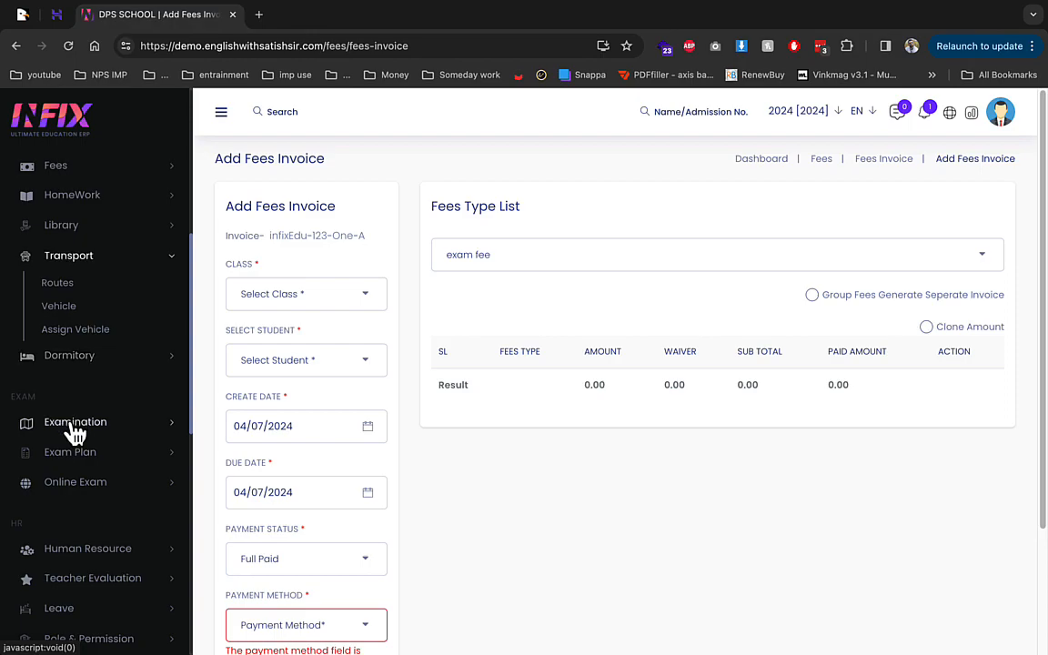
pyautogui.scroll(-1, 75, 432)
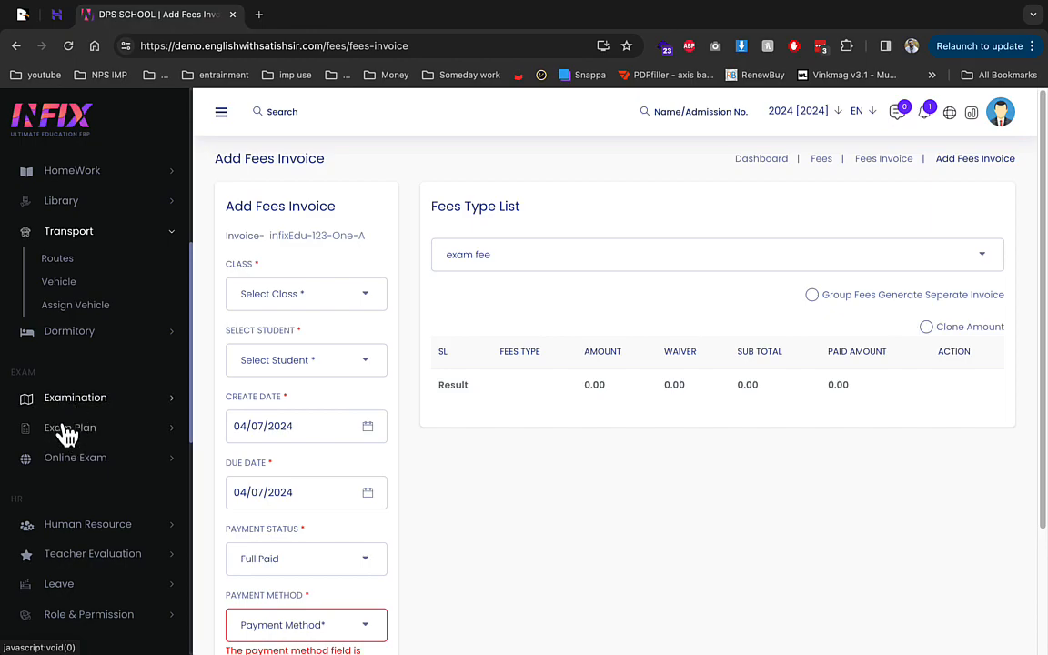
# Step: Expand Exam Plan, Examination, Online Exam and Human Resource, then view the Designation list
pyautogui.click(125, 433)
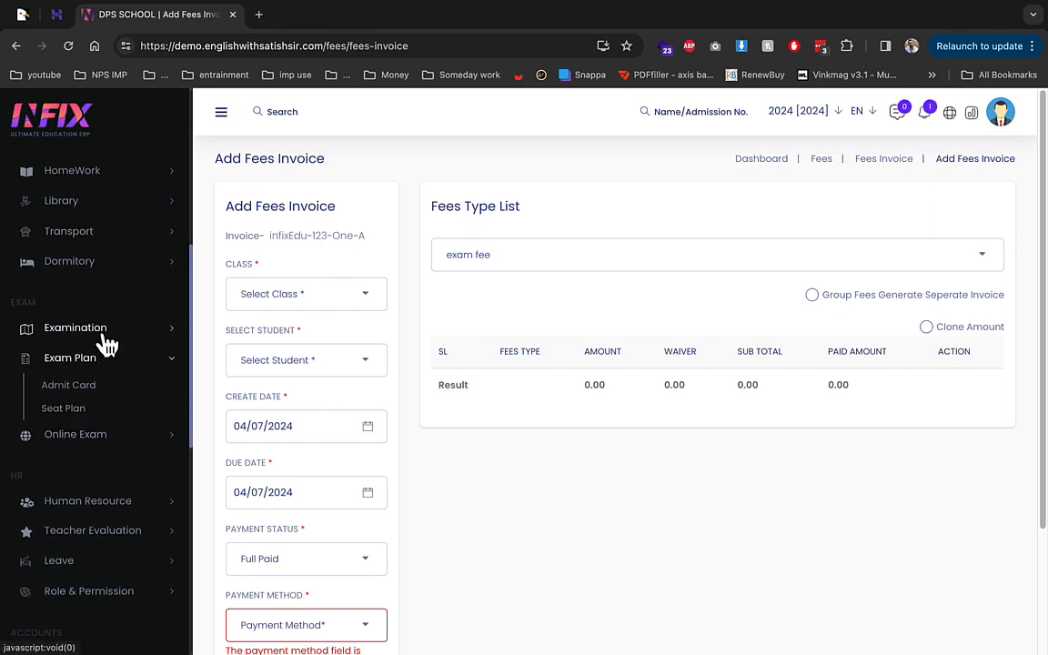
pyautogui.click(109, 332)
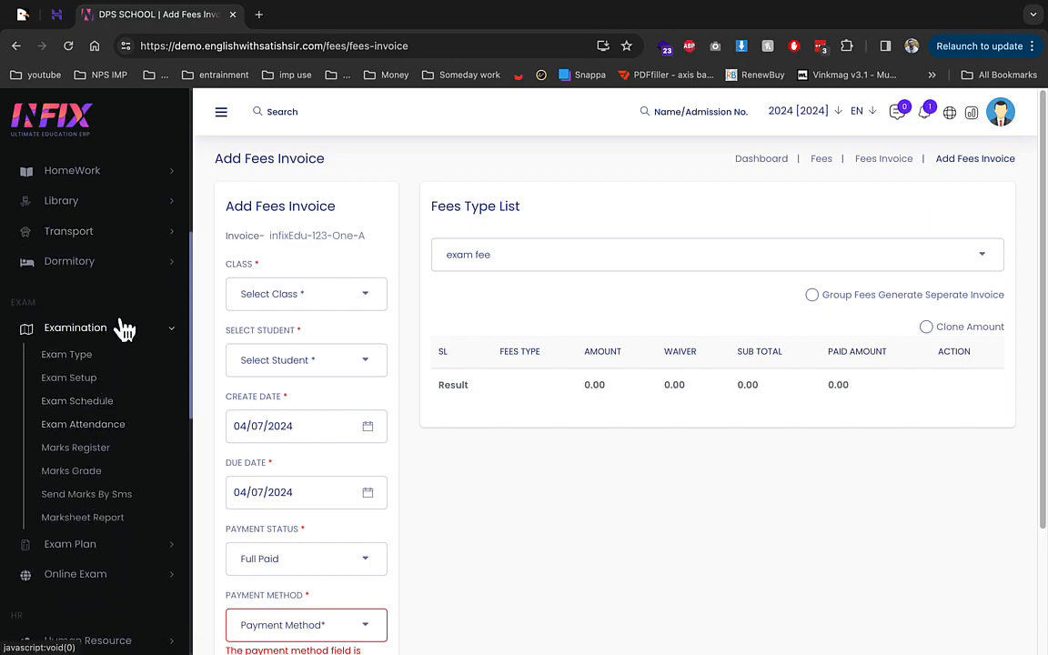
pyautogui.click(127, 577)
pyautogui.scroll(-2, 117, 435)
pyautogui.click(116, 416)
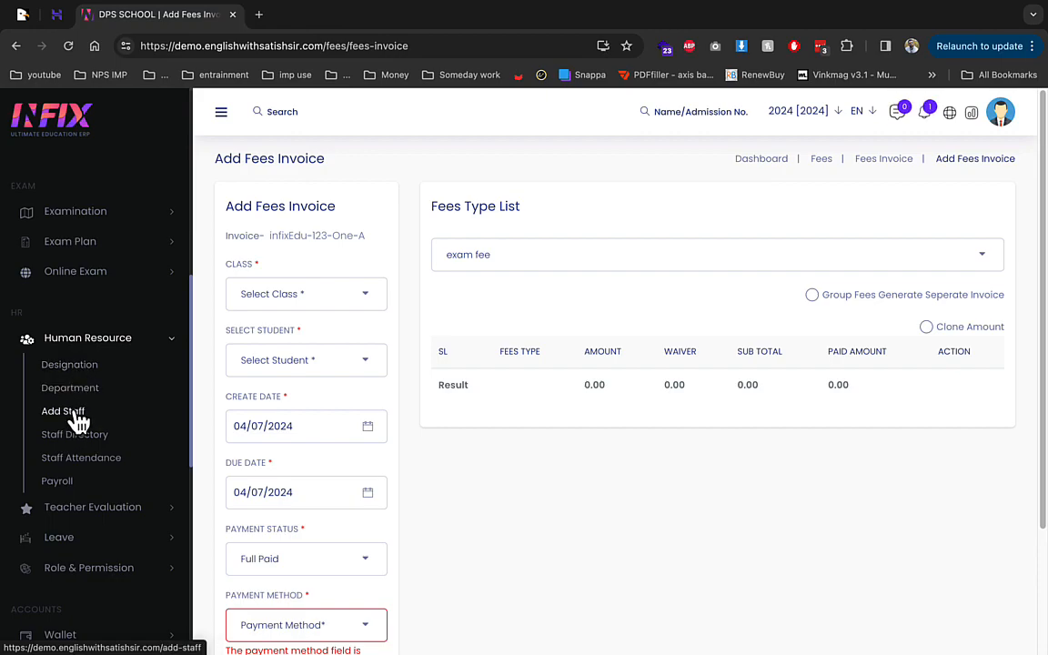
pyautogui.click(82, 371)
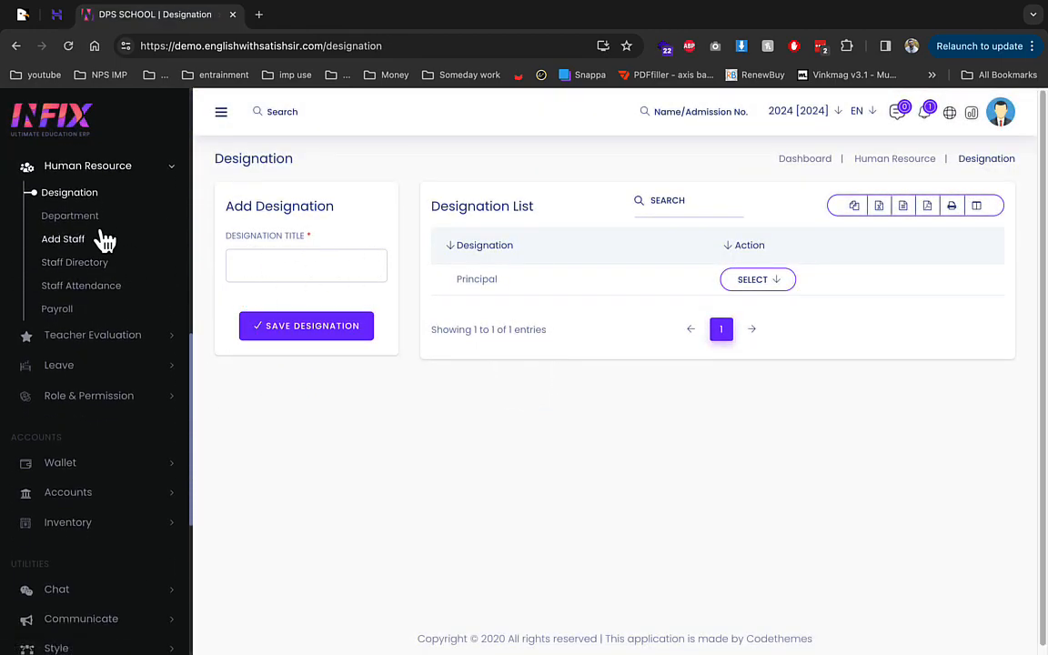
# Step: View the Department list, then browse the Add New Staff form
pyautogui.click(97, 218)
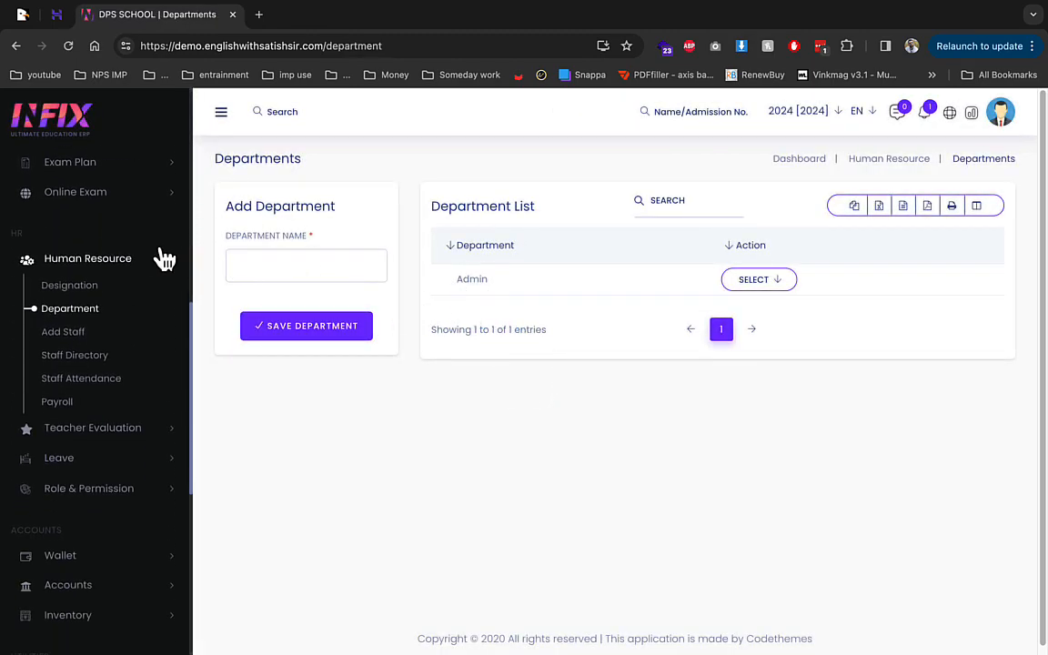
pyautogui.click(78, 246)
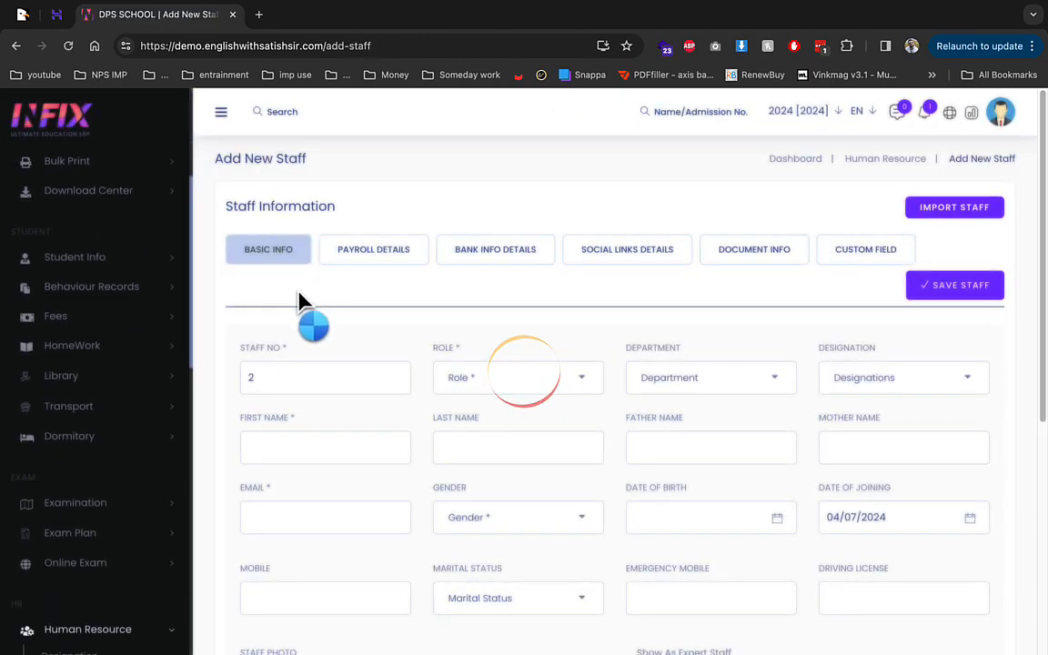
pyautogui.scroll(-2, 298, 377)
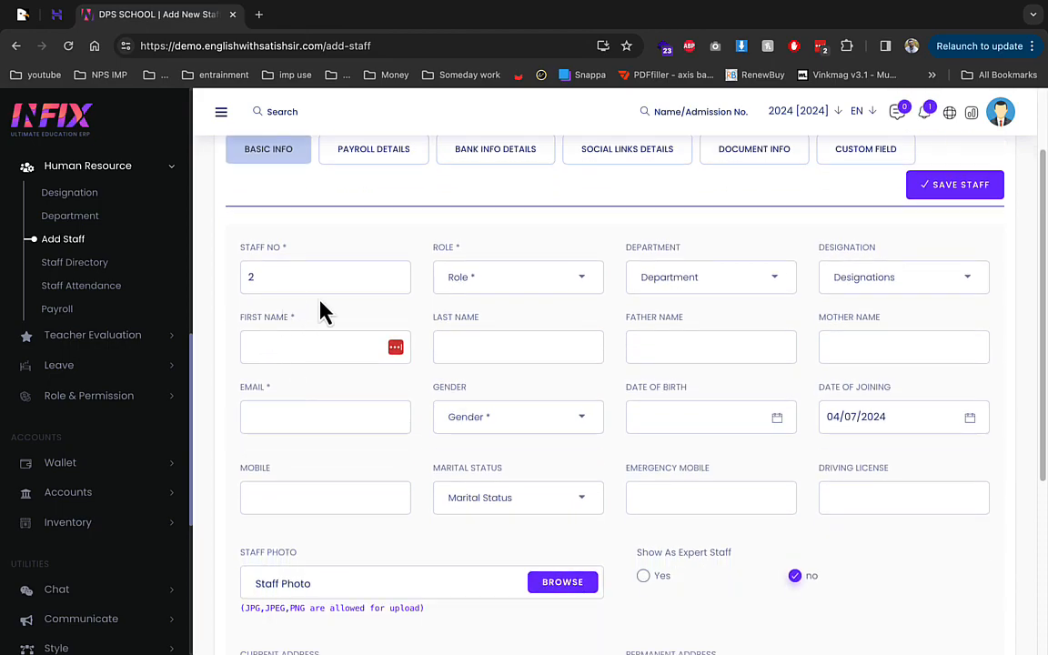
pyautogui.scroll(-2, 409, 378)
pyautogui.scroll(4, 423, 350)
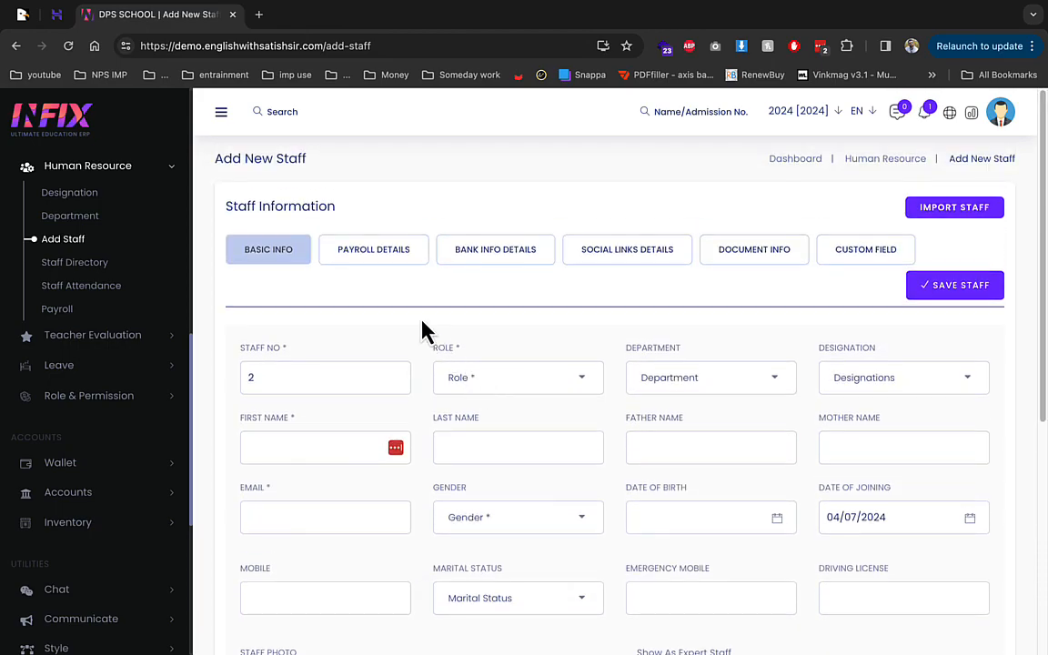
# Step: Review the staff form's Payroll, Bank Info, Social Links and Document Info sections
pyautogui.click(373, 254)
pyautogui.click(287, 380)
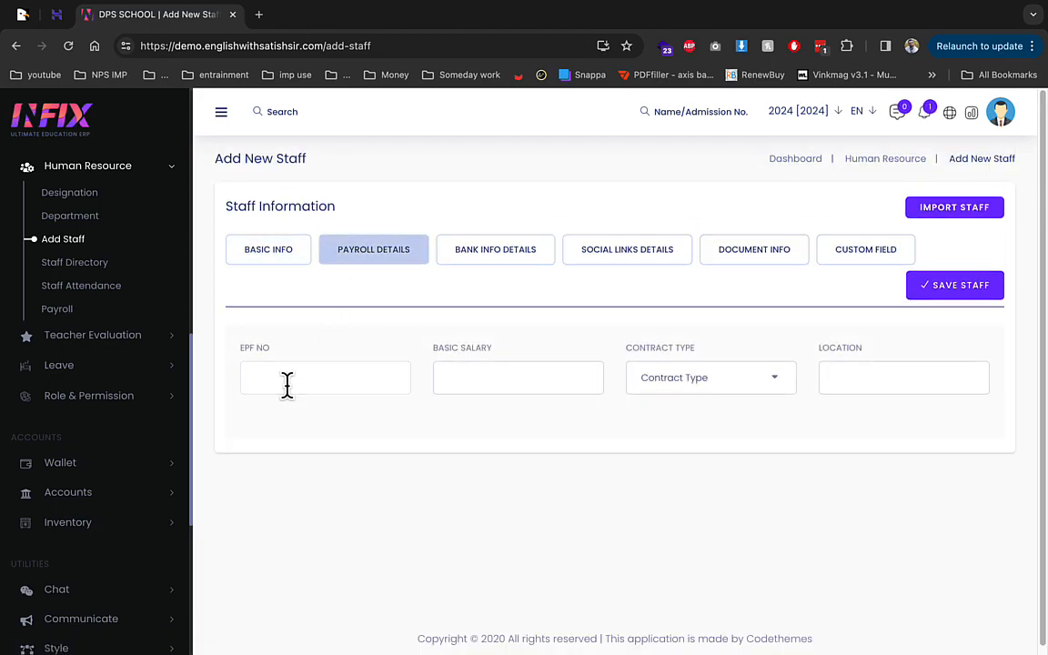
pyautogui.click(659, 382)
pyautogui.click(536, 255)
pyautogui.click(611, 263)
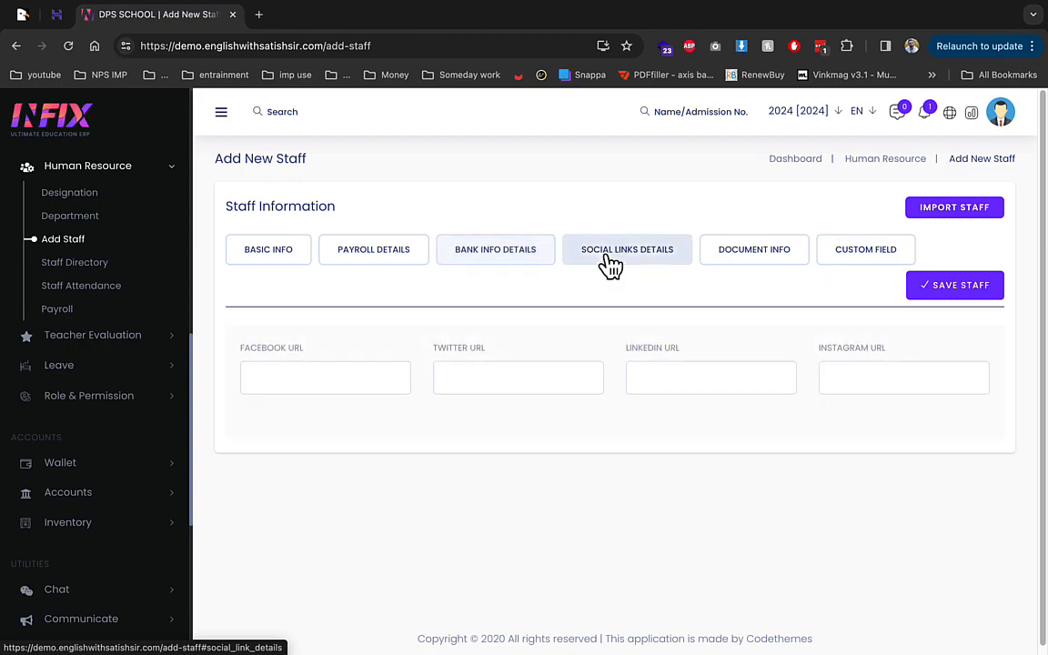
pyautogui.click(746, 269)
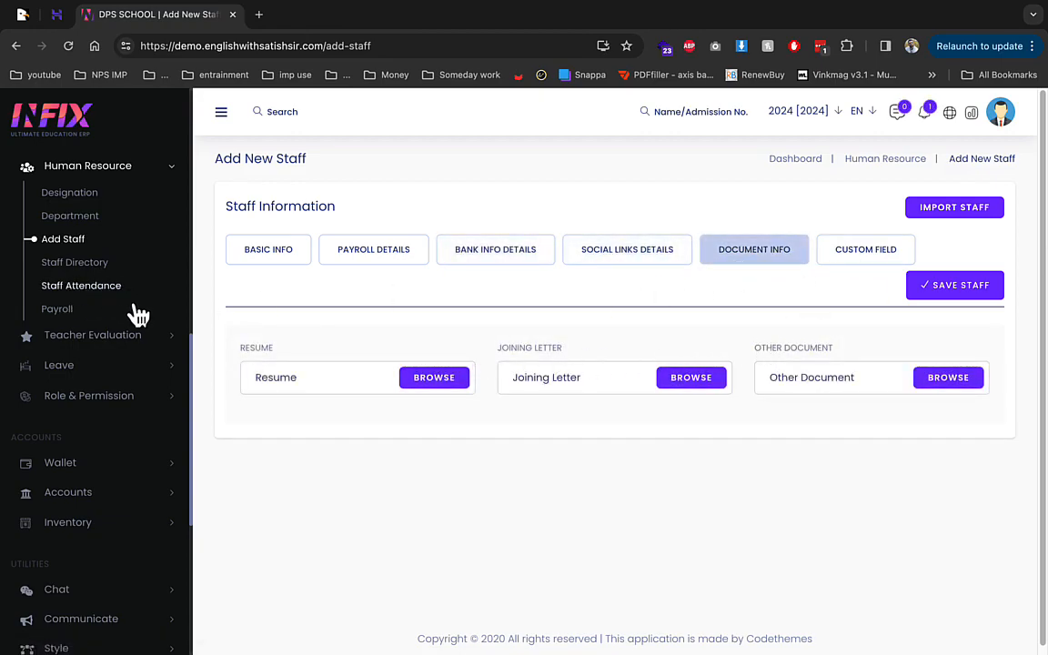
pyautogui.click(104, 338)
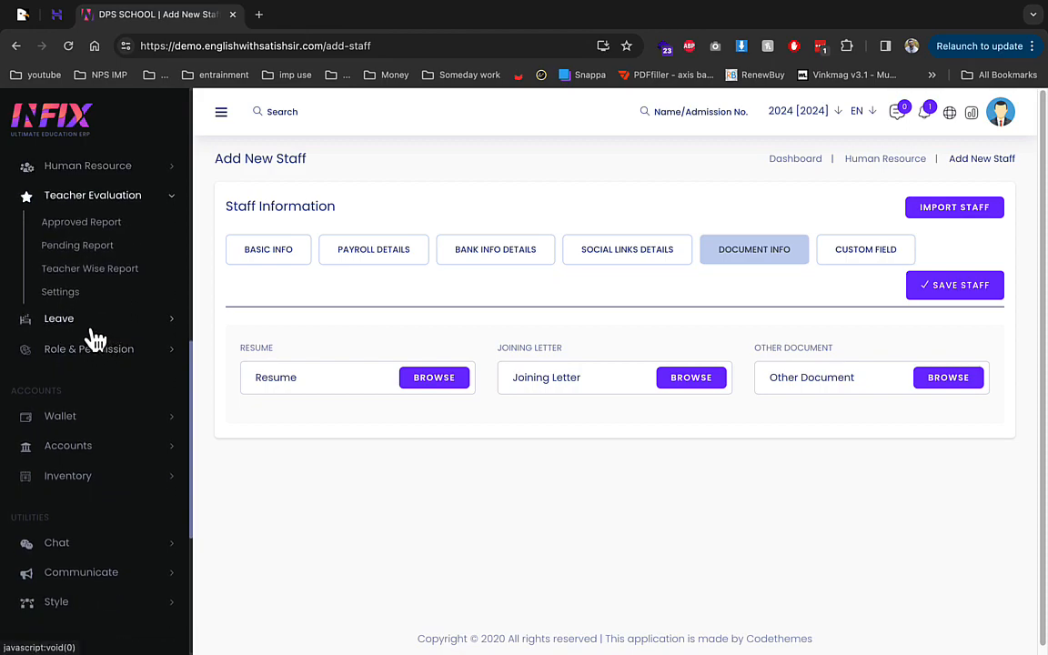
pyautogui.click(94, 324)
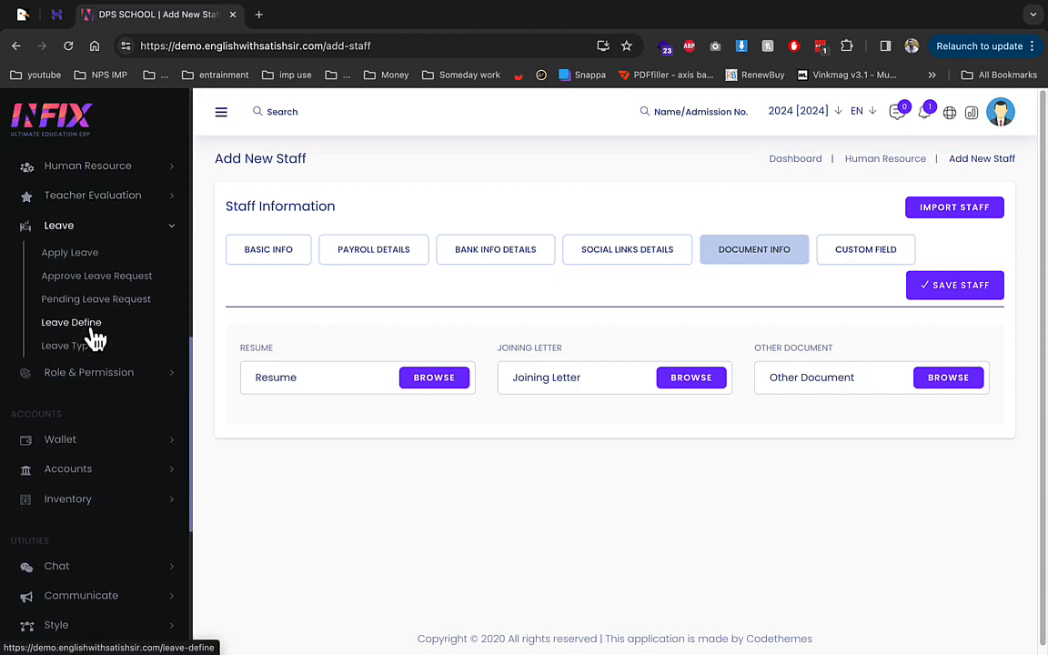
pyautogui.click(97, 442)
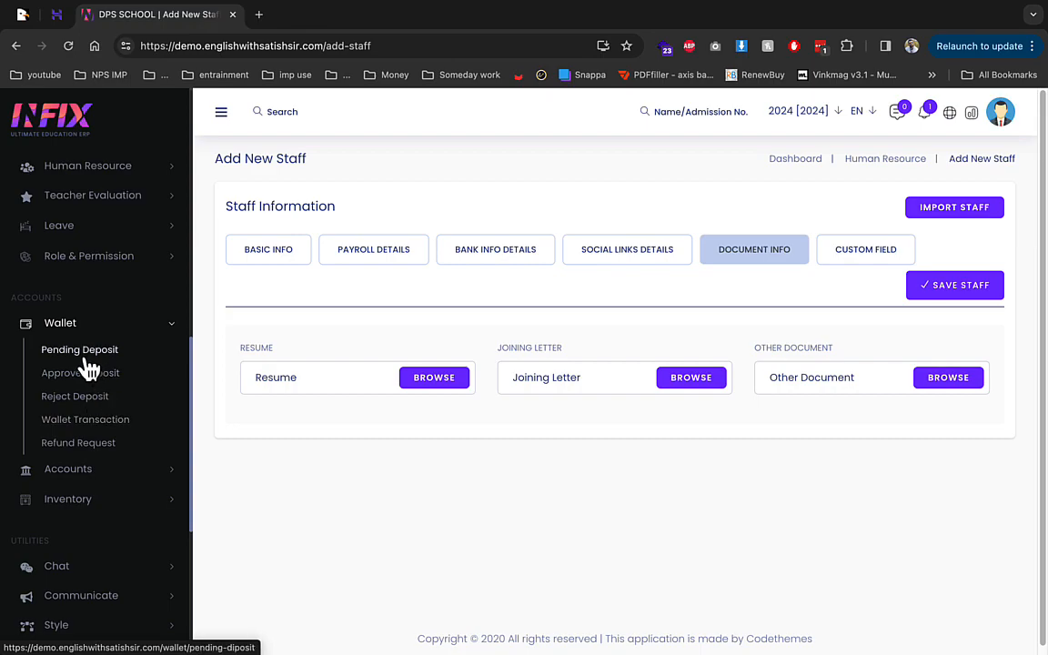
pyautogui.click(69, 470)
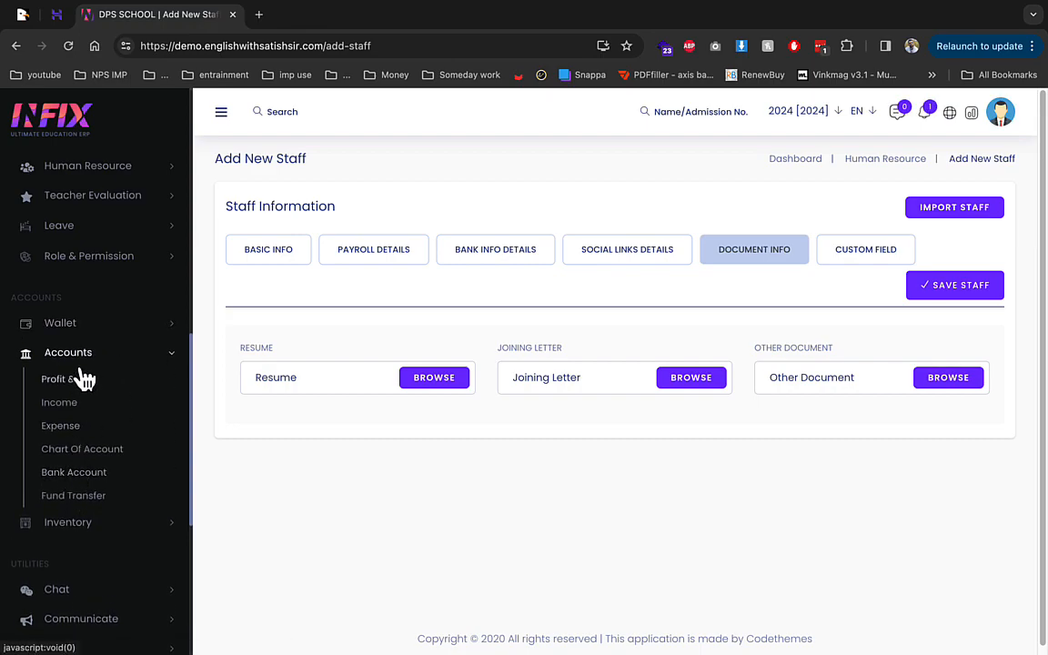
pyautogui.click(73, 526)
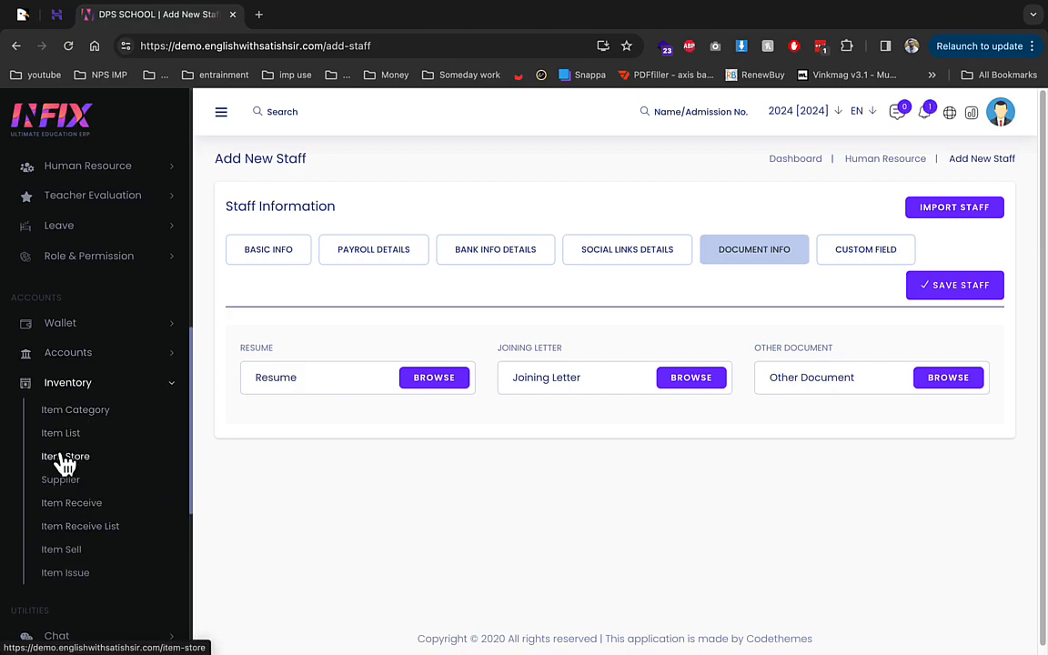
pyautogui.scroll(-1, 80, 503)
pyautogui.scroll(-1, 80, 505)
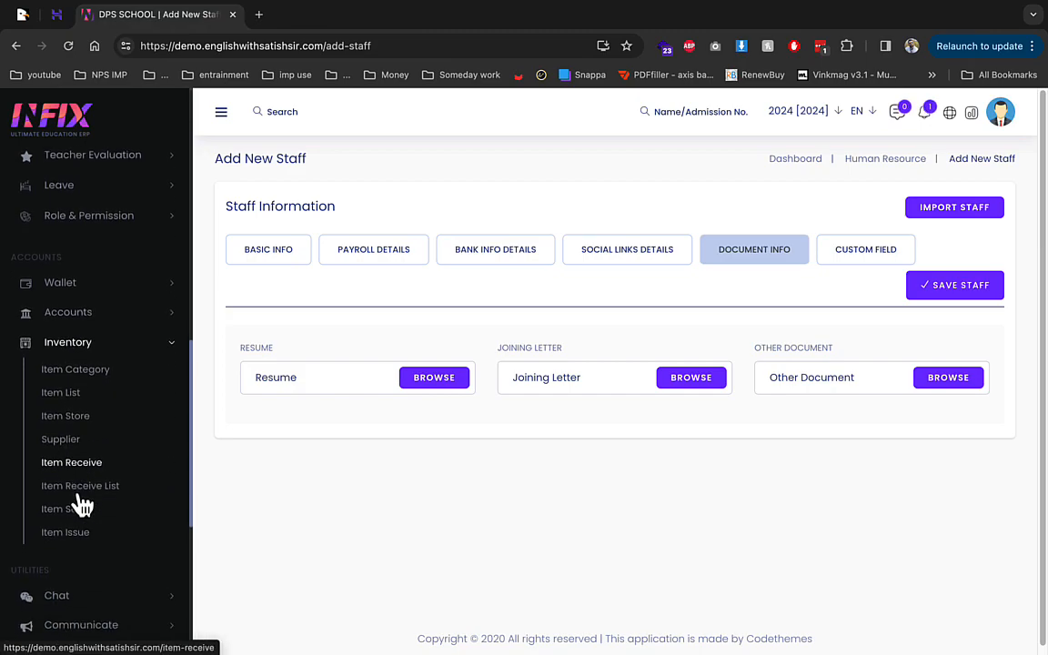
pyautogui.scroll(-5, 88, 521)
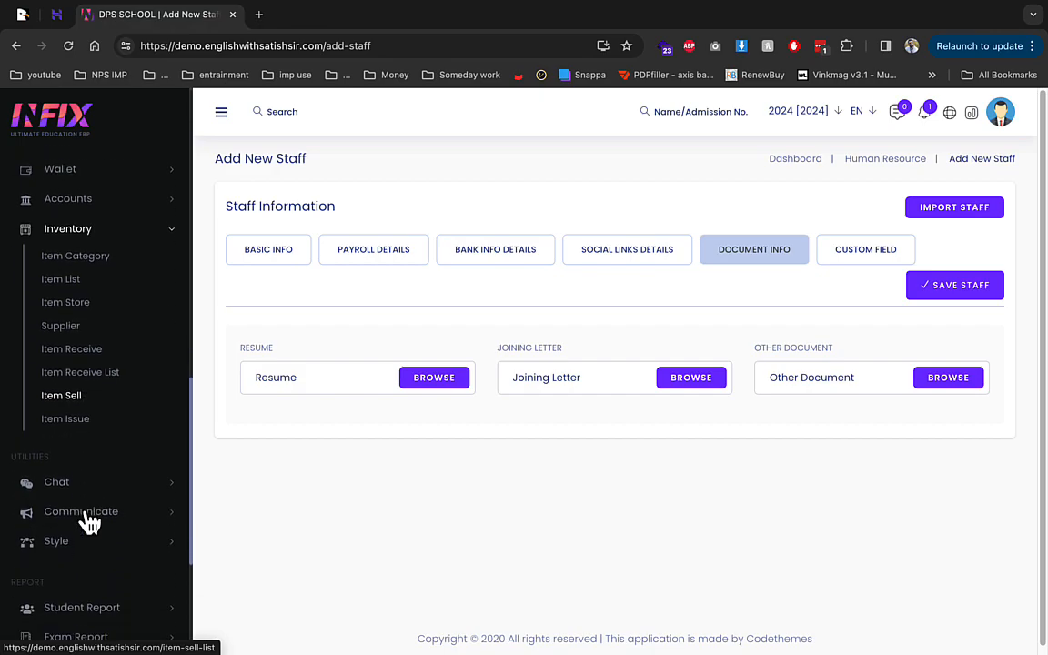
pyautogui.scroll(-2, 87, 500)
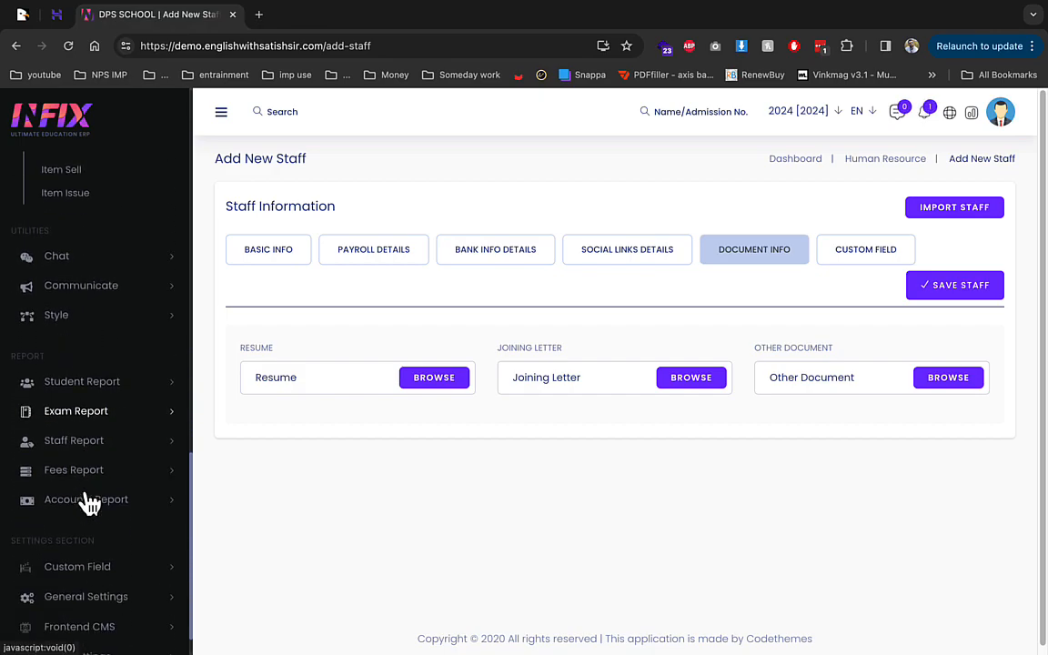
pyautogui.scroll(-1, 86, 498)
pyautogui.scroll(-1, 84, 491)
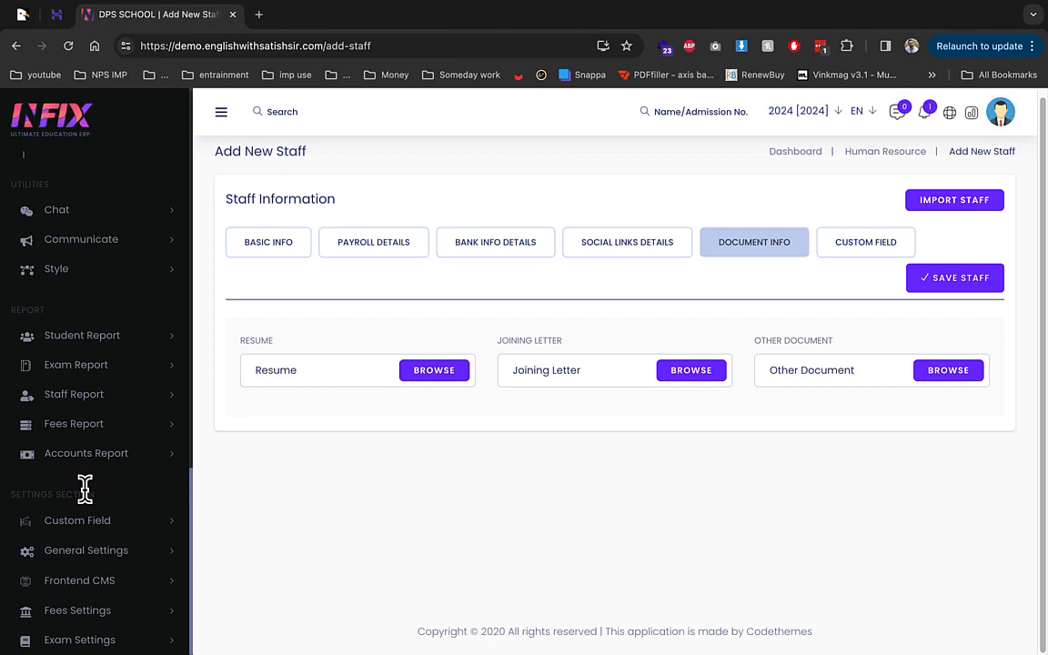
pyautogui.click(924, 113)
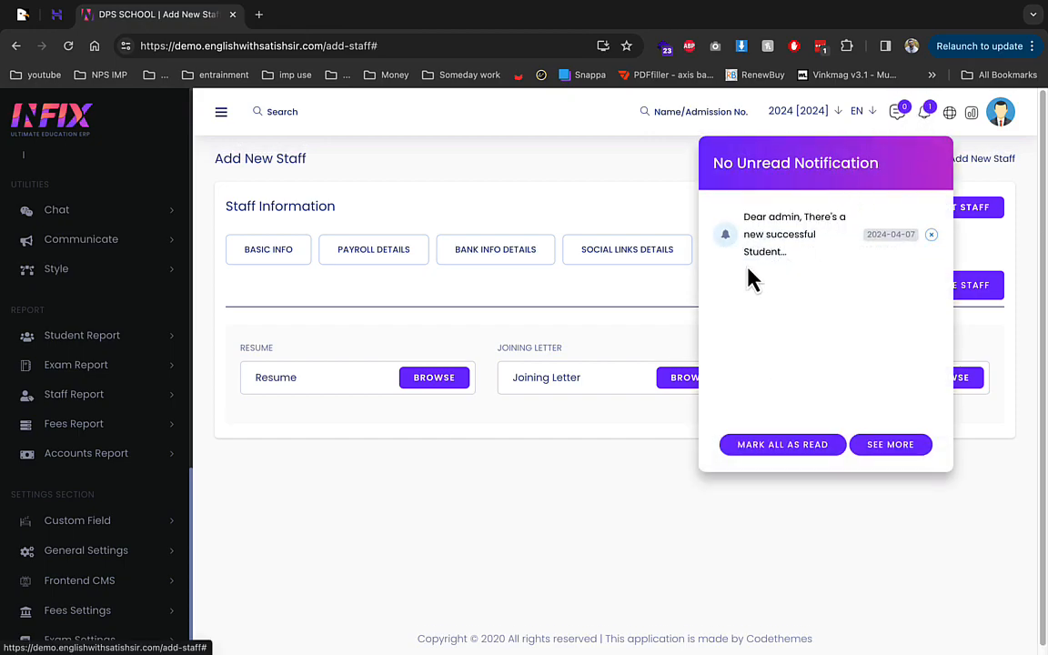
pyautogui.click(518, 476)
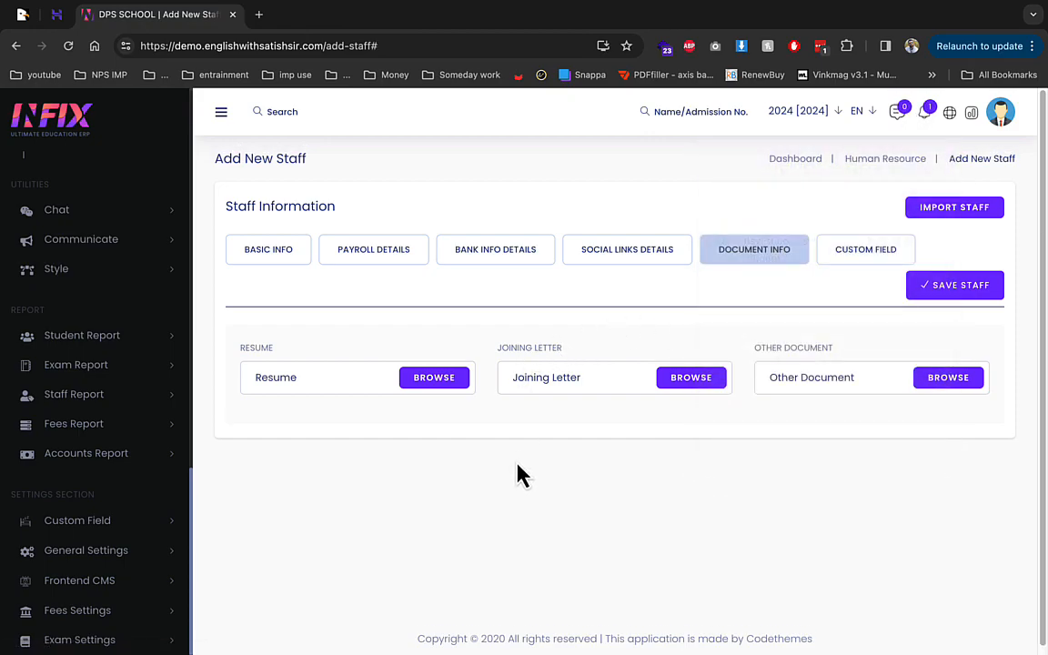